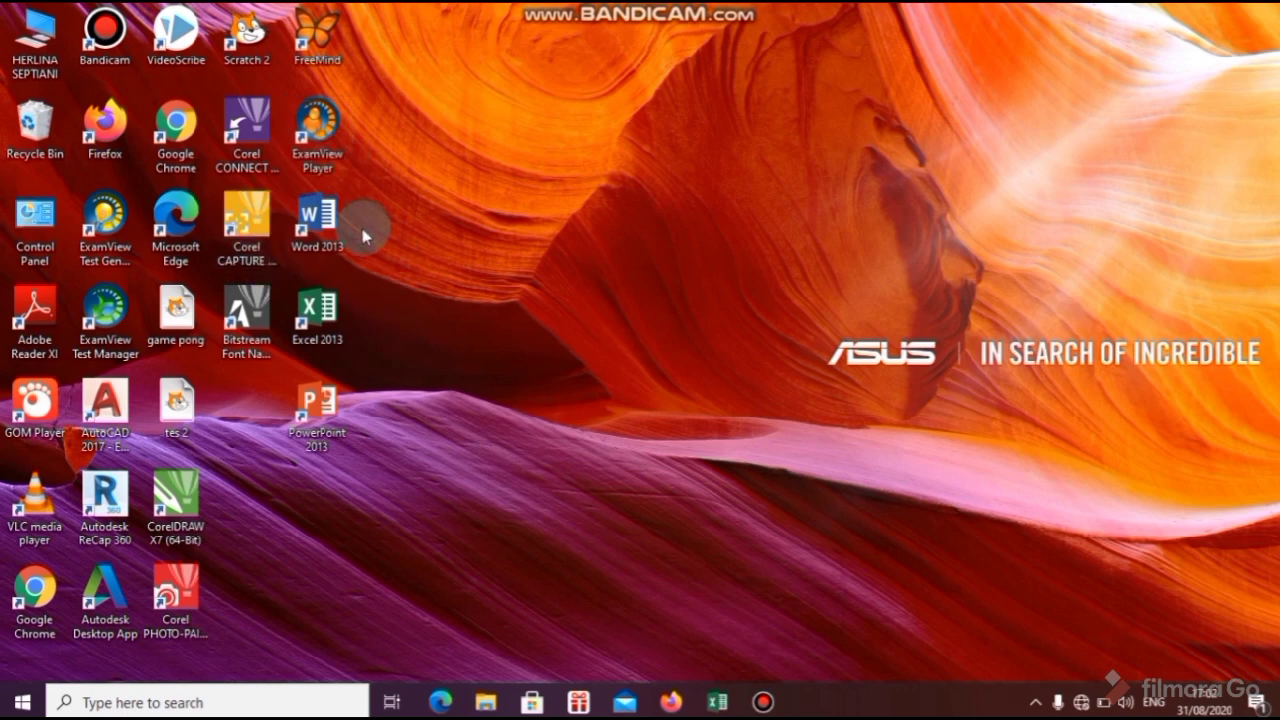
# Step: Open Microsoft Word 2013 from the desktop and create a new blank document
pyautogui.doubleClick(318, 240)
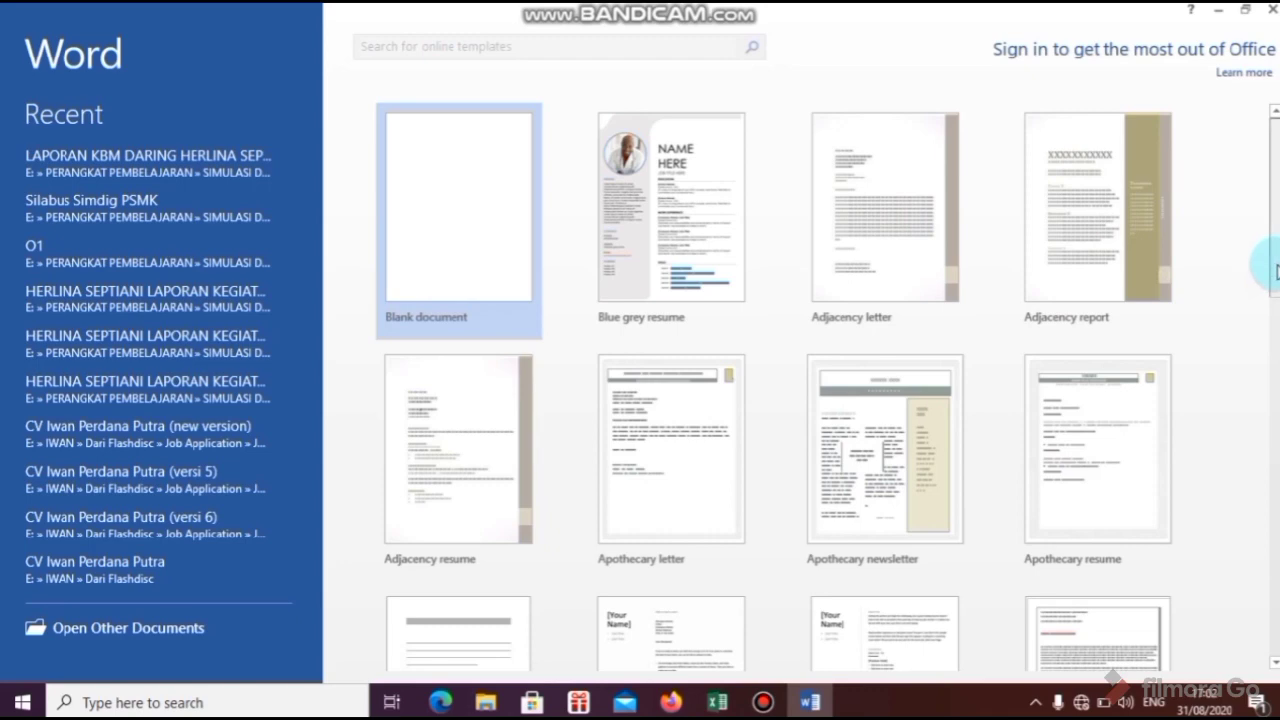
pyautogui.moveTo(1277, 270); pyautogui.dragTo(1275, 233)
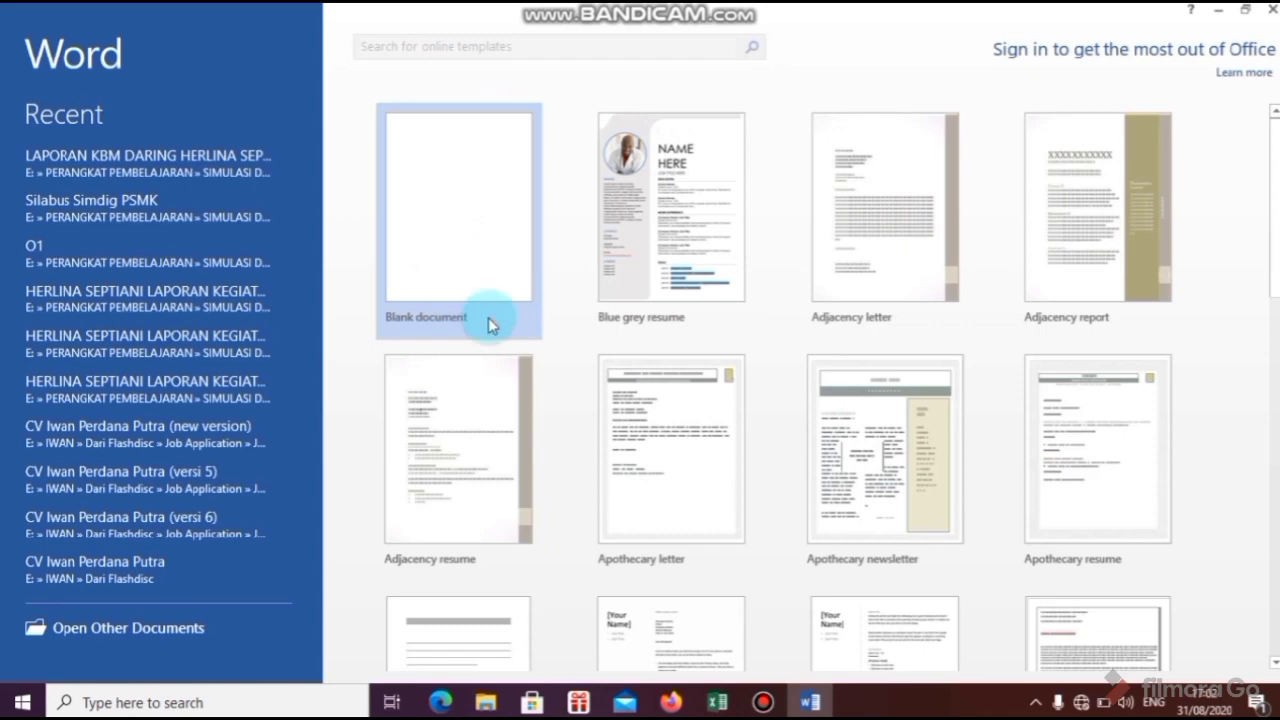
pyautogui.click(478, 204)
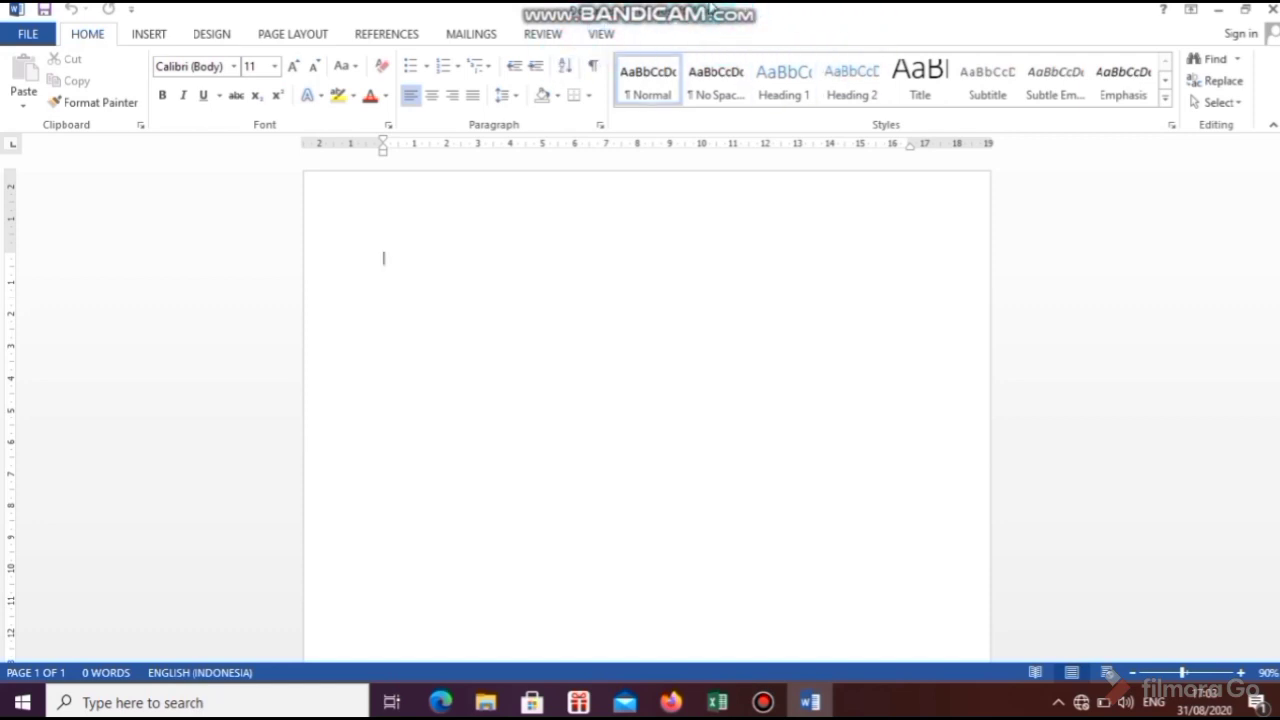
pyautogui.moveTo(650, 6)
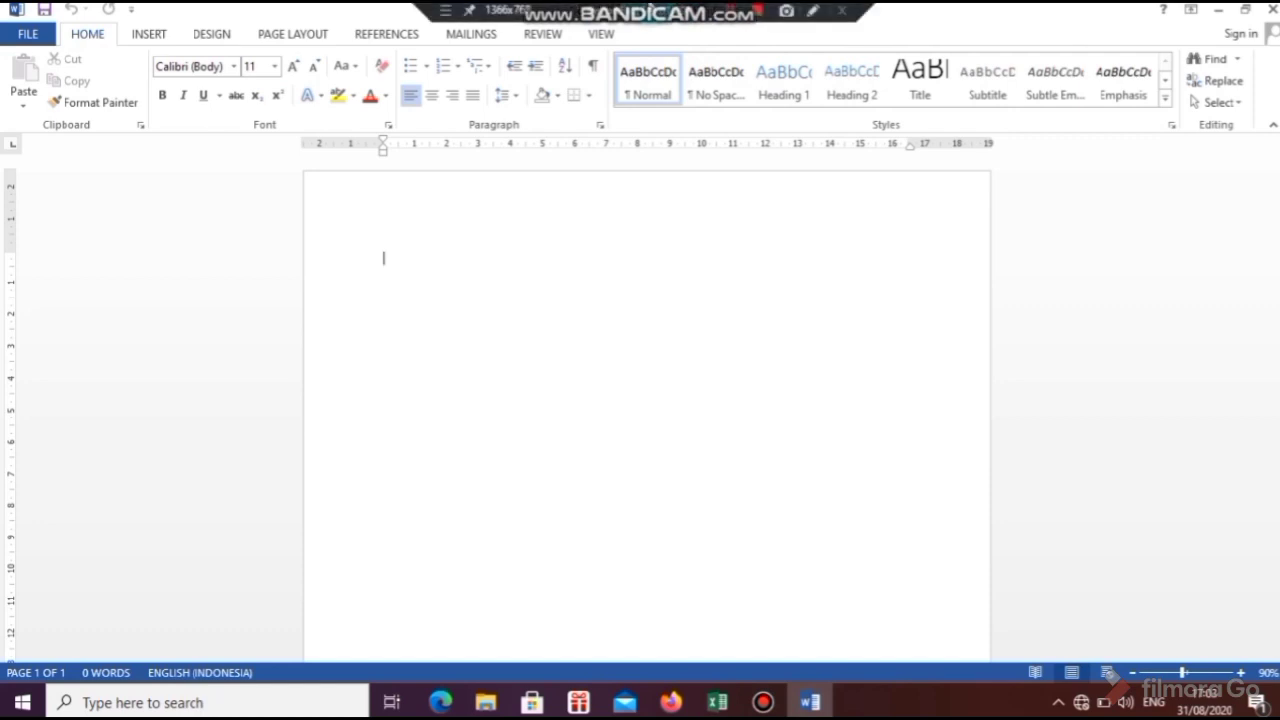
# Step: Save the document in the 2019-2020 folder as PROJECT 1 in Word 97-2003 Document format
pyautogui.click(40, 30)
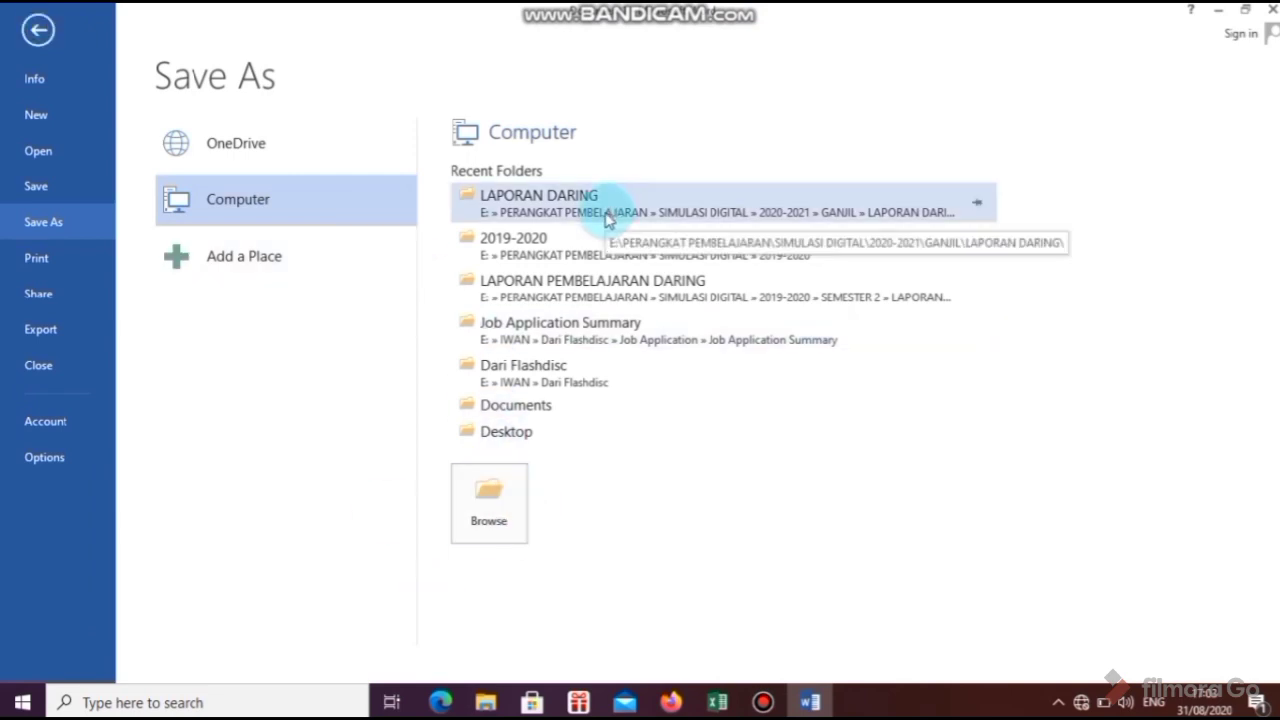
pyautogui.click(564, 252)
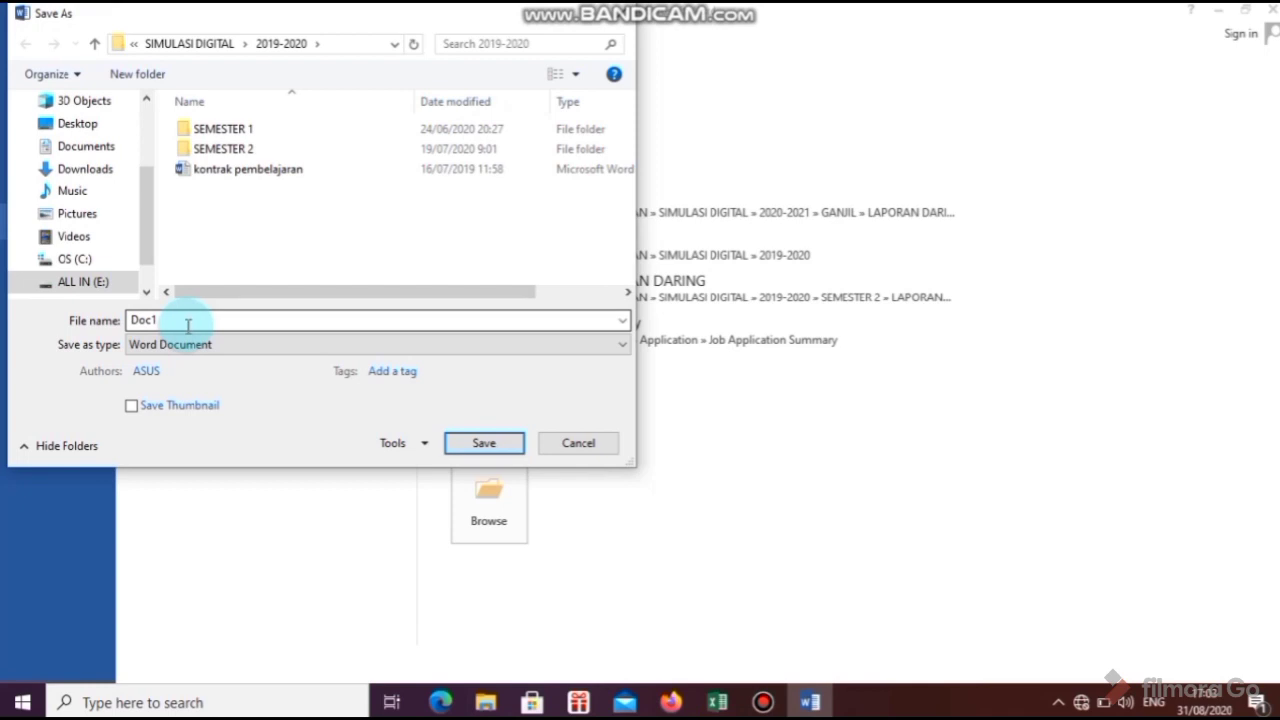
pyautogui.click(188, 325)
pyautogui.write('PR')
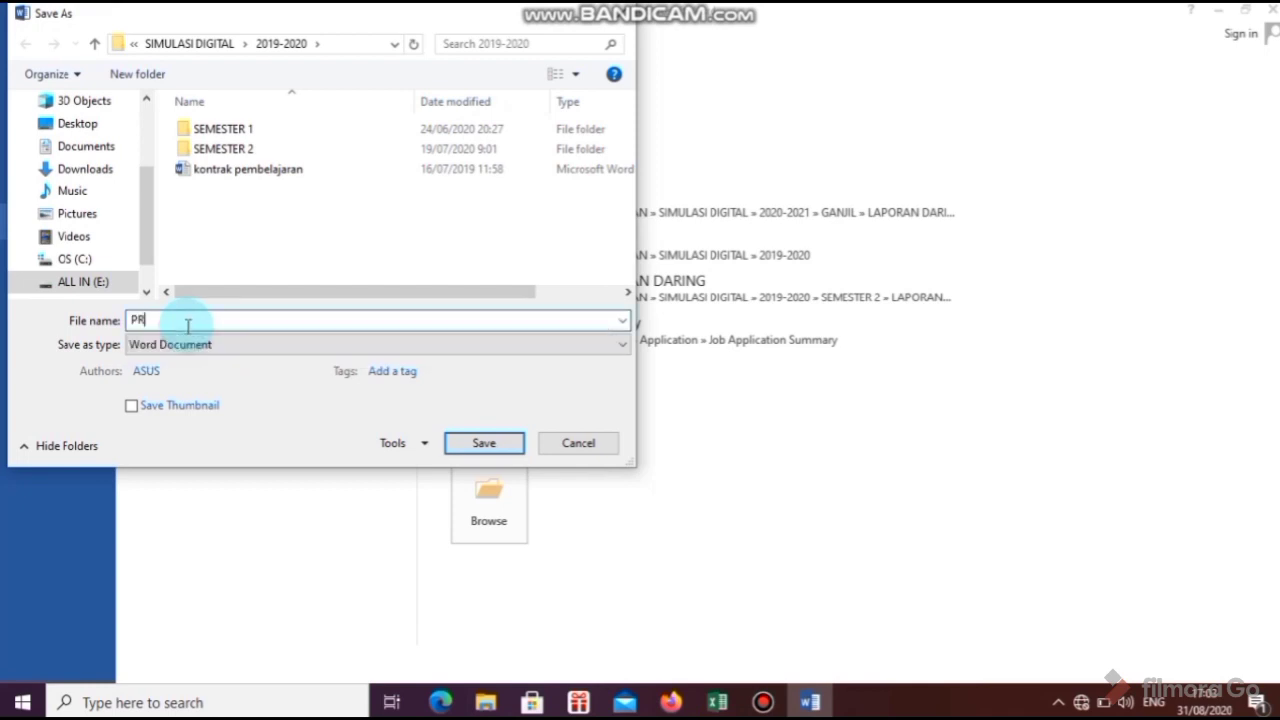
pyautogui.write('OJECT 1')
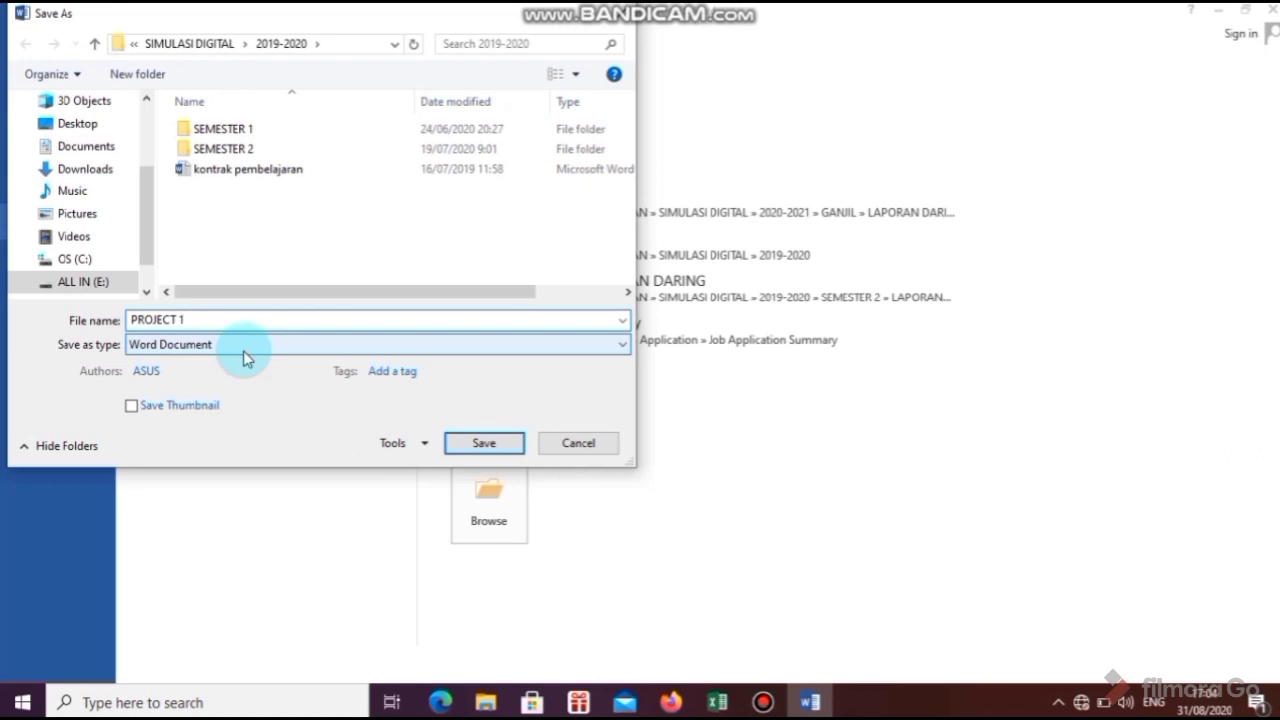
pyautogui.click(243, 351)
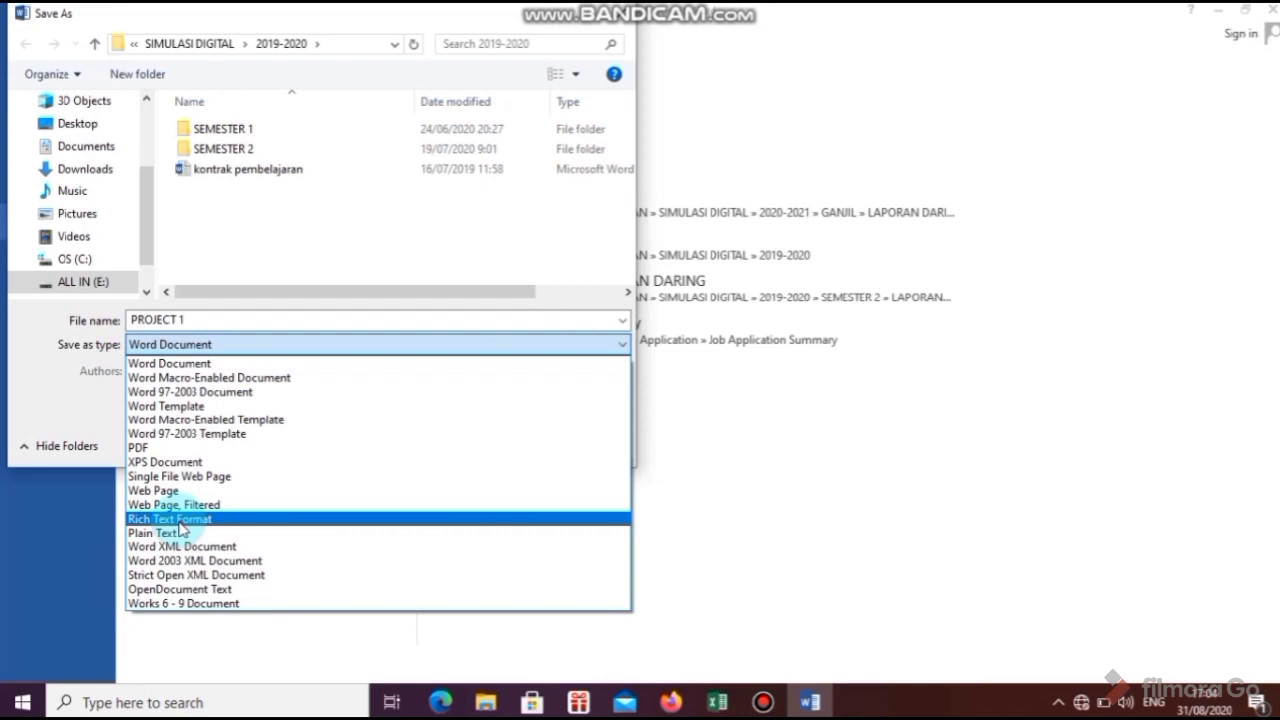
pyautogui.click(195, 392)
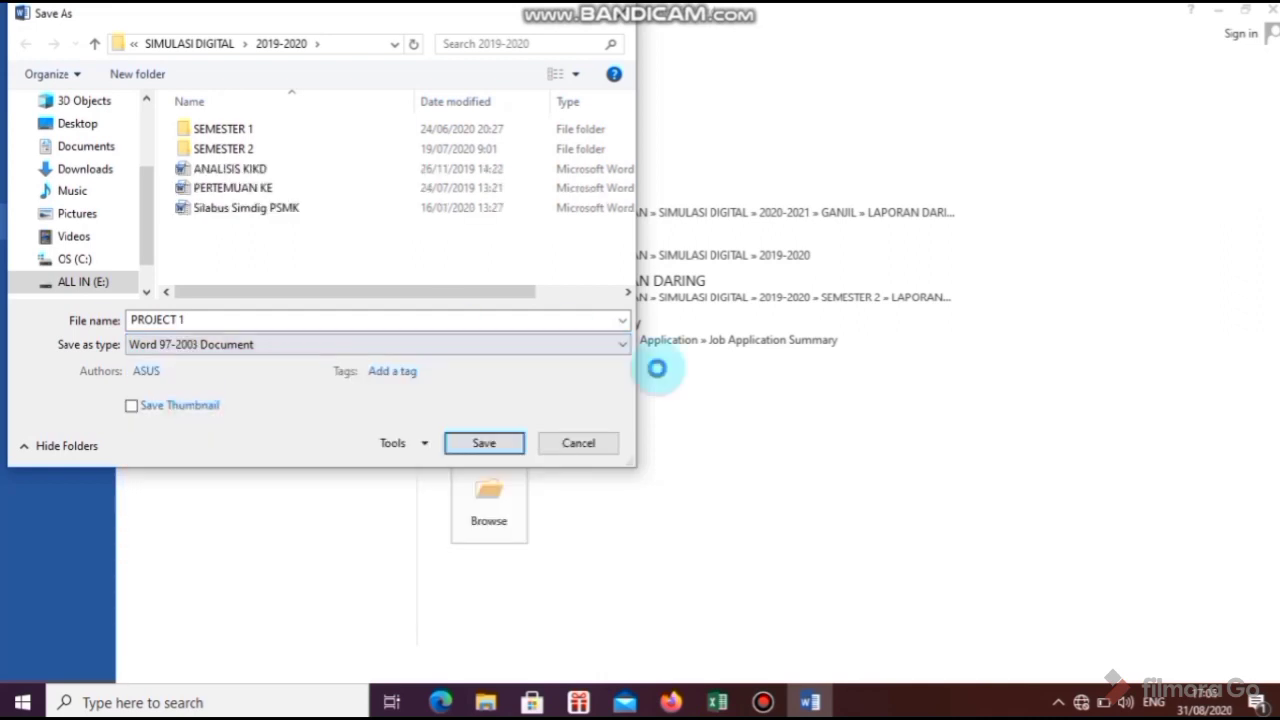
pyautogui.click(508, 440)
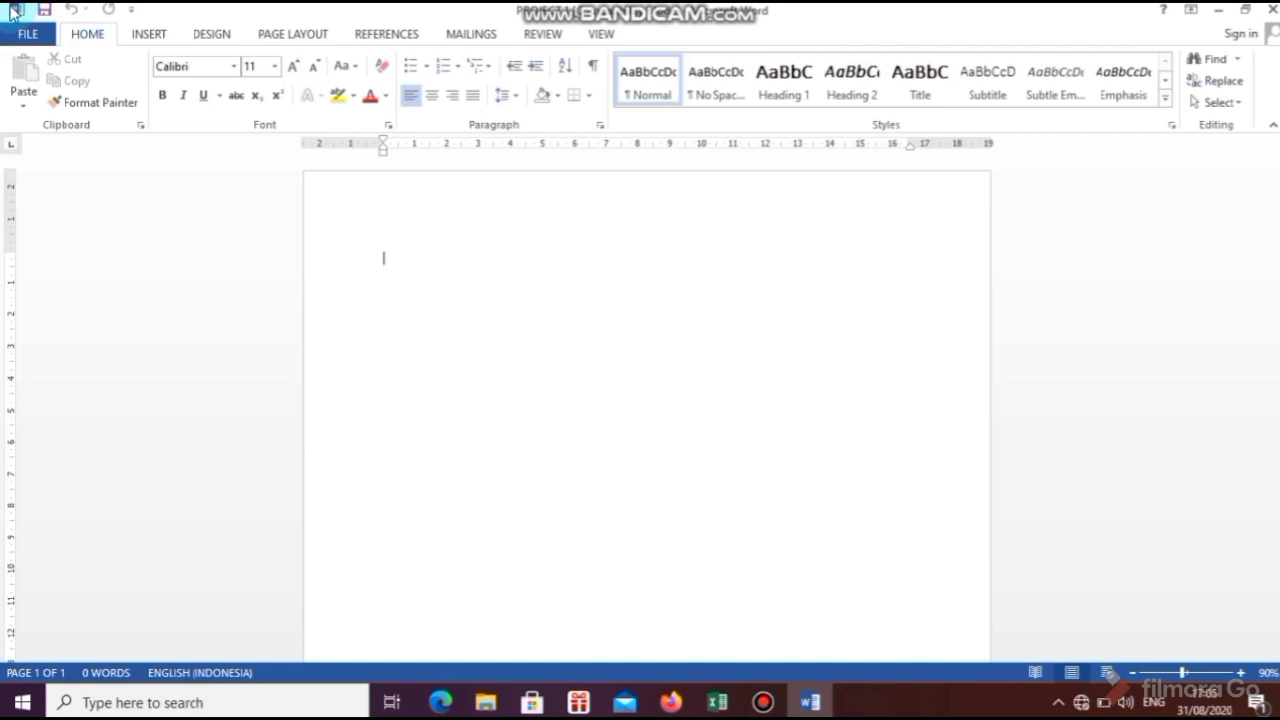
# Step: Add the Email command from the popular commands to the Quick Access Toolbar for all documents
pyautogui.click(133, 12)
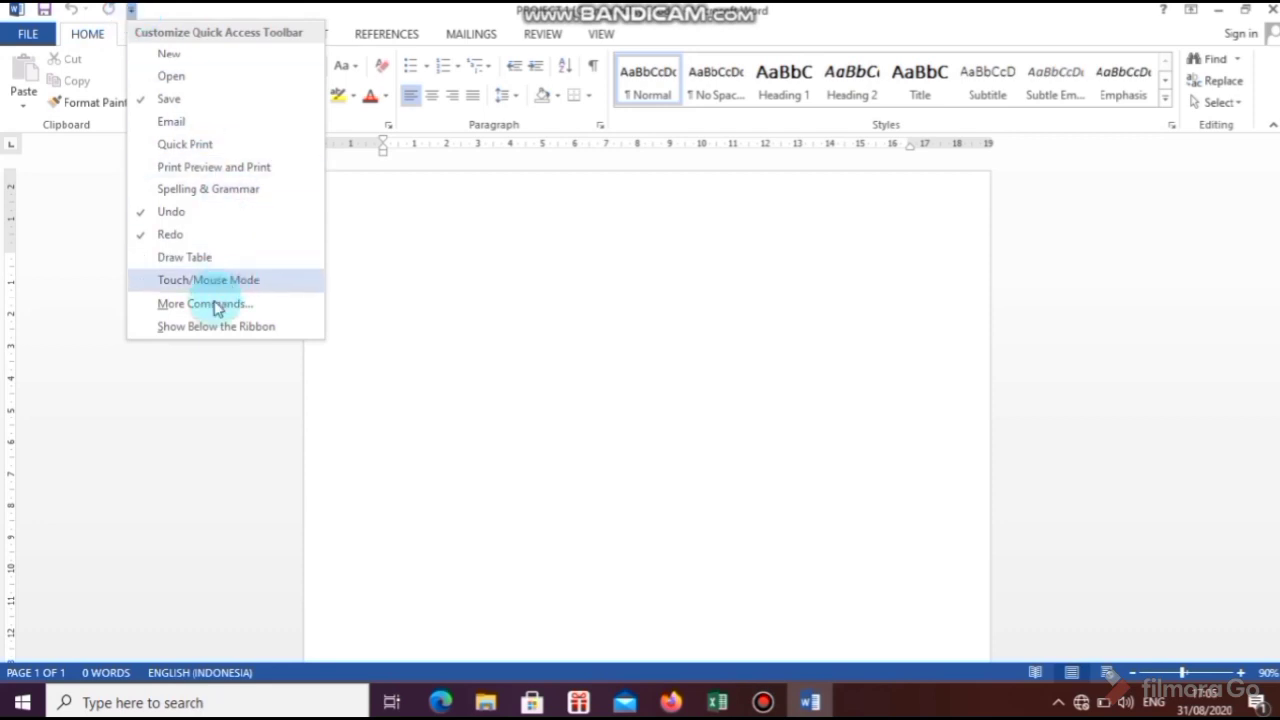
pyautogui.click(205, 303)
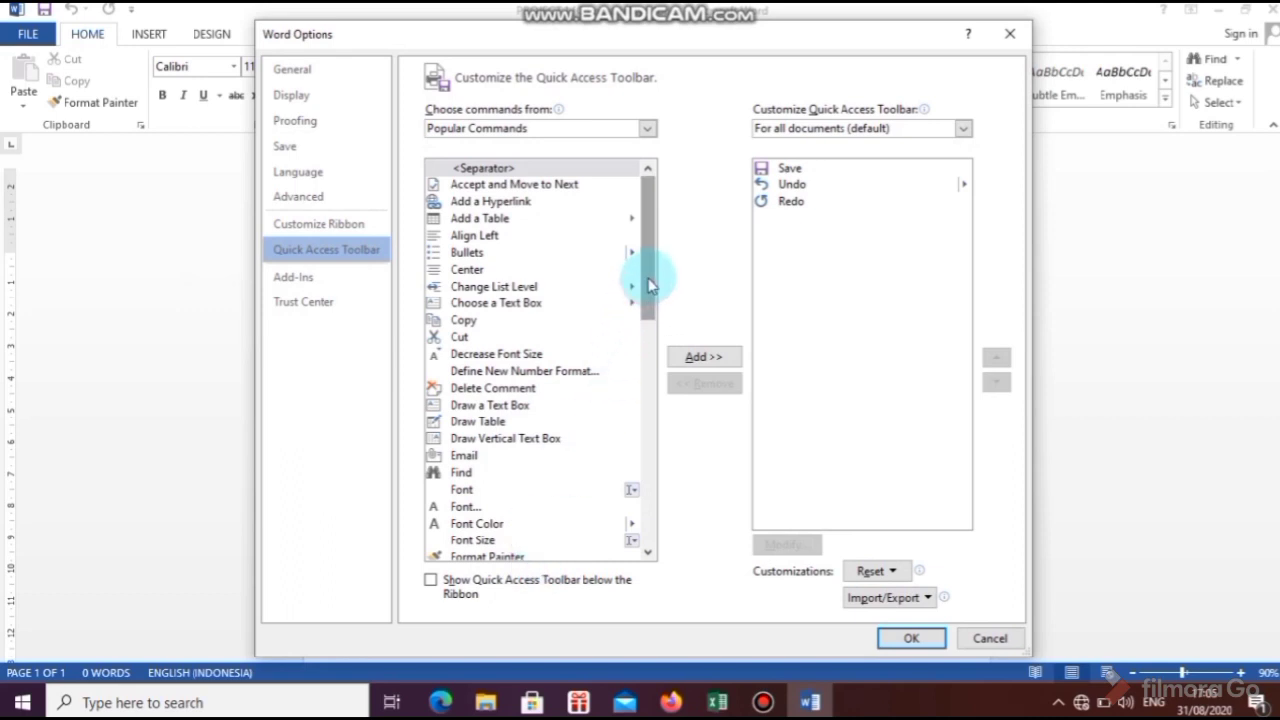
pyautogui.moveTo(648, 285)
pyautogui.mouseDown()
pyautogui.moveTo(631, 509)
pyautogui.moveTo(670, 303)
pyautogui.mouseUp()
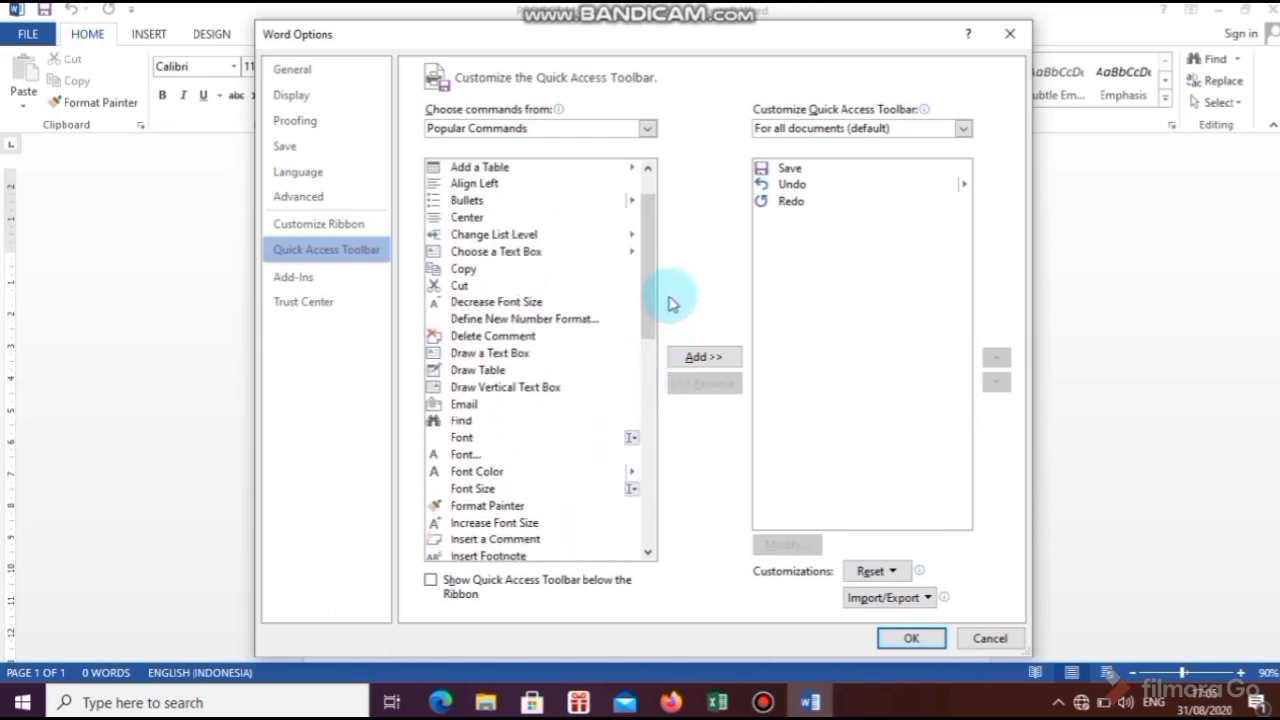
pyautogui.click(472, 408)
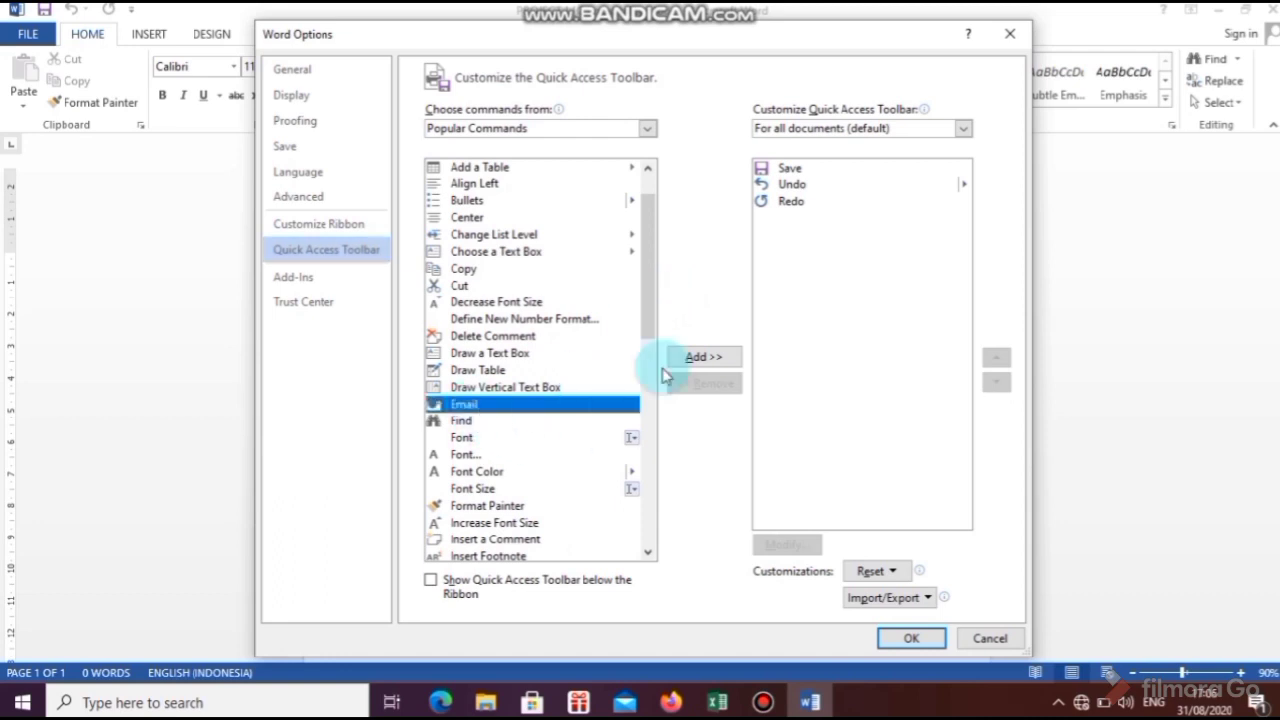
pyautogui.click(703, 357)
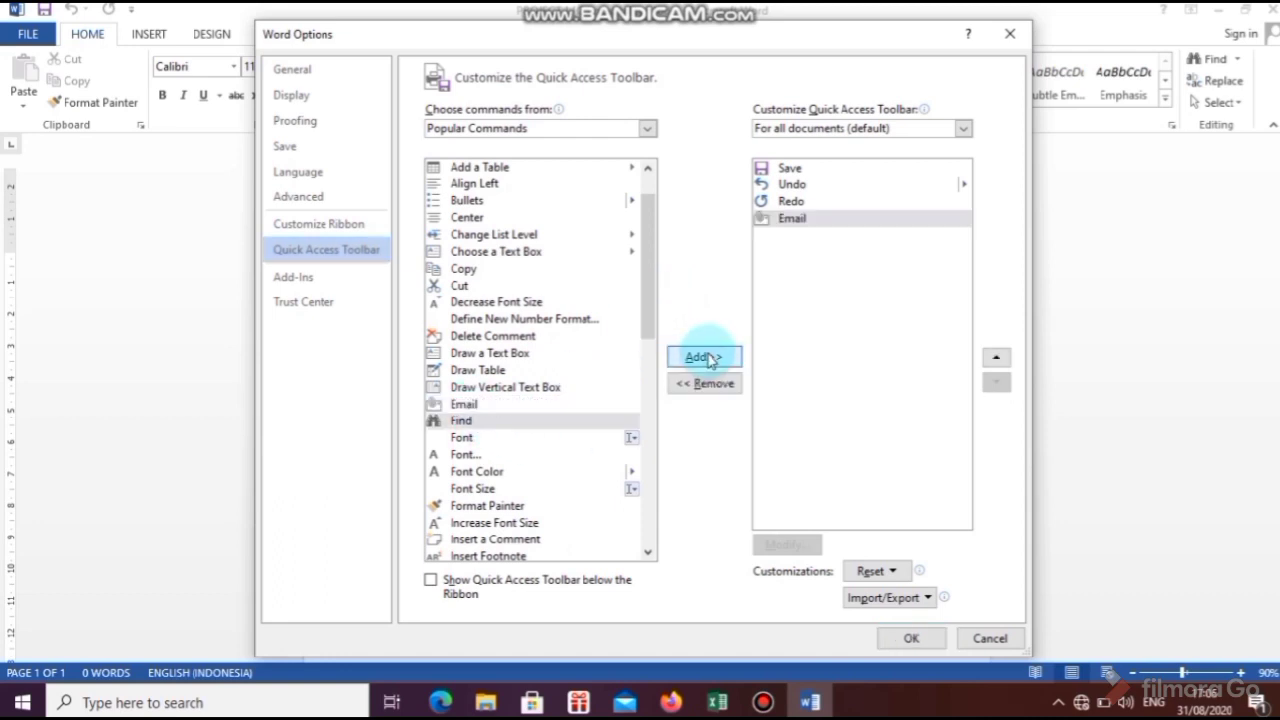
pyautogui.click(913, 640)
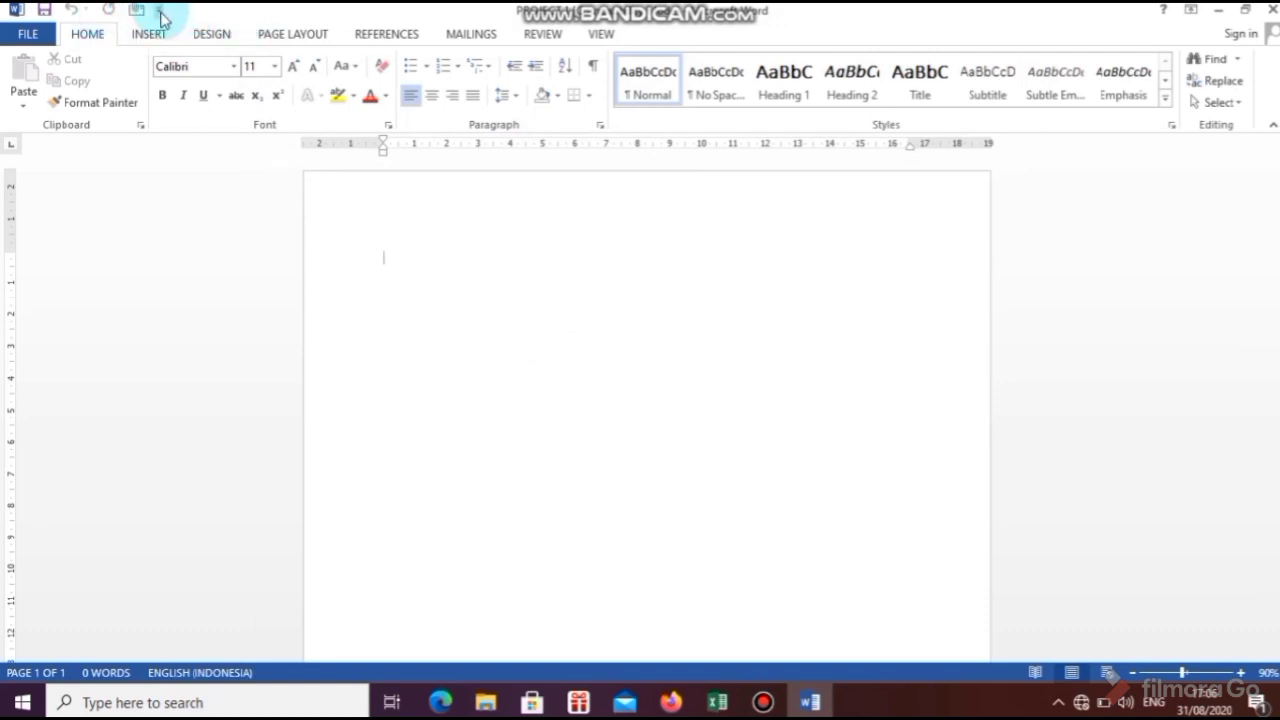
pyautogui.click(160, 12)
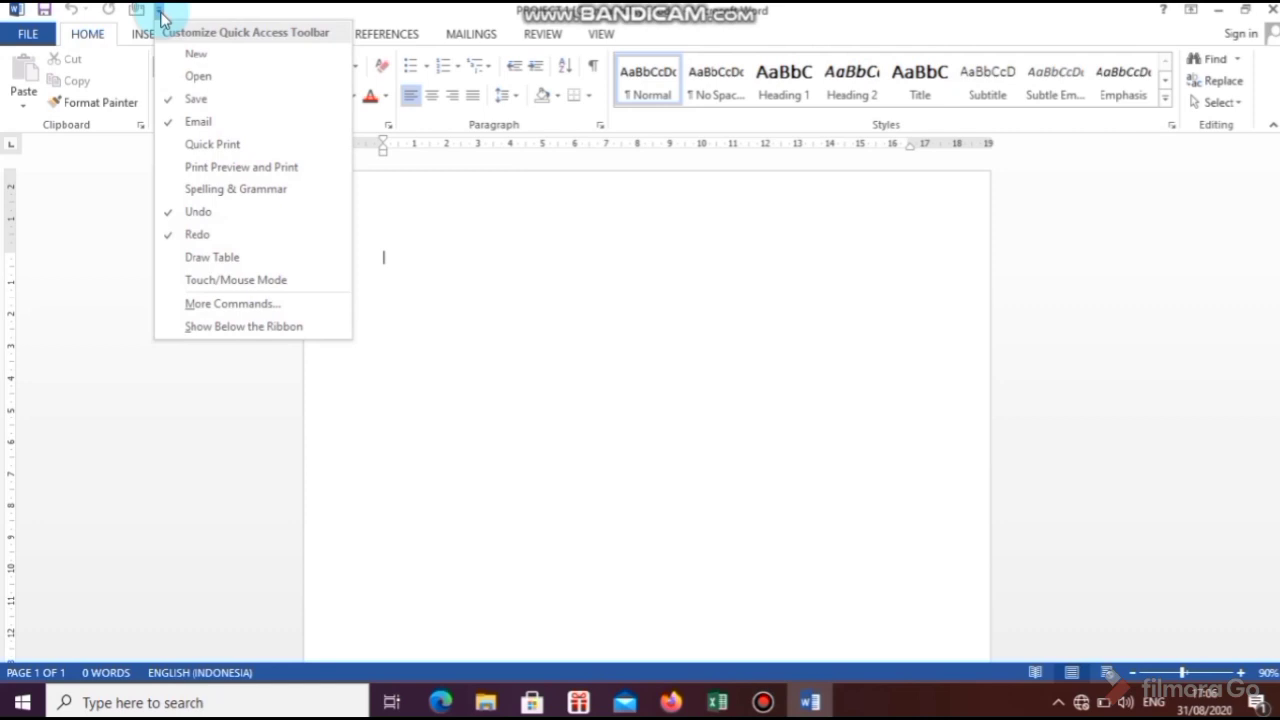
pyautogui.click(43, 189)
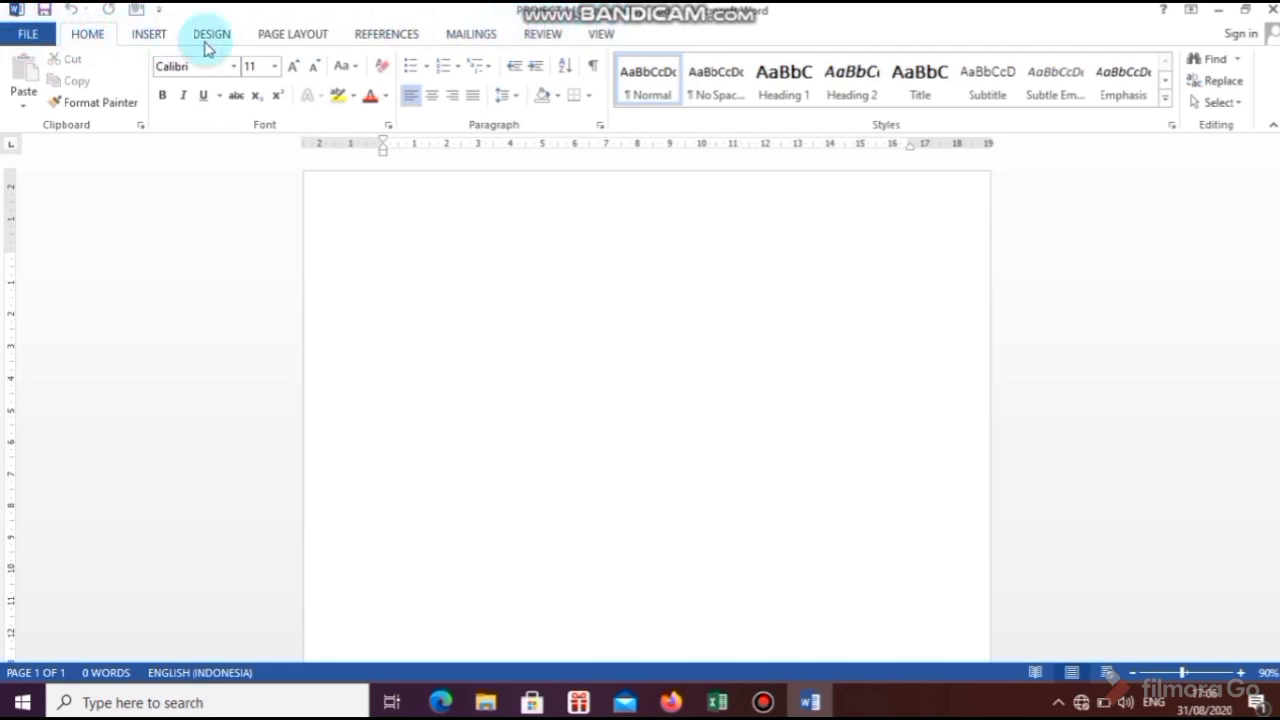
pyautogui.click(150, 36)
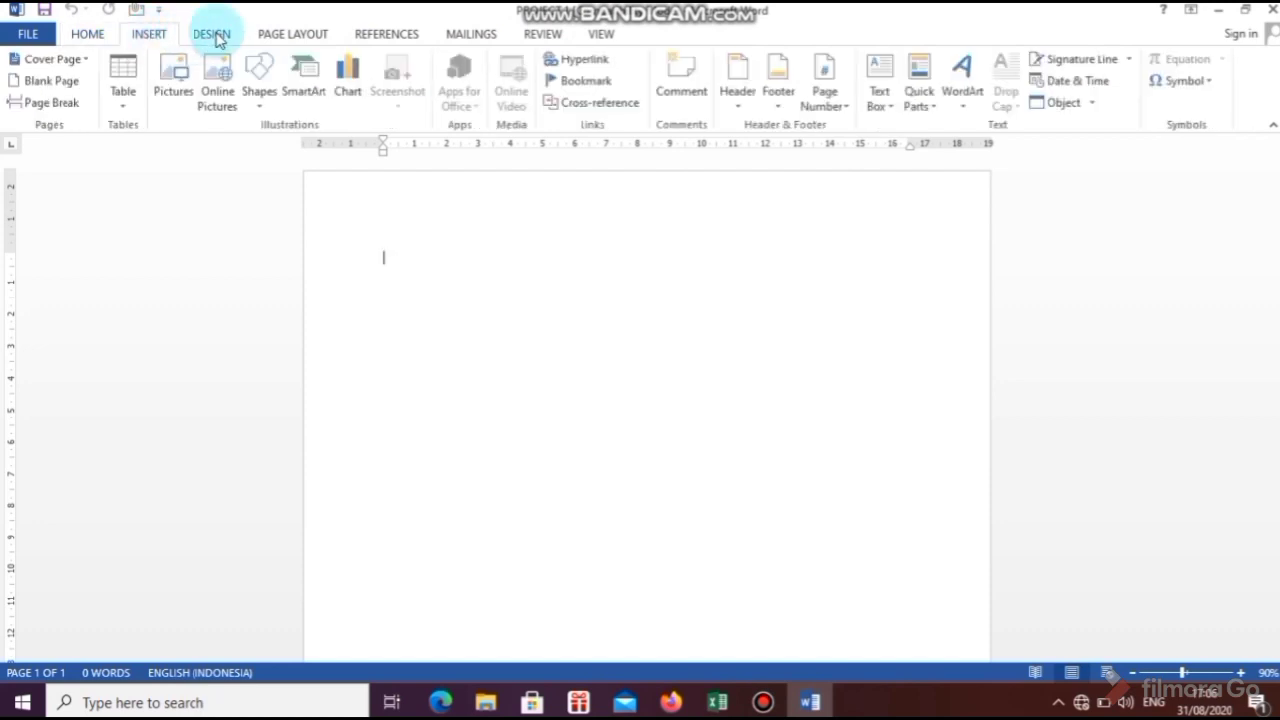
pyautogui.click(213, 36)
pyautogui.click(28, 34)
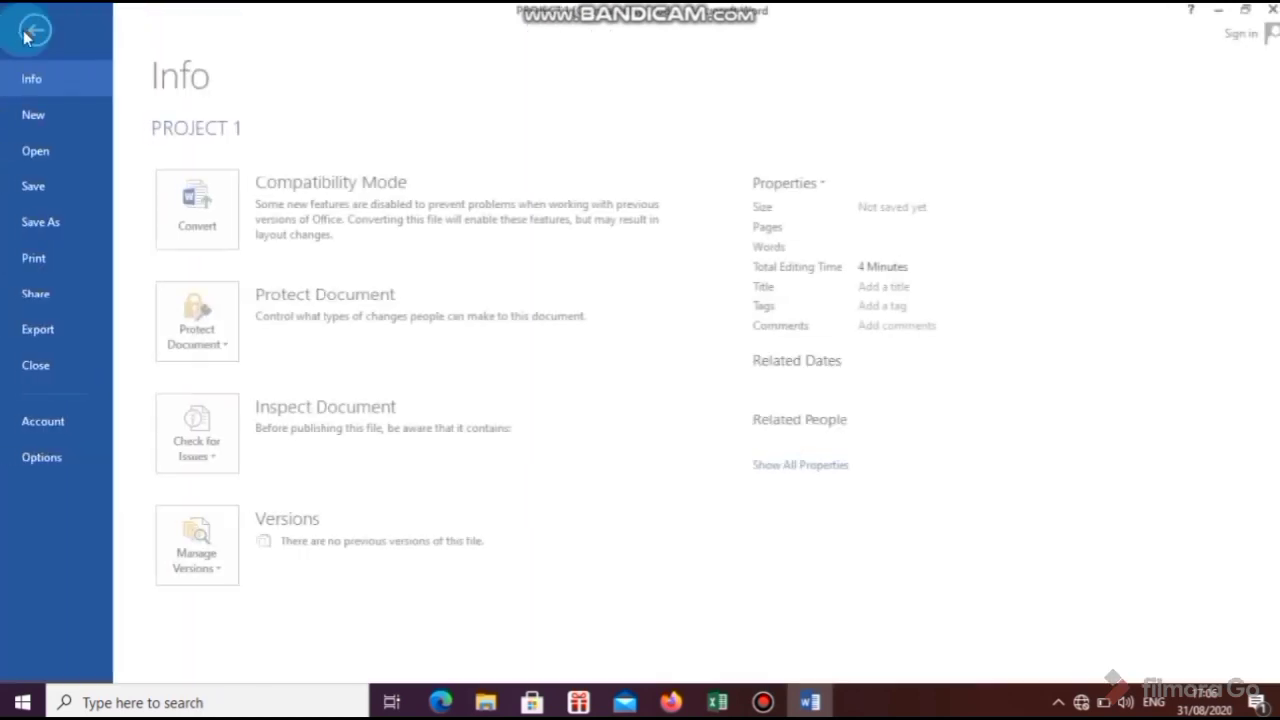
pyautogui.click(32, 32)
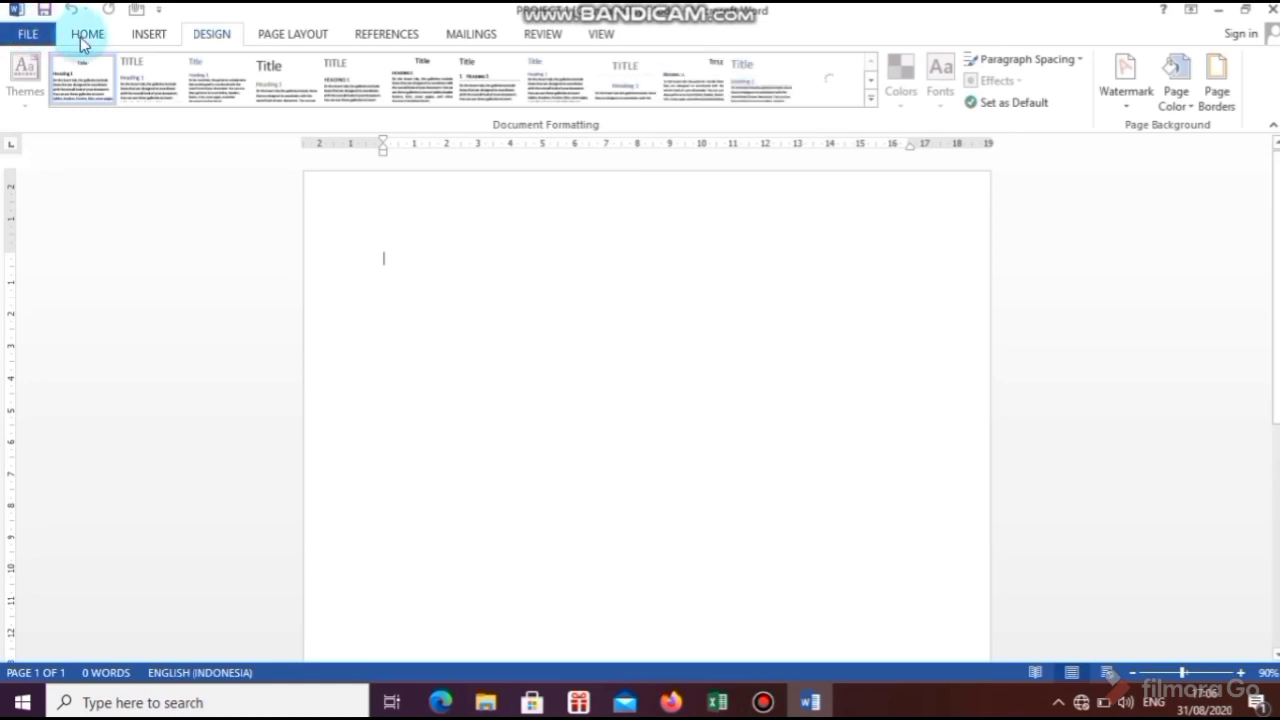
pyautogui.click(86, 36)
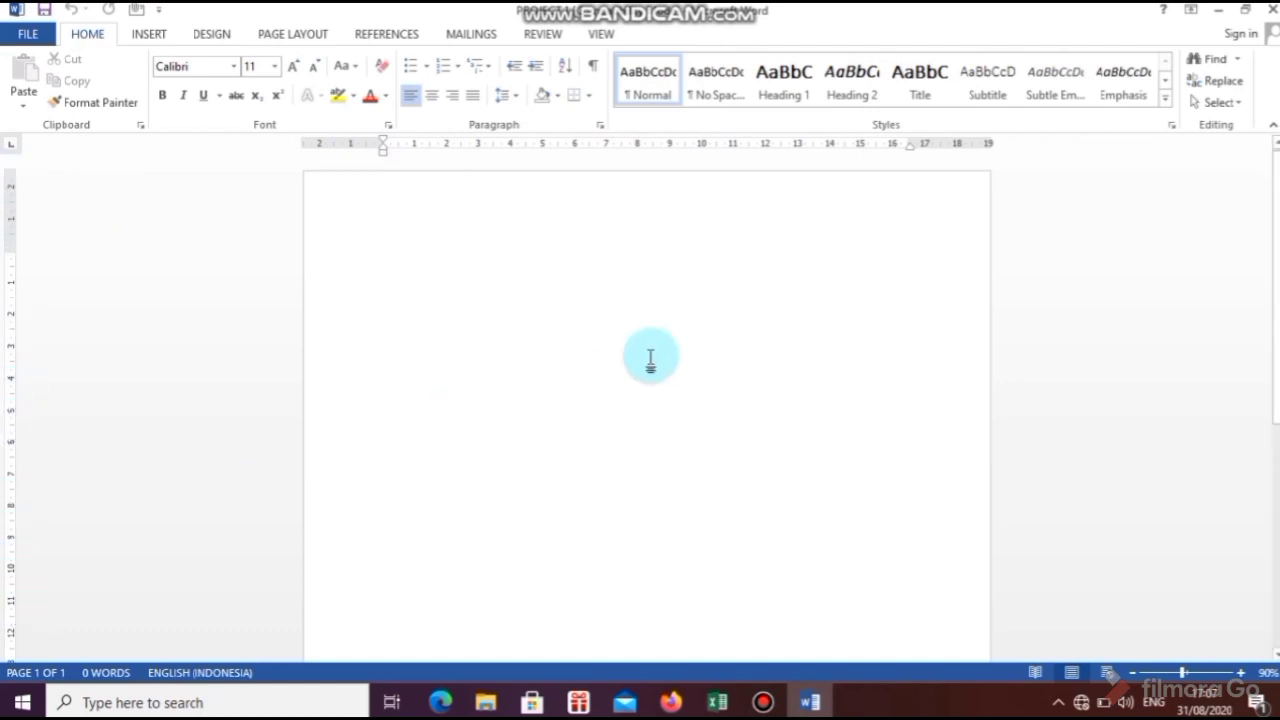
# Step: Enter the text "TEXT AREA FOR" on the first line of the blank page
pyautogui.click(480, 260)
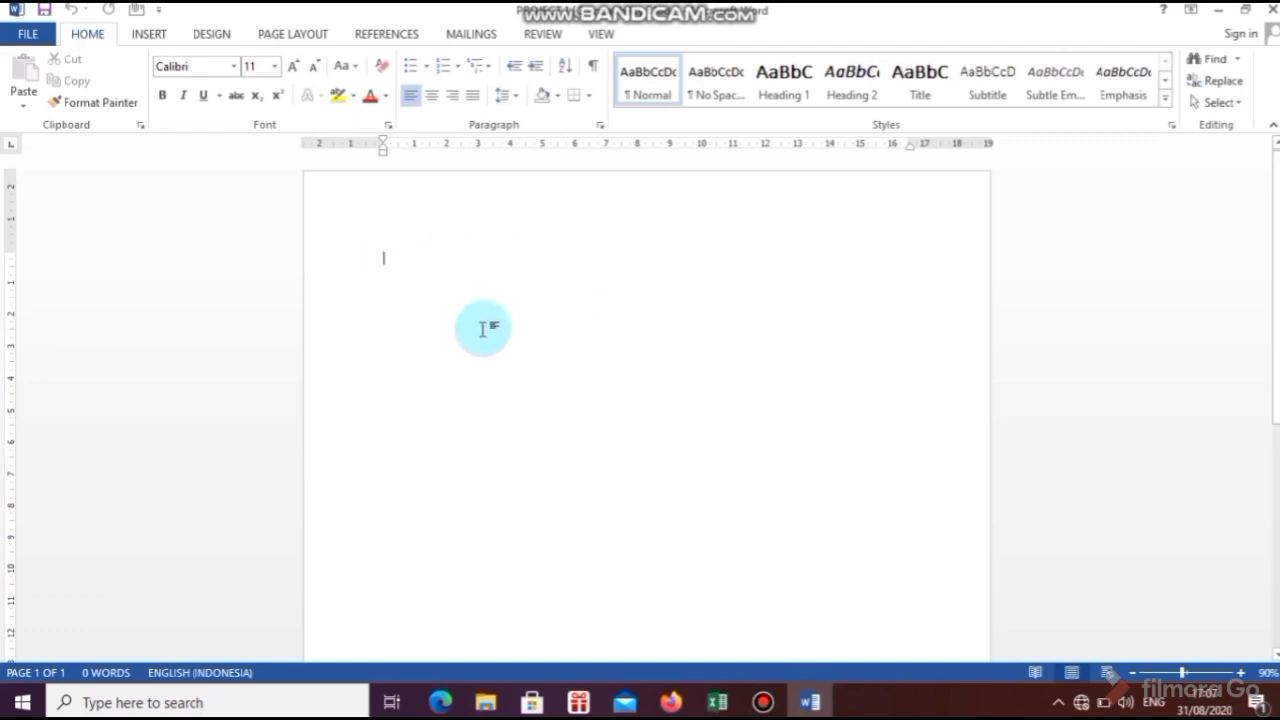
pyautogui.write('TEXT AREA')
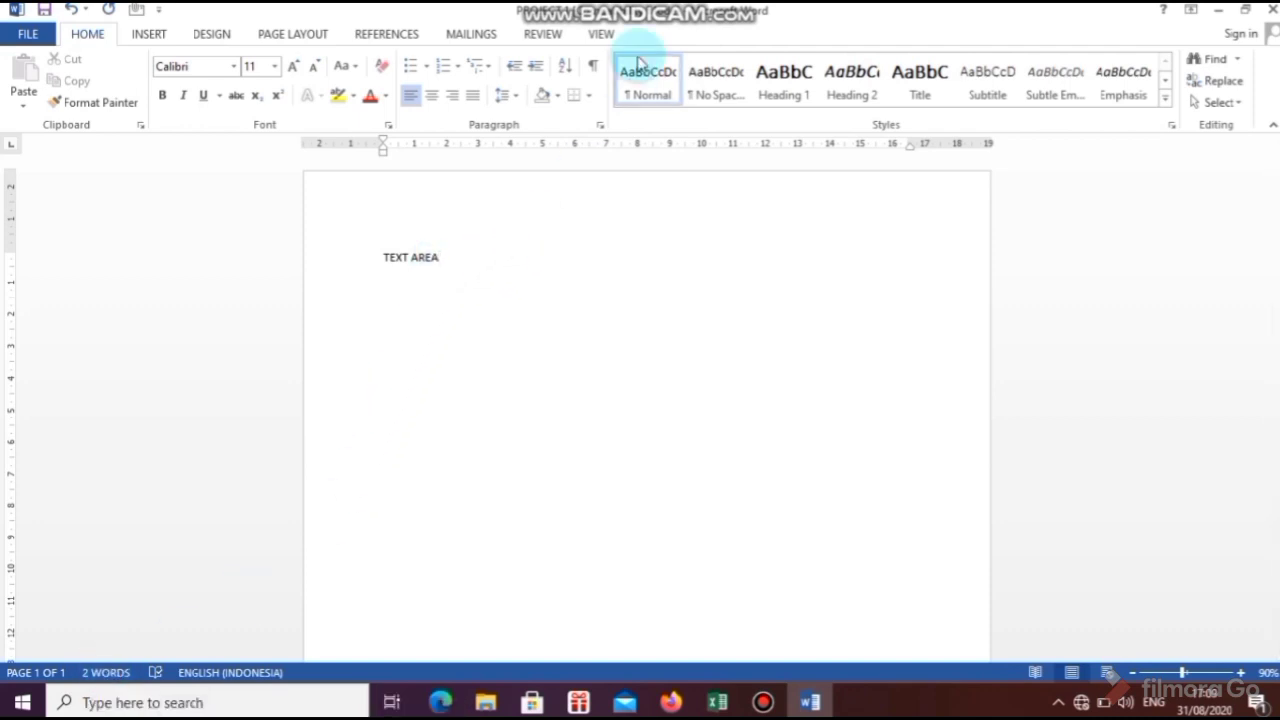
pyautogui.write('FOR')
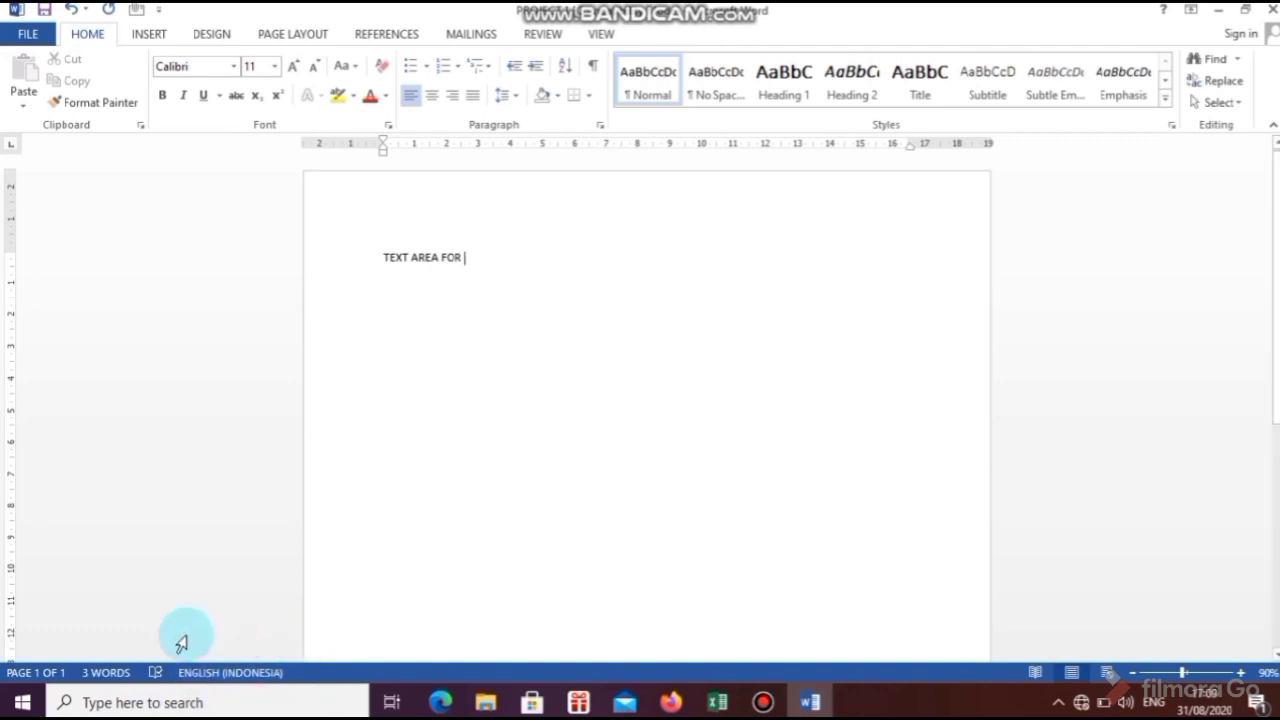
# Step: Turn the option to skip spelling and grammar checking on and back off in the proofing language settings
pyautogui.click(223, 675)
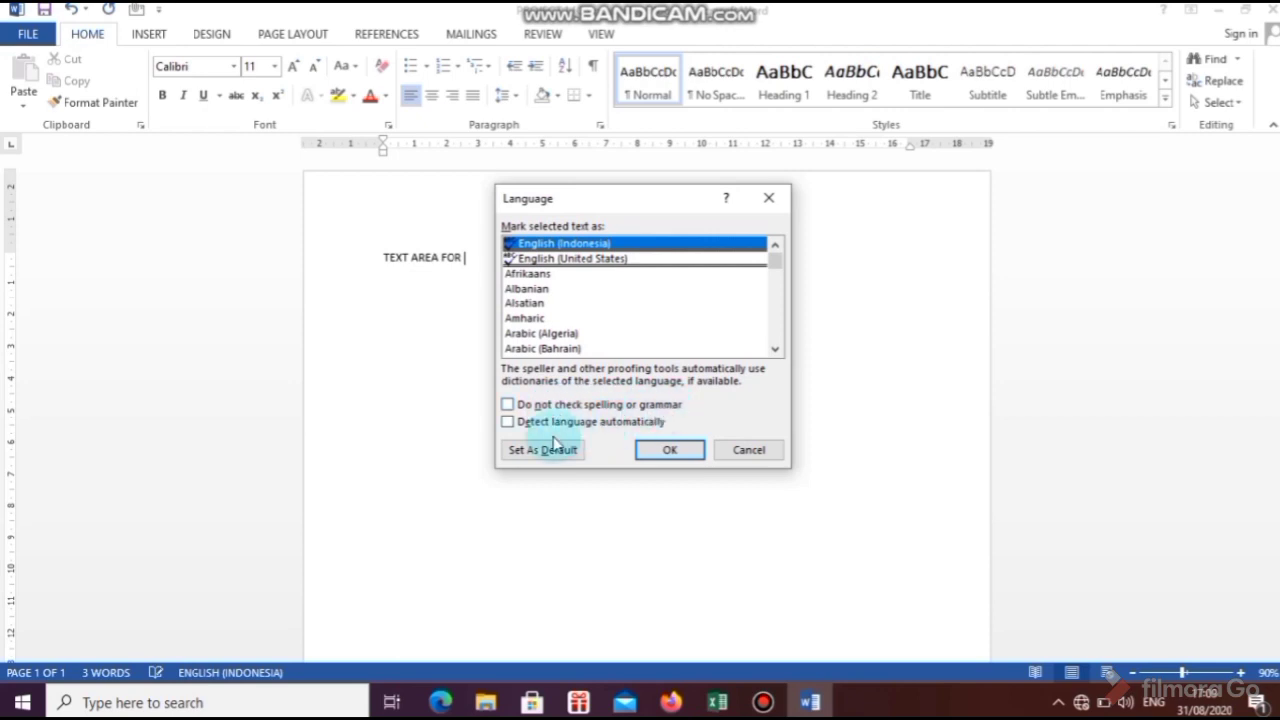
pyautogui.click(526, 408)
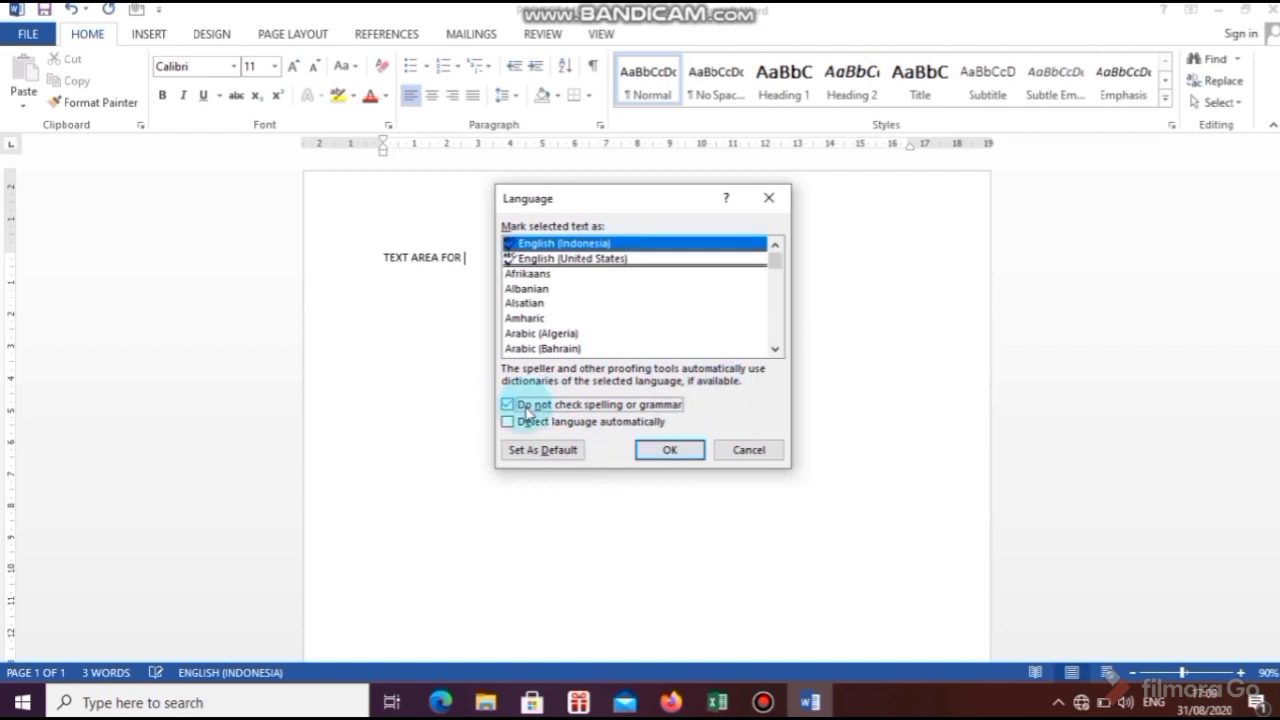
pyautogui.click(519, 425)
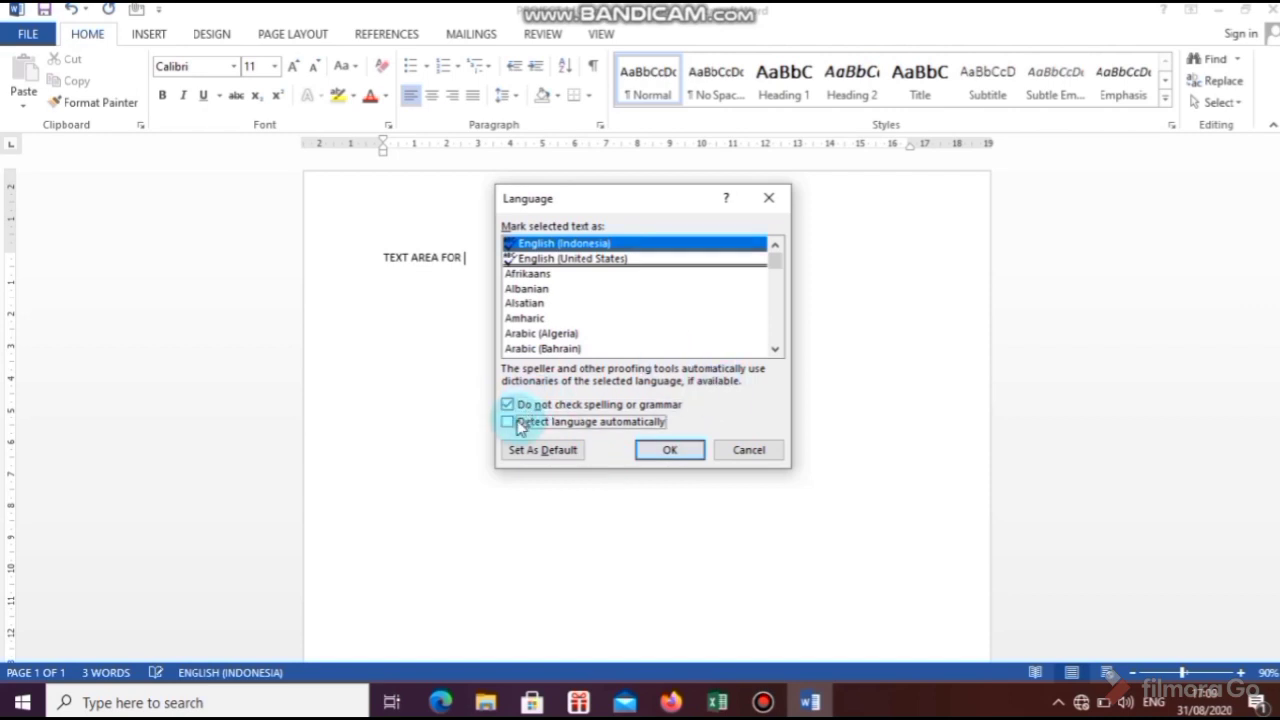
pyautogui.click(508, 405)
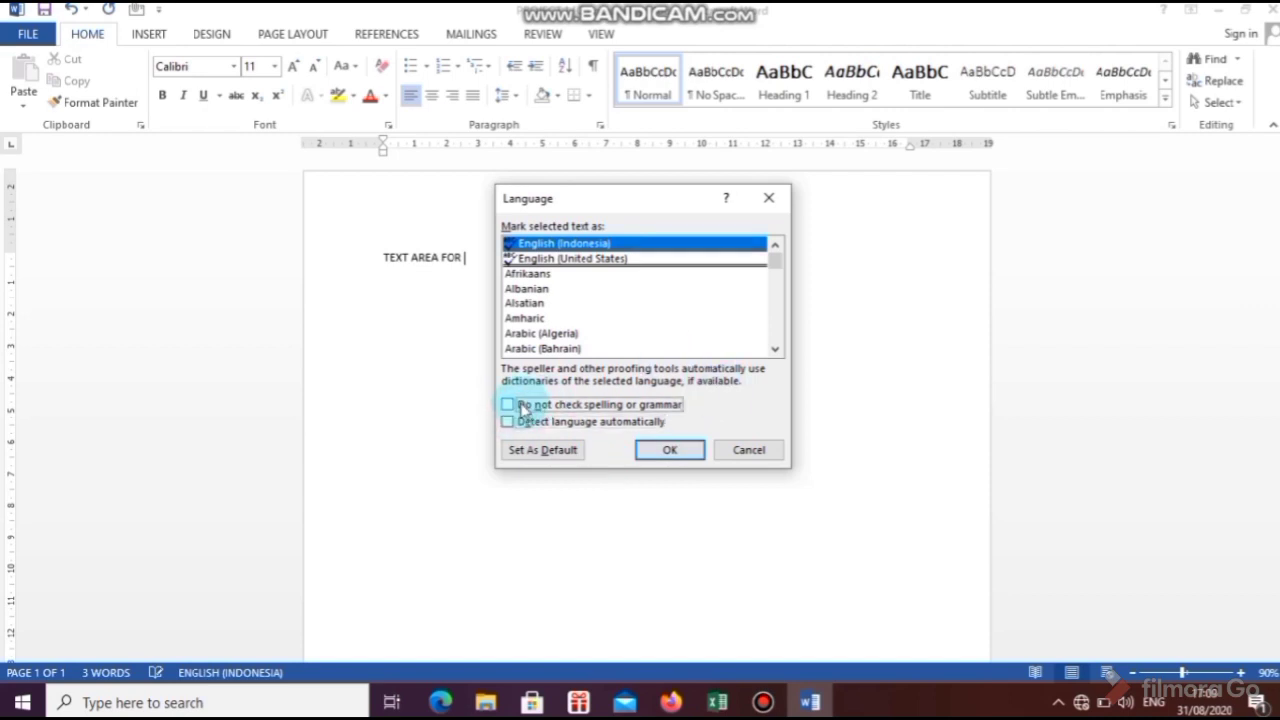
pyautogui.click(670, 451)
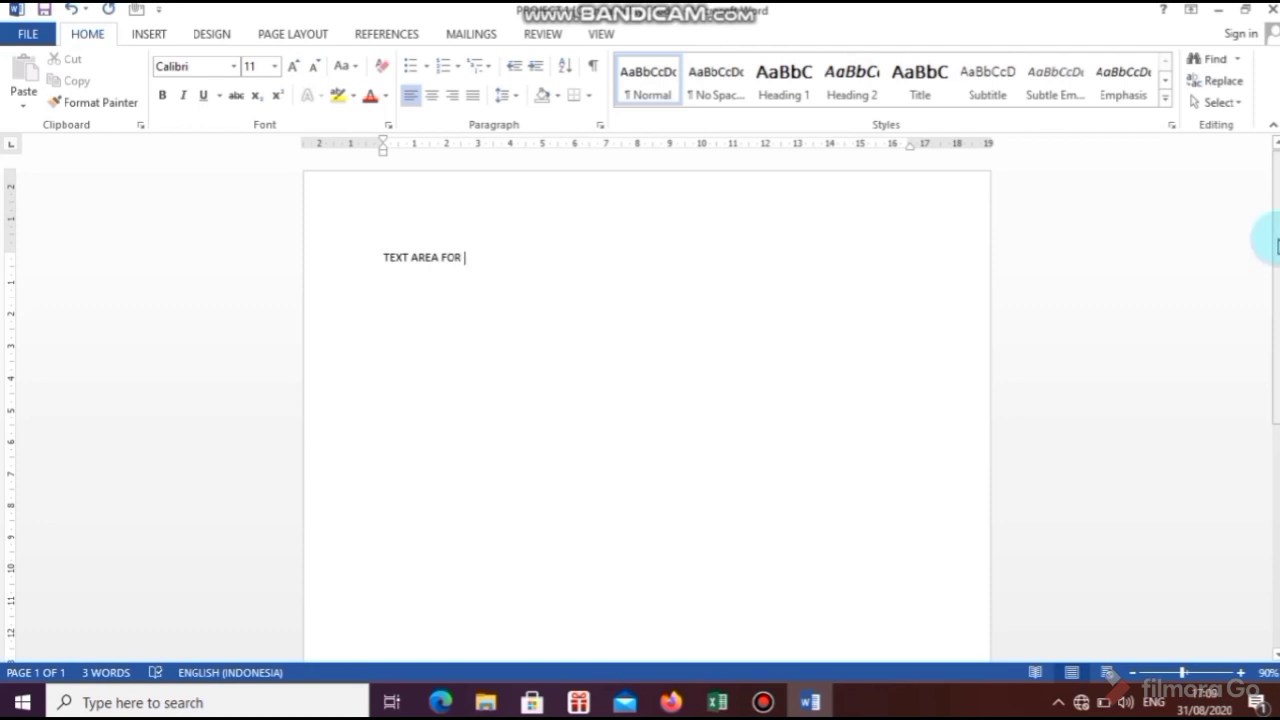
pyautogui.scroll(-2, 1272, 243)
pyautogui.moveTo(1272, 250); pyautogui.dragTo(1271, 163)
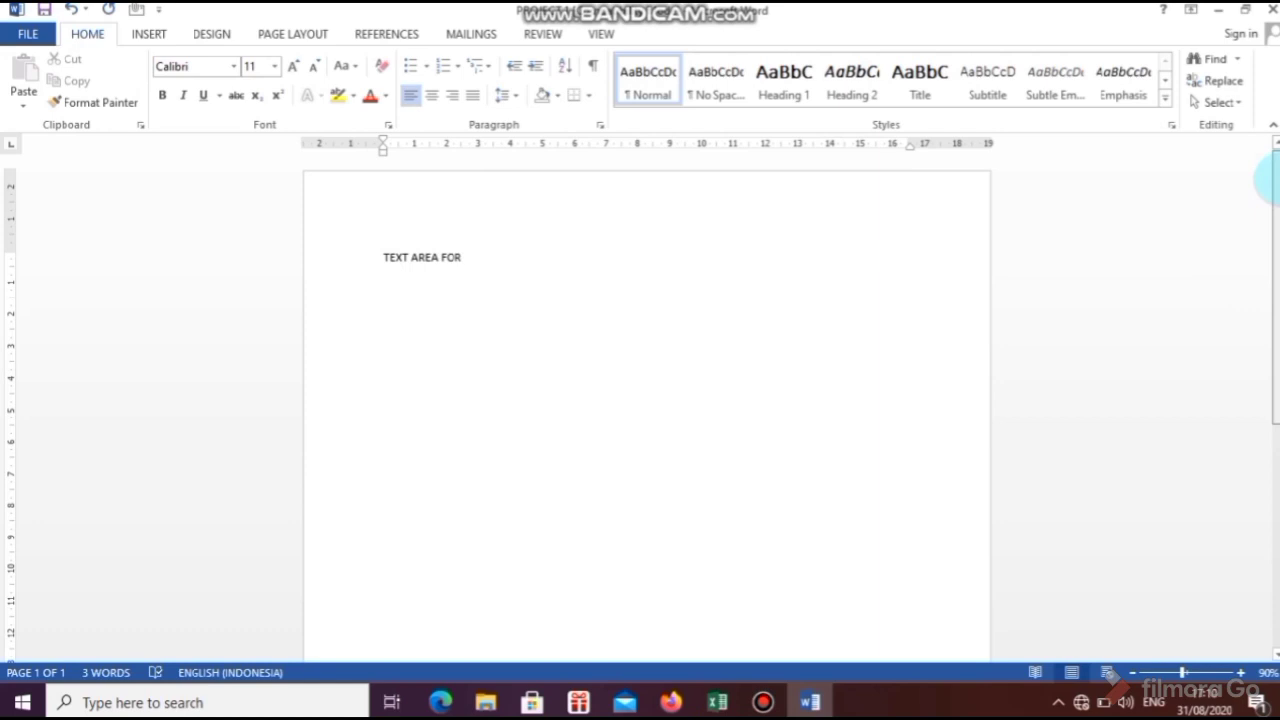
pyautogui.moveTo(1270, 175)
pyautogui.mouseDown()
pyautogui.moveTo(1273, 314)
pyautogui.moveTo(1272, 165)
pyautogui.mouseUp()
pyautogui.moveTo(1272, 175); pyautogui.dragTo(1272, 395)
pyautogui.moveTo(1273, 516); pyautogui.dragTo(1273, 282)
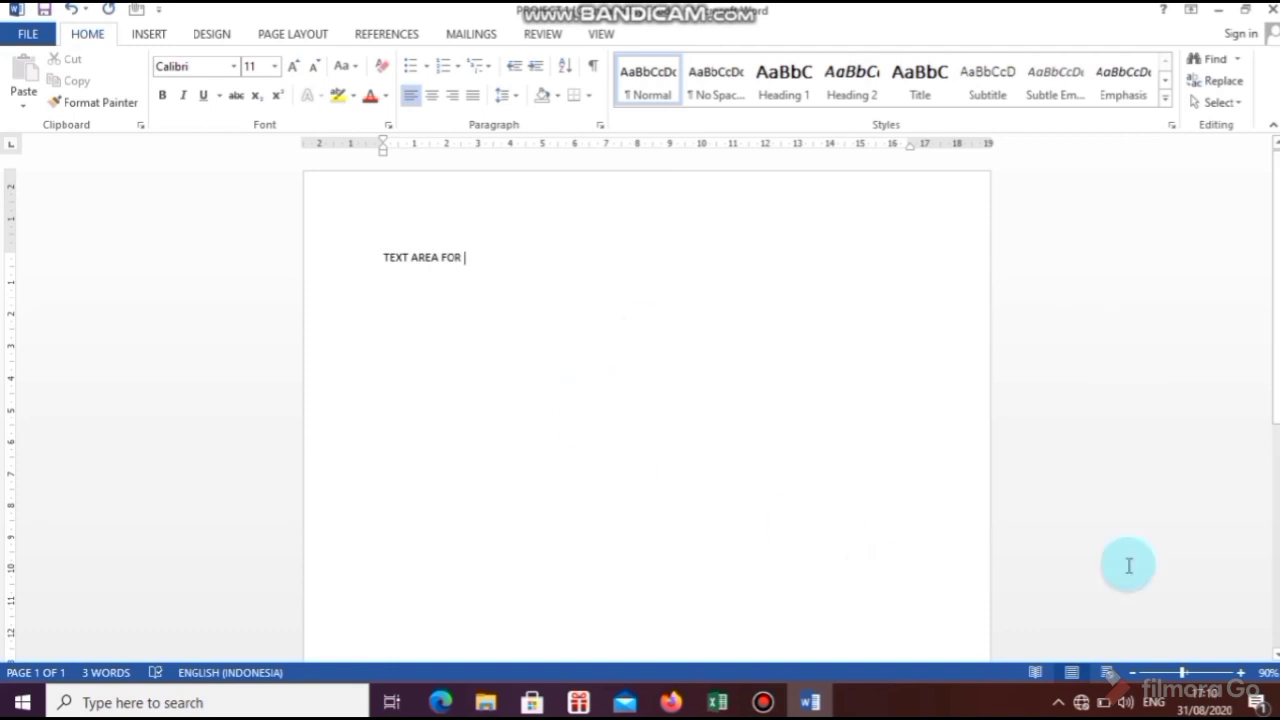
# Step: View the document in Read Mode and return to the Print Layout view
pyautogui.click(1040, 677)
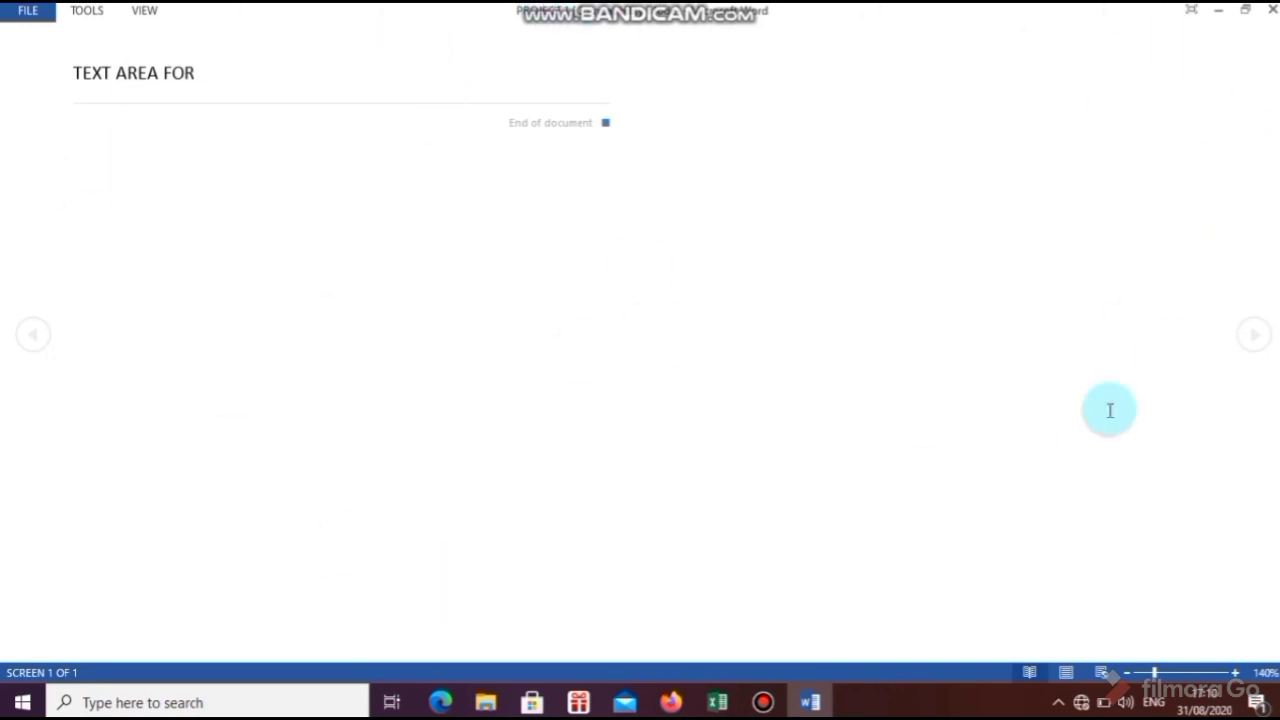
pyautogui.click(1066, 676)
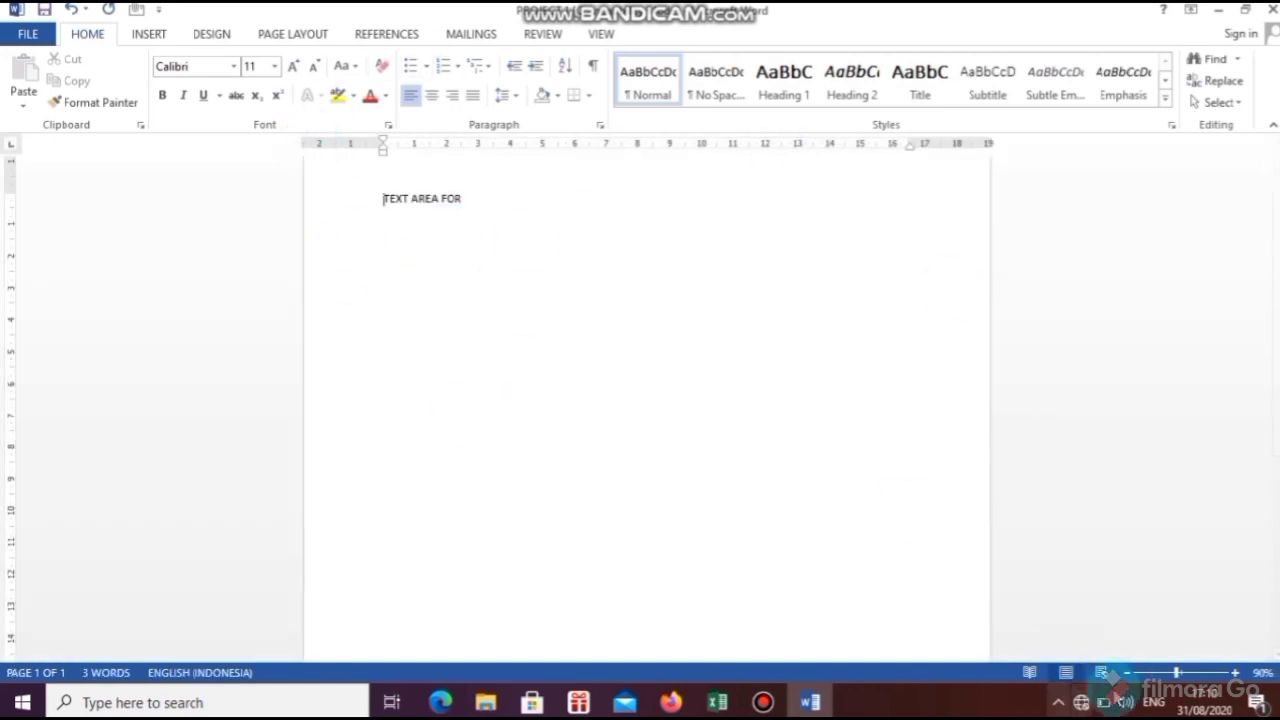
# Step: View the document in Web Layout, return to Print Layout and zoom the page to 100%
pyautogui.click(1102, 673)
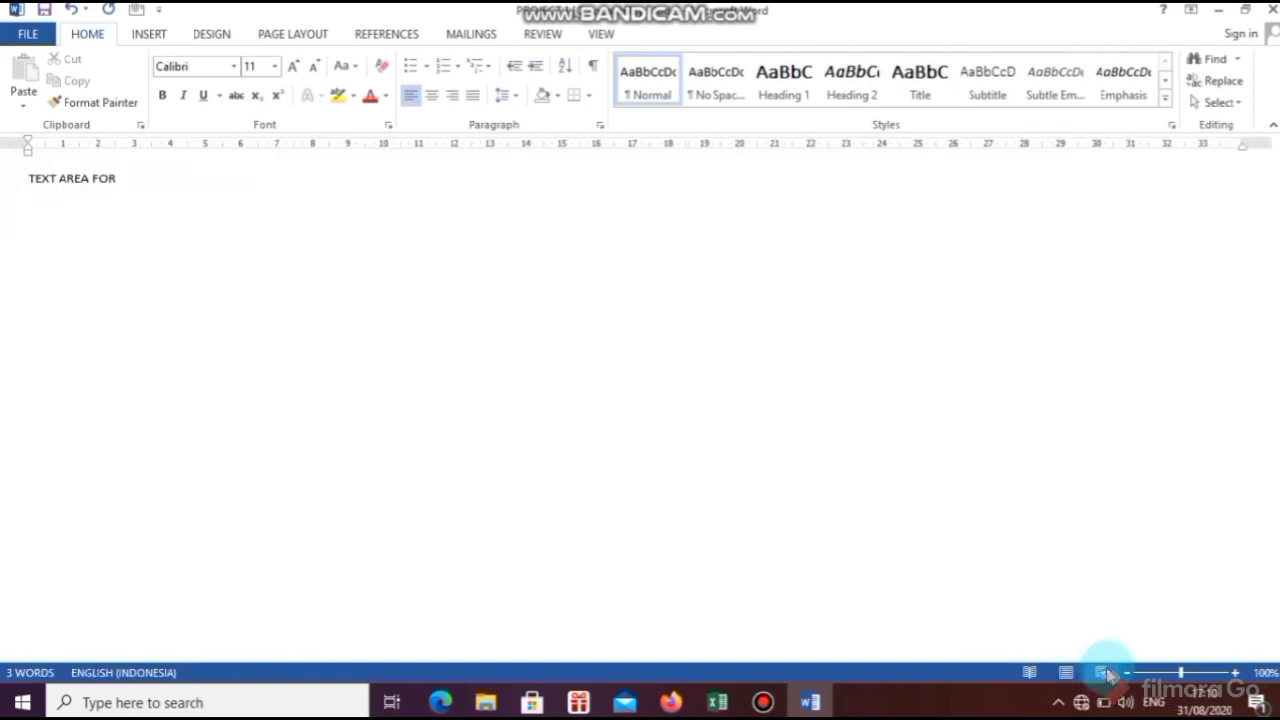
pyautogui.click(1066, 673)
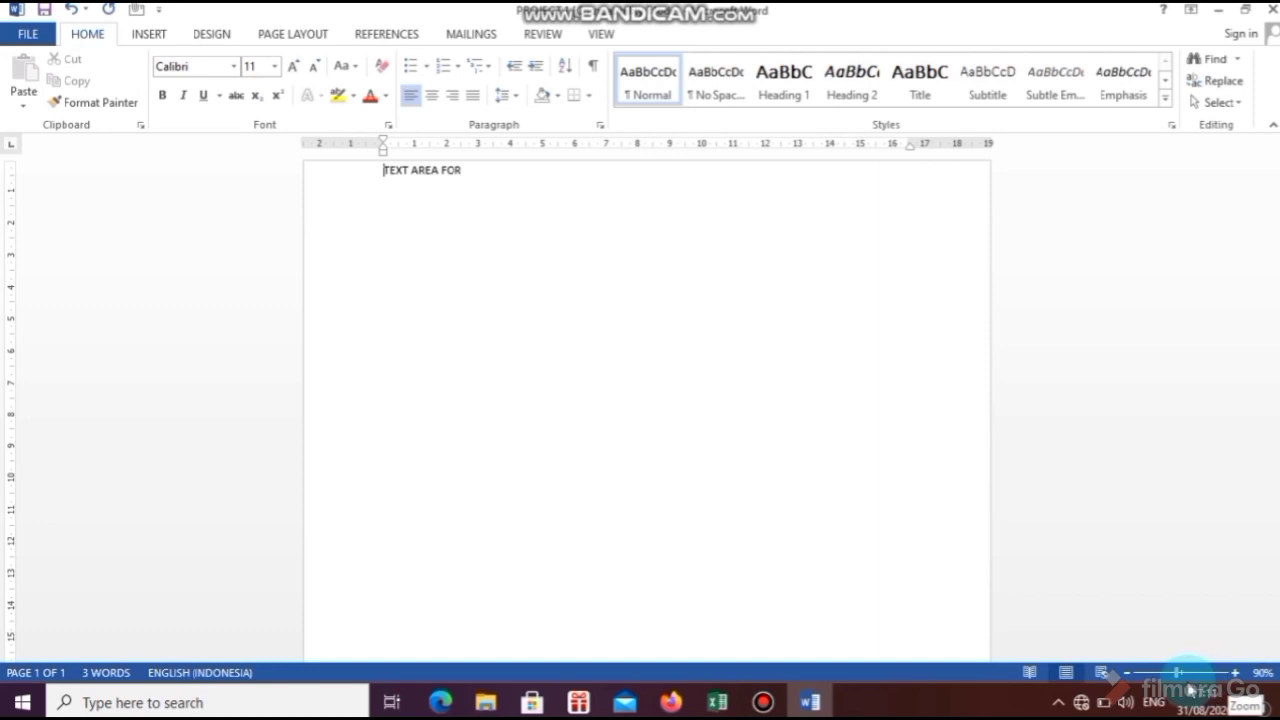
pyautogui.moveTo(1178, 675)
pyautogui.mouseDown()
pyautogui.moveTo(1134, 676)
pyautogui.moveTo(1186, 675)
pyautogui.mouseUp()
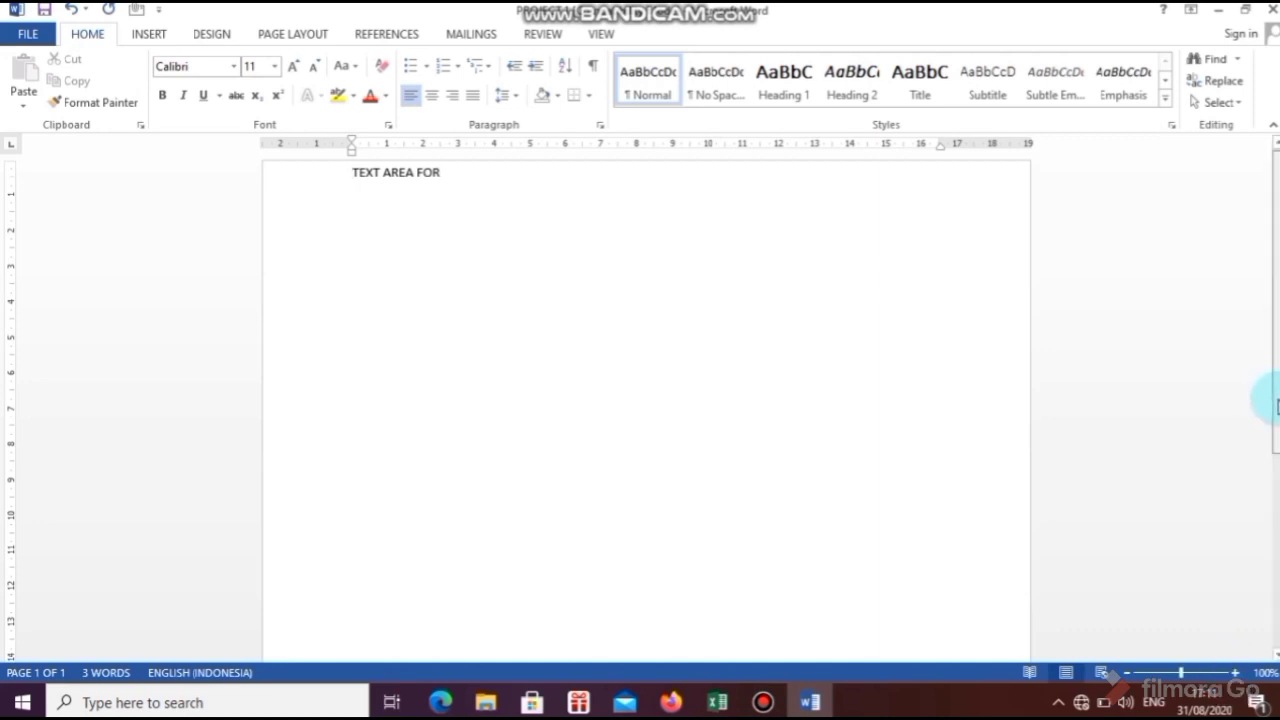
# Step: Select the word "TEXT" in the first line and bring up the Mini Toolbar for it
pyautogui.click(372, 173)
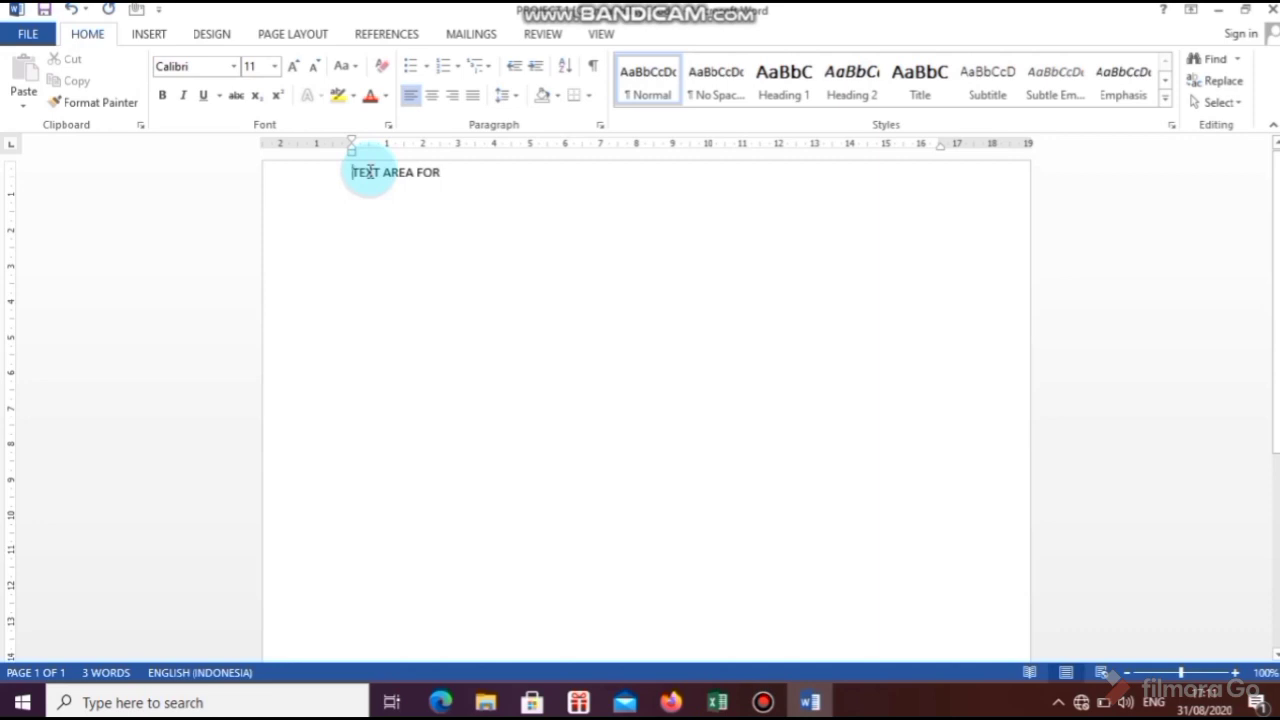
pyautogui.doubleClick(370, 173)
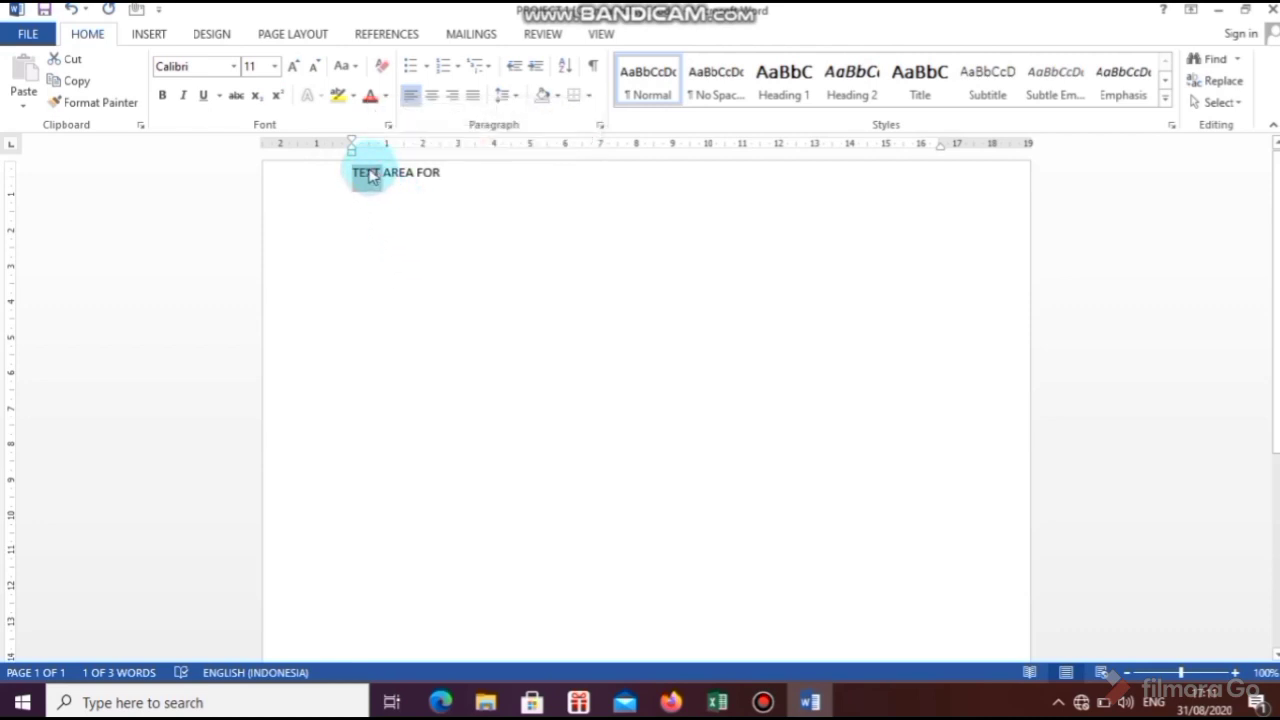
pyautogui.click(370, 176)
pyautogui.doubleClick(365, 173)
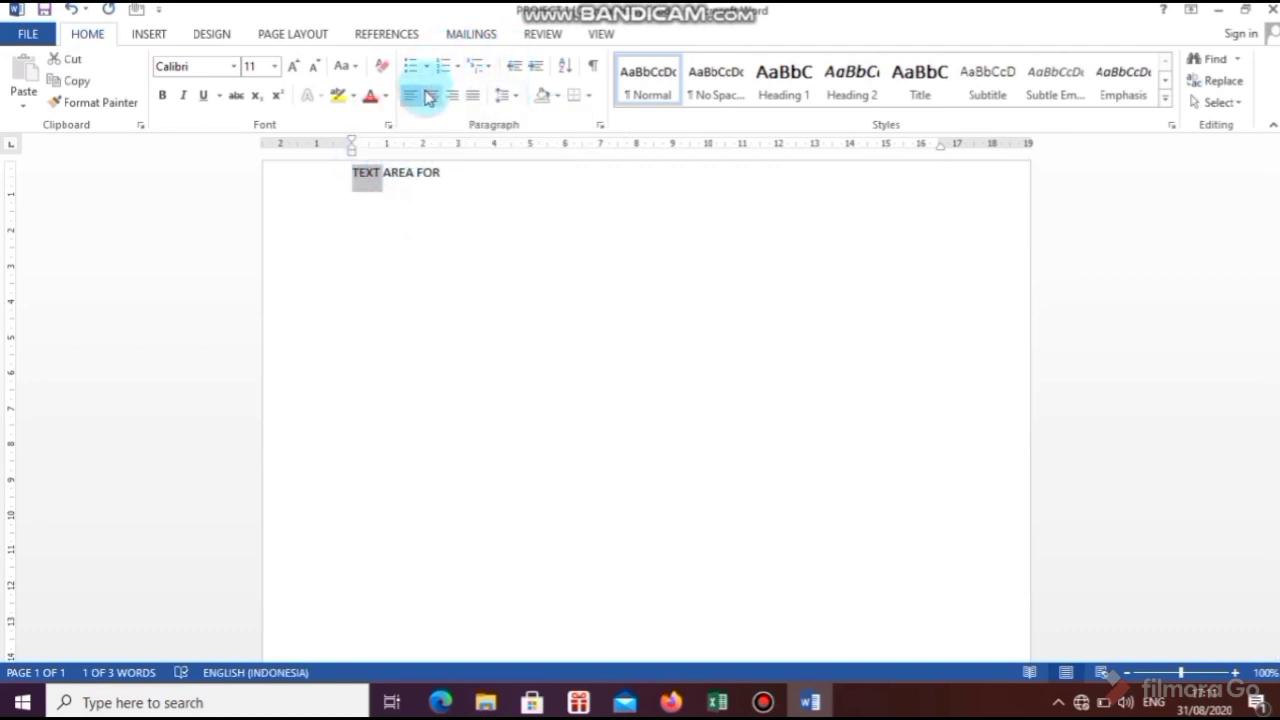
pyautogui.moveTo(369, 184)
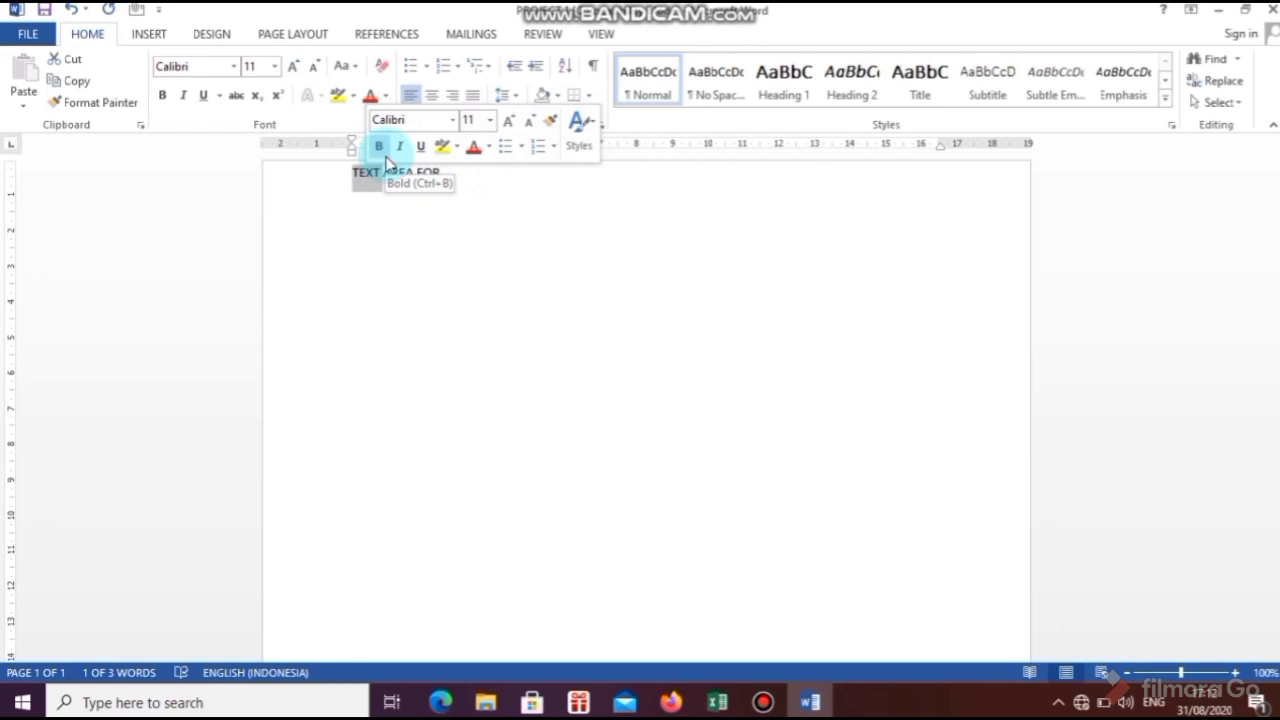
# Step: Turn the Show Mini Toolbar on selection and Enable Live Preview options off and back on in the general Word options
pyautogui.click(28, 34)
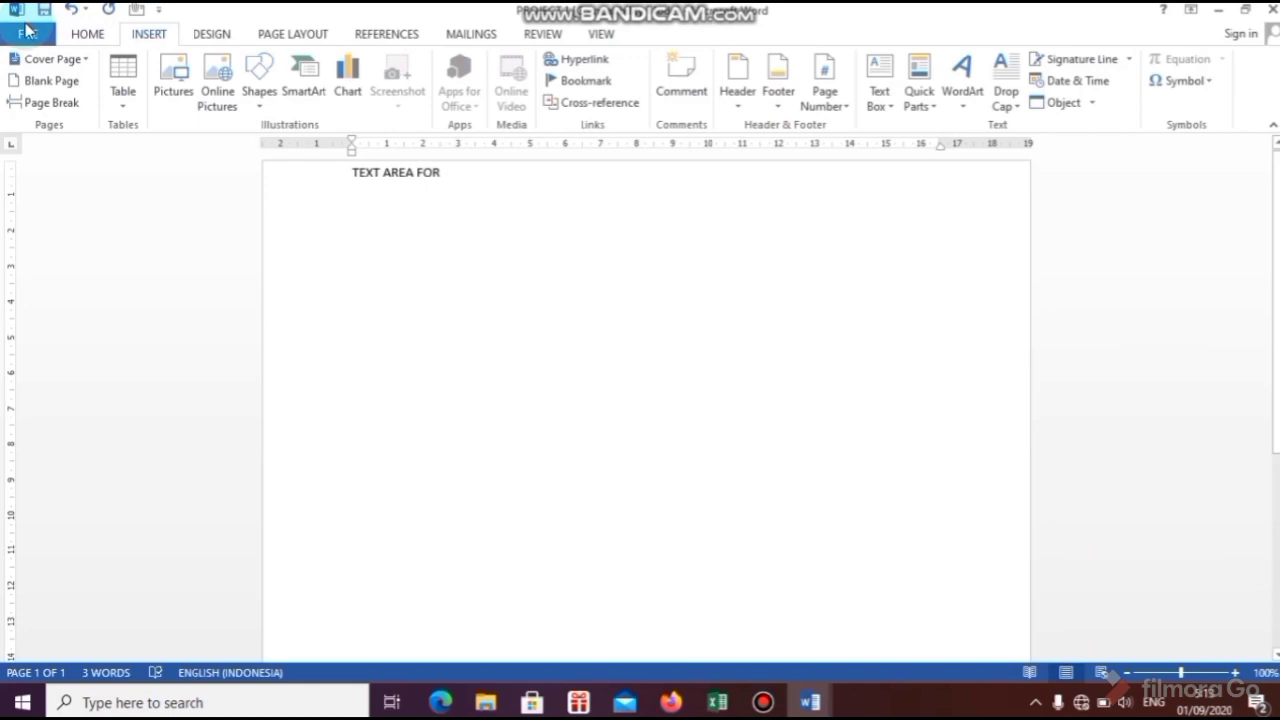
pyautogui.click(28, 33)
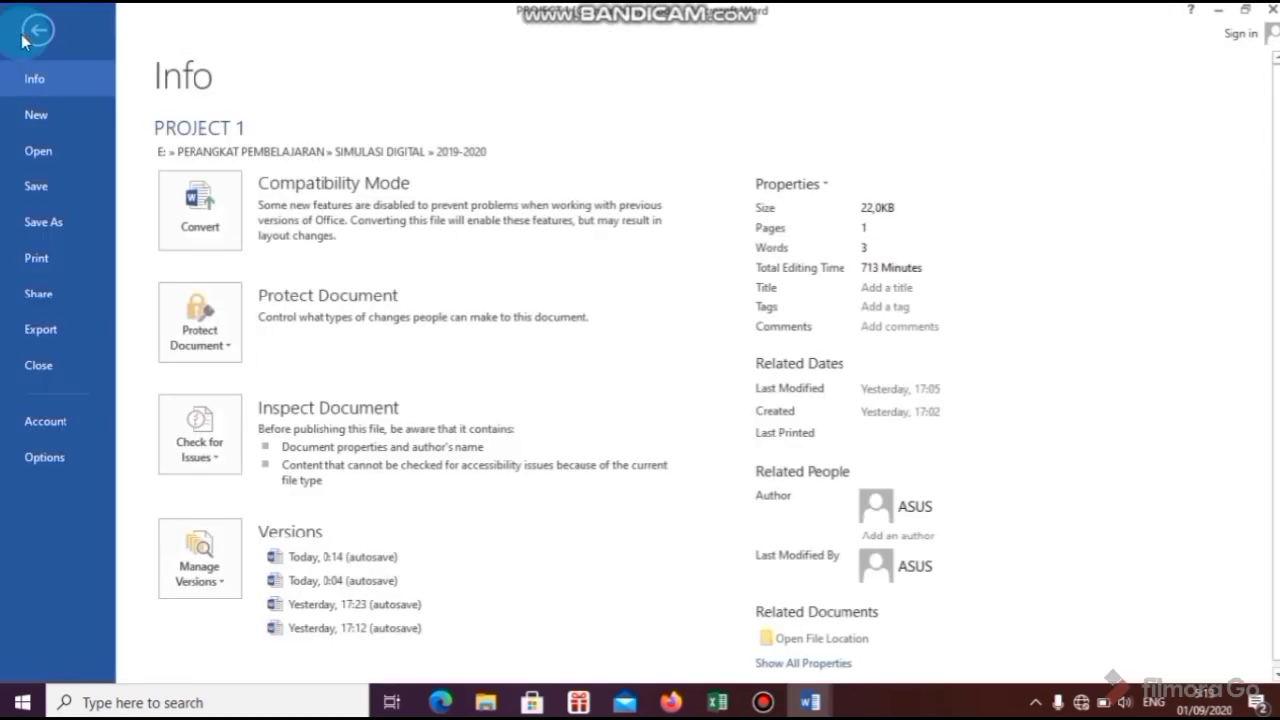
pyautogui.click(28, 460)
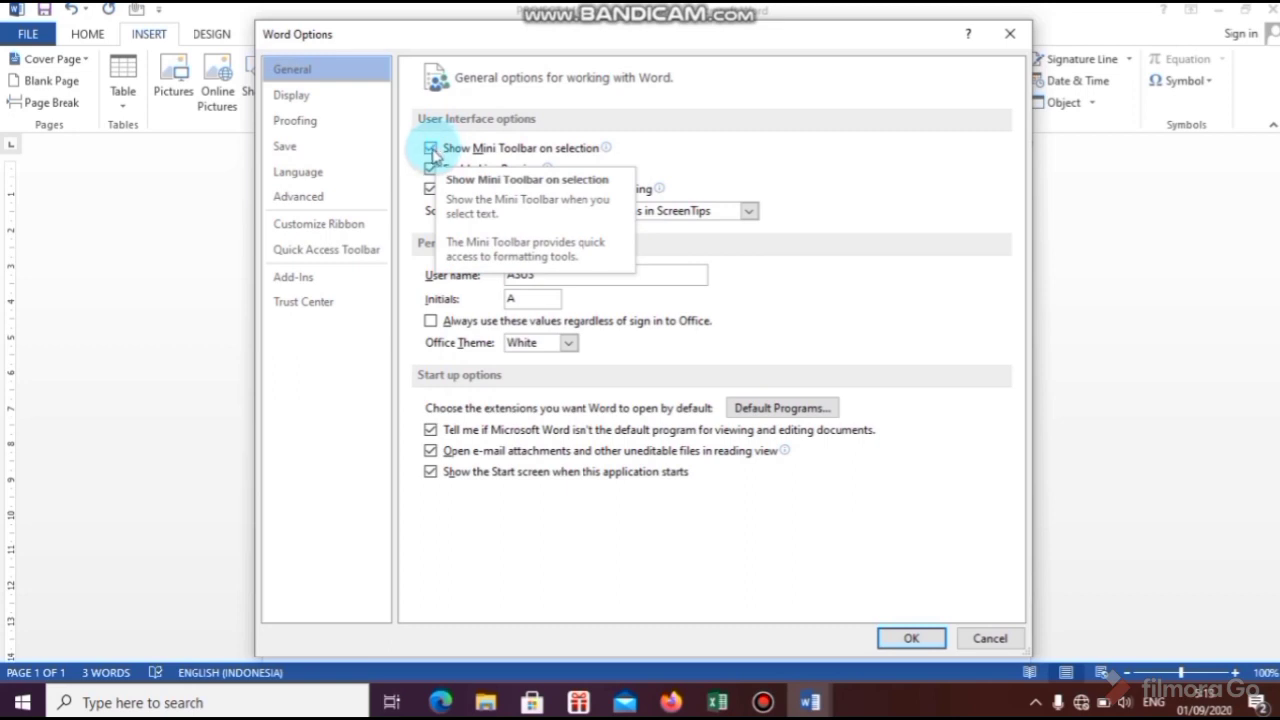
pyautogui.click(434, 150)
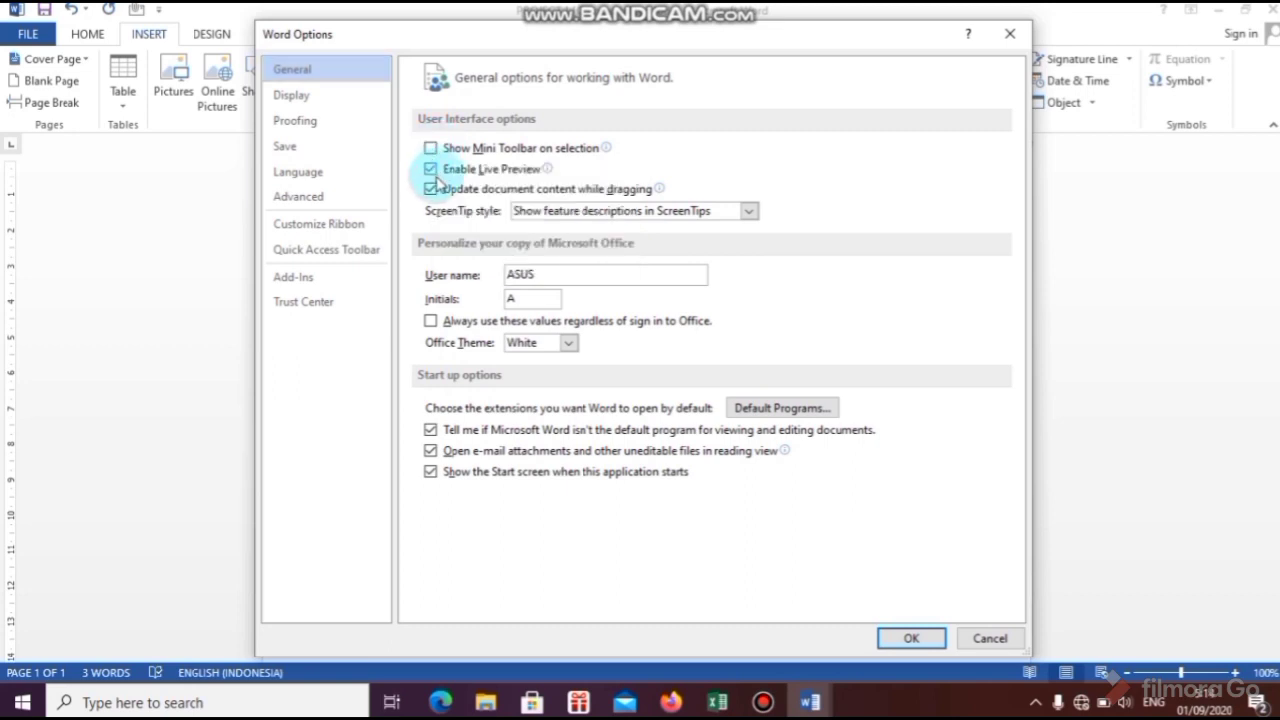
pyautogui.click(431, 170)
pyautogui.click(431, 170)
pyautogui.click(432, 149)
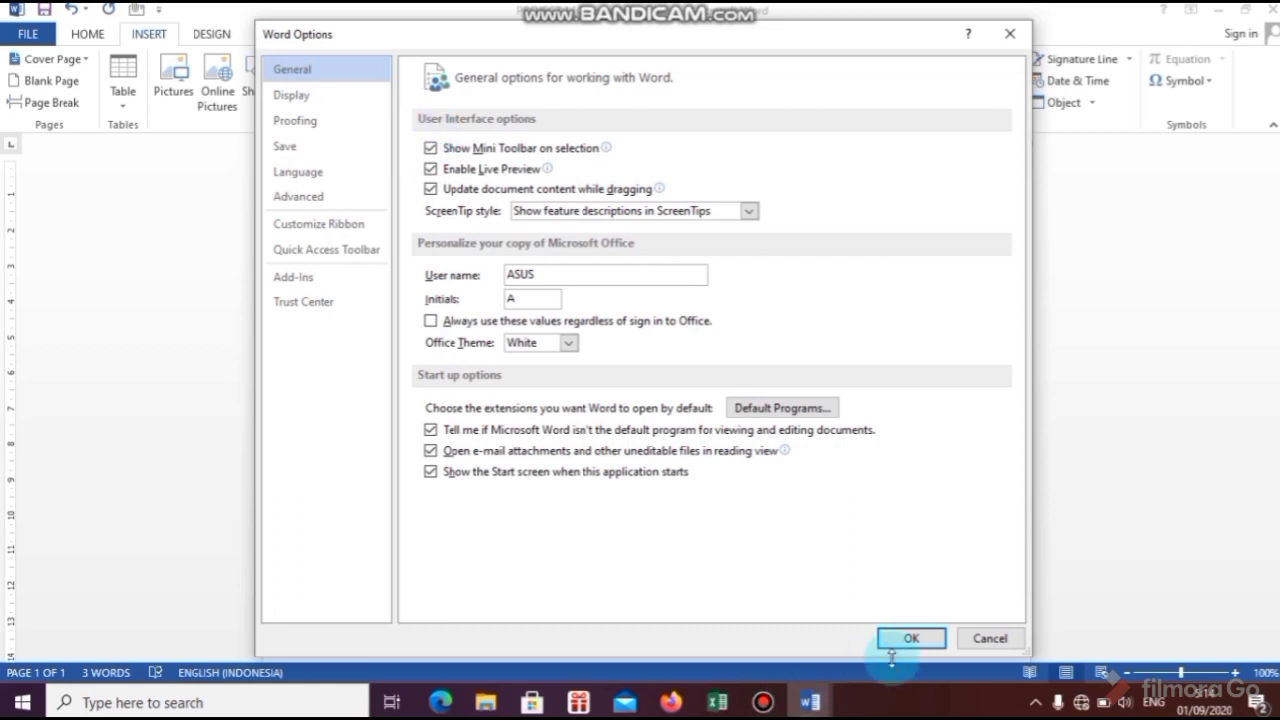
pyautogui.click(928, 645)
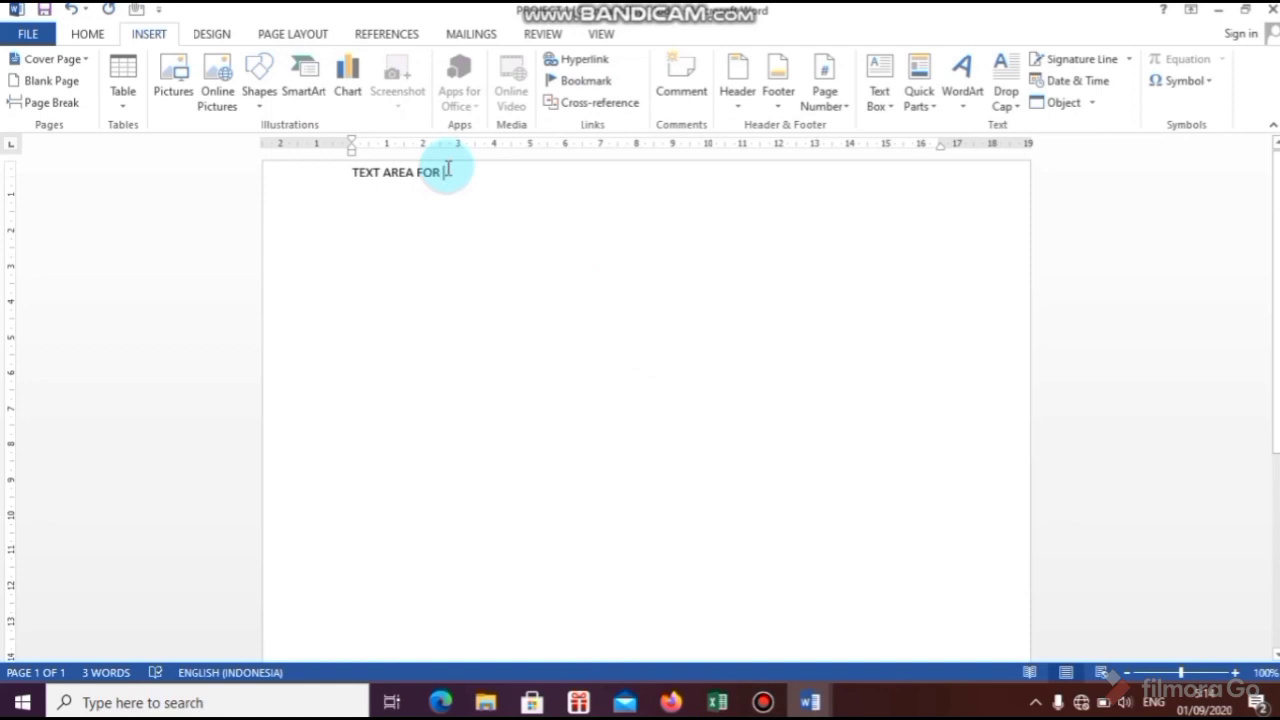
# Step: Set the font of the whole line "TEXT AREA FOR" to Times New Roman
pyautogui.click(88, 36)
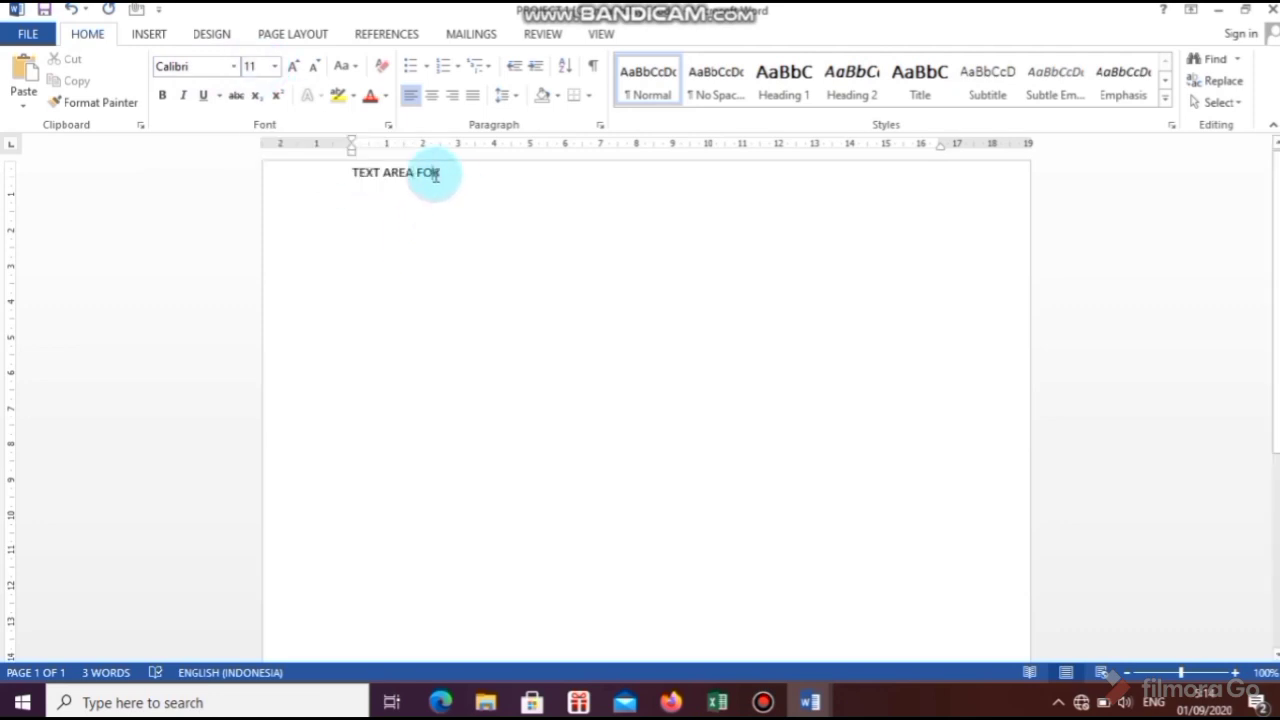
pyautogui.doubleClick(433, 176)
pyautogui.tripleClick(404, 180)
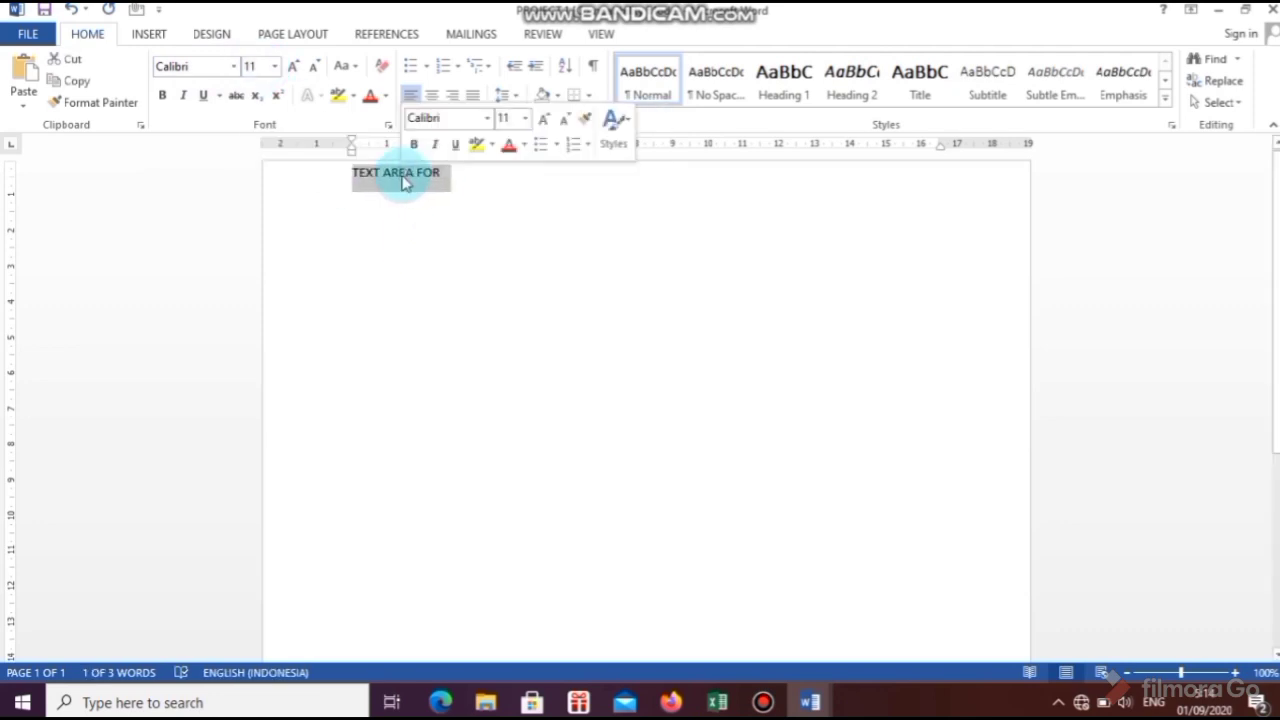
pyautogui.click(233, 68)
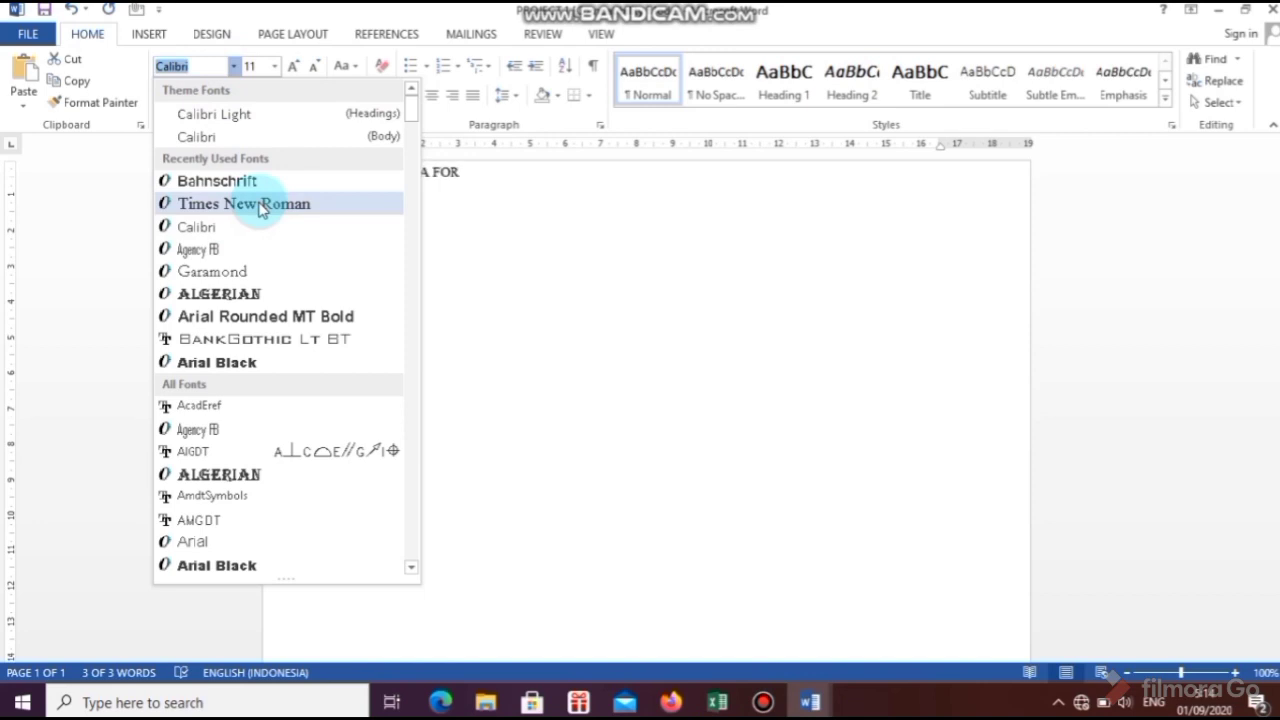
pyautogui.click(260, 204)
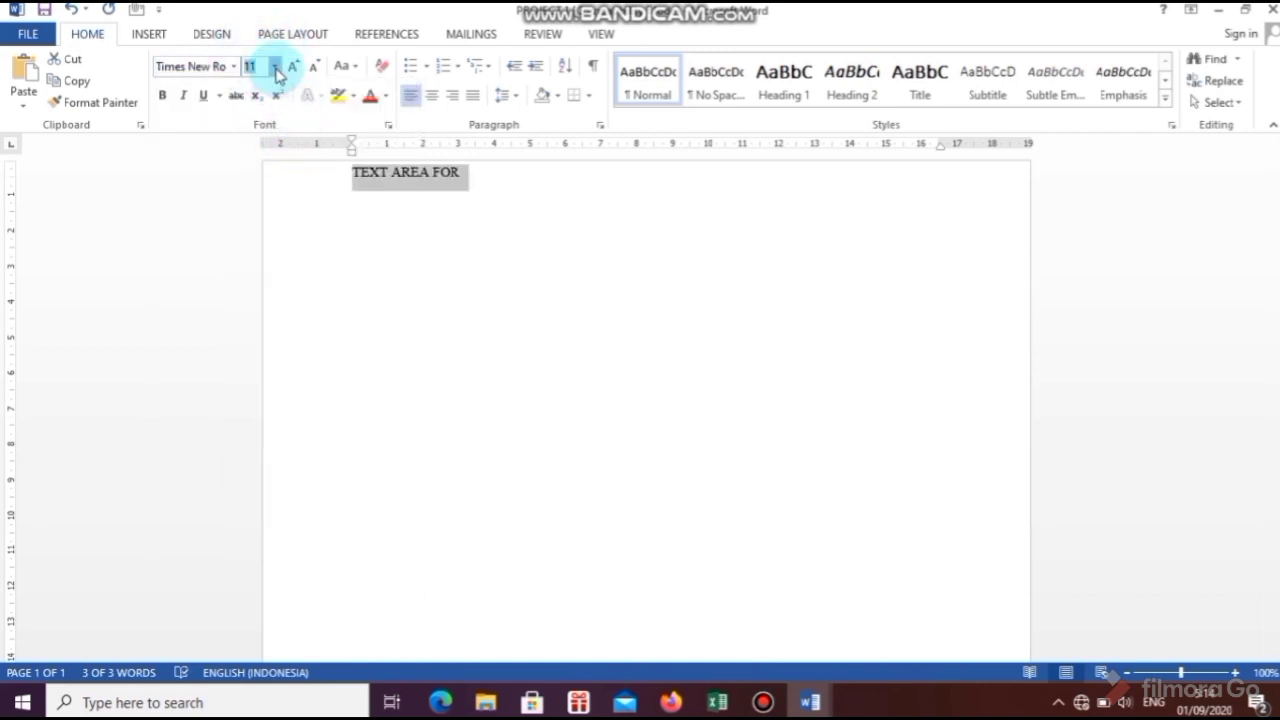
# Step: Increase the font size of the selected line in increments up to 90
pyautogui.click(275, 67)
pyautogui.click(276, 70)
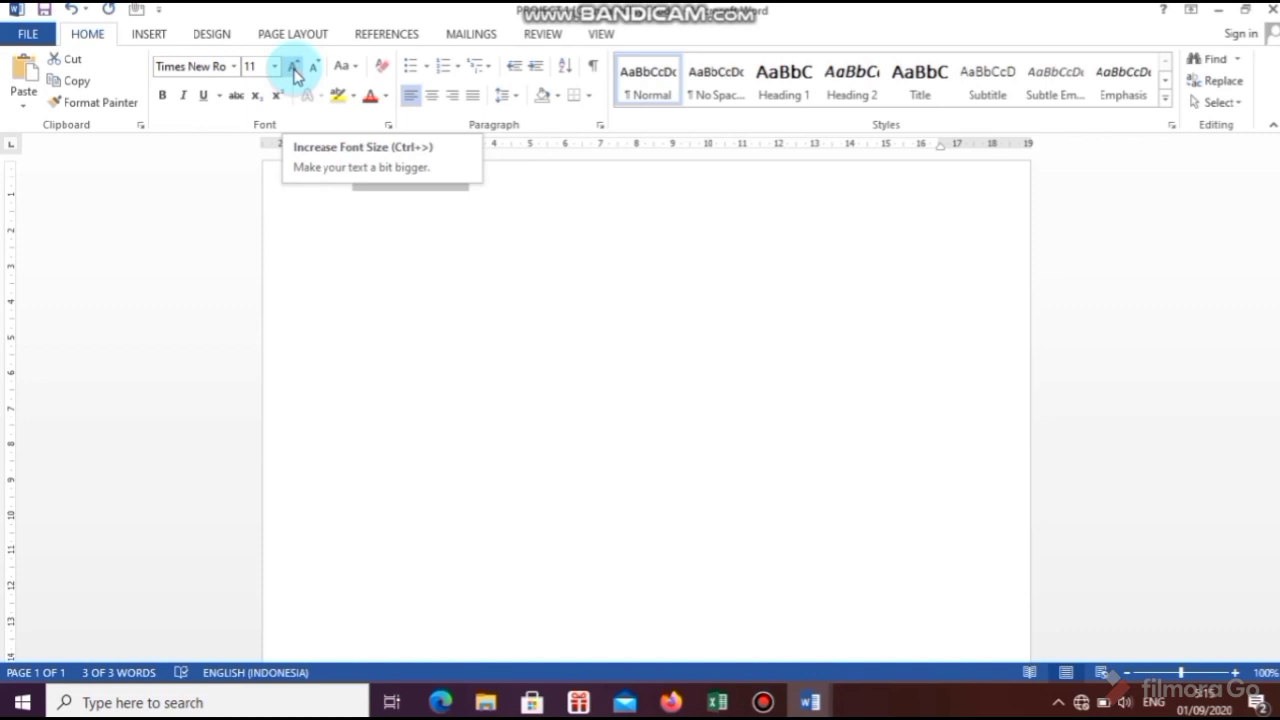
pyautogui.click(295, 70)
pyautogui.click(295, 70)
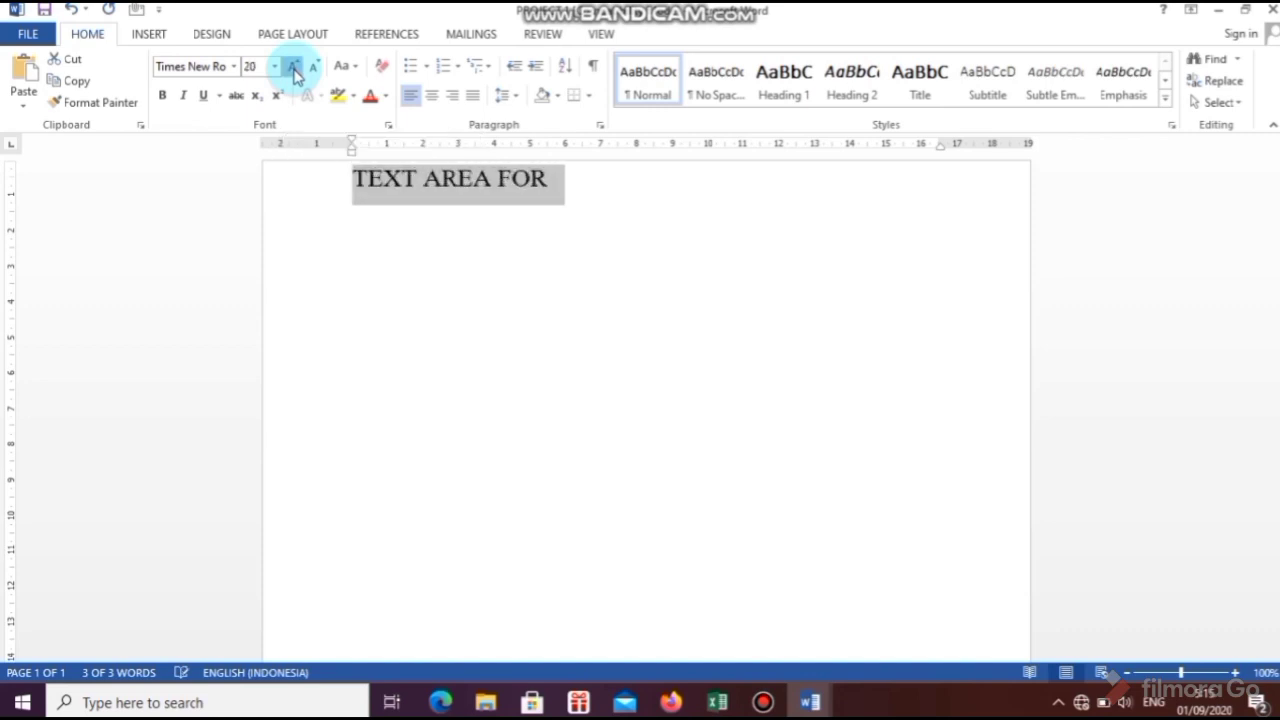
pyautogui.click(295, 70)
pyautogui.click(295, 70)
pyautogui.click(295, 70)
pyautogui.click(295, 70)
pyautogui.click(295, 70)
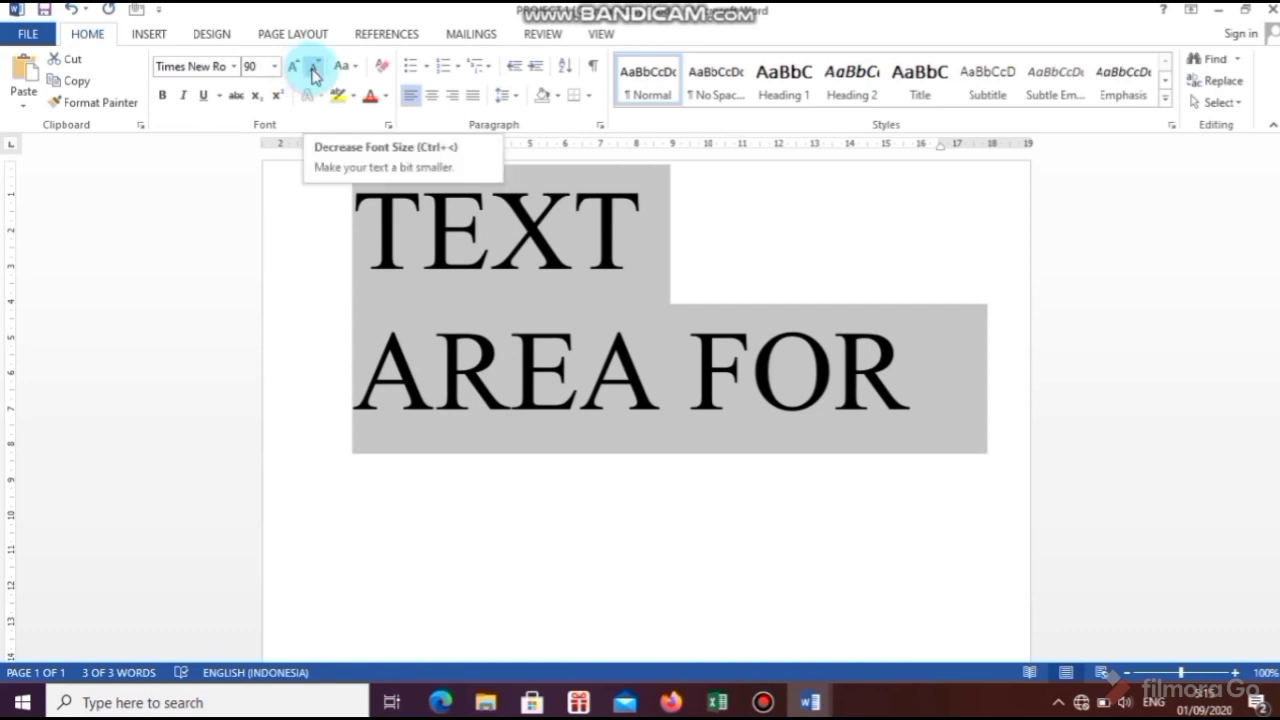
# Step: Decrease the font size of the selected line in increments down to 18
pyautogui.click(313, 72)
pyautogui.click(313, 72)
pyautogui.click(313, 72)
pyautogui.click(313, 72)
pyautogui.click(313, 72)
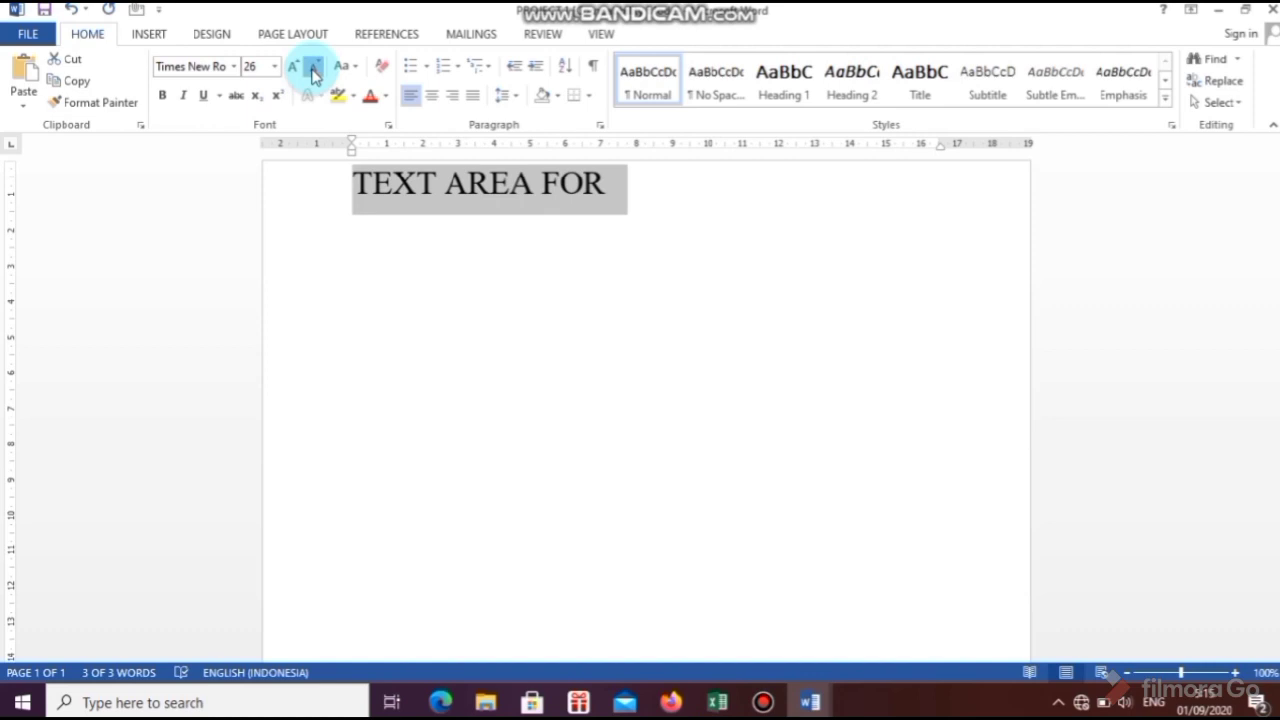
pyautogui.click(313, 72)
pyautogui.click(313, 72)
pyautogui.click(313, 72)
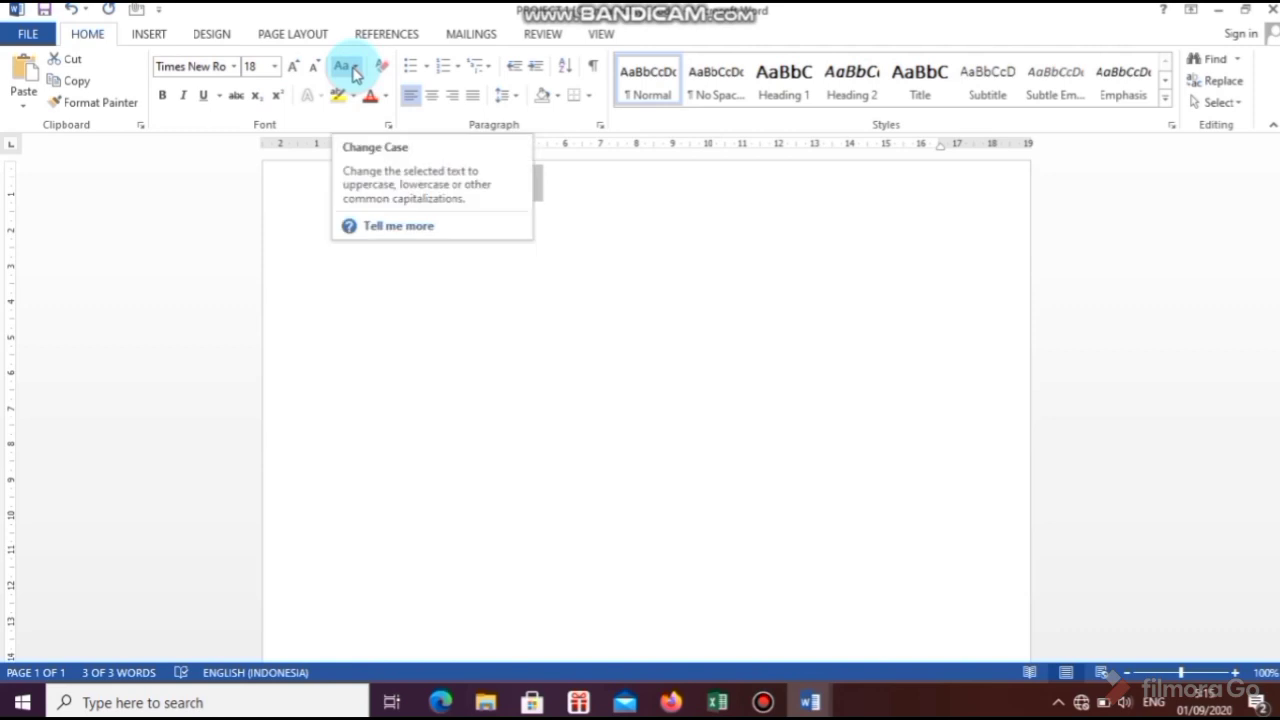
# Step: Change the case of the selected line to Capitalize Each Word and deselect it
pyautogui.click(354, 68)
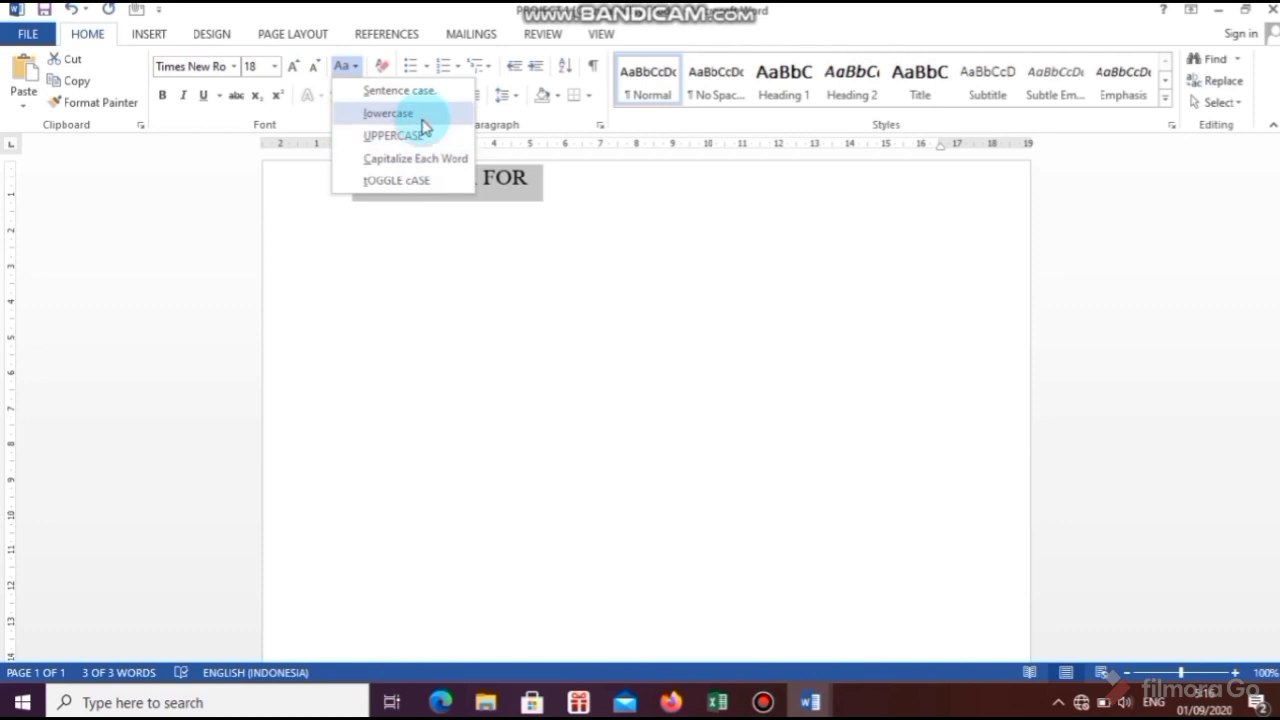
pyautogui.click(401, 160)
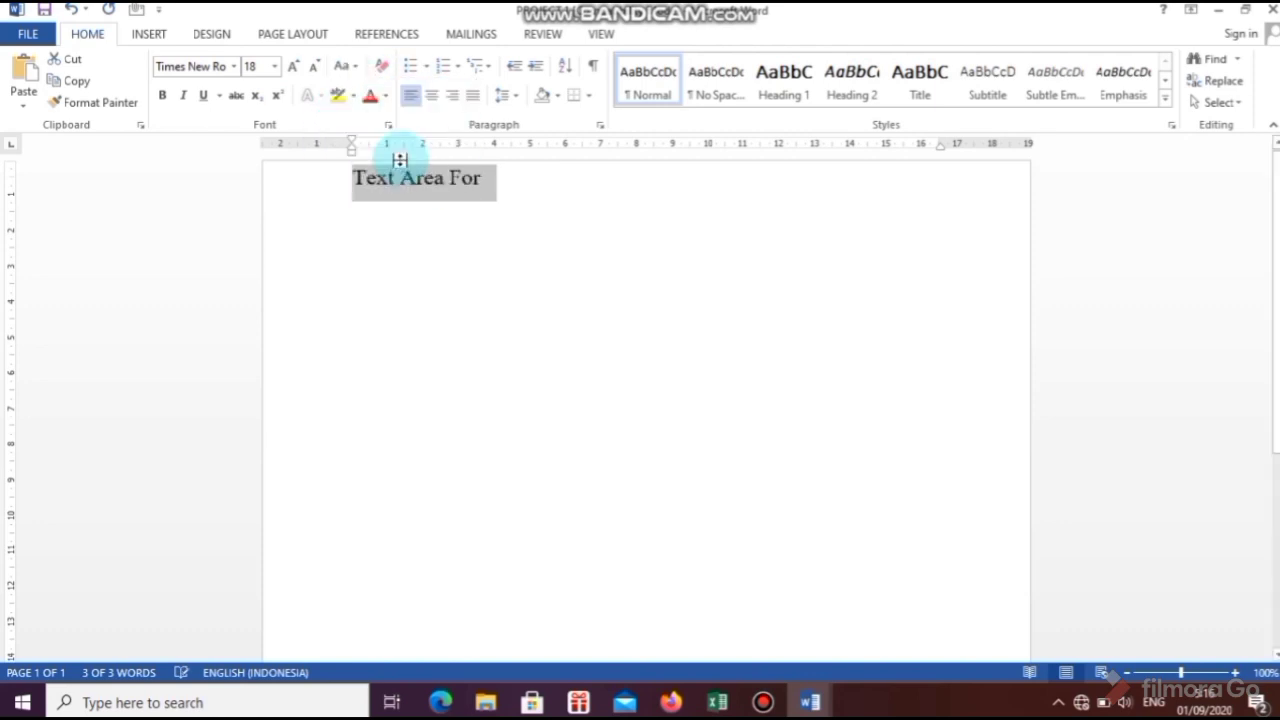
pyautogui.click(424, 308)
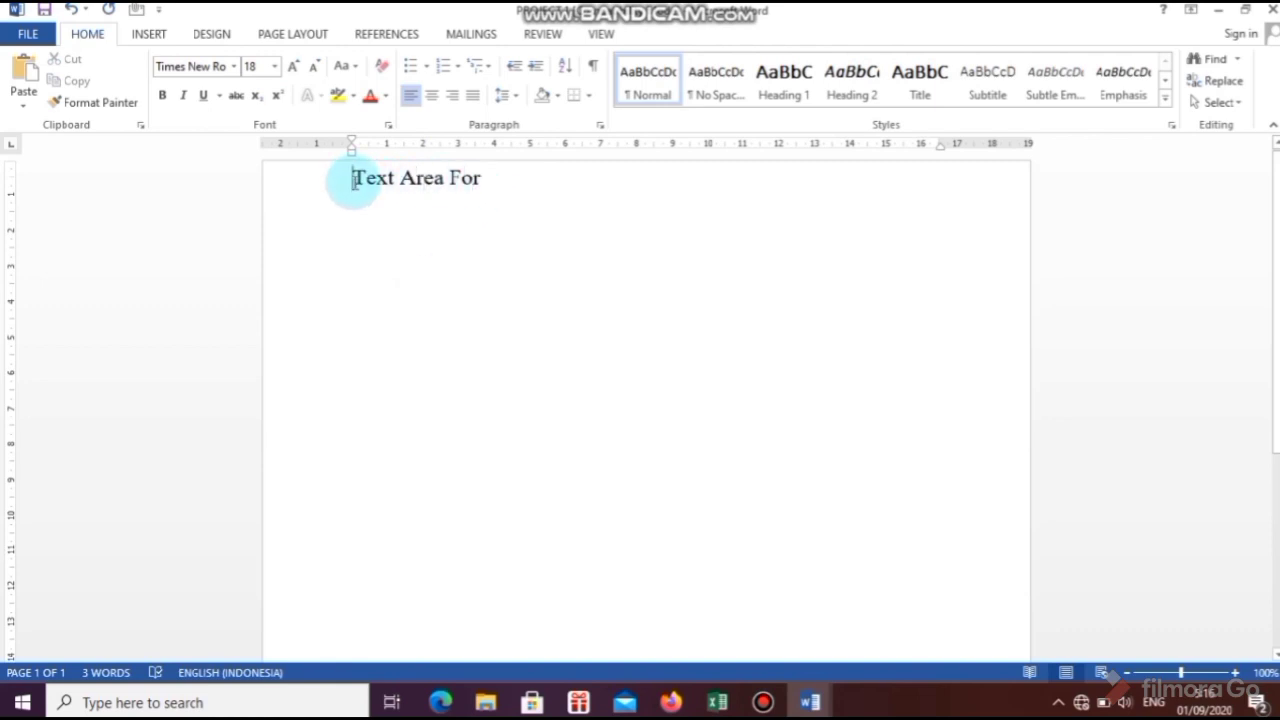
# Step: Select the whole line "Text Area For" and examine the Mini Toolbar's bullet and numbering libraries without applying a format
pyautogui.moveTo(354, 180); pyautogui.dragTo(493, 196)
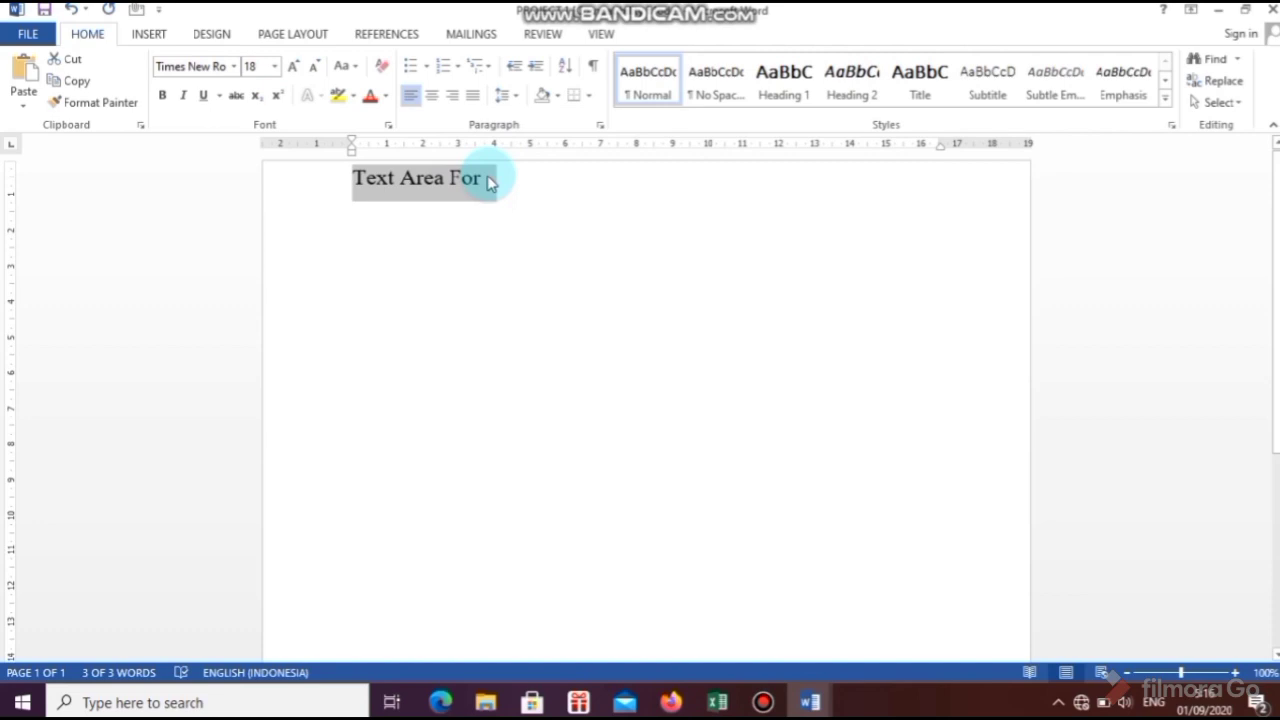
pyautogui.click(418, 186)
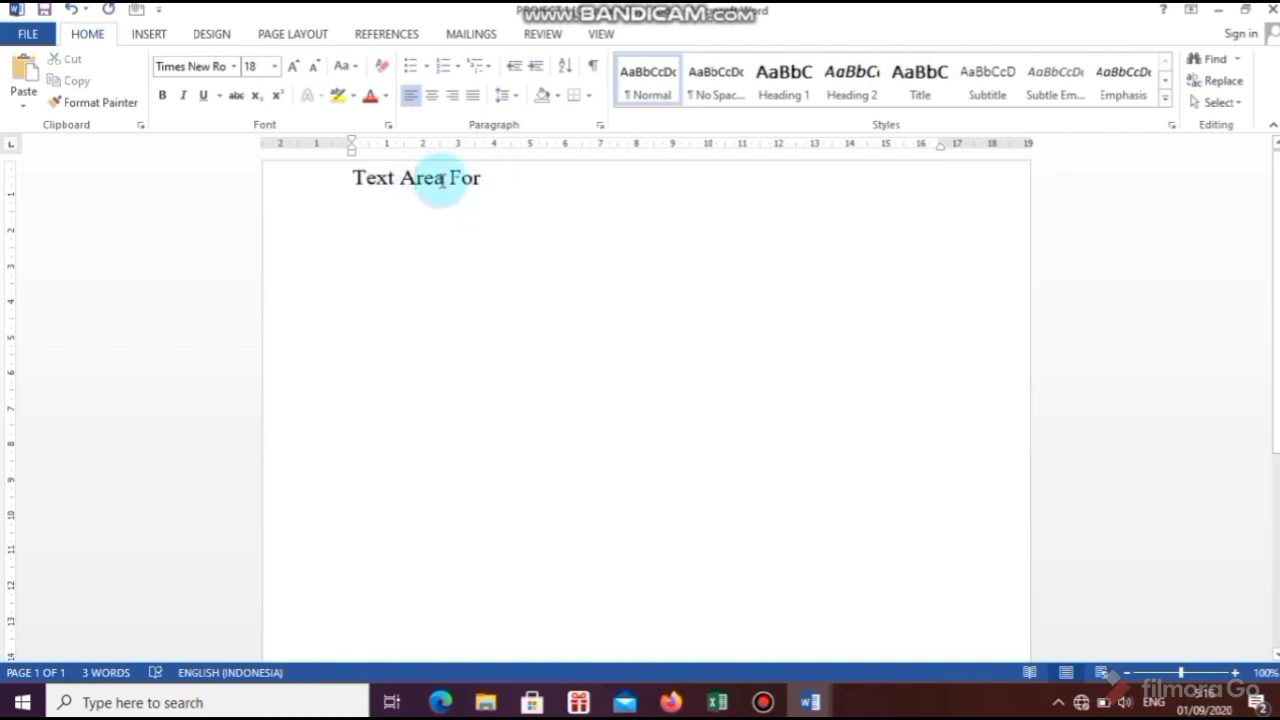
pyautogui.tripleClick(441, 180)
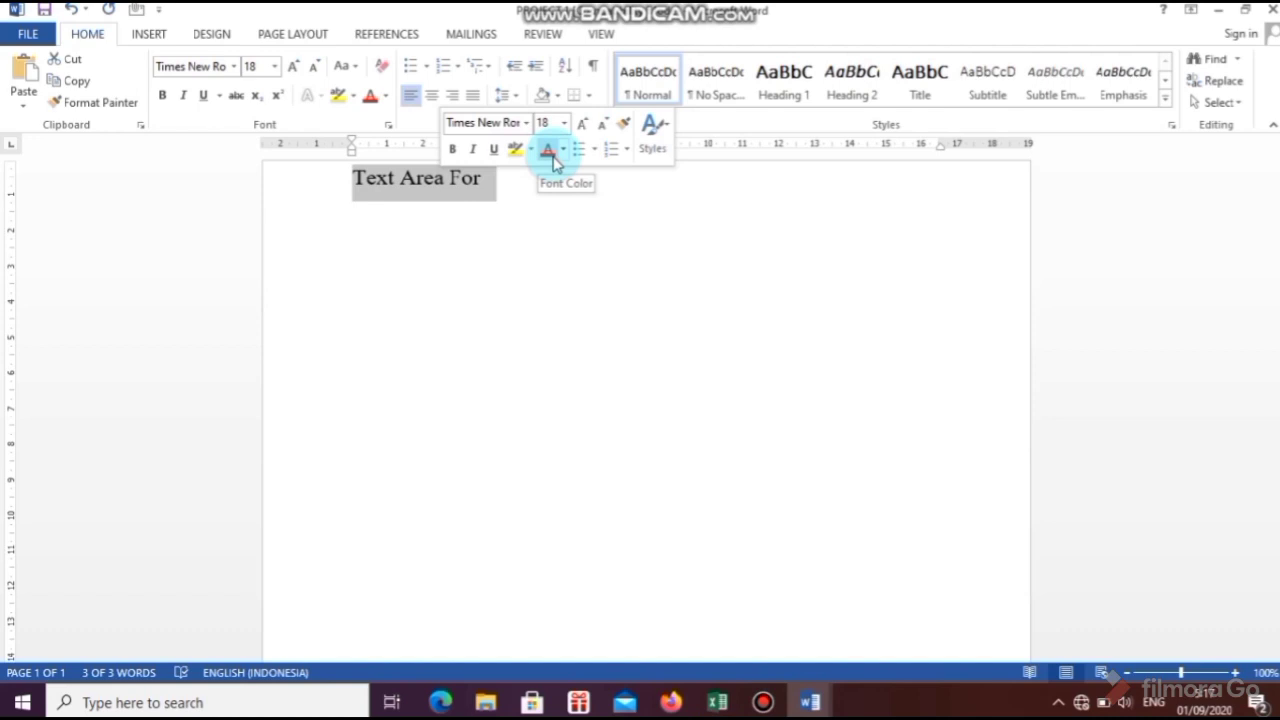
pyautogui.click(595, 155)
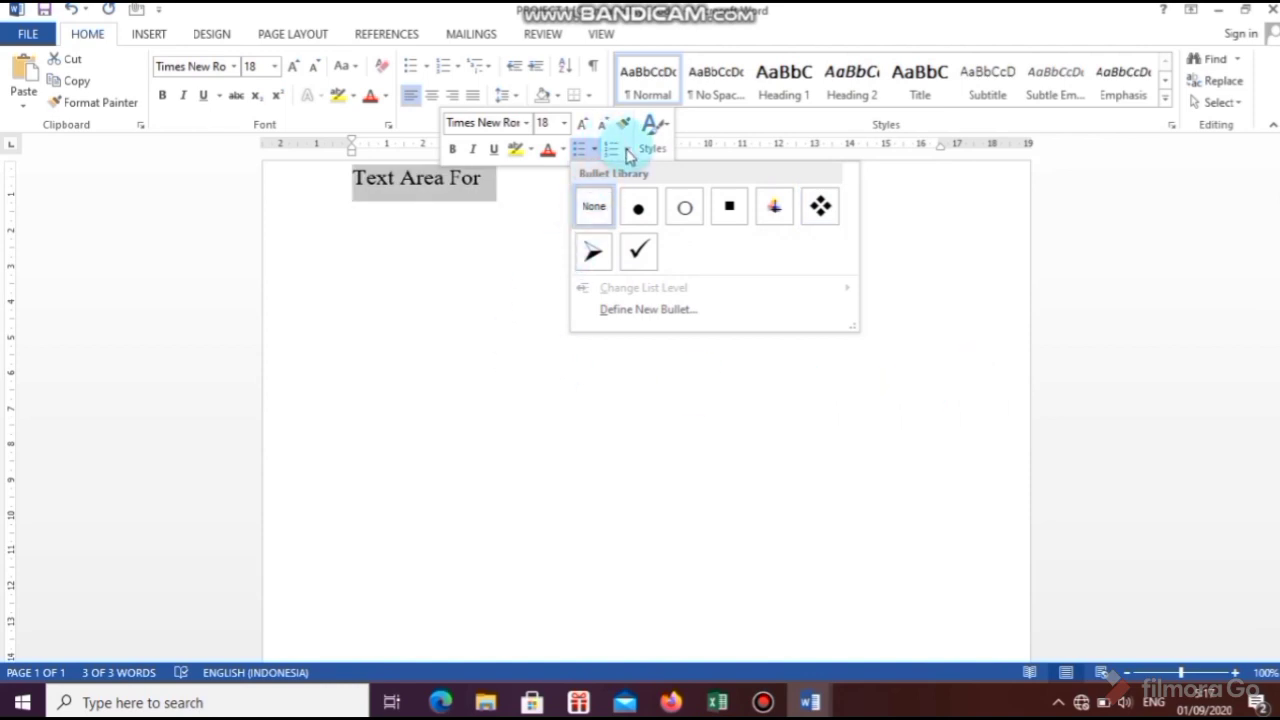
pyautogui.click(627, 150)
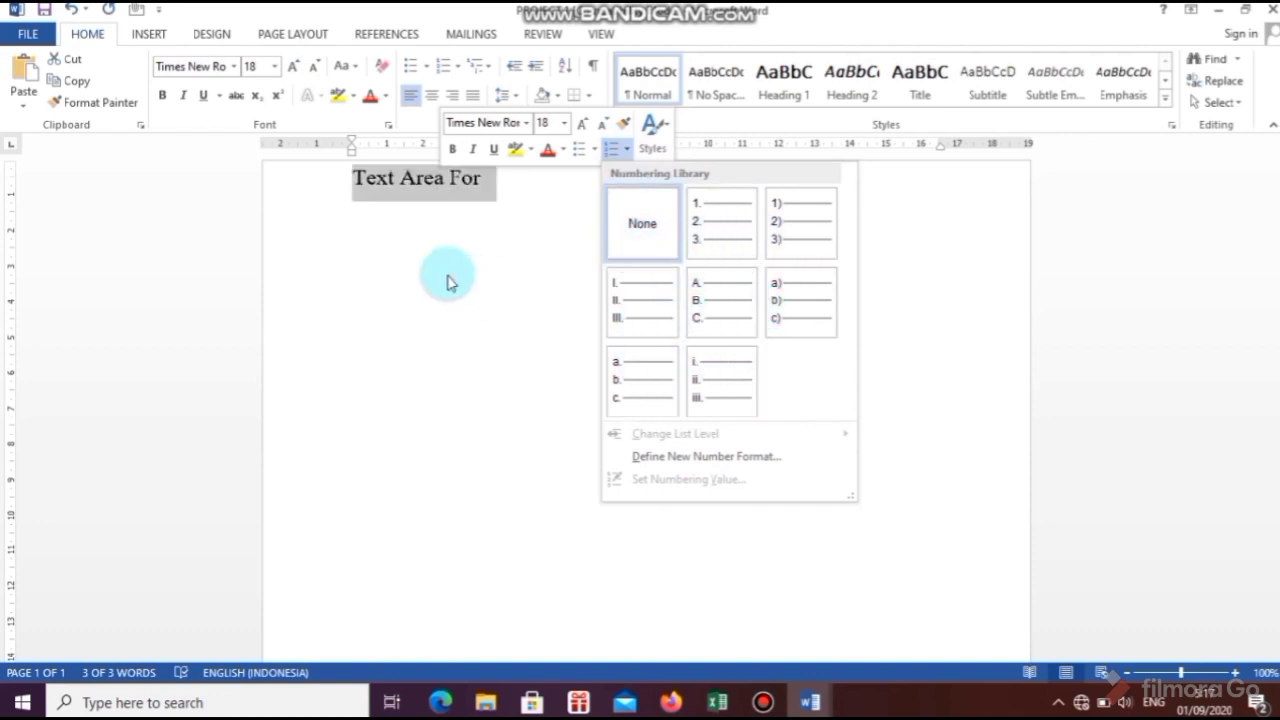
pyautogui.click(453, 274)
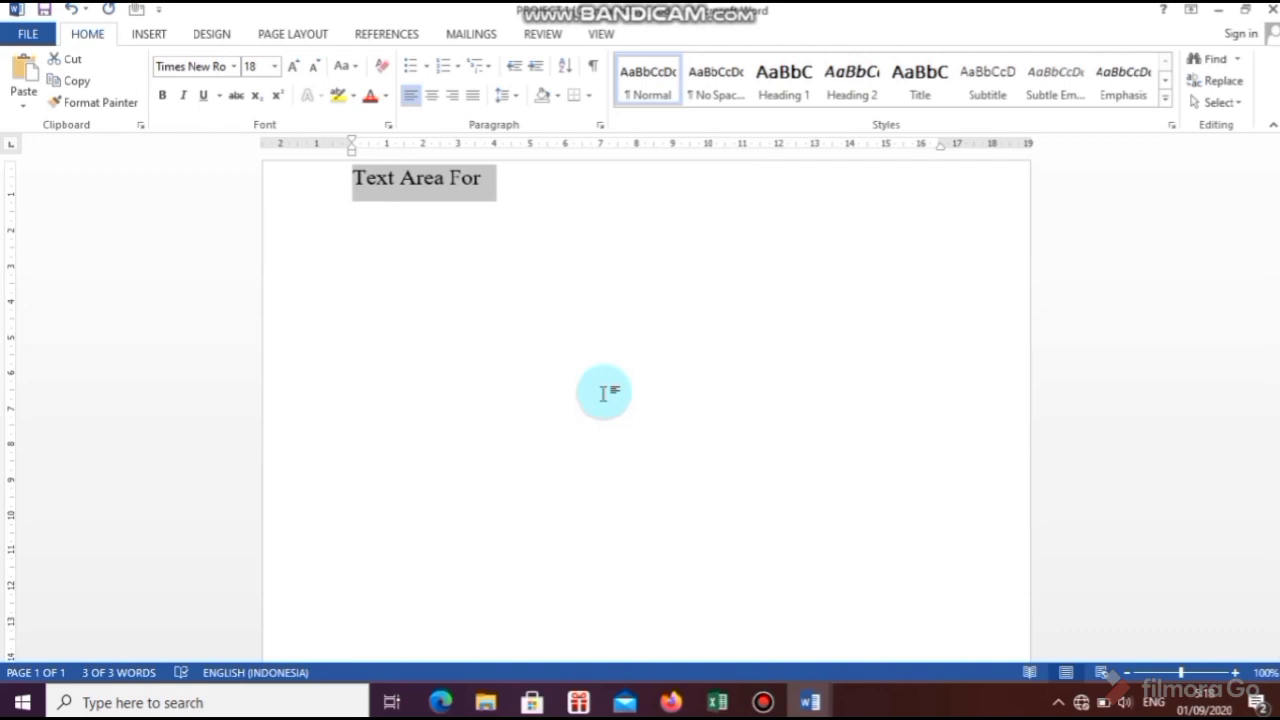
# Step: Switch underlining on and back off for the selected line "Text Area For" and make it bold and italic
pyautogui.hotkey('ctrl', 'u')
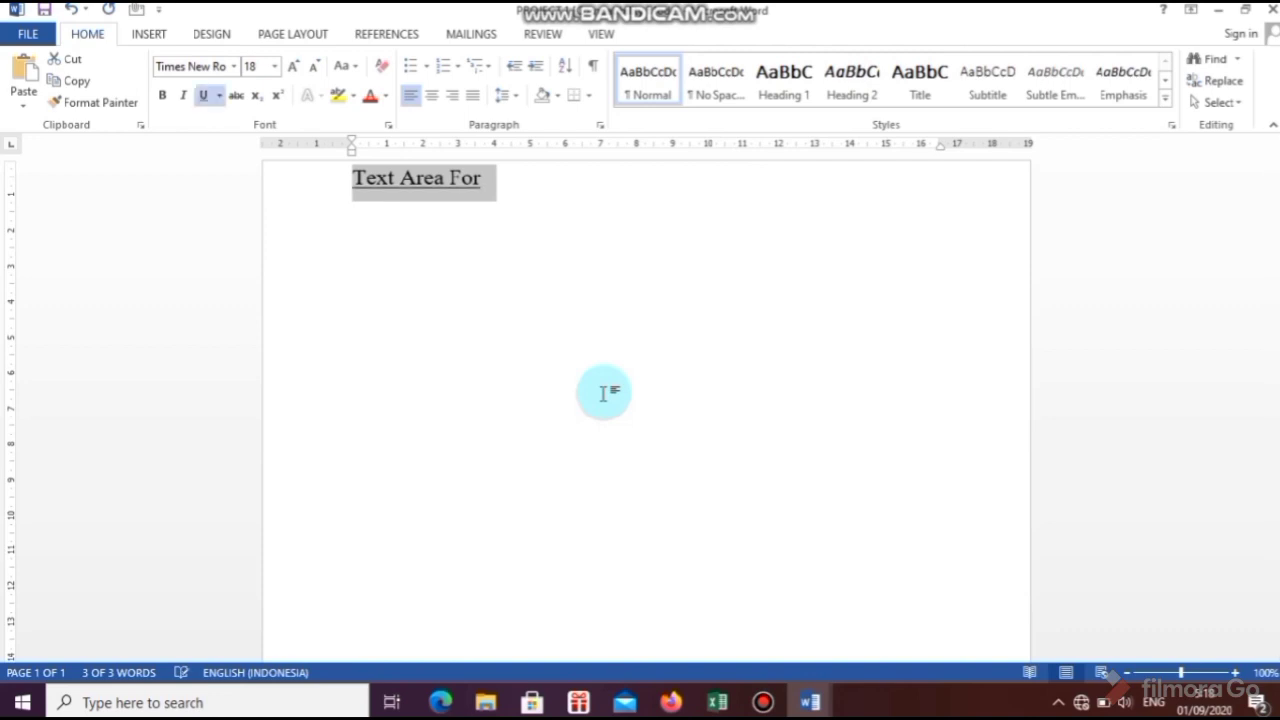
pyautogui.hotkey('ctrl', 'u')
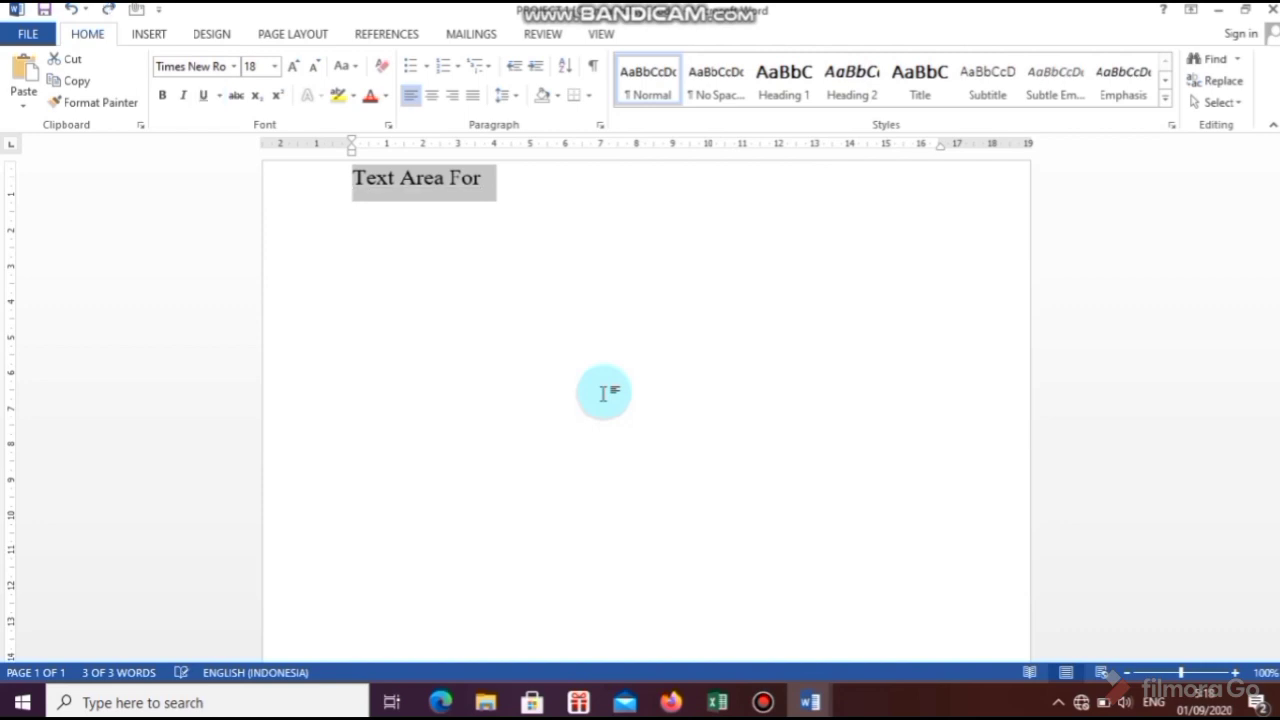
pyautogui.hotkey('ctrl', 'b')
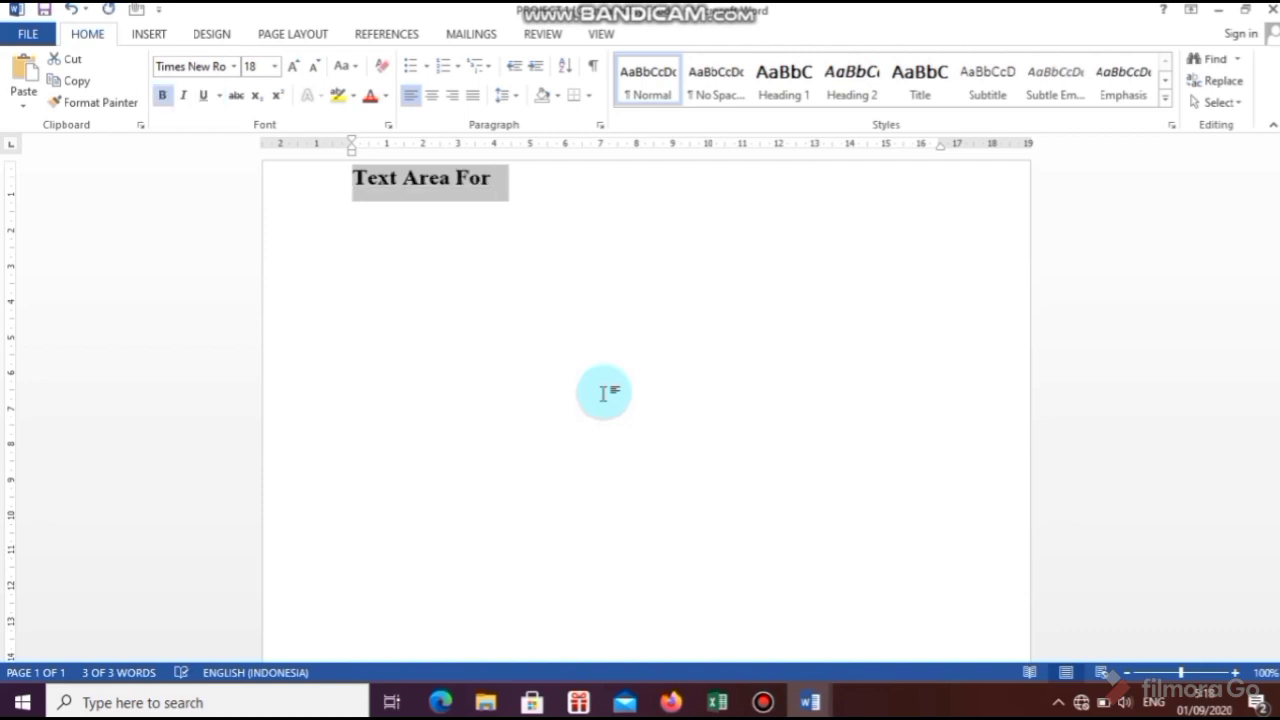
pyautogui.hotkey('ctrl', 'i')
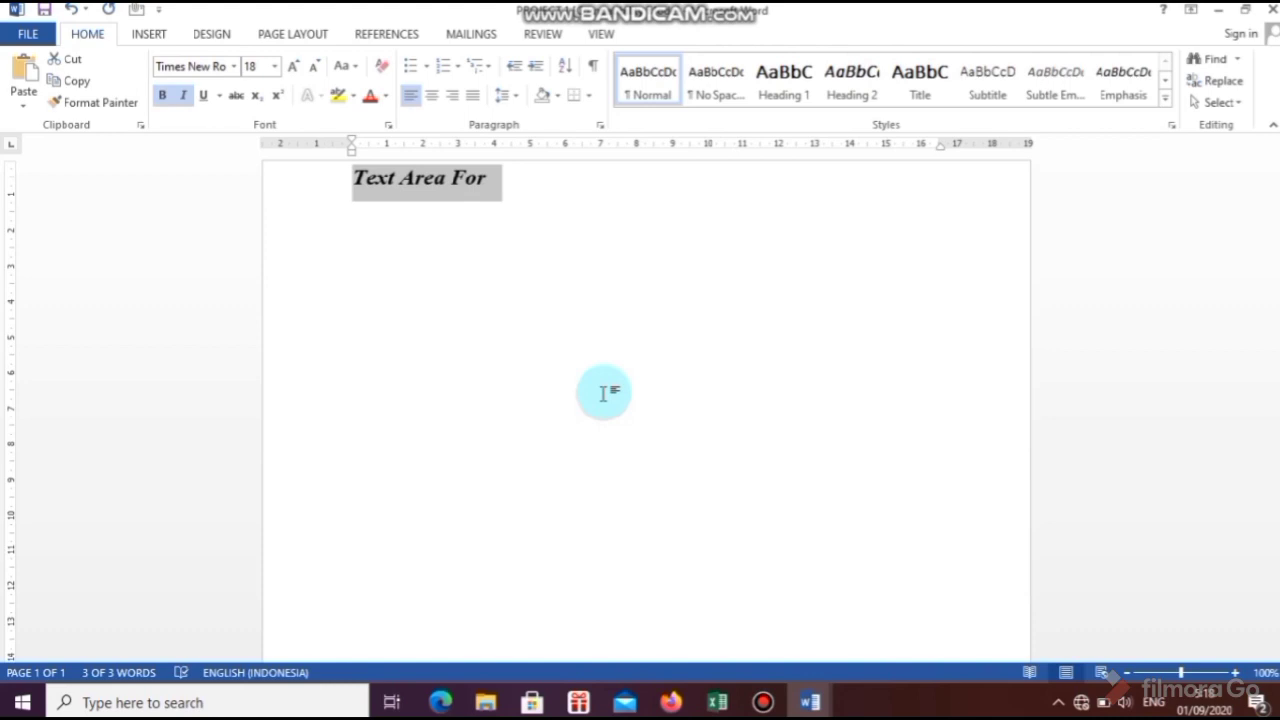
# Step: Underline the selected line "Text Area For" and add two new lines below it
pyautogui.hotkey('ctrl', 'u')
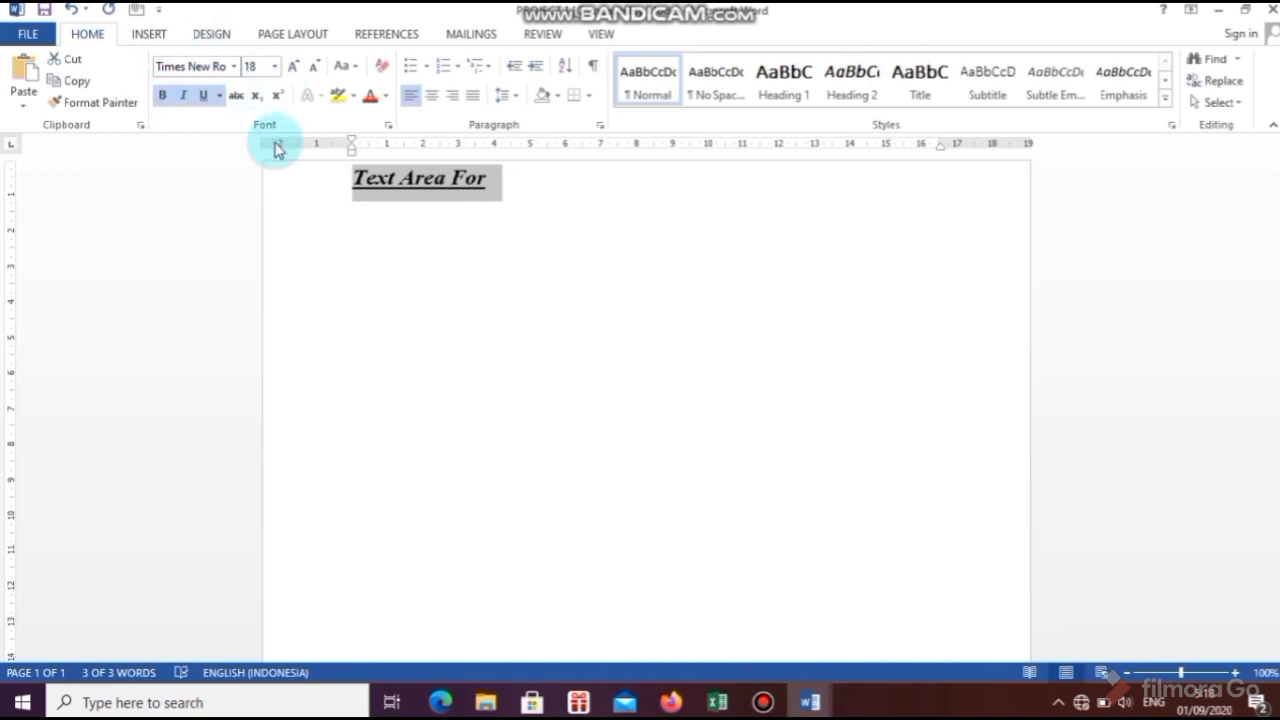
pyautogui.click(461, 293)
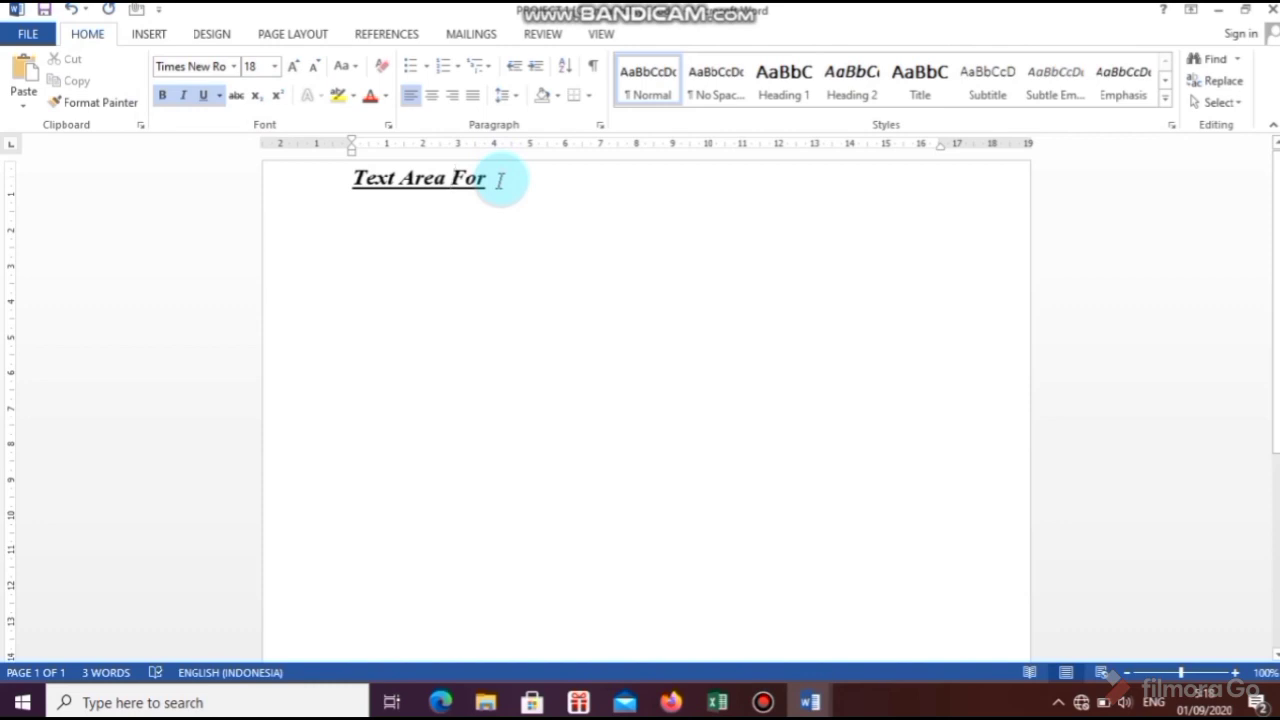
pyautogui.click(499, 179)
pyautogui.press('Return')
pyautogui.press('Return')
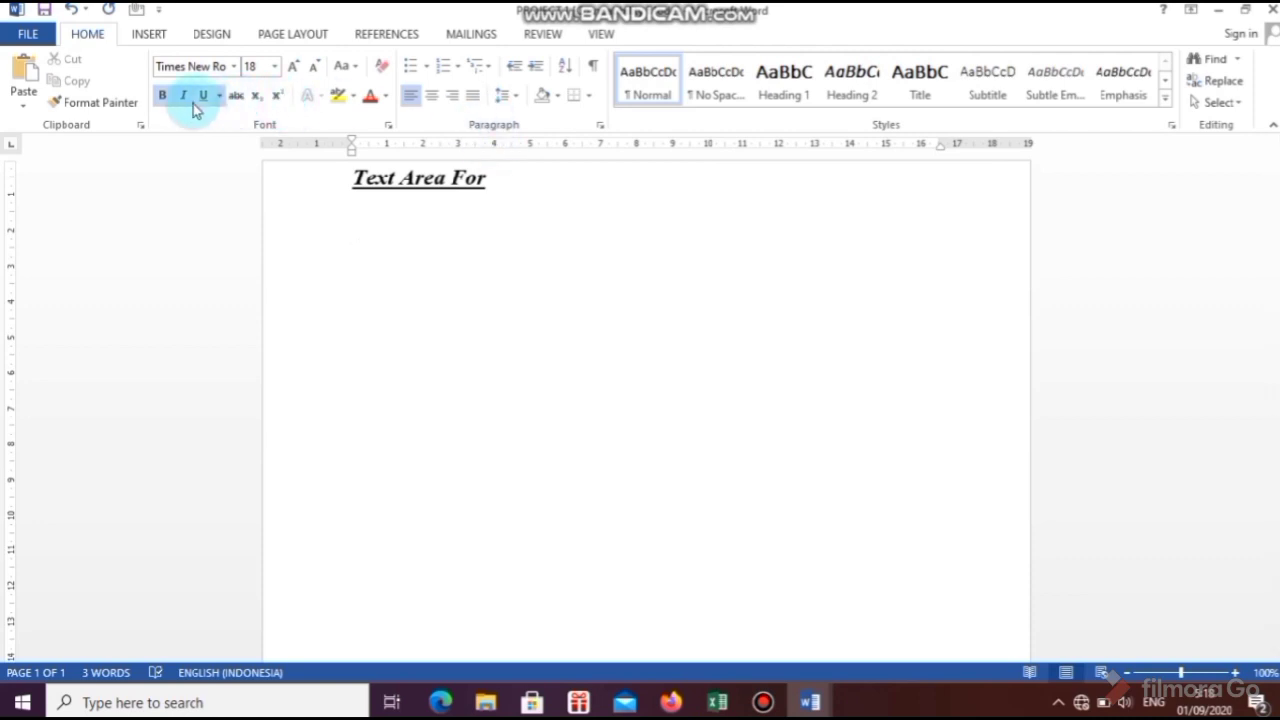
# Step: Enter the sample text "gdghshii" two lines below the heading with the current formatting and erase it
pyautogui.click(395, 266)
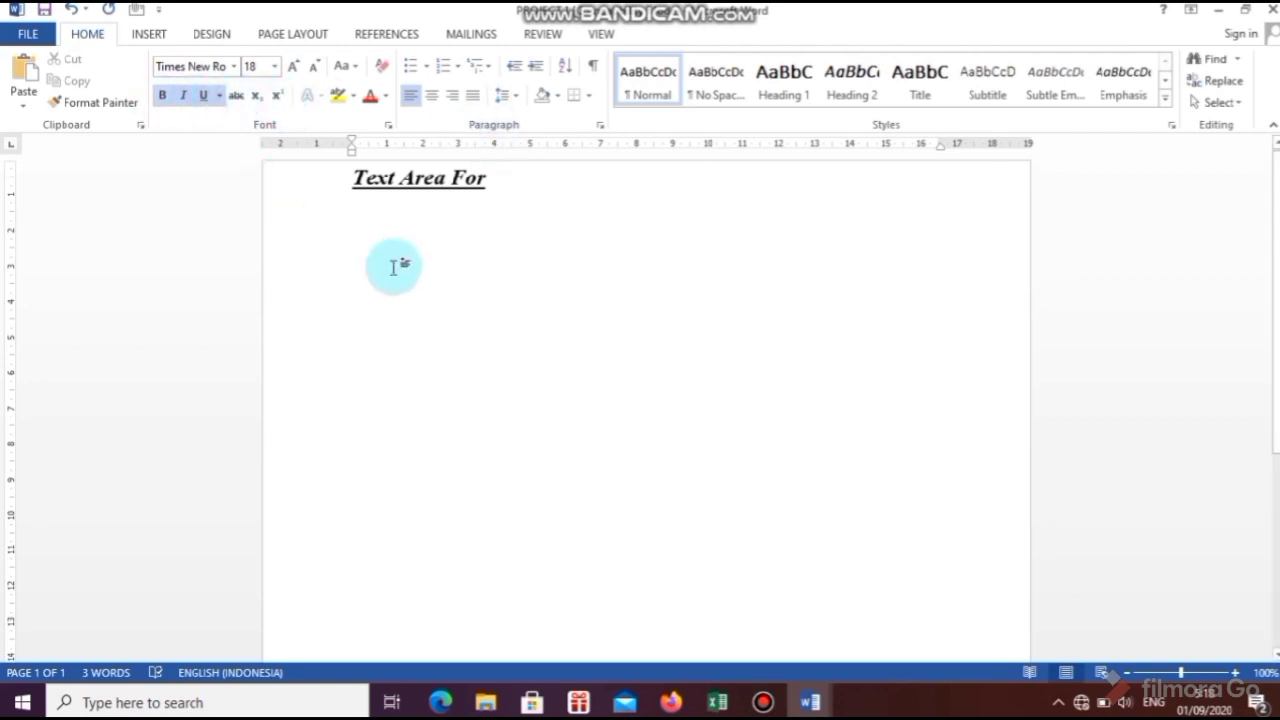
pyautogui.write('gdghshii')
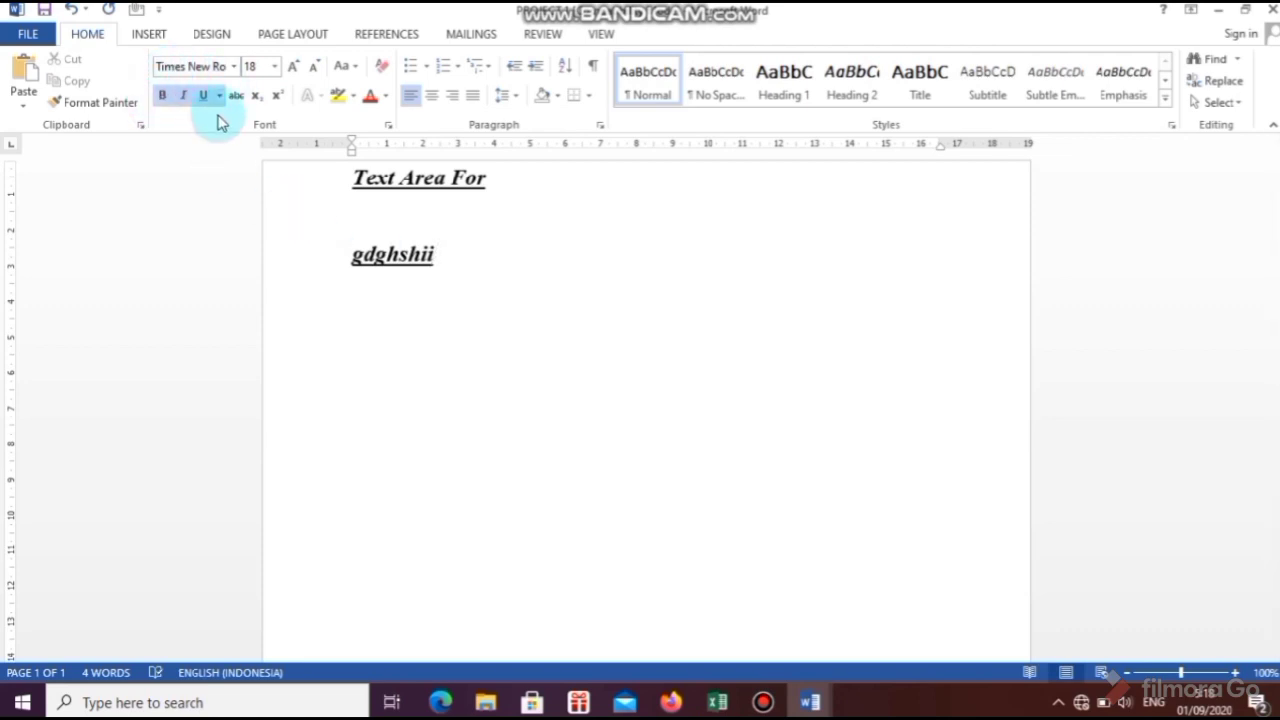
pyautogui.press('BackSpace')
pyautogui.press('BackSpace')
pyautogui.press('BackSpace')
pyautogui.press('BackSpace')
pyautogui.press('BackSpace')
pyautogui.press('BackSpace')
pyautogui.press('BackSpace')
pyautogui.press('BackSpace')
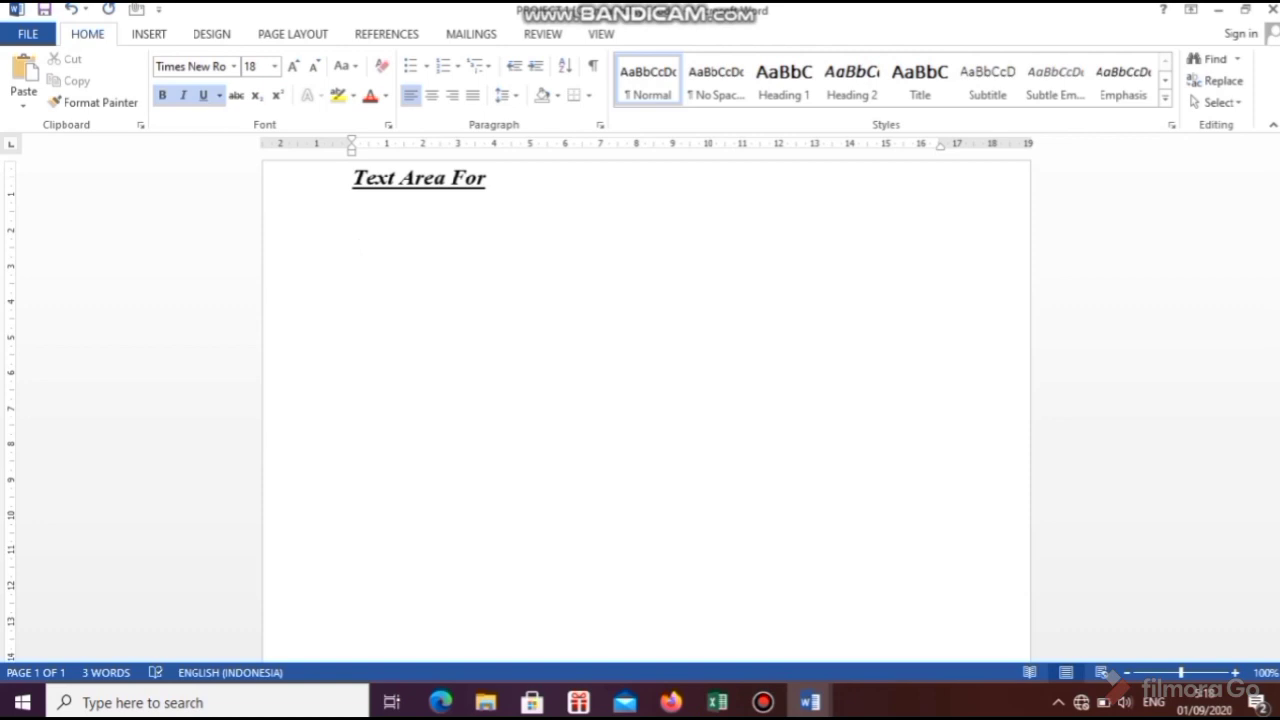
# Step: Turn off bold, italic and underline for text entered on the empty line below the heading
pyautogui.hotkey('ctrl', 'b')
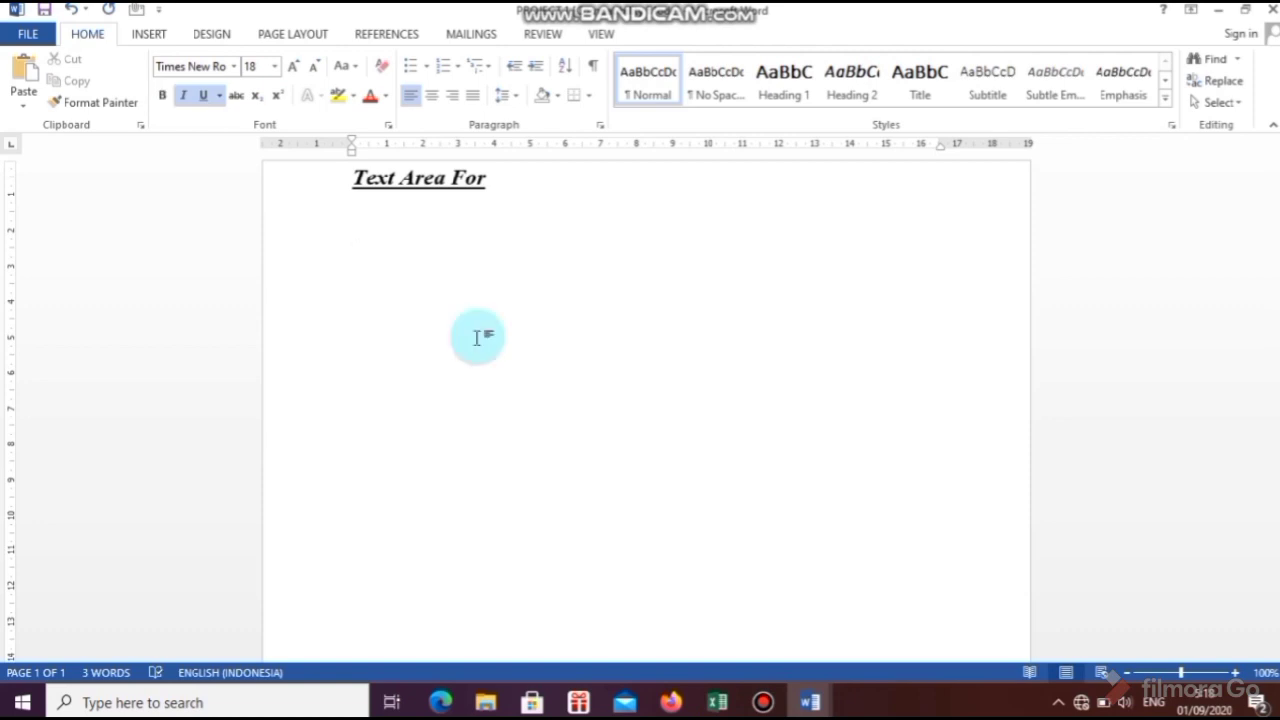
pyautogui.hotkey('ctrl', 'i')
pyautogui.hotkey('ctrl', 'u')
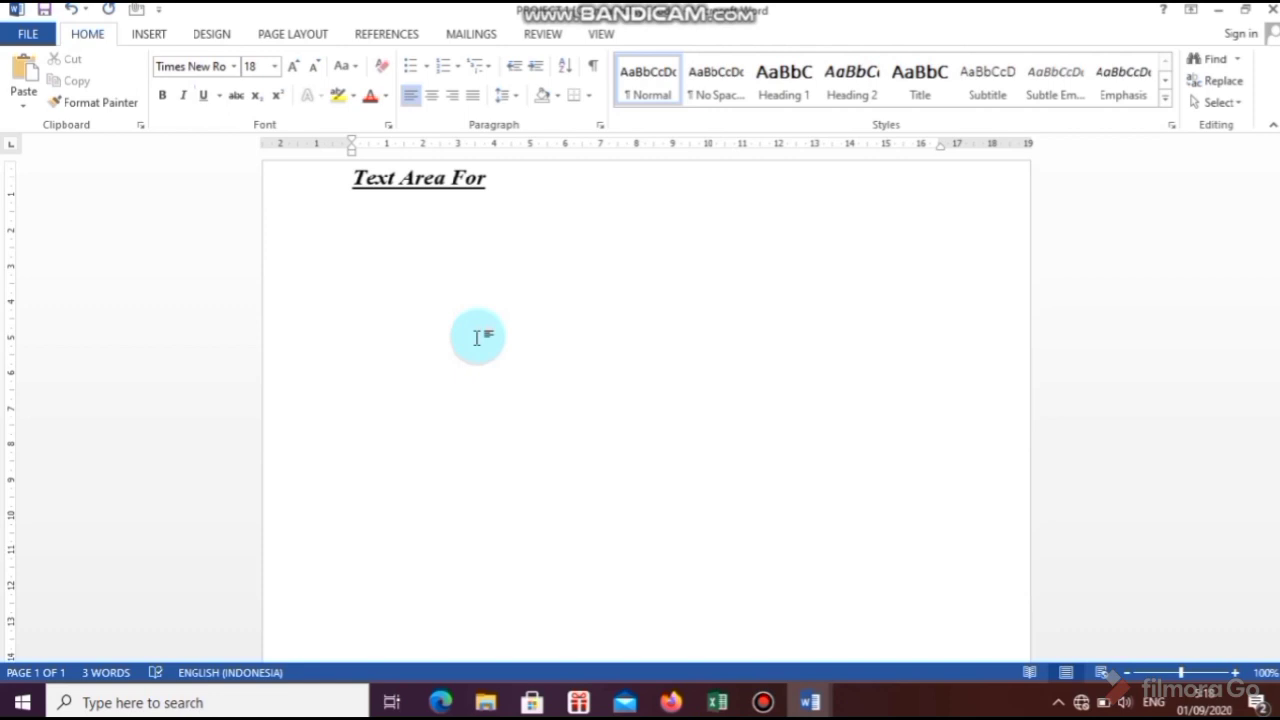
# Step: Enter the sample text "cjhdkghdk" without bold, italic or underline and erase it
pyautogui.write('cjhdkghdk')
pyautogui.press('BackSpace')
pyautogui.press('BackSpace')
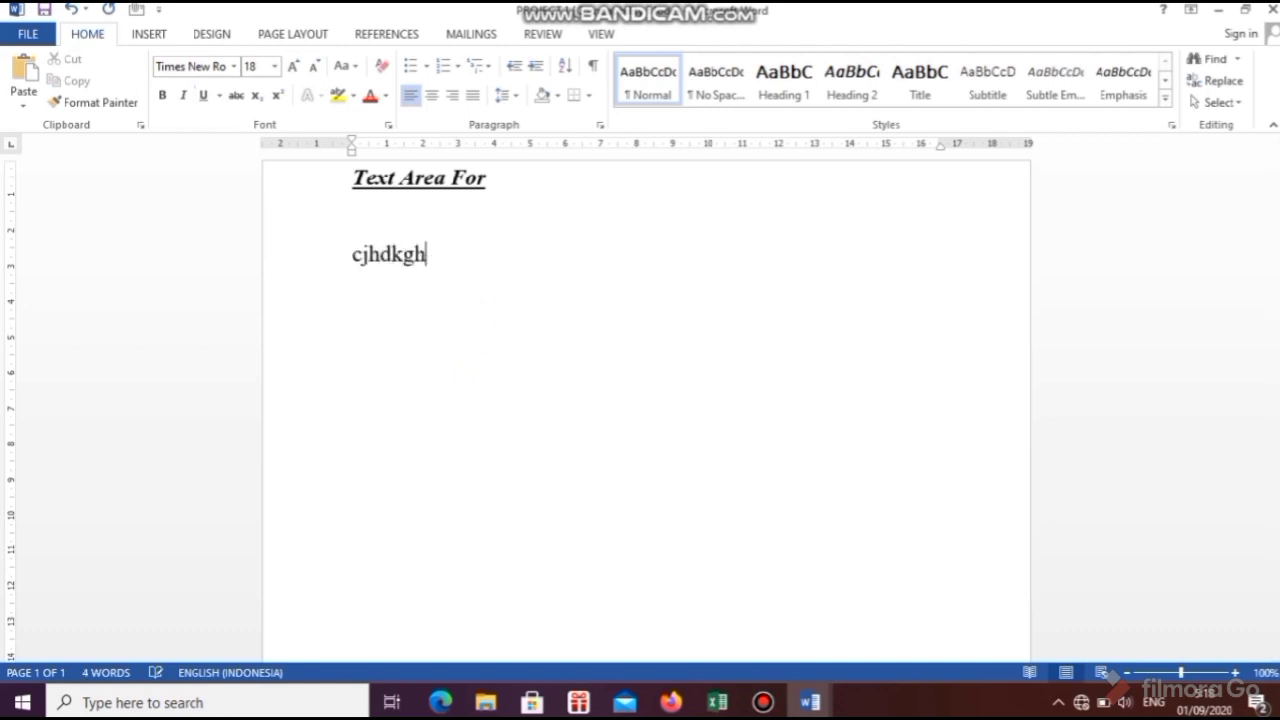
pyautogui.press('BackSpace')
pyautogui.press('BackSpace')
pyautogui.press('BackSpace')
pyautogui.press('BackSpace')
pyautogui.press('BackSpace')
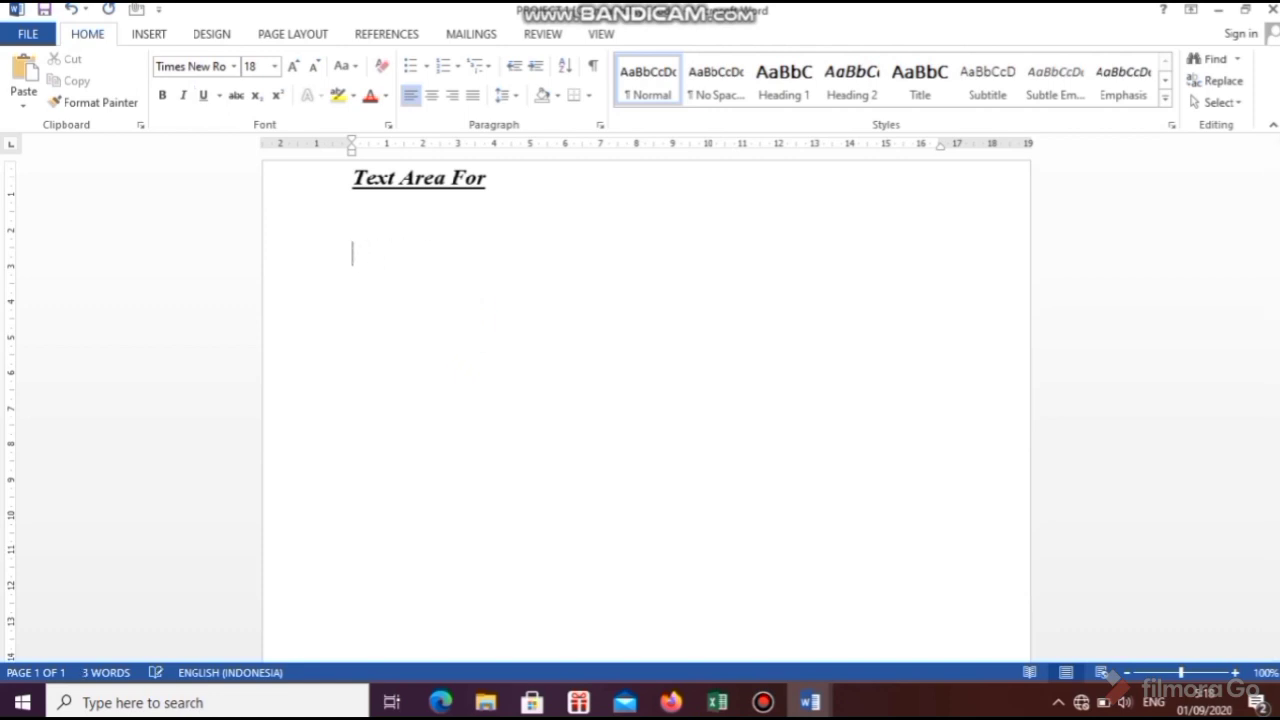
# Step: Write "H2O" on the empty line below the heading and format its 2 as subscript
pyautogui.click(253, 104)
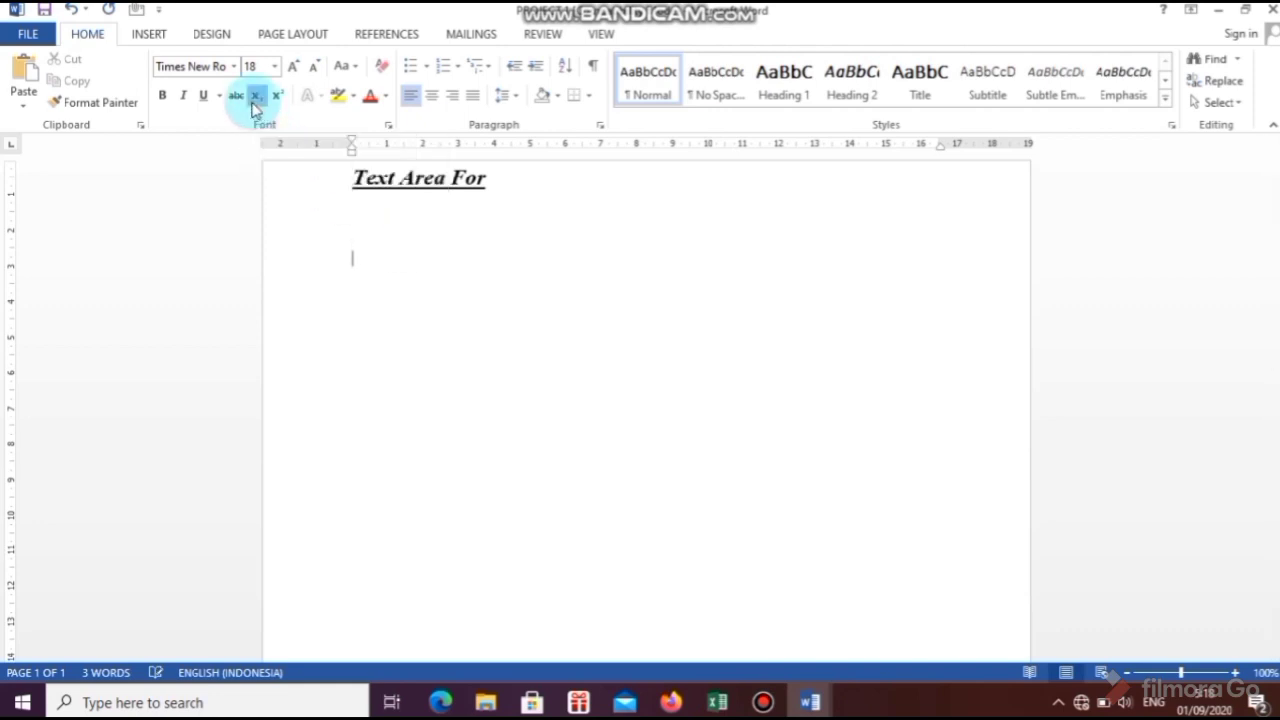
pyautogui.click(253, 104)
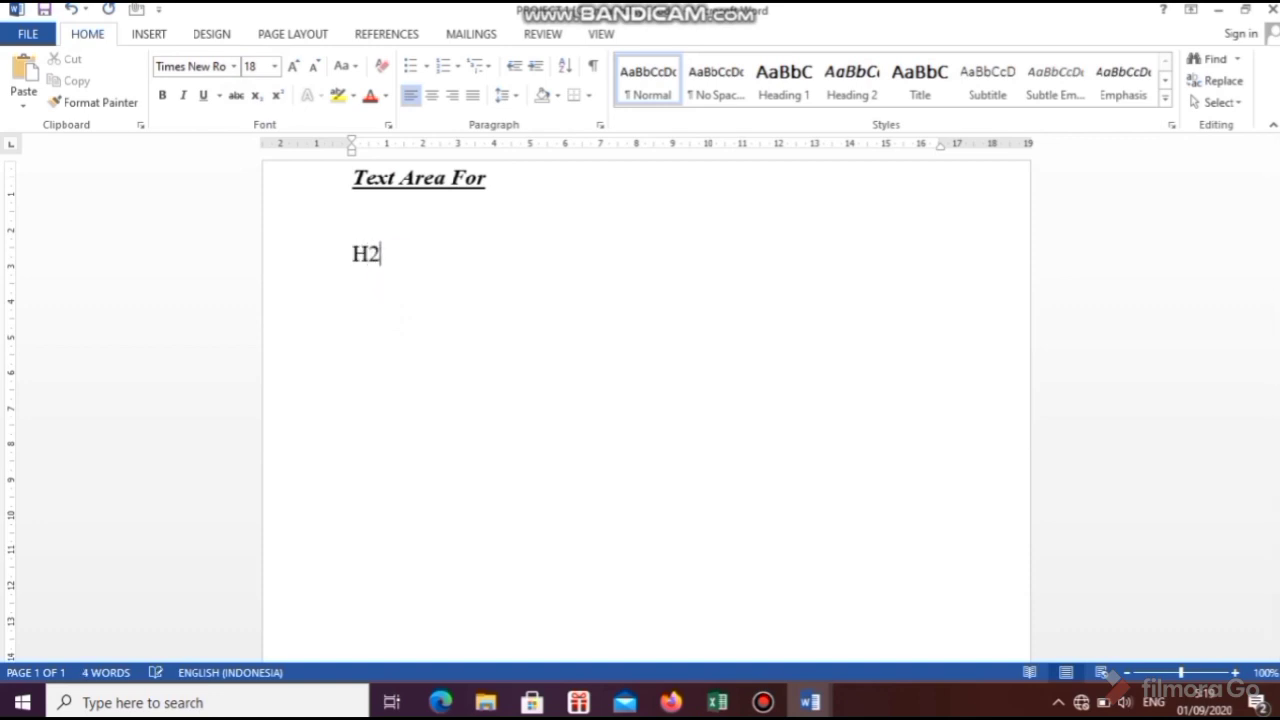
pyautogui.write('O')
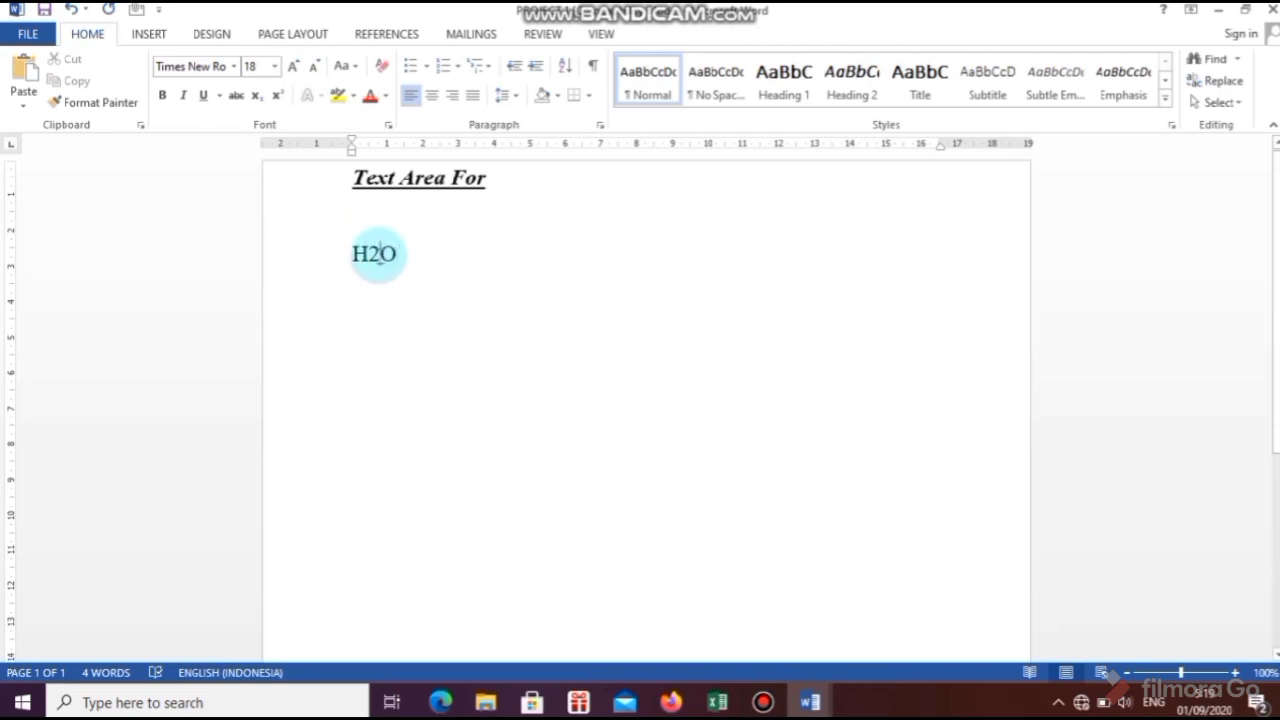
pyautogui.moveTo(380, 253); pyautogui.dragTo(368, 254)
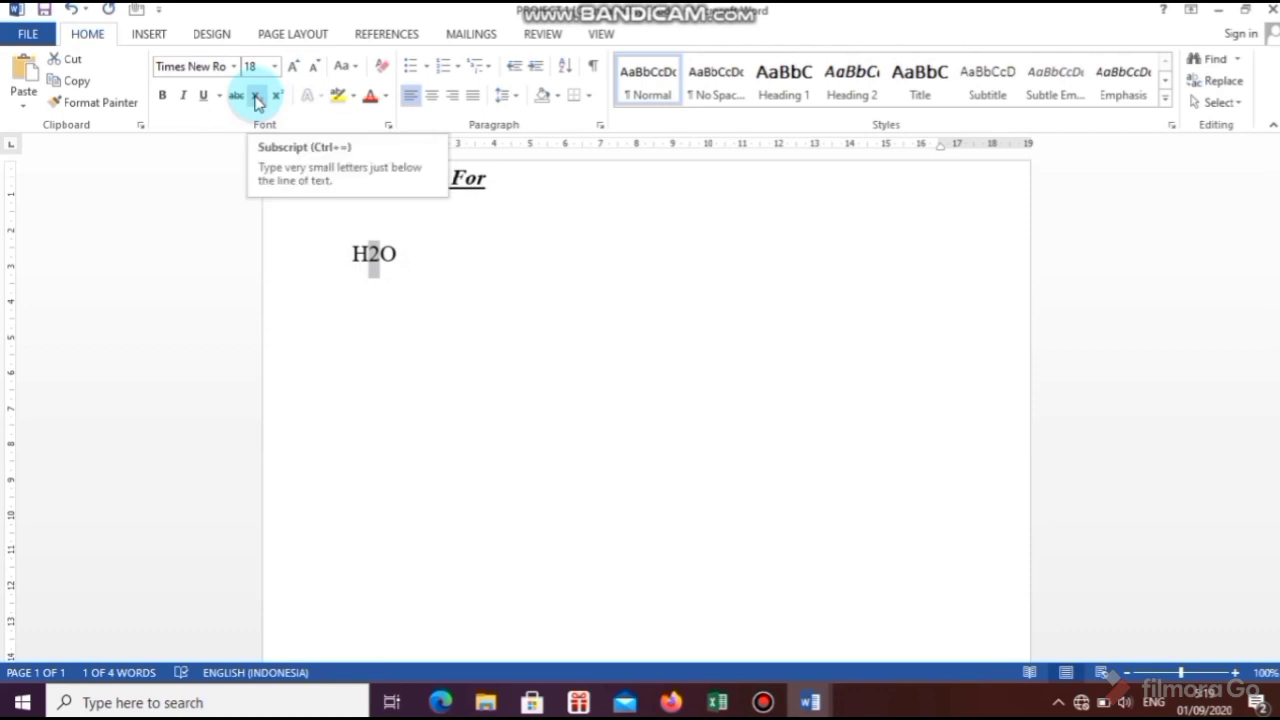
pyautogui.click(256, 97)
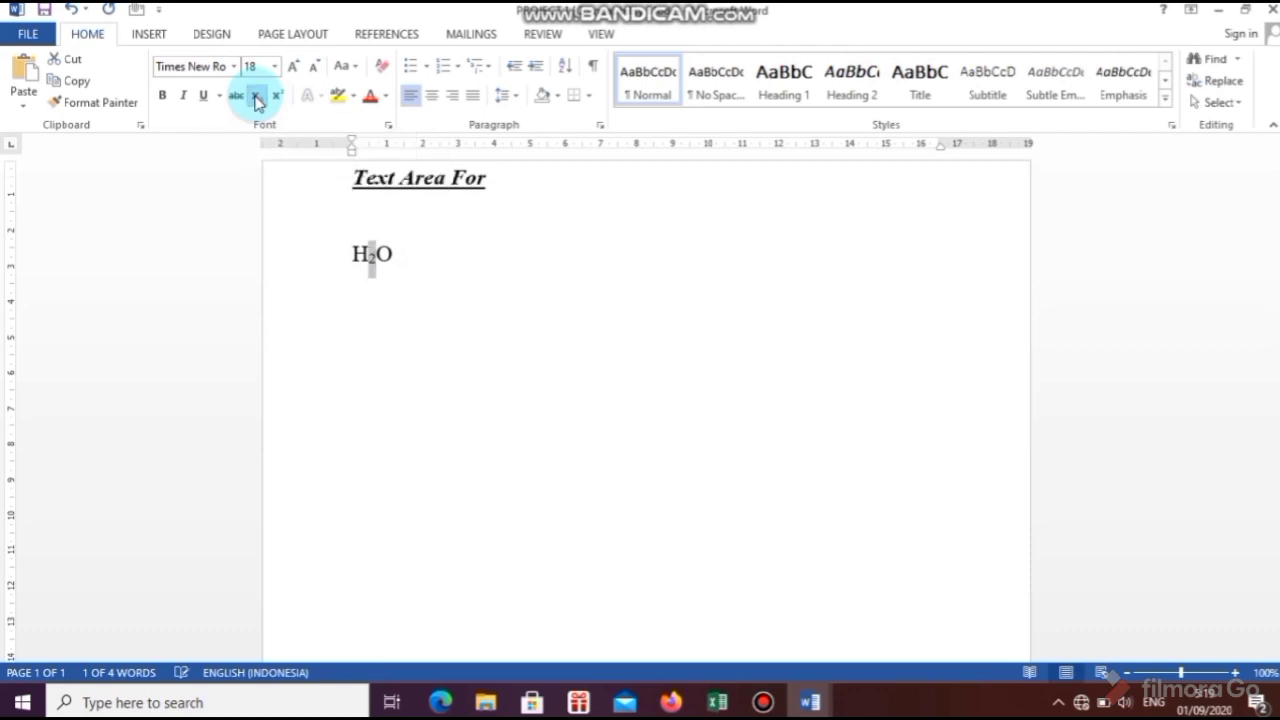
pyautogui.click(409, 248)
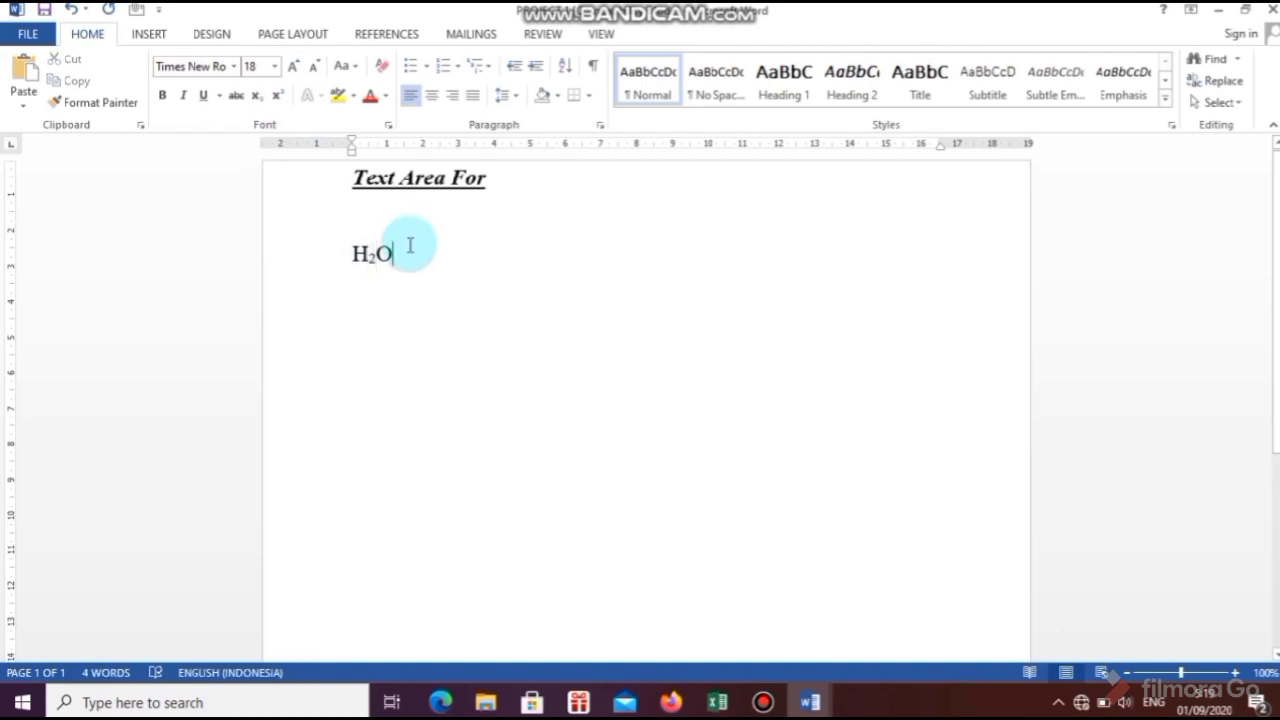
# Step: Add "AX2" on a new line below the H2O formula and format its 2 as superscript
pyautogui.press('Return')
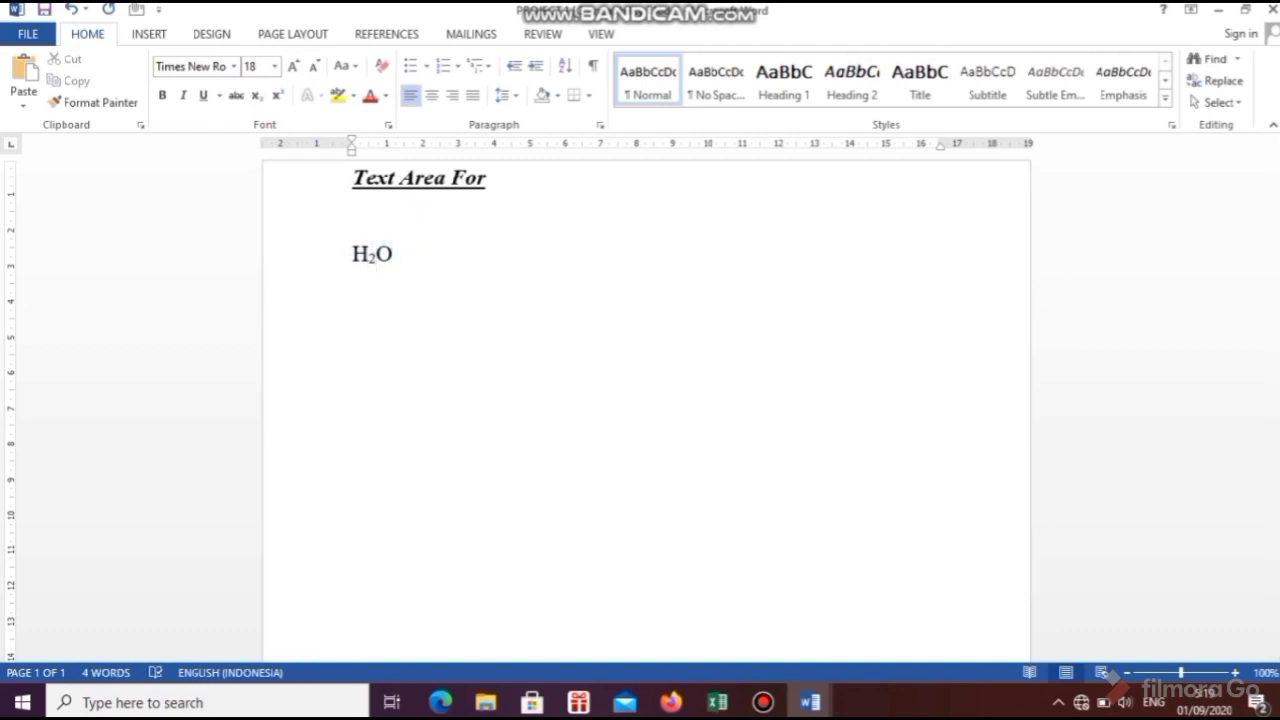
pyautogui.write('AX2')
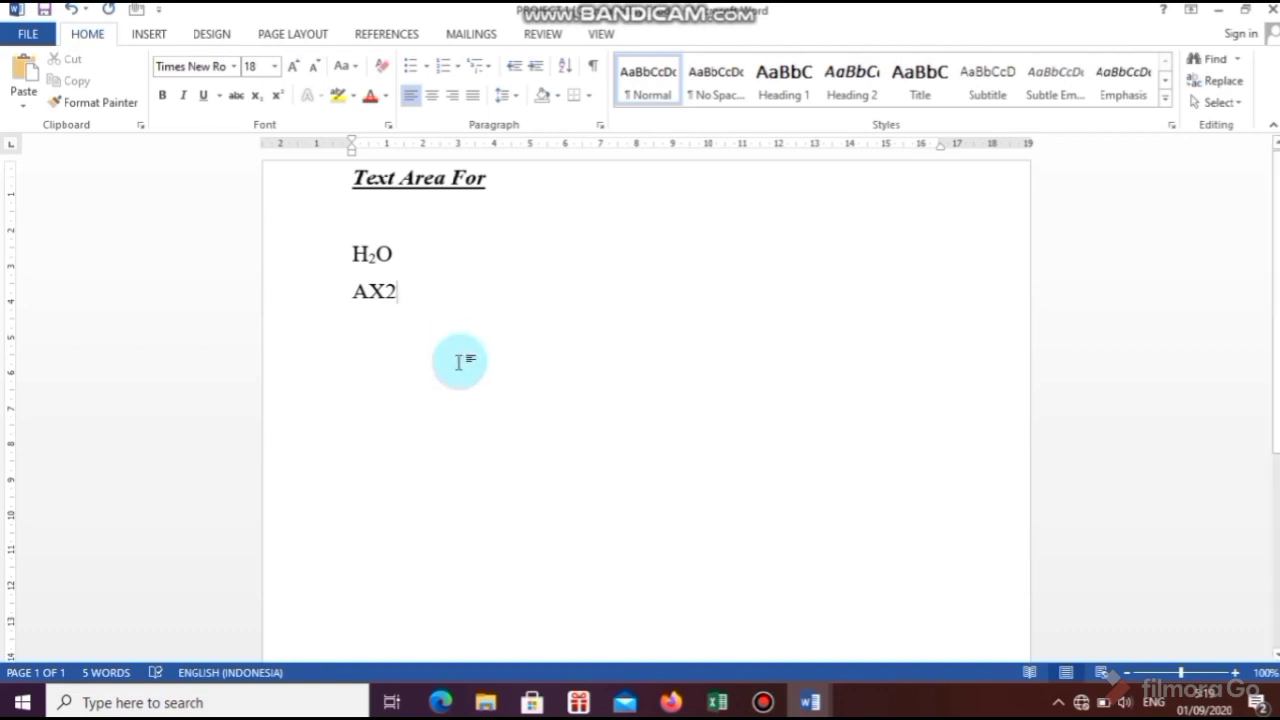
pyautogui.moveTo(398, 291); pyautogui.dragTo(387, 292)
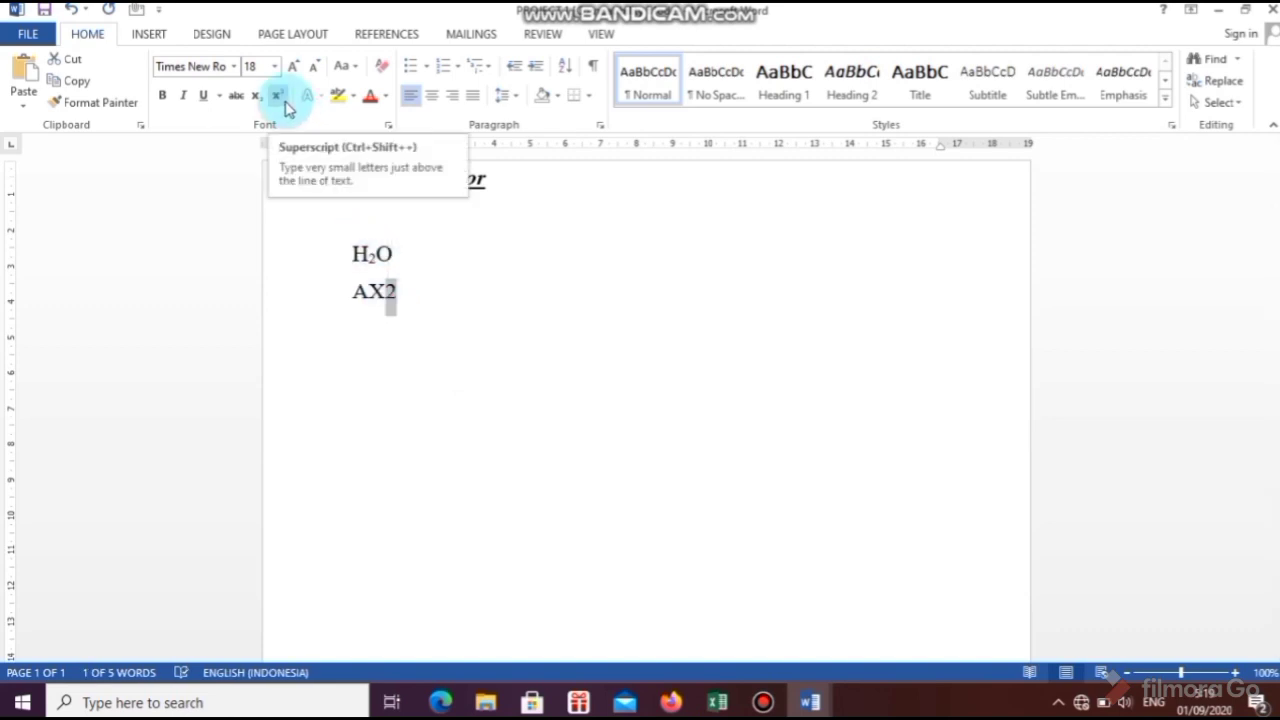
pyautogui.click(285, 103)
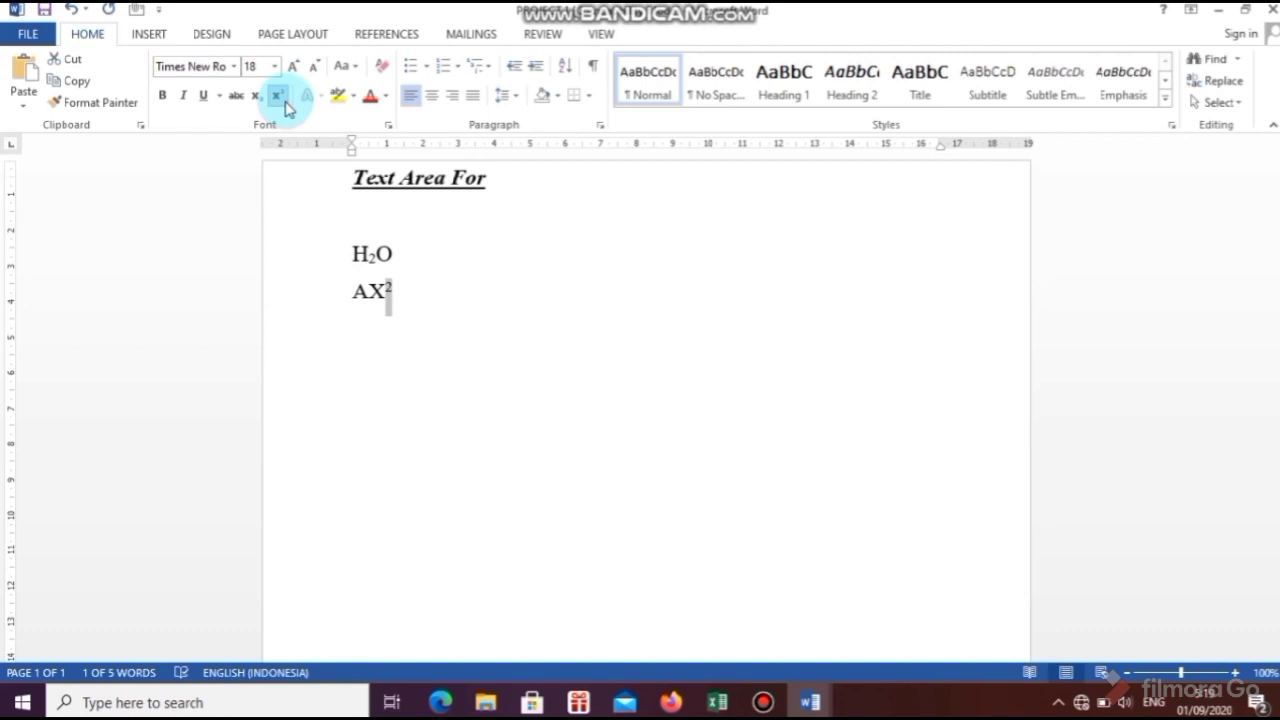
pyautogui.click(466, 369)
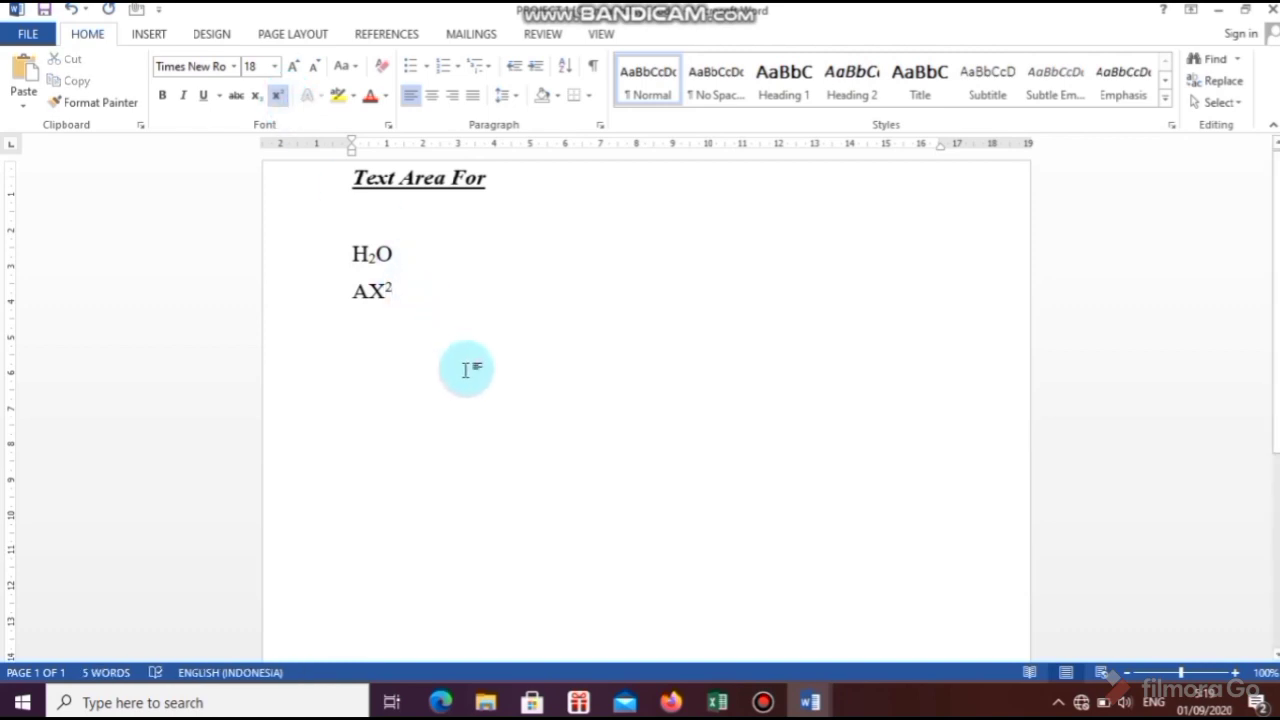
# Step: Highlight the H2O formula in turquoise and deselect it
pyautogui.moveTo(392, 254); pyautogui.dragTo(361, 257)
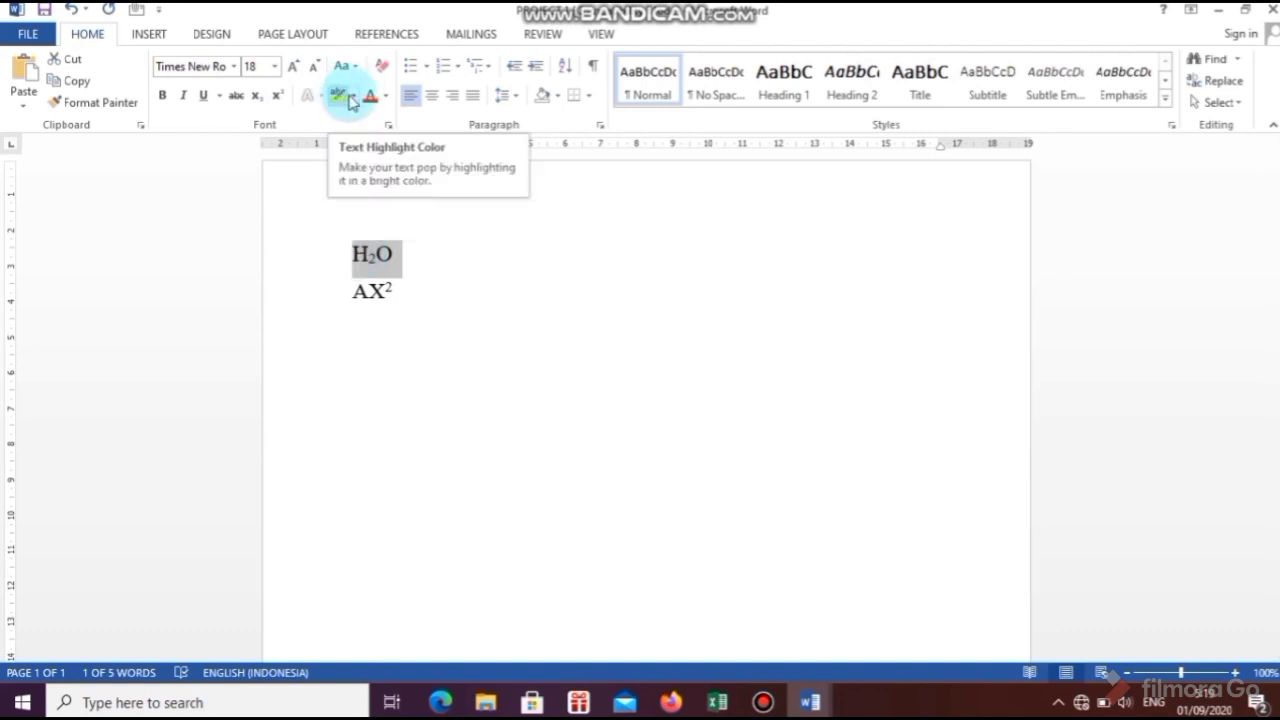
pyautogui.click(352, 95)
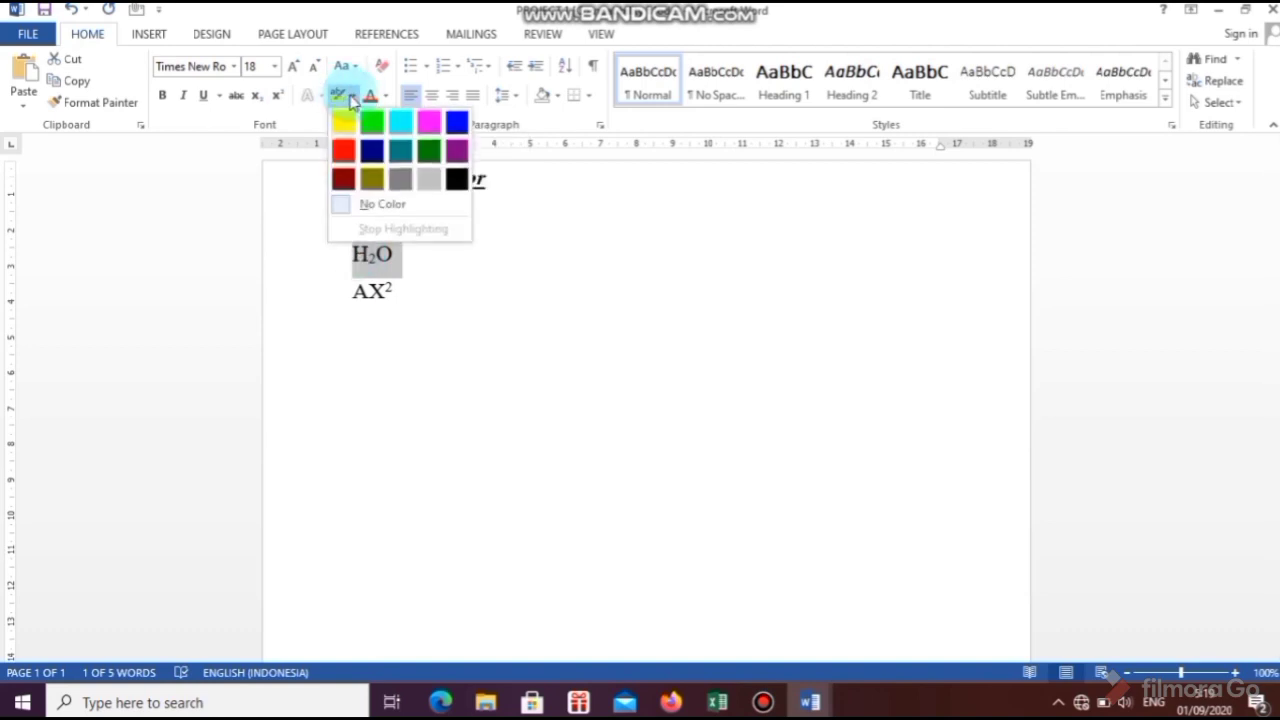
pyautogui.click(399, 123)
pyautogui.click(394, 292)
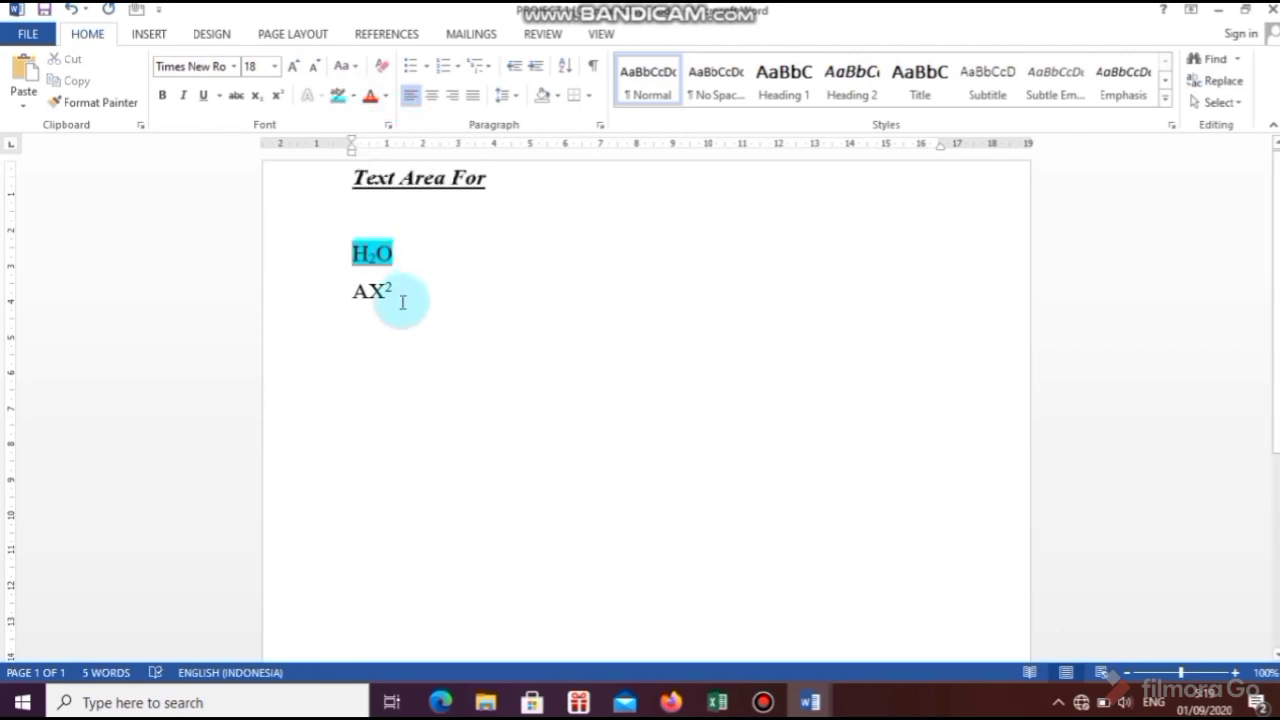
# Step: Set the font color of the "AX2" line to the standard red and deselect it
pyautogui.moveTo(393, 292); pyautogui.dragTo(351, 288)
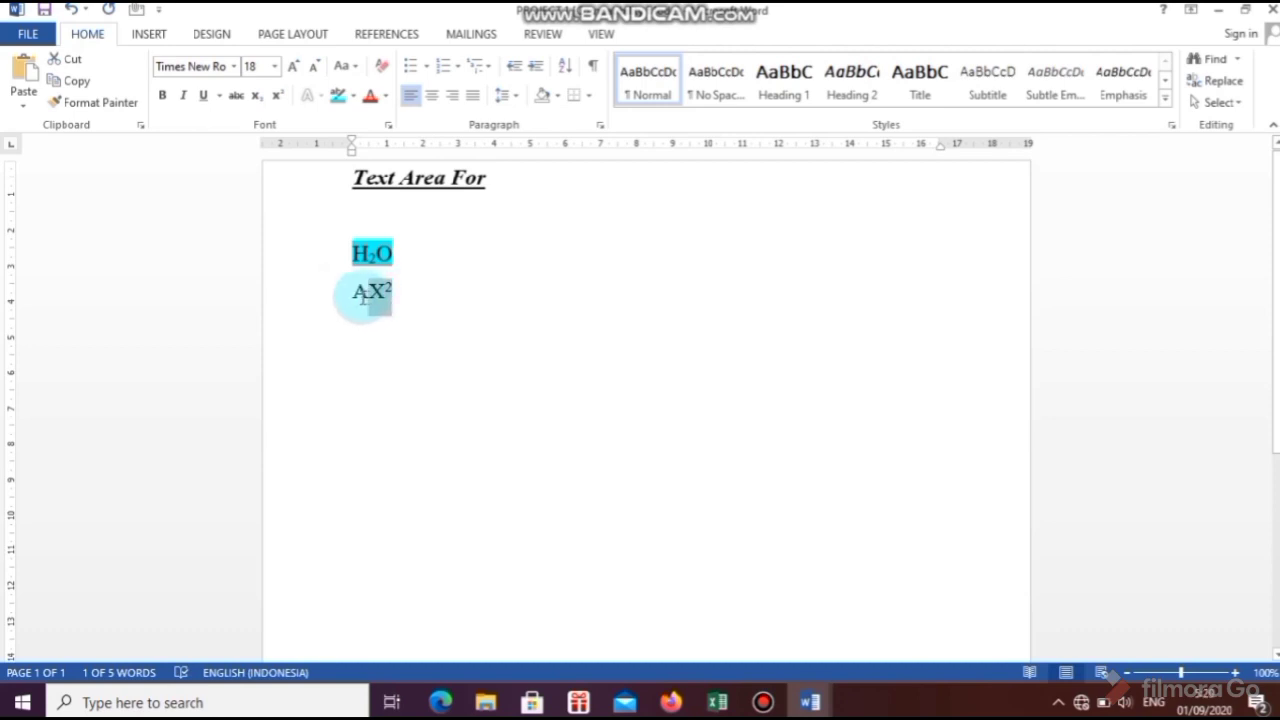
pyautogui.click(386, 96)
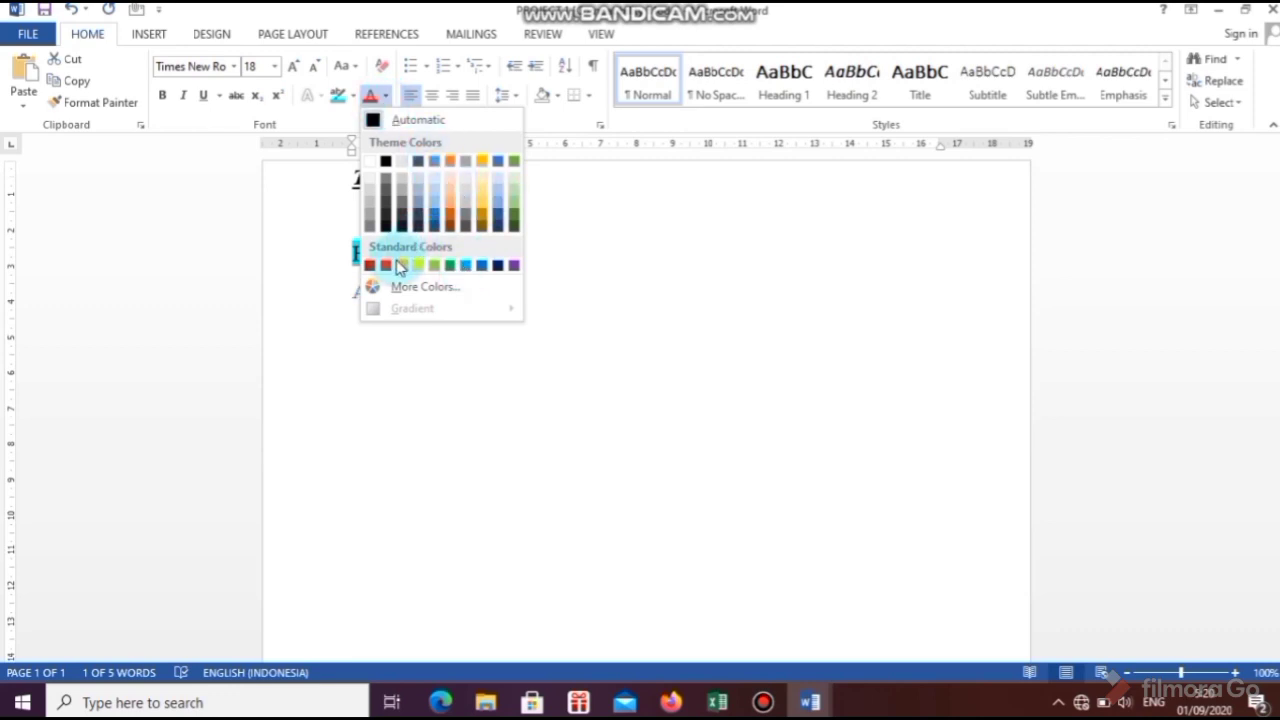
pyautogui.click(389, 268)
pyautogui.click(469, 474)
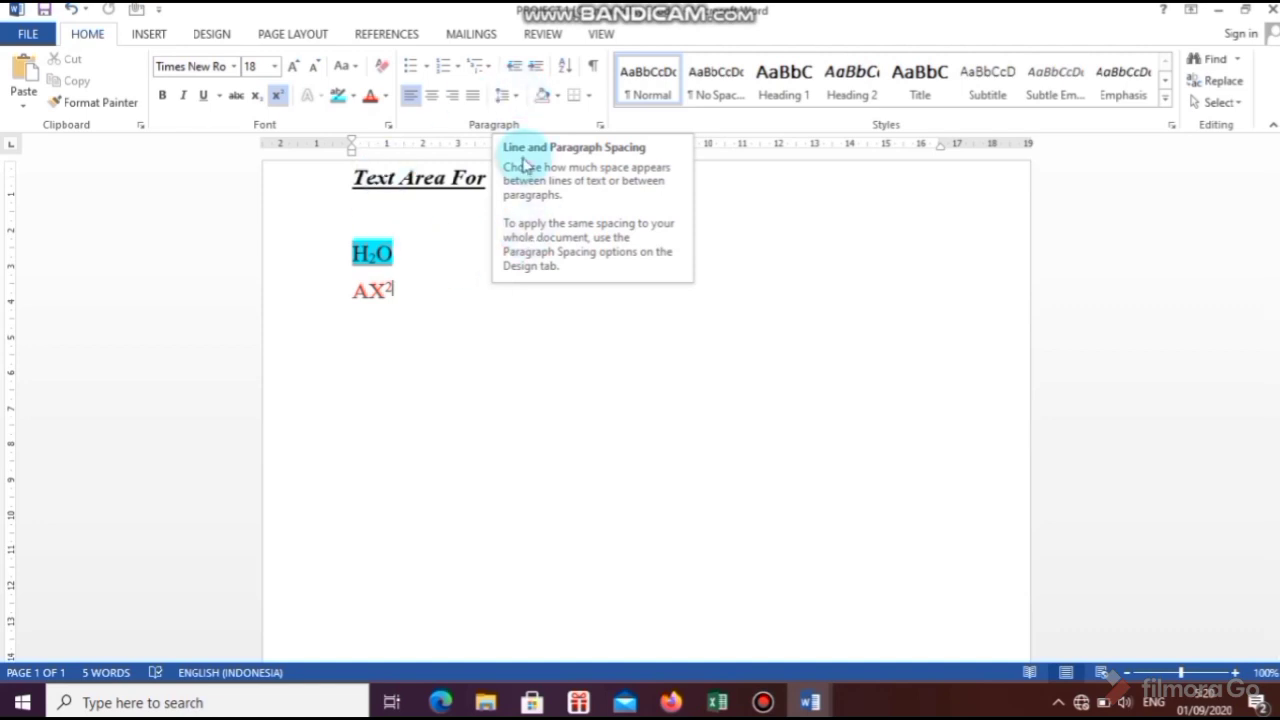
# Step: Add two new lines below "AX2" and preview a 6x5 table there without inserting it
pyautogui.click(146, 36)
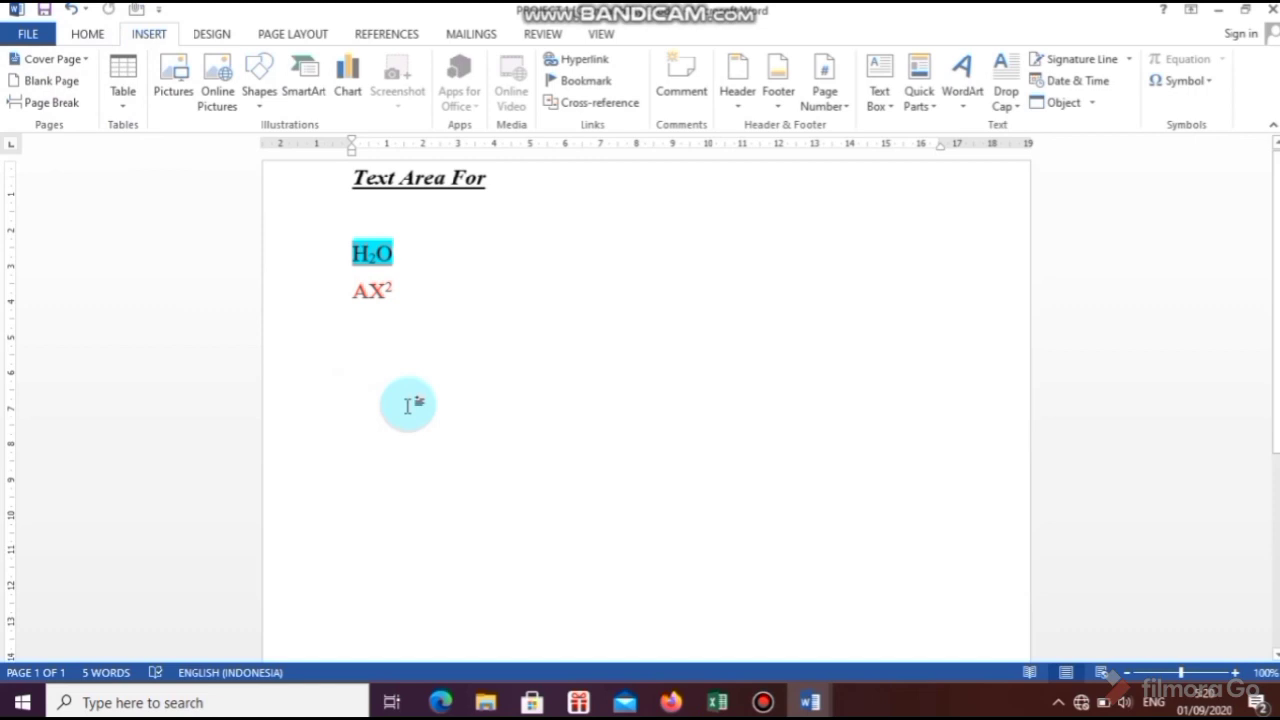
pyautogui.press('Return')
pyautogui.press('Return')
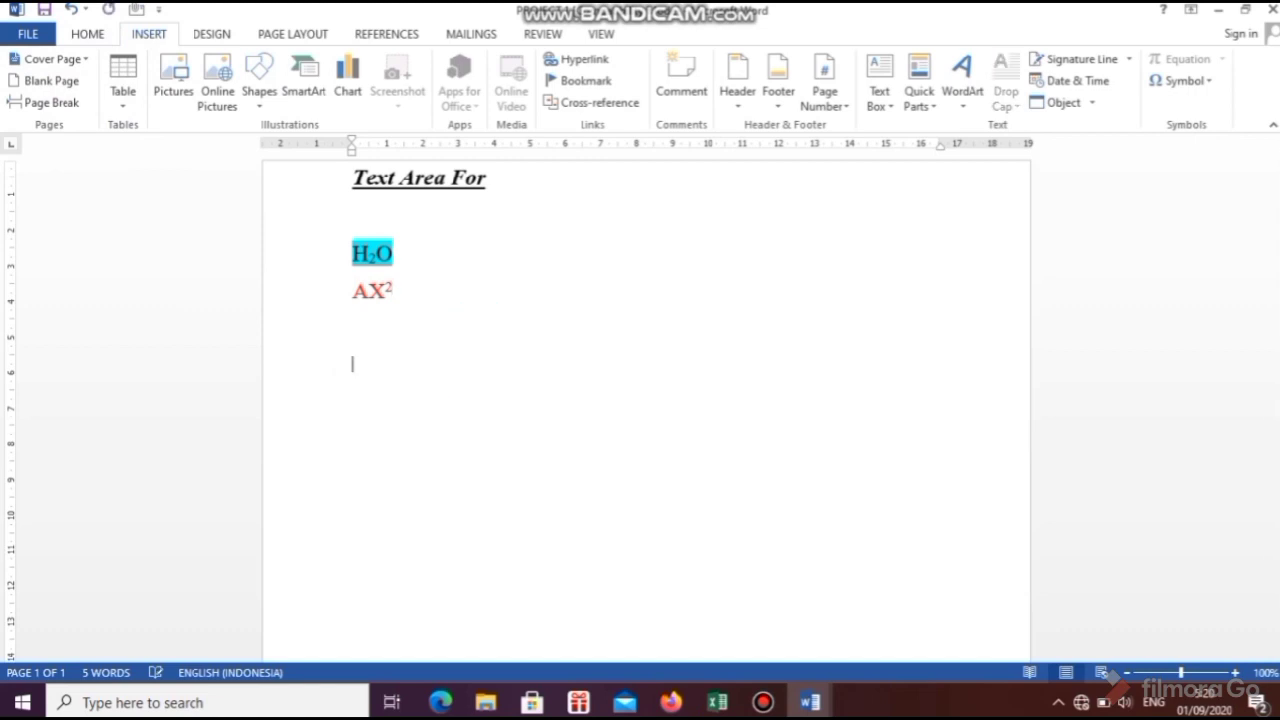
pyautogui.click(133, 98)
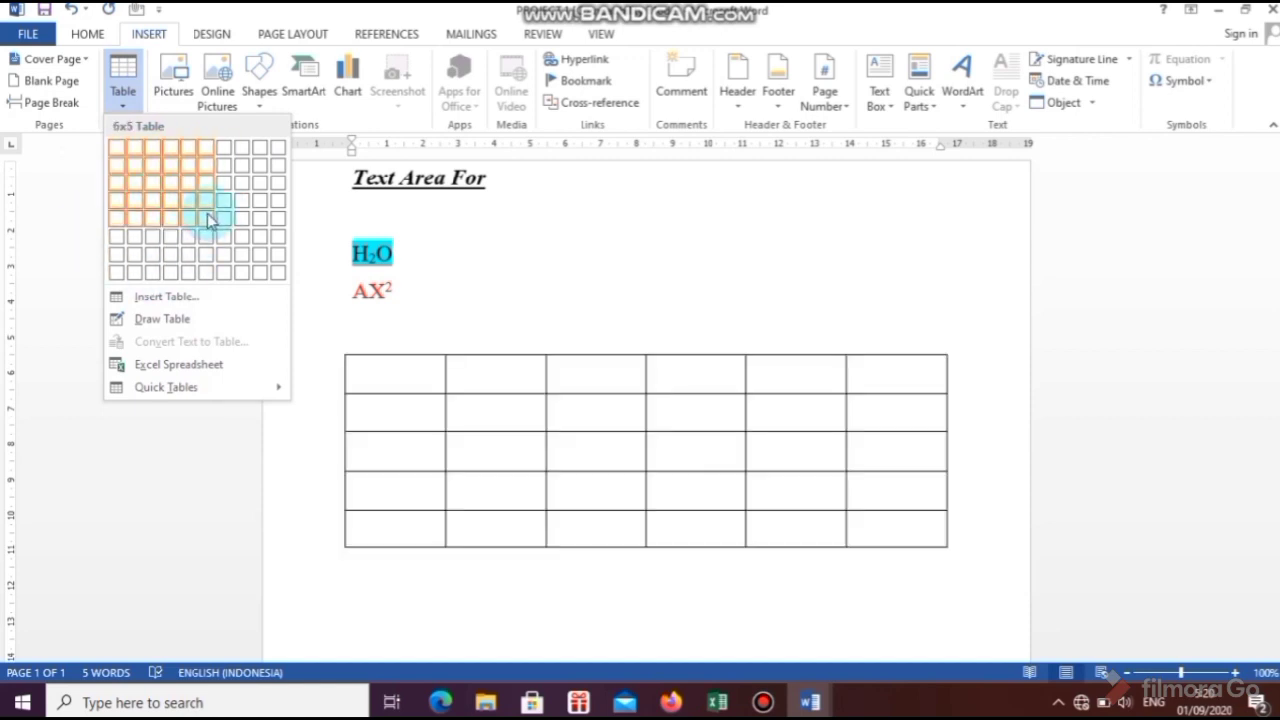
# Step: Insert the picture "absen1" from the Pictures folder below the "AX2" line
pyautogui.click(172, 78)
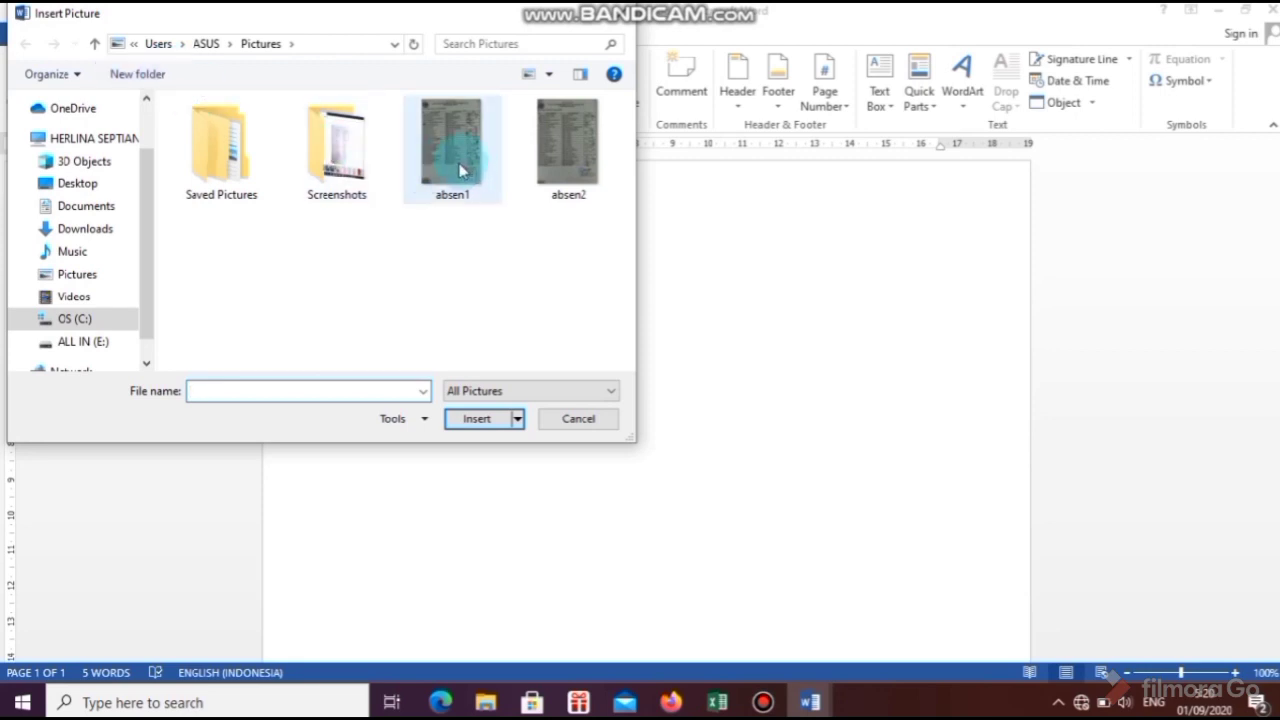
pyautogui.click(358, 150)
pyautogui.doubleClick(358, 150)
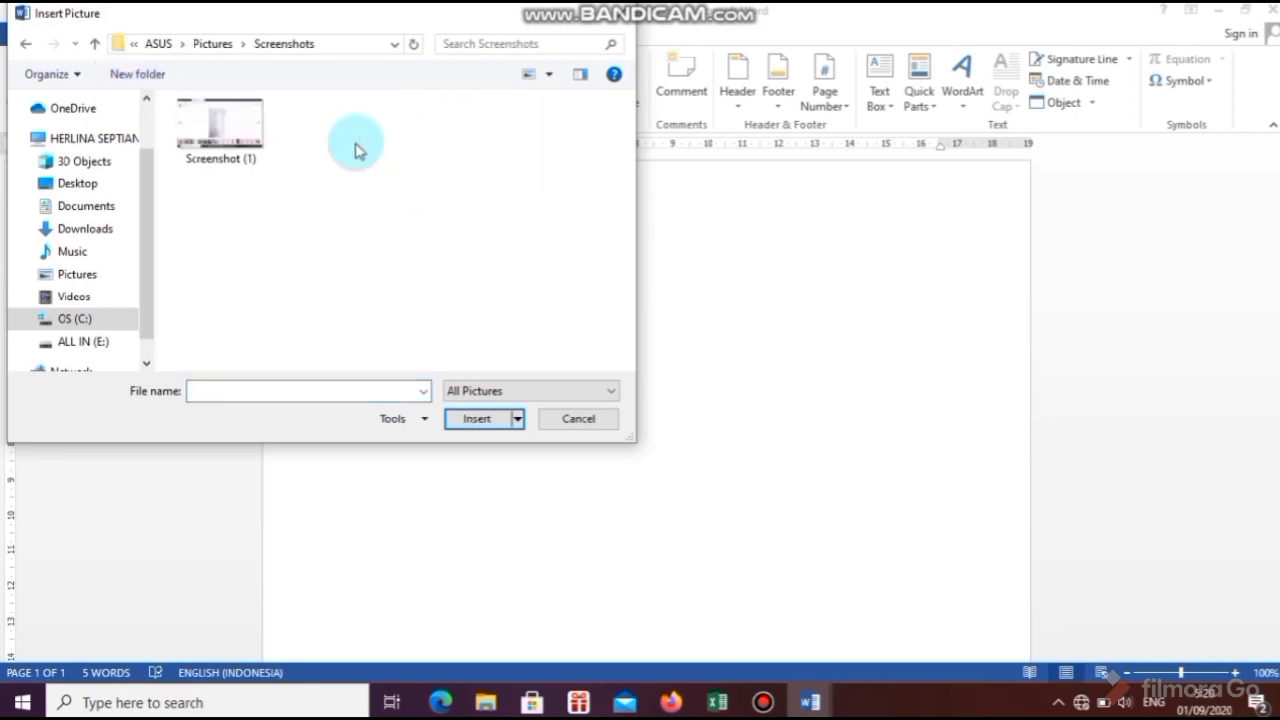
pyautogui.click(94, 44)
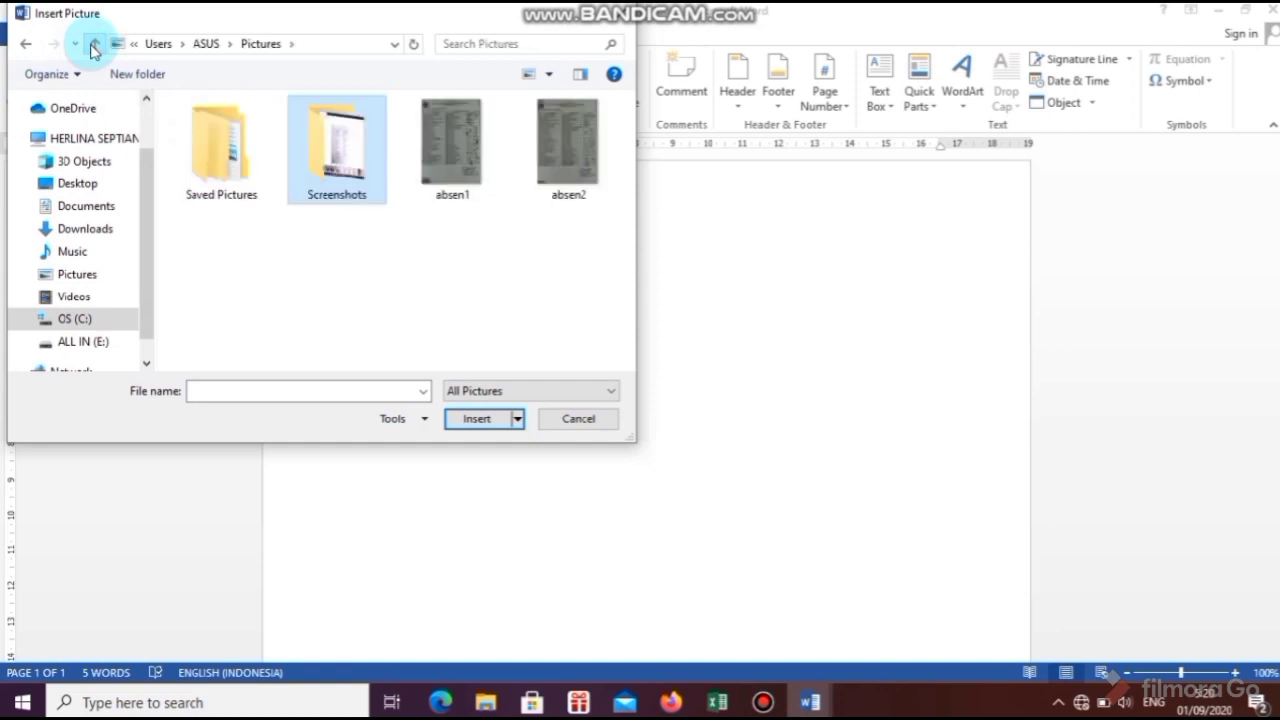
pyautogui.click(461, 150)
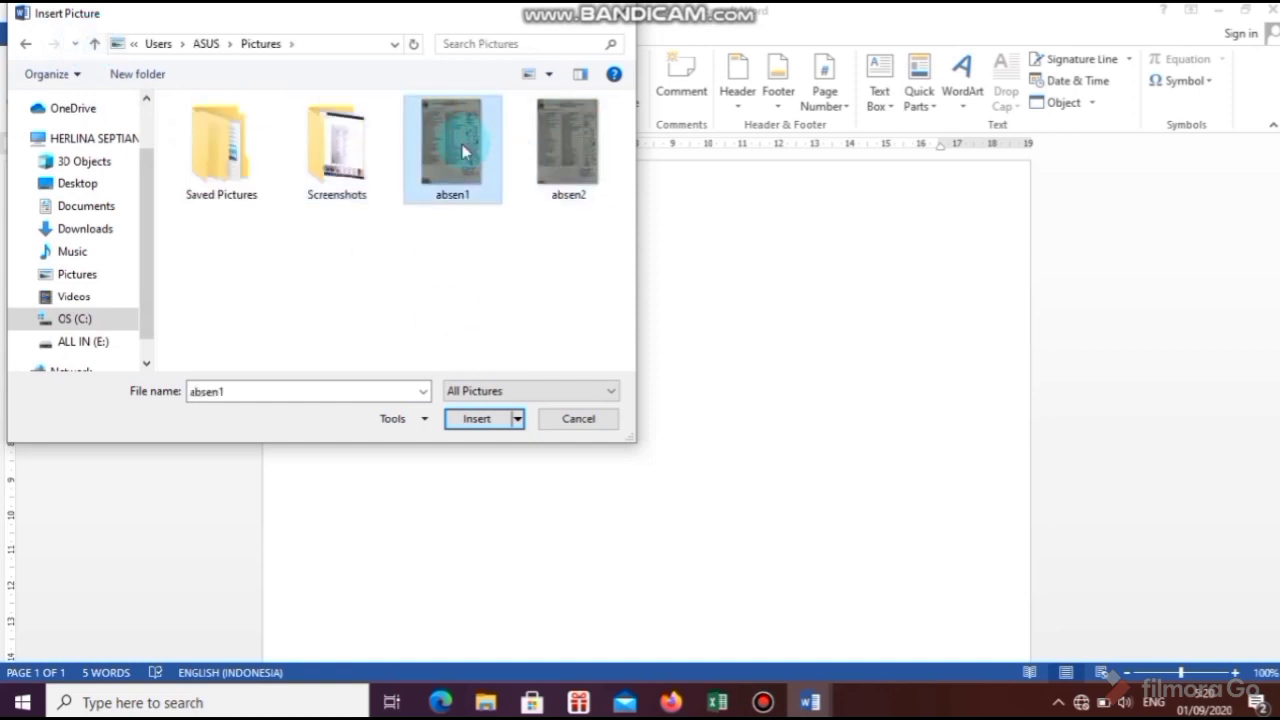
pyautogui.click(455, 419)
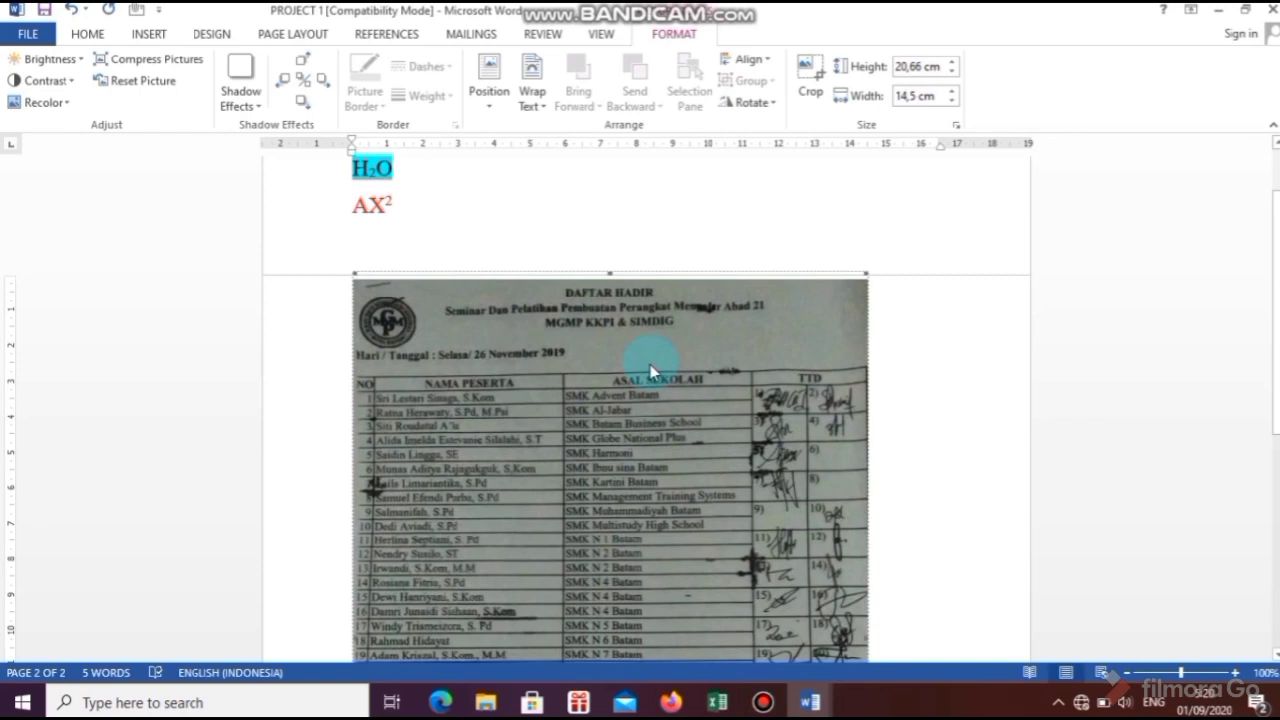
# Step: Review the position and text wrapping options for the inserted picture, and delete the picture from the document
pyautogui.click(488, 100)
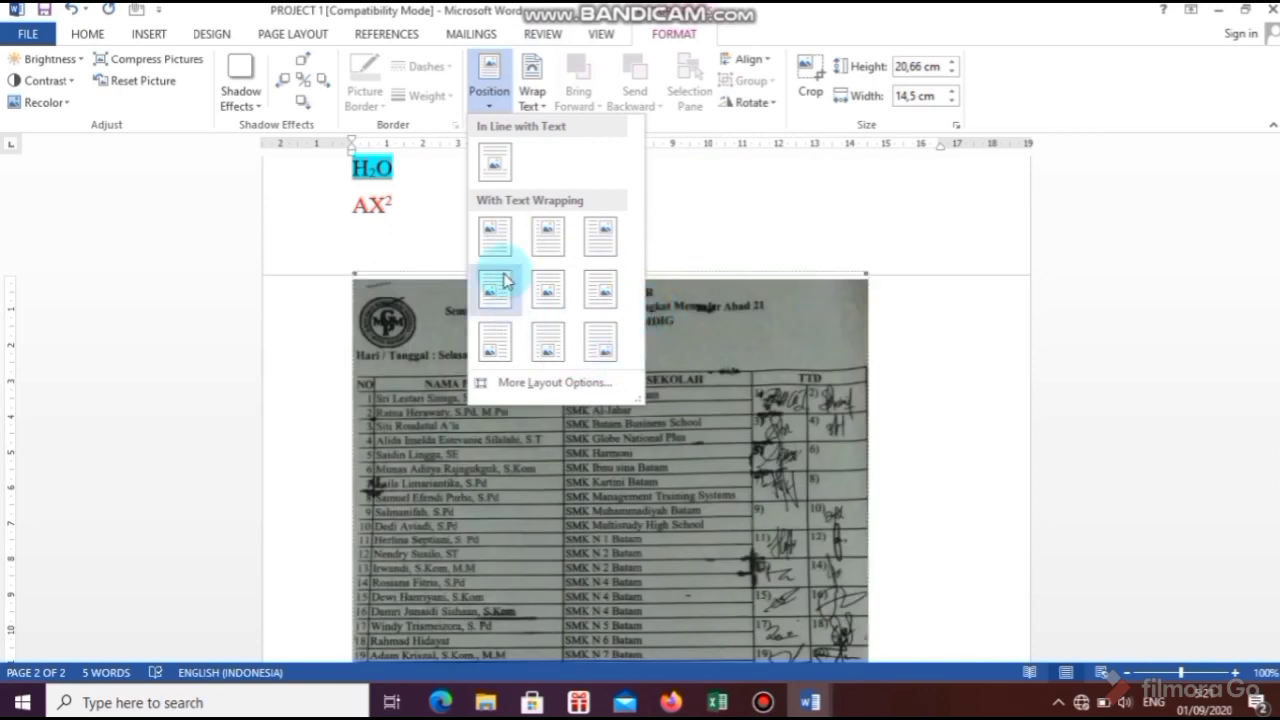
pyautogui.click(547, 100)
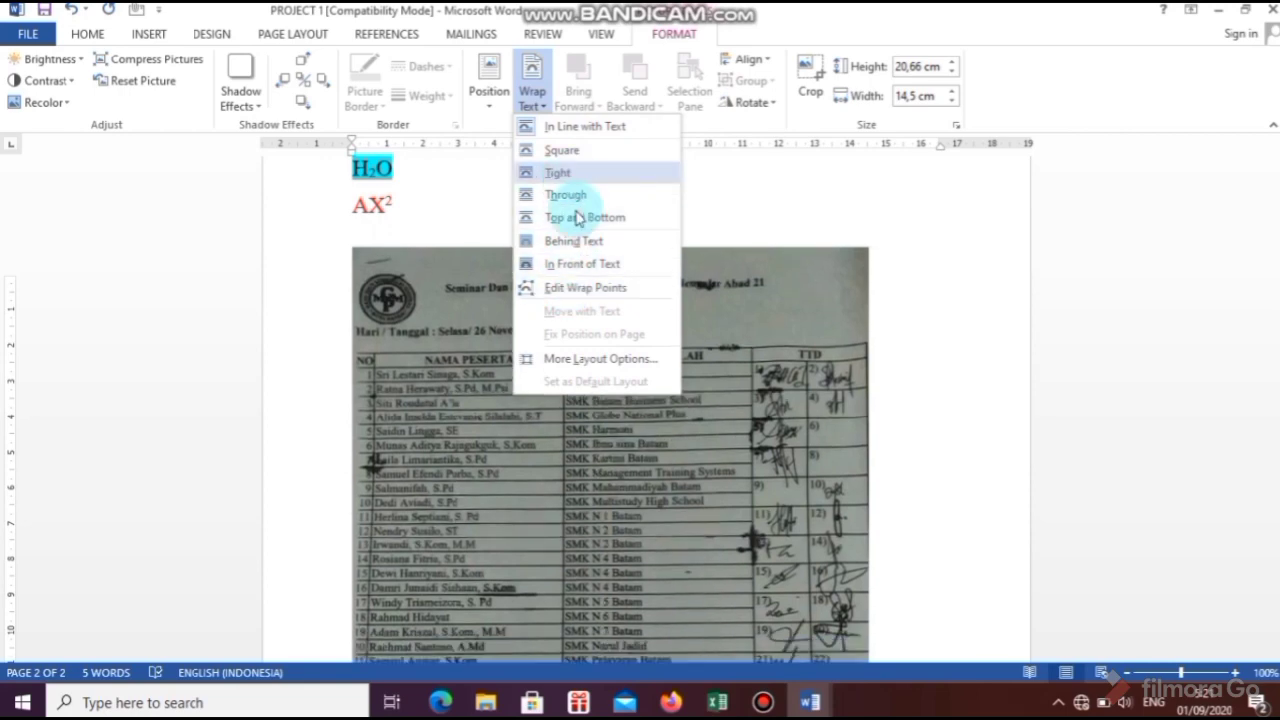
pyautogui.click(825, 507)
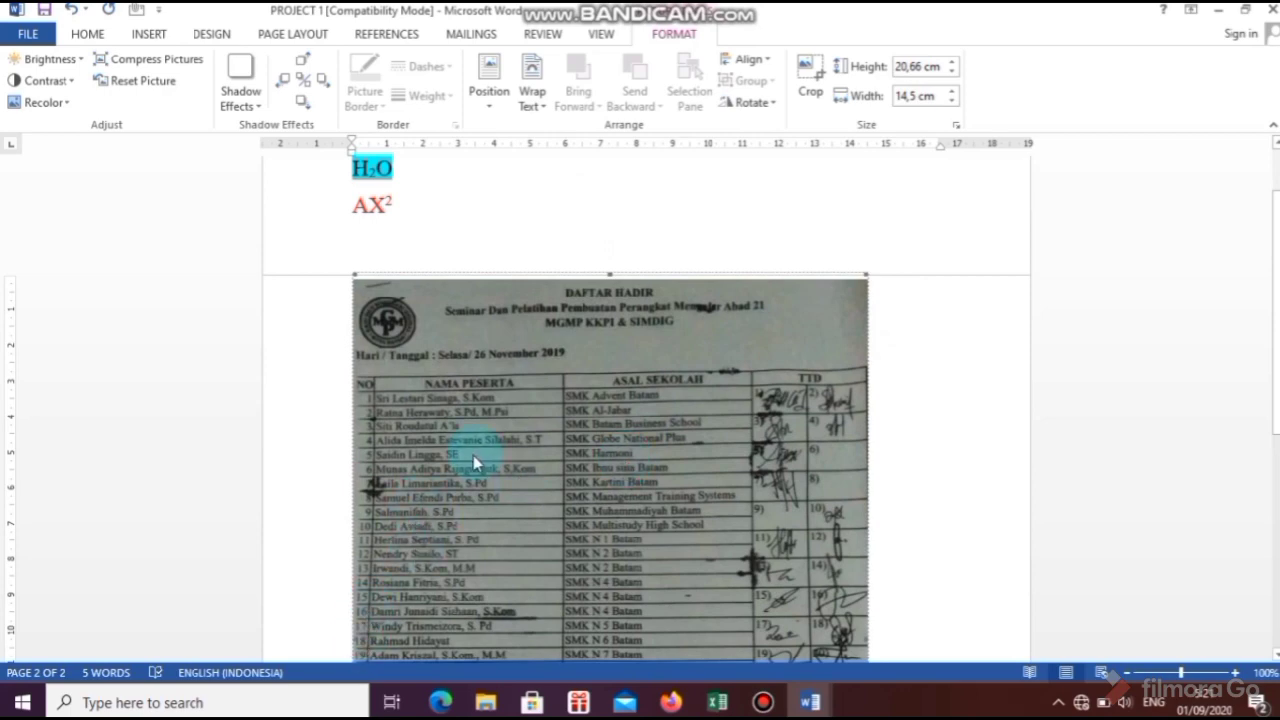
pyautogui.press('Delete')
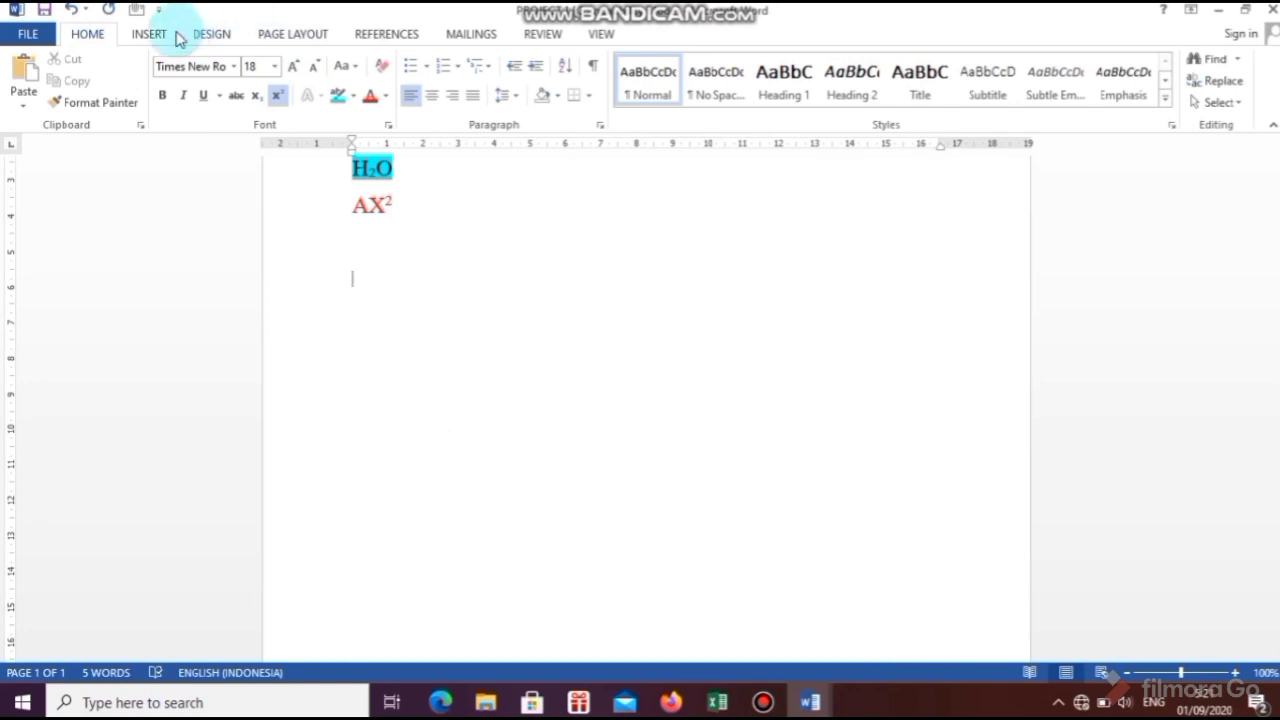
# Step: Look at the document design commands and switch to the beginning of the other open document containing the coronavirus article
pyautogui.click(210, 36)
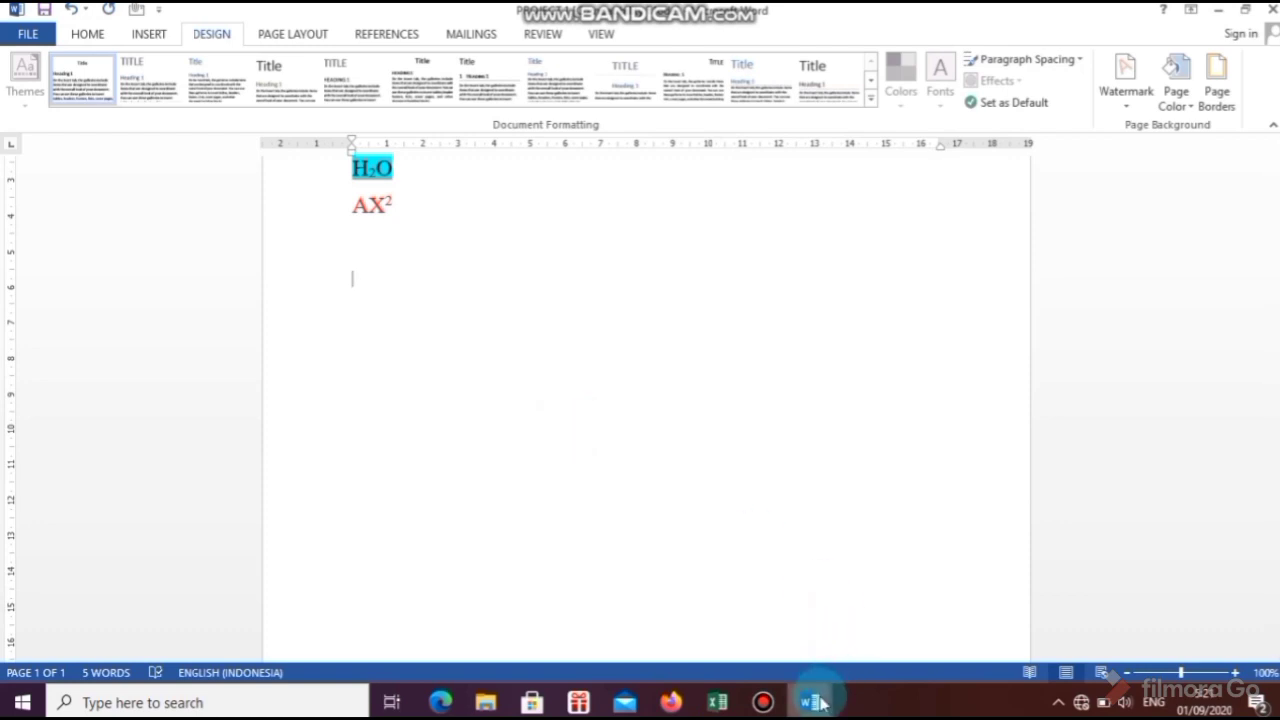
pyautogui.moveTo(820, 703)
pyautogui.click(908, 650)
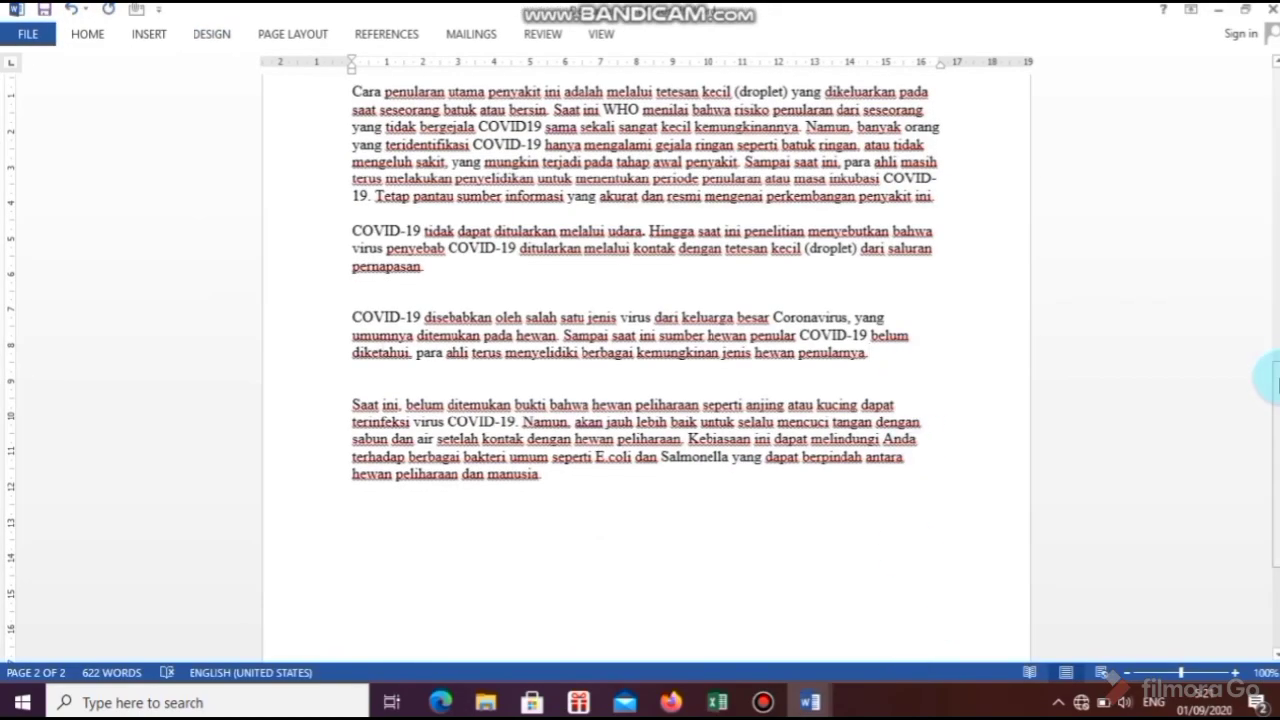
pyautogui.moveTo(1274, 368); pyautogui.dragTo(1275, 250)
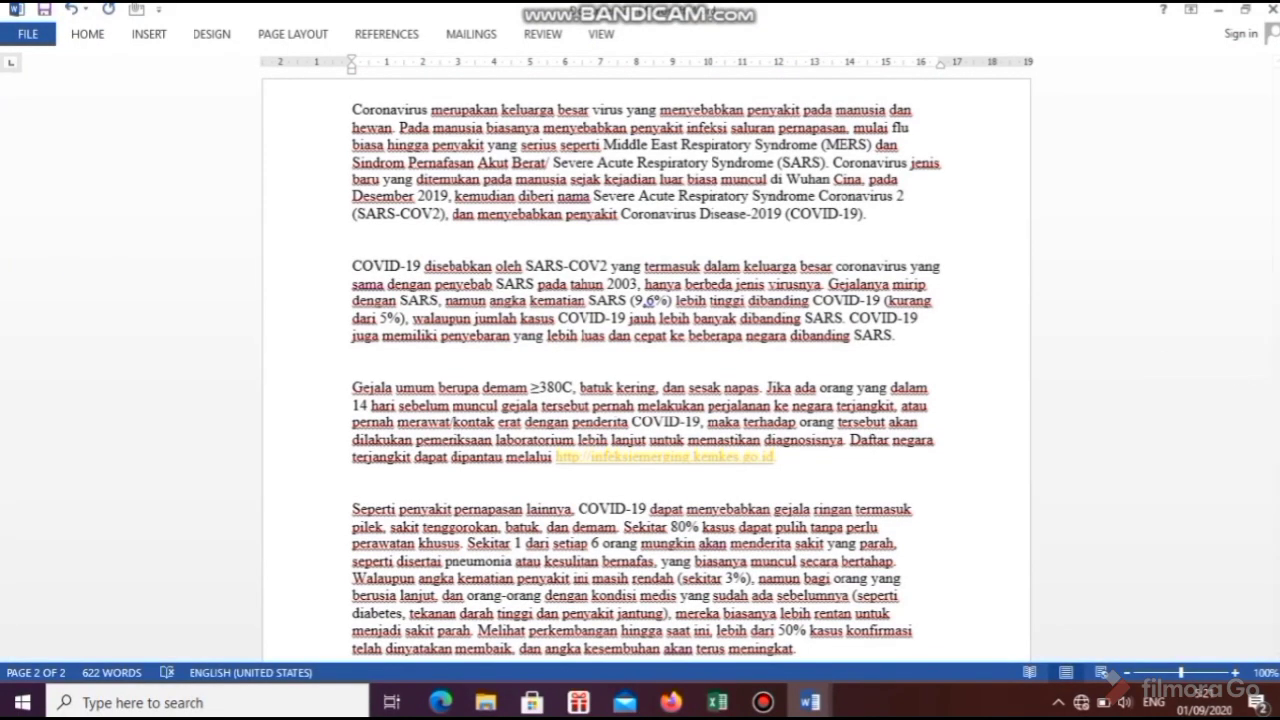
# Step: Insert two blank lines above the first paragraph and add the title "Coronavirus" on the first line
pyautogui.click(351, 109)
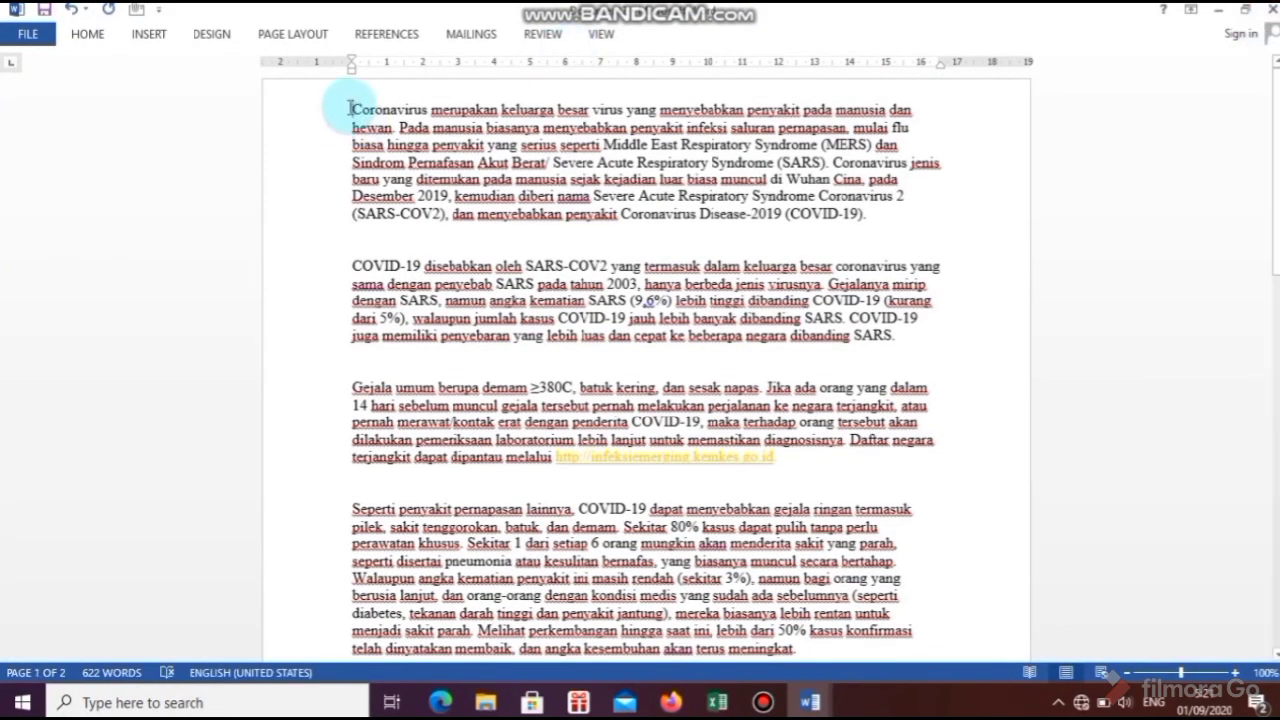
pyautogui.press('Return')
pyautogui.press('Return')
pyautogui.press('Up')
pyautogui.press('Up')
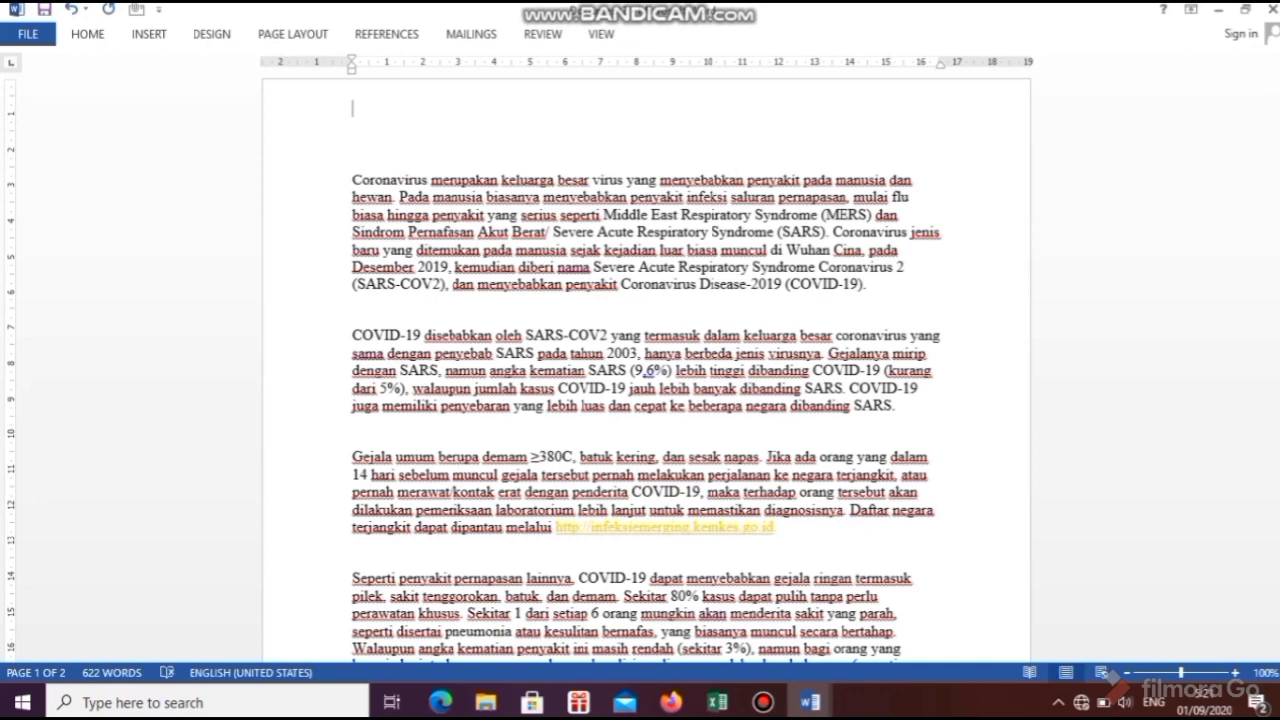
pyautogui.click(351, 108)
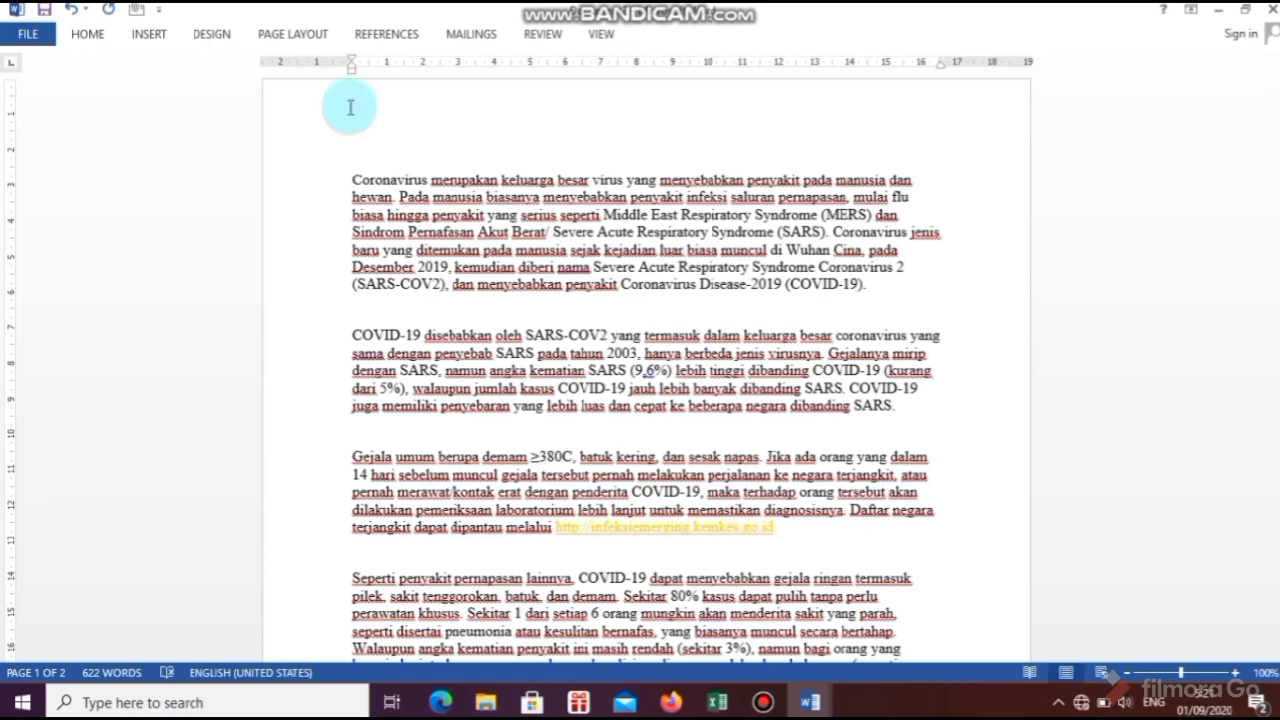
pyautogui.write('d')
pyautogui.press('BackSpace')
pyautogui.write('Corona V')
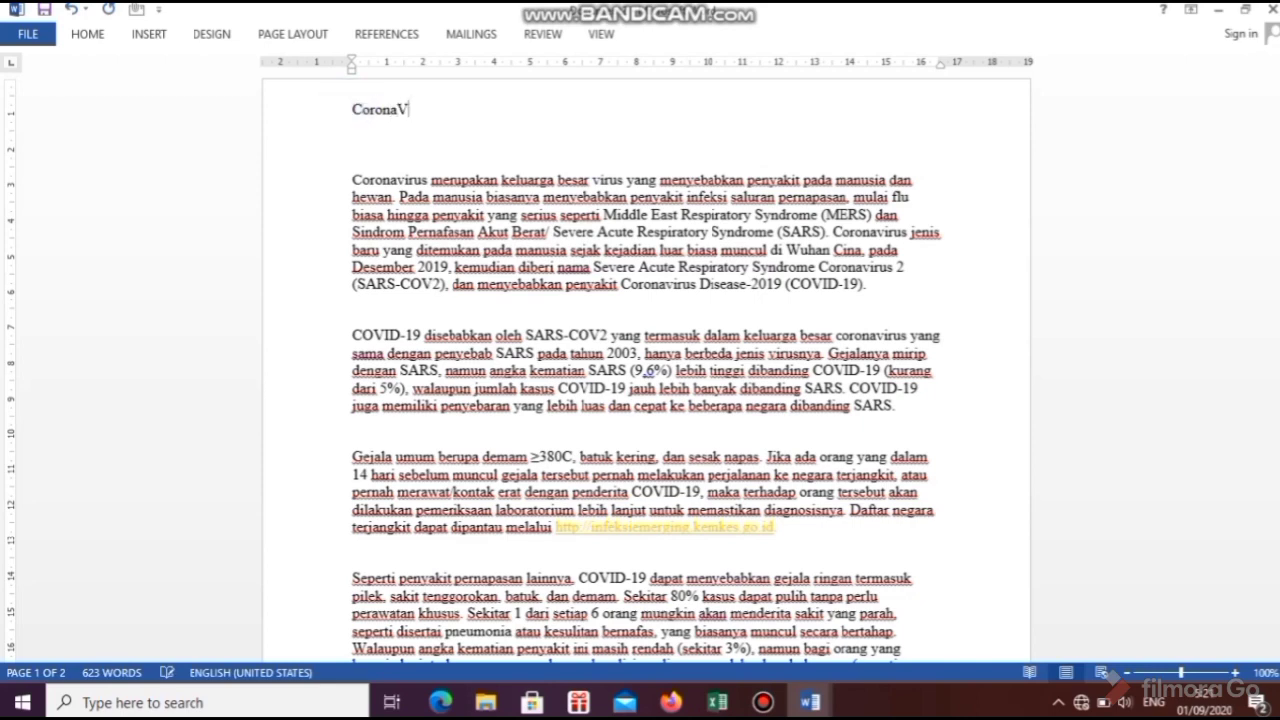
pyautogui.press('BackSpace')
pyautogui.write('virus')
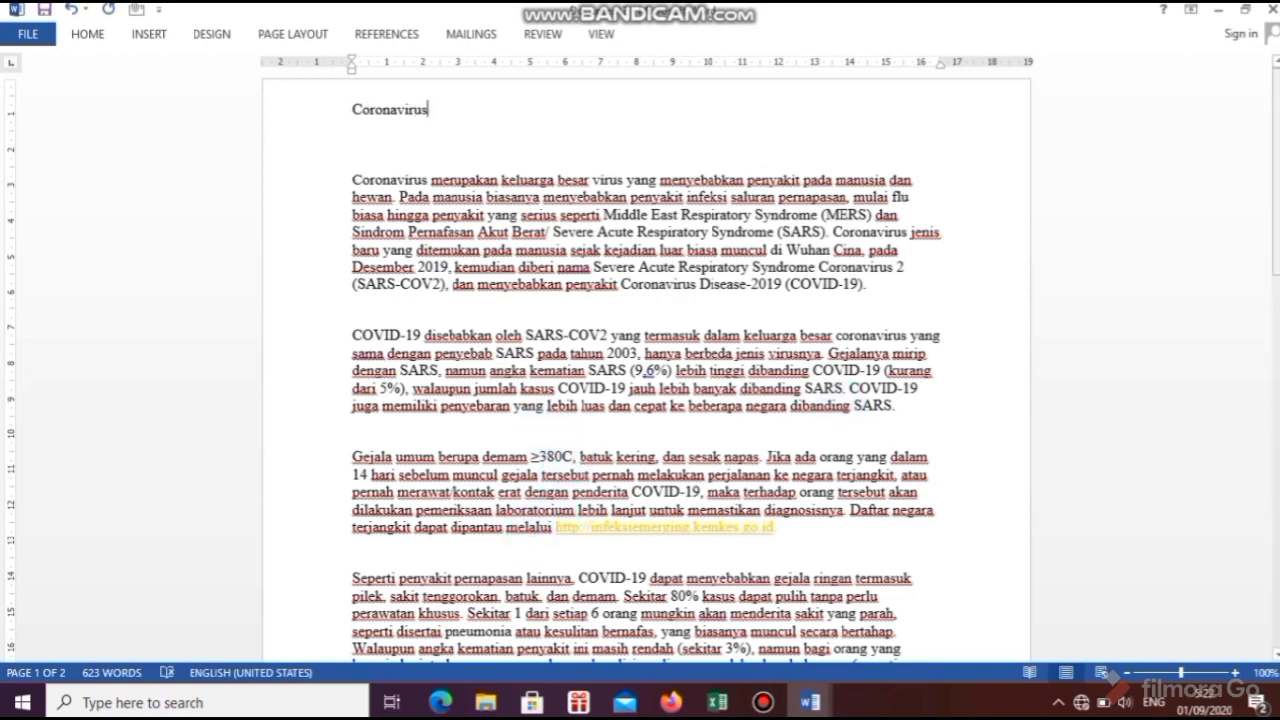
# Step: Try center and right alignment on the whole article, title included, and leave all the text justified
pyautogui.moveTo(1276, 207)
pyautogui.mouseDown()
pyautogui.moveTo(1276, 540)
pyautogui.moveTo(1276, 205)
pyautogui.mouseUp()
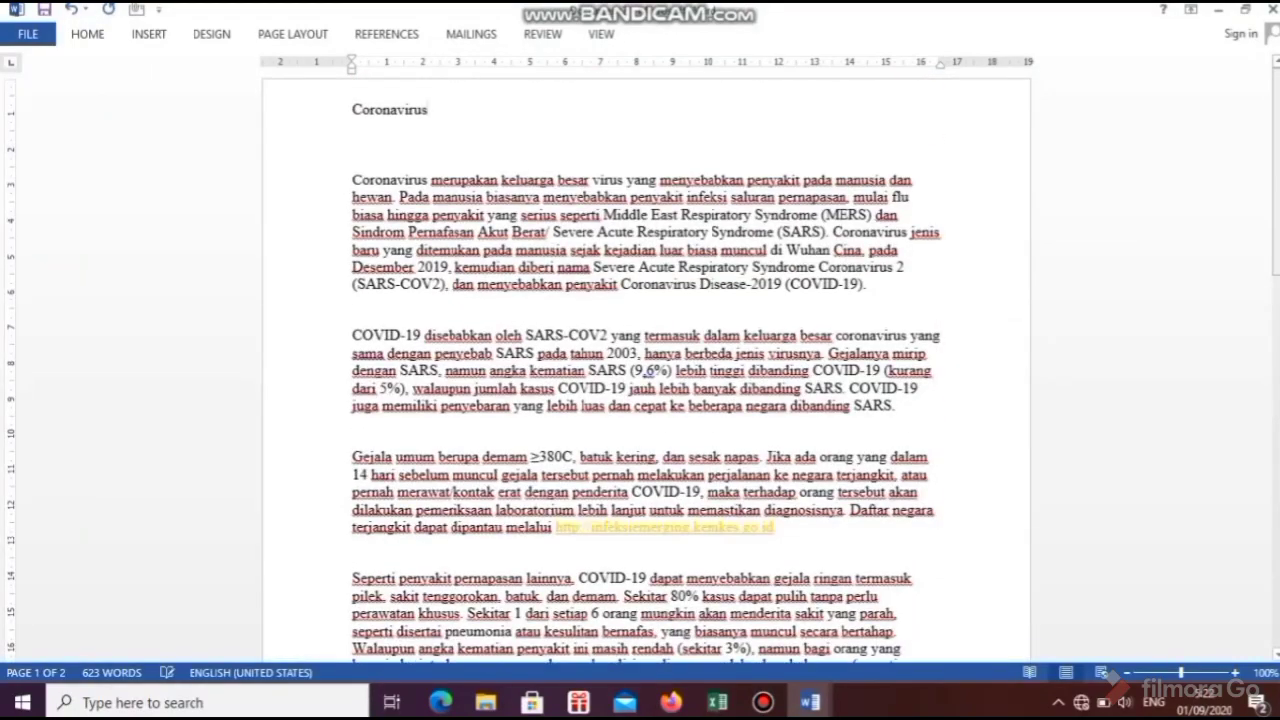
pyautogui.click(92, 36)
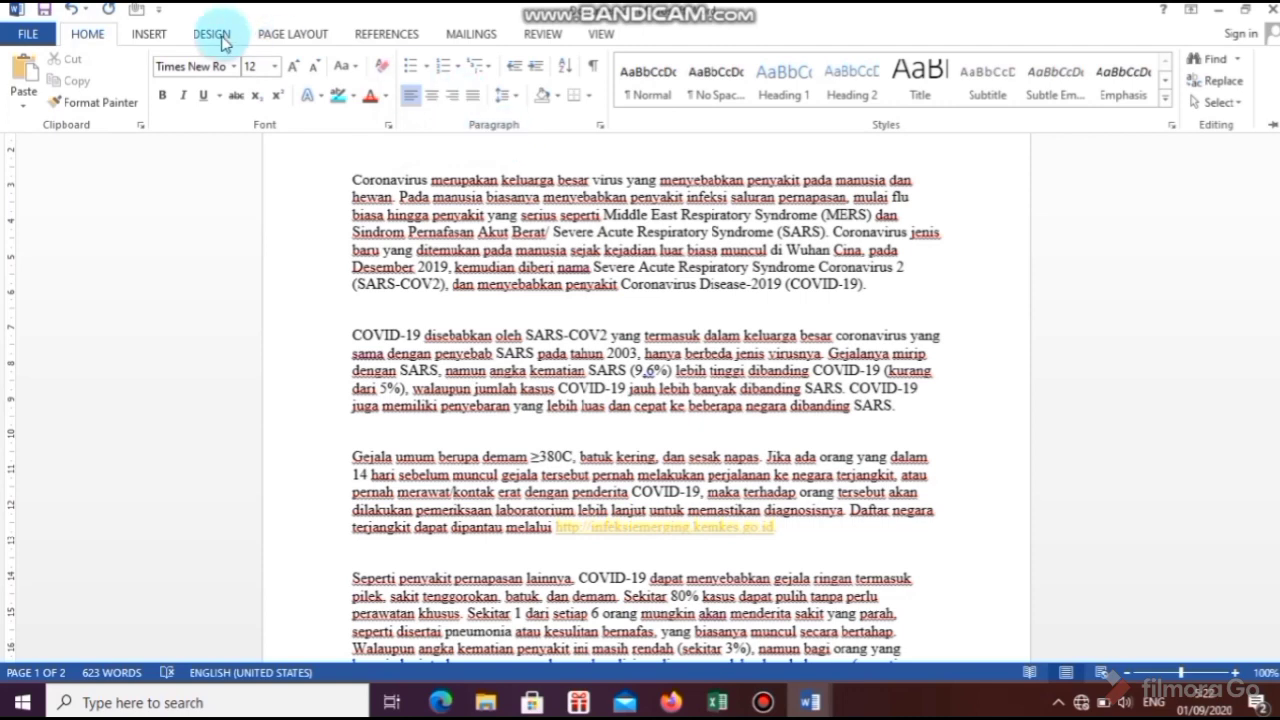
pyautogui.click(466, 248)
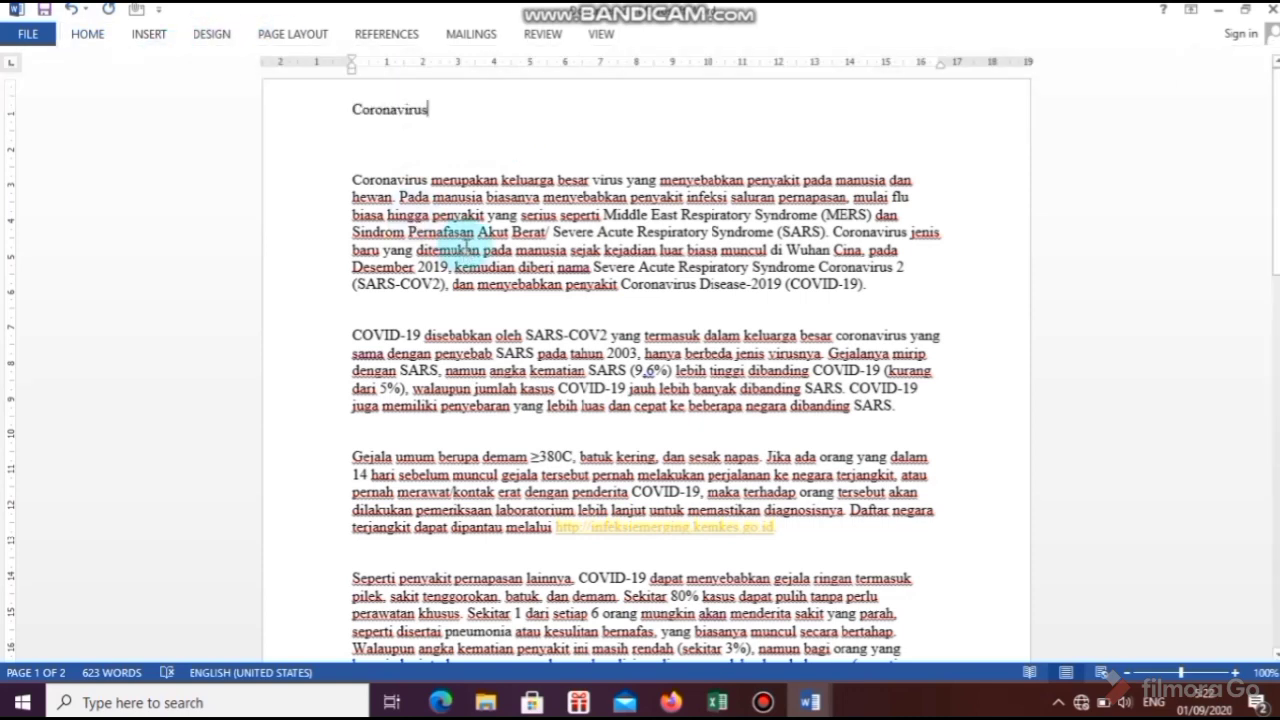
pyautogui.hotkey('ctrl', 'a')
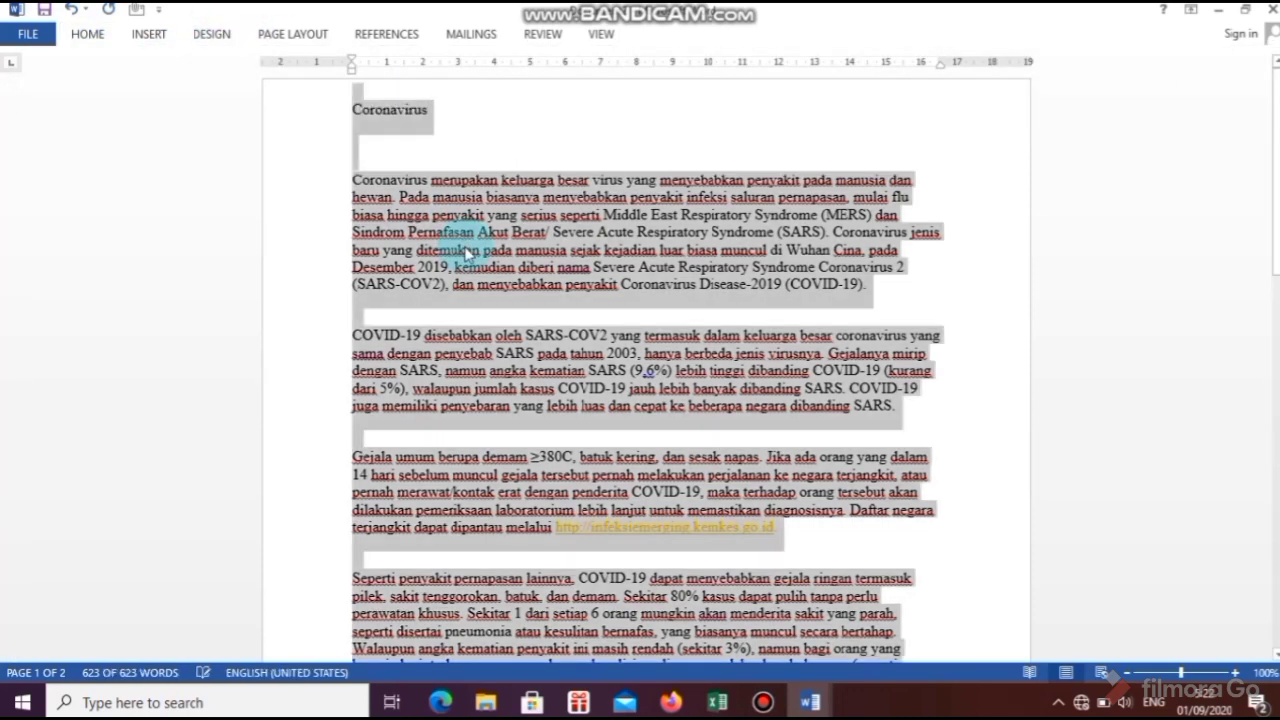
pyautogui.click(84, 42)
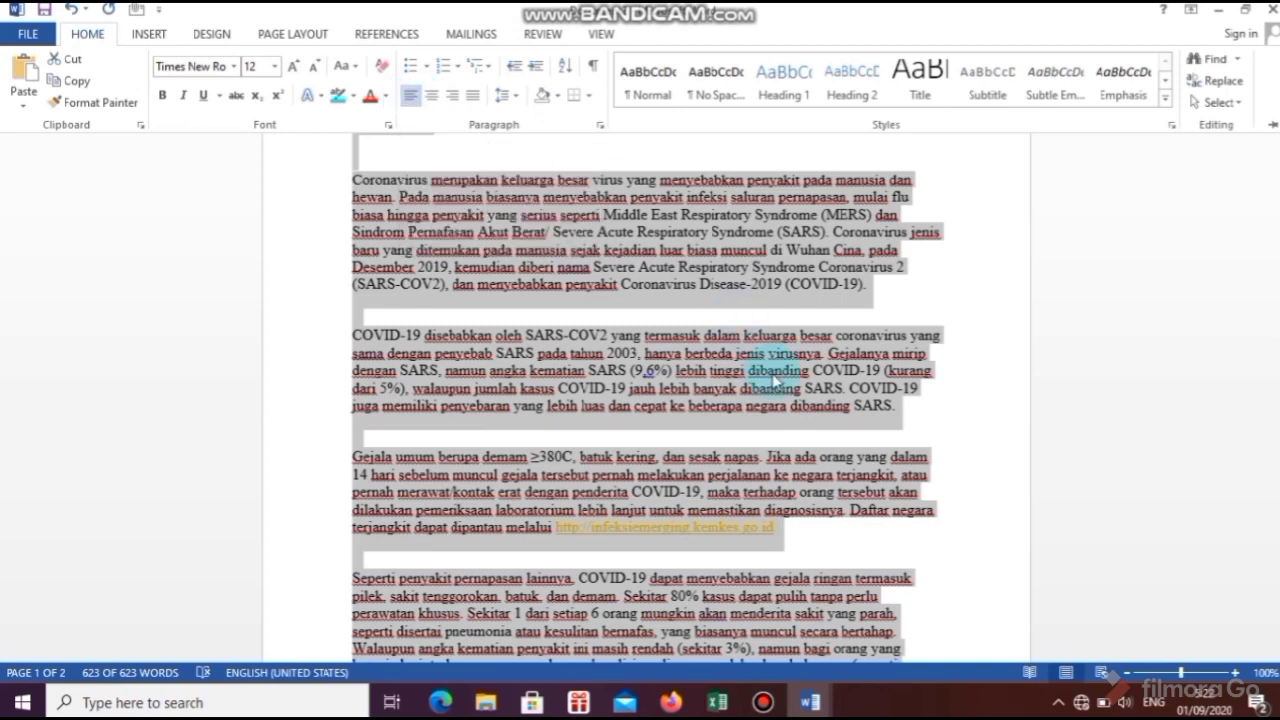
pyautogui.hotkey('ctrl', 'F1')
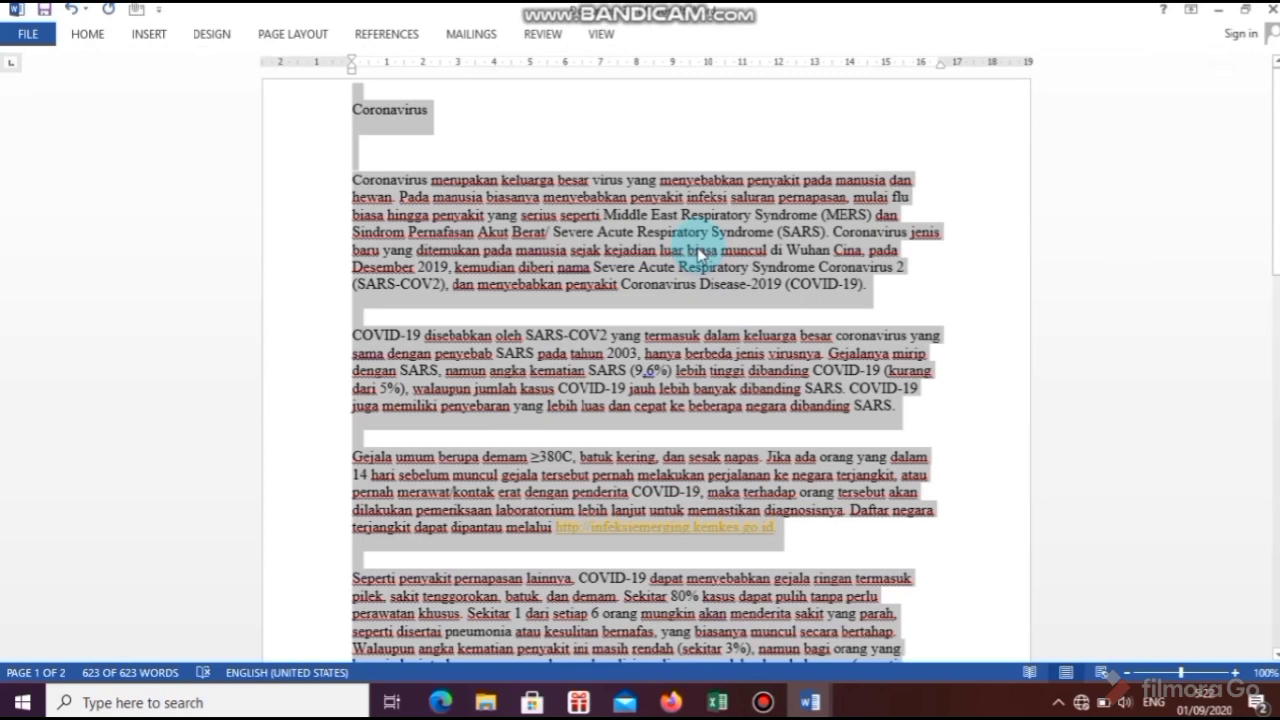
pyautogui.hotkey('ctrl', 'e')
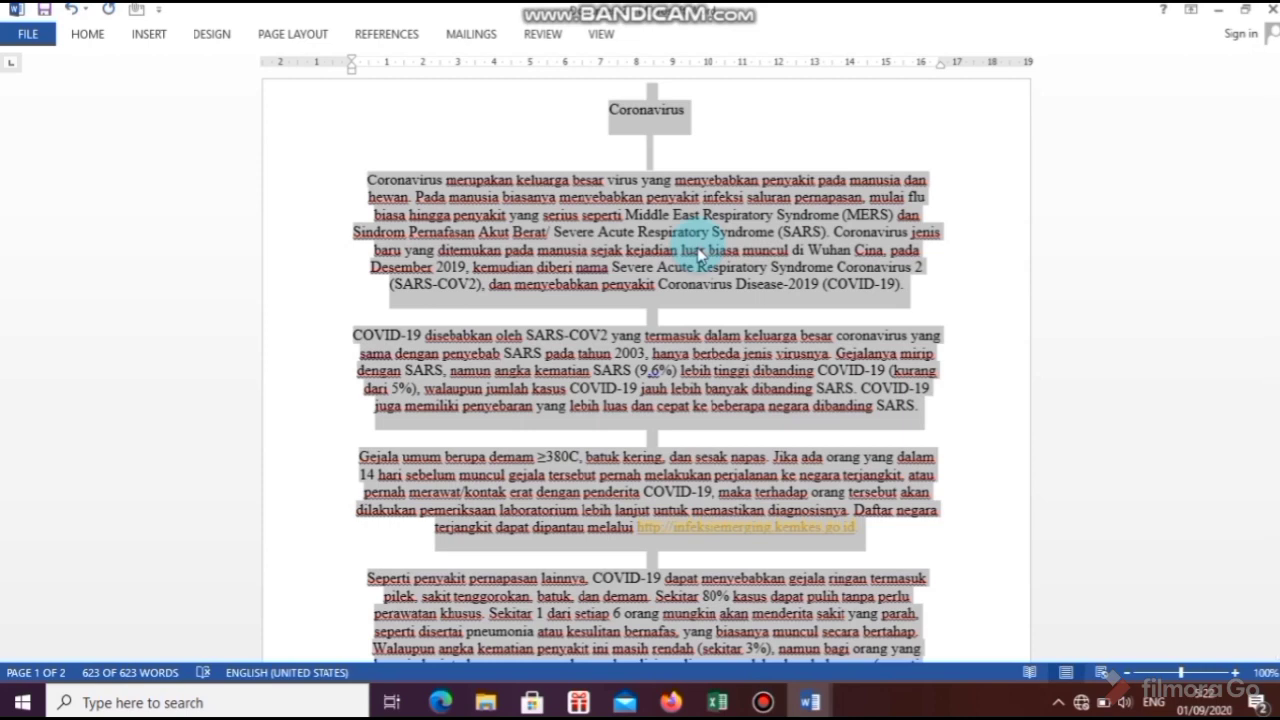
pyautogui.hotkey('ctrl', 'r')
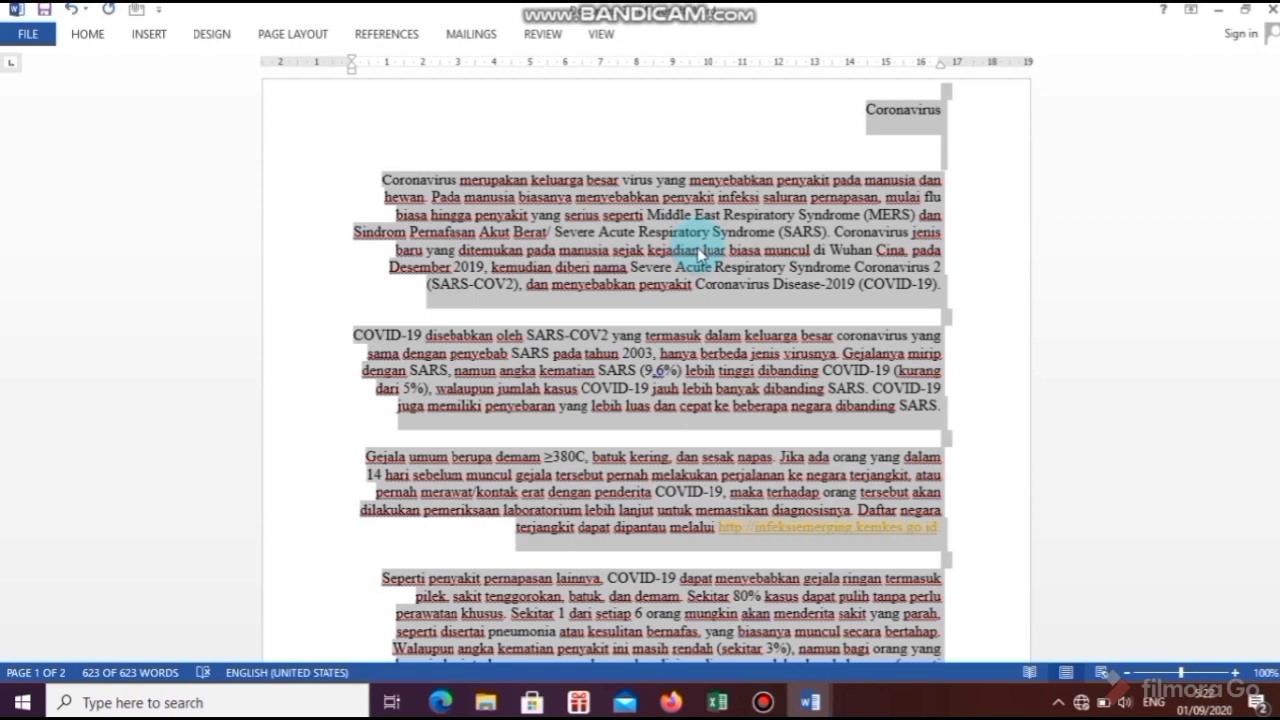
pyautogui.hotkey('ctrl', 'j')
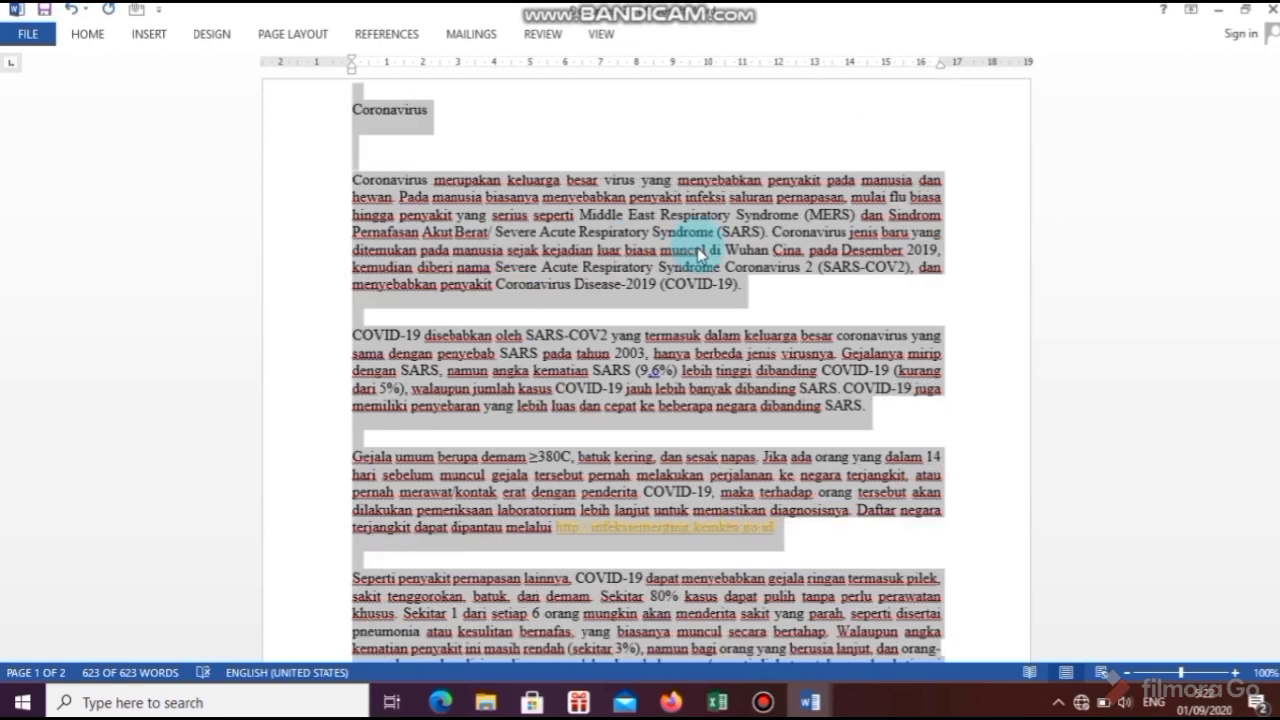
# Step: Deselect the text and center only the "Coronavirus" title line
pyautogui.click(849, 376)
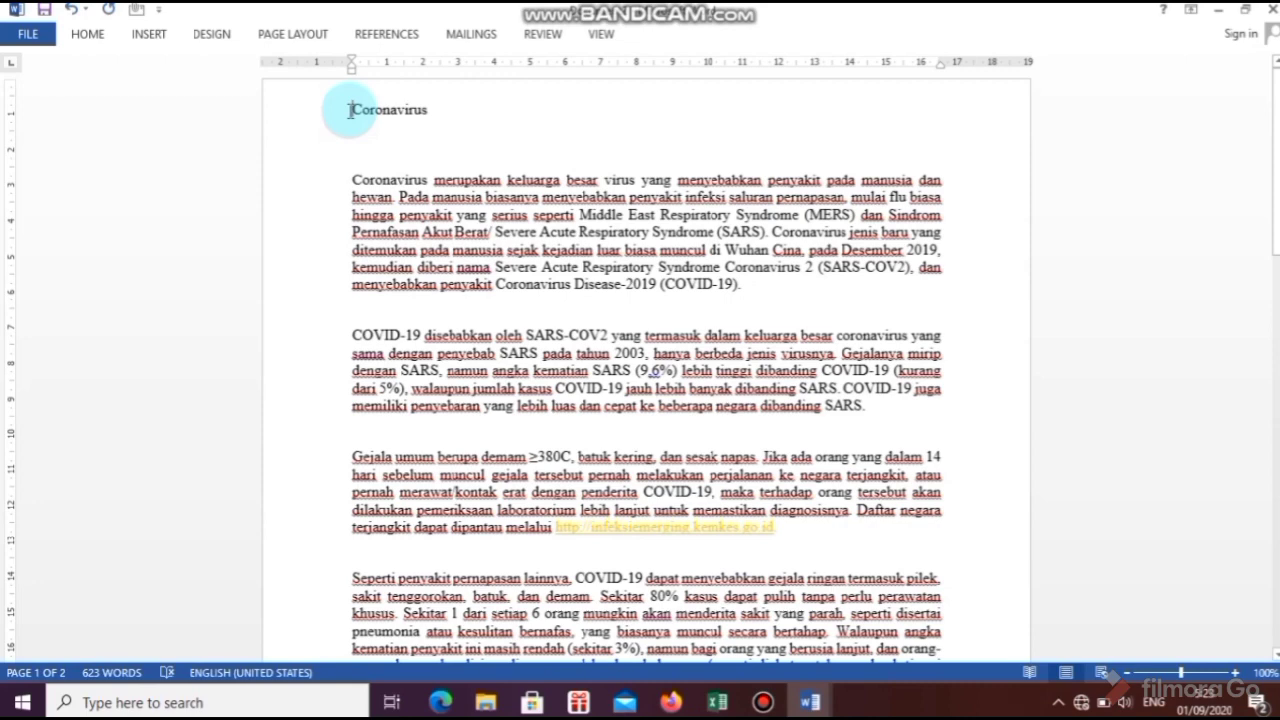
pyautogui.hotkey('ctrl', 'e')
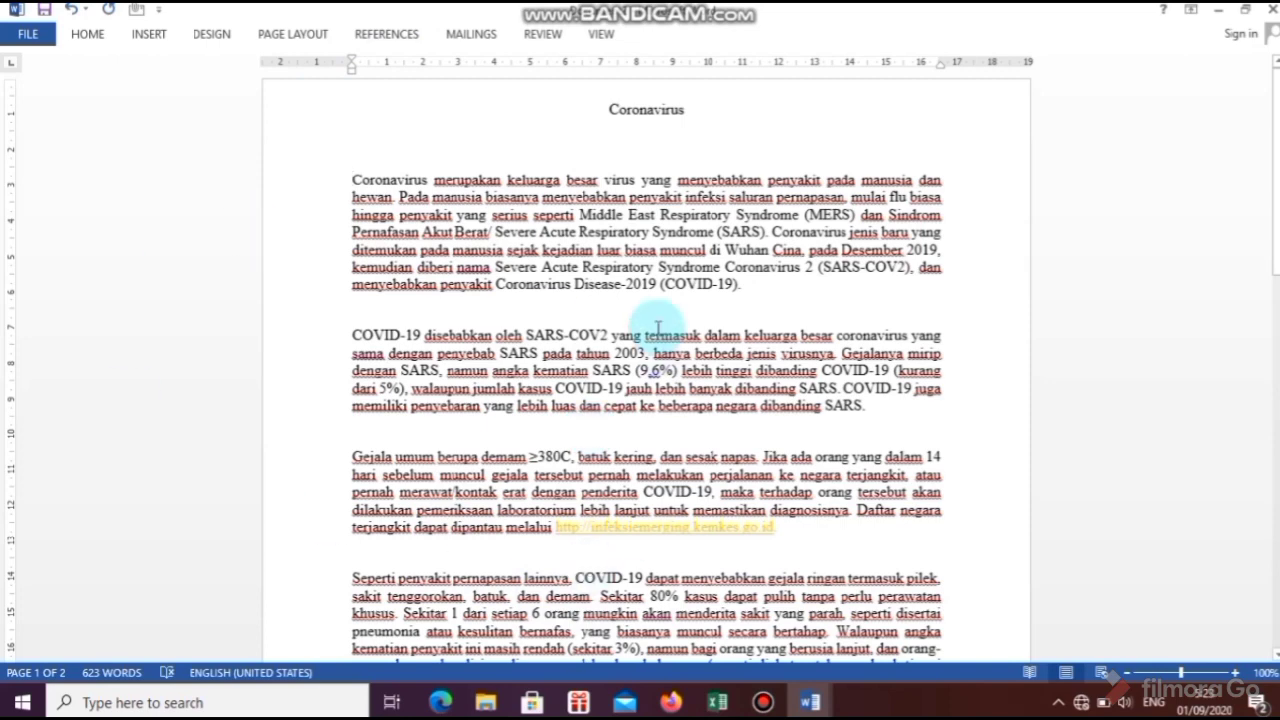
# Step: Look through the page setup commands and the preset page margins without applying one
pyautogui.click(88, 36)
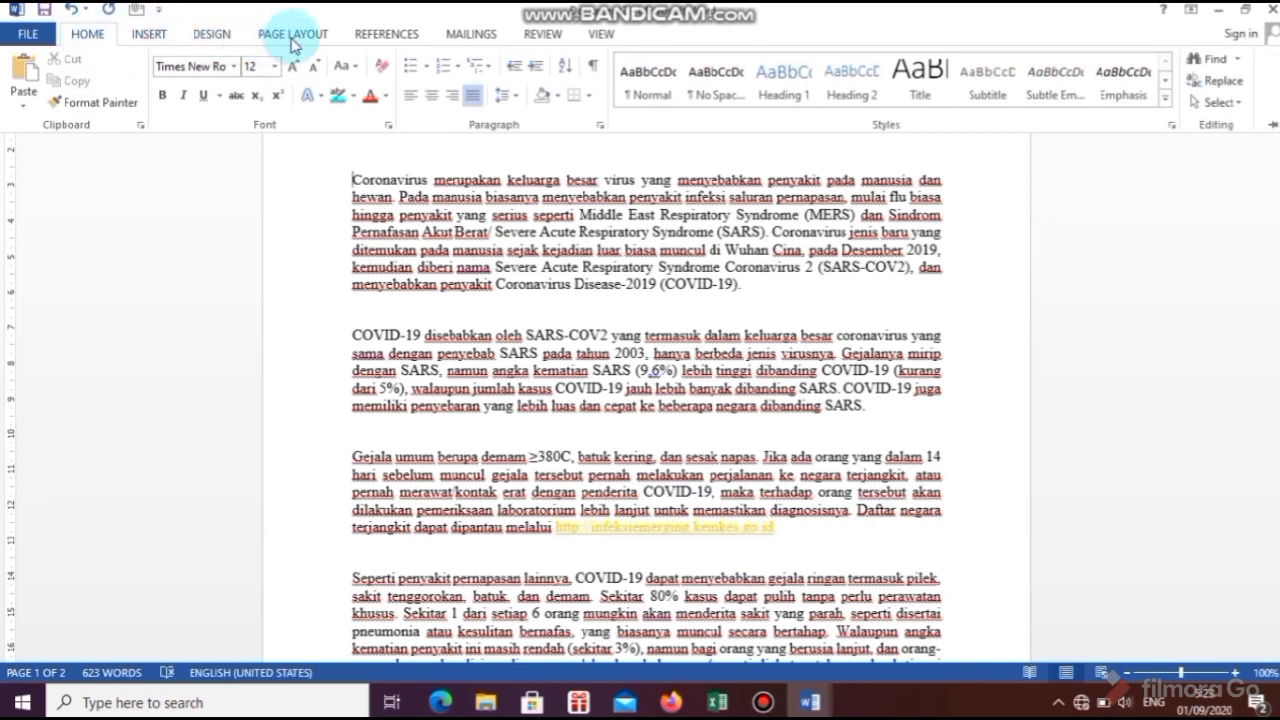
pyautogui.click(294, 36)
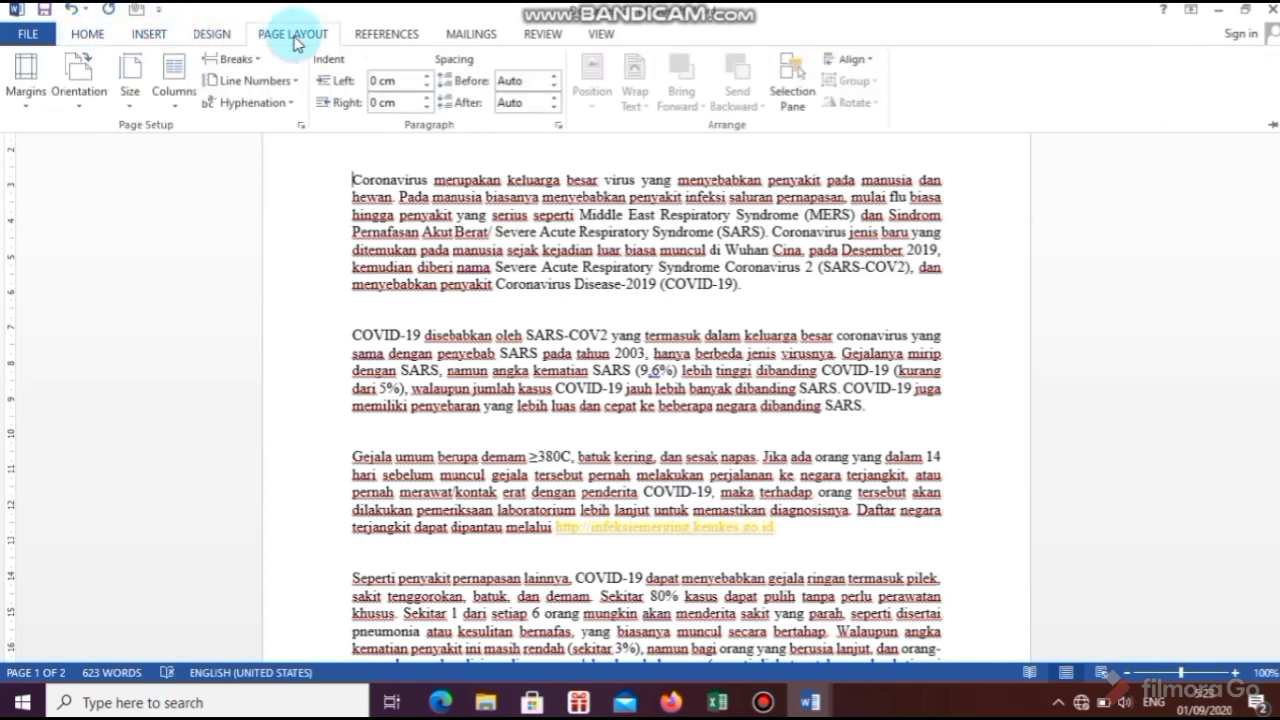
pyautogui.click(26, 85)
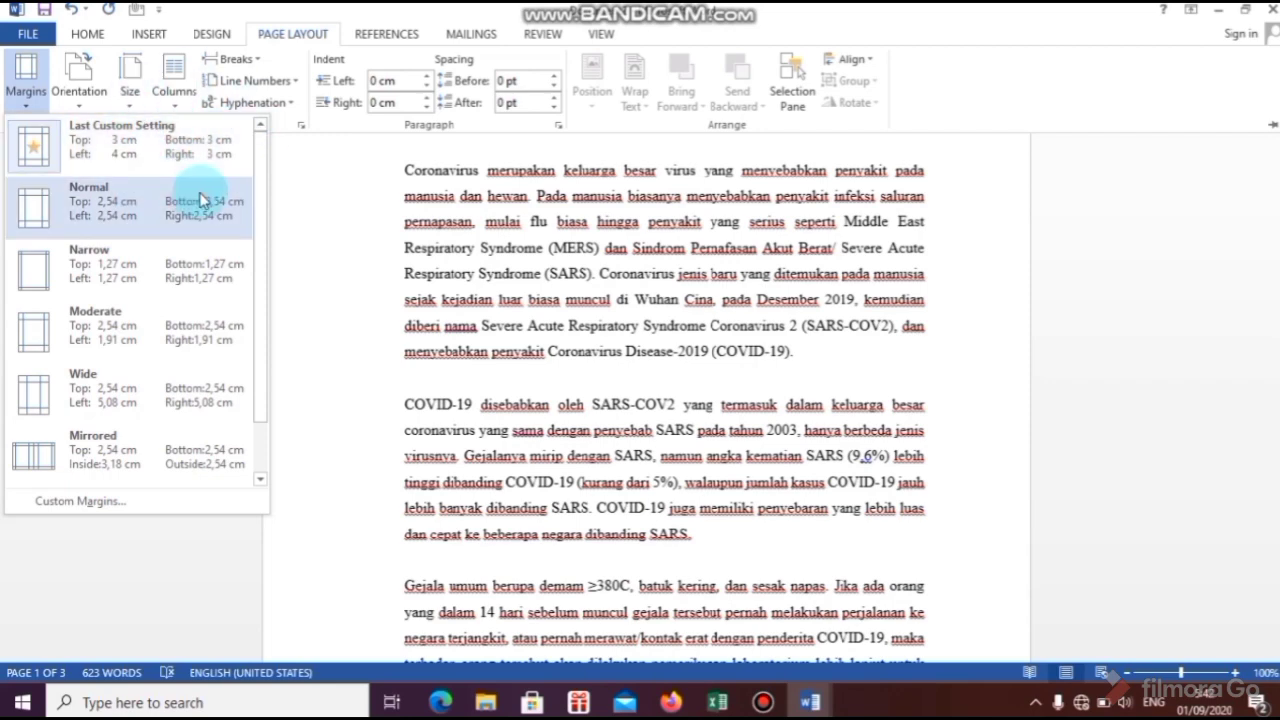
pyautogui.click(314, 257)
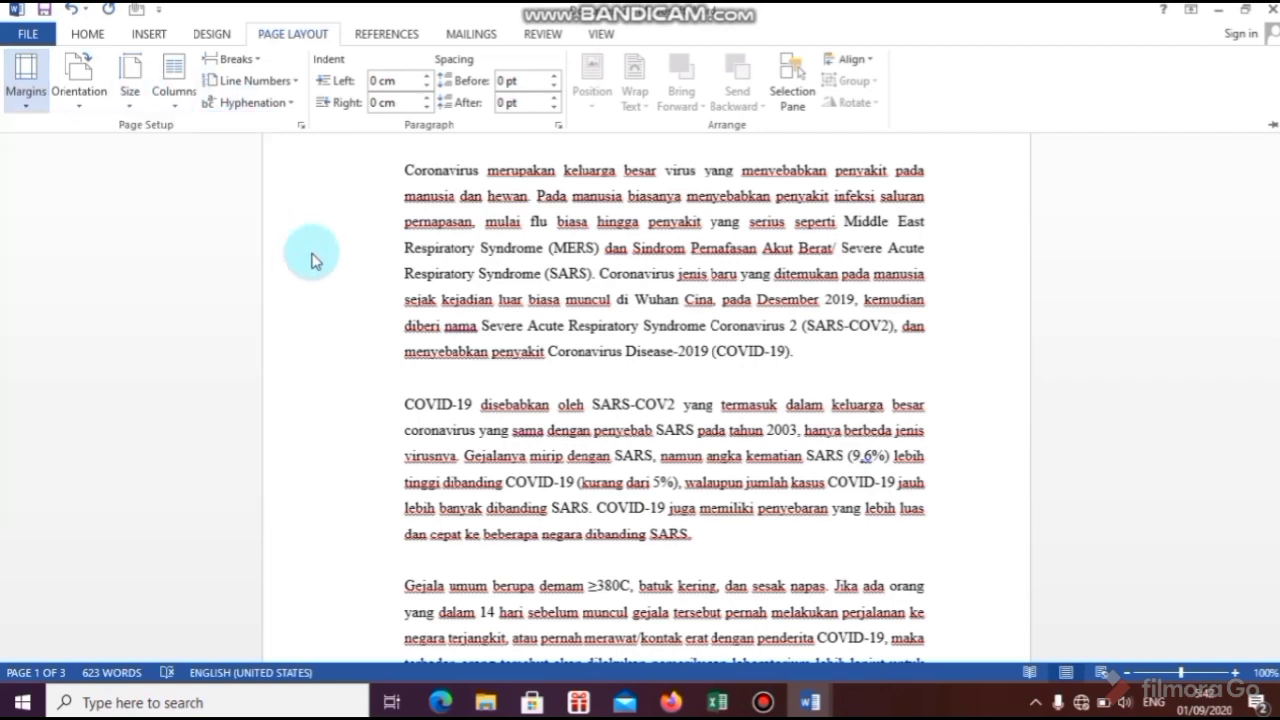
# Step: Set the measurement units to Centimeters in the advanced display options of Word and save the options
pyautogui.click(30, 34)
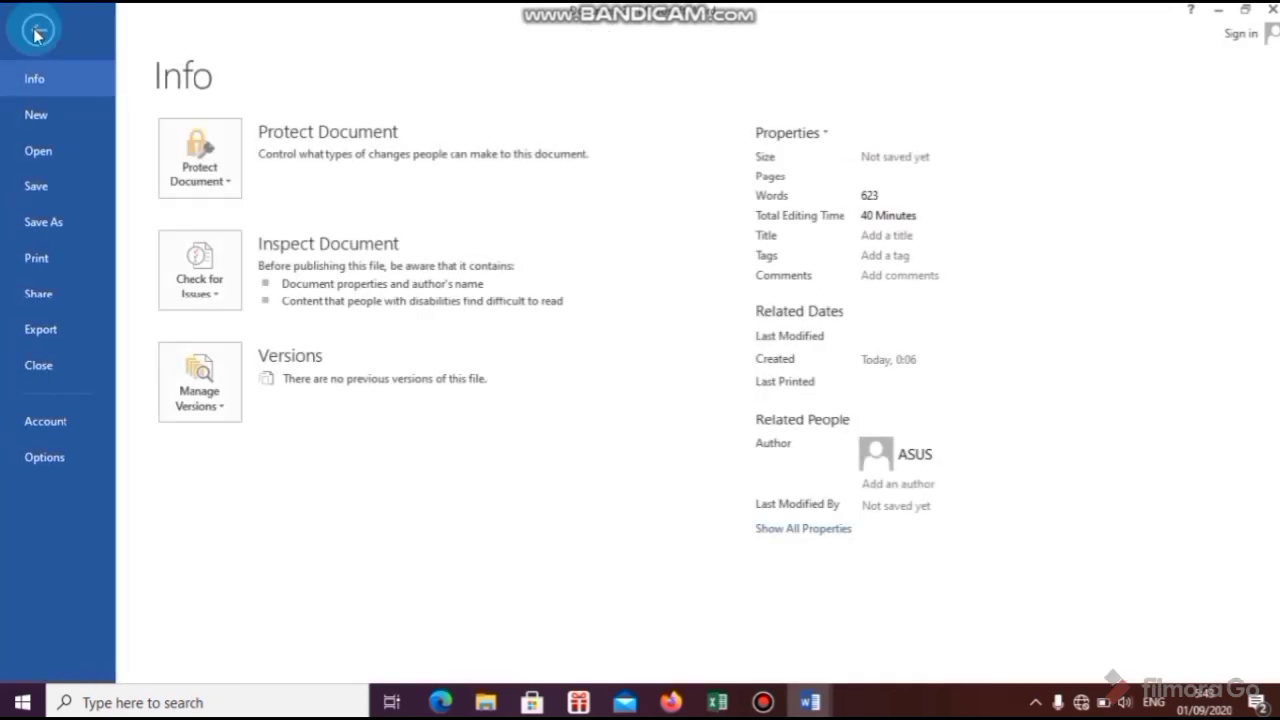
pyautogui.click(62, 456)
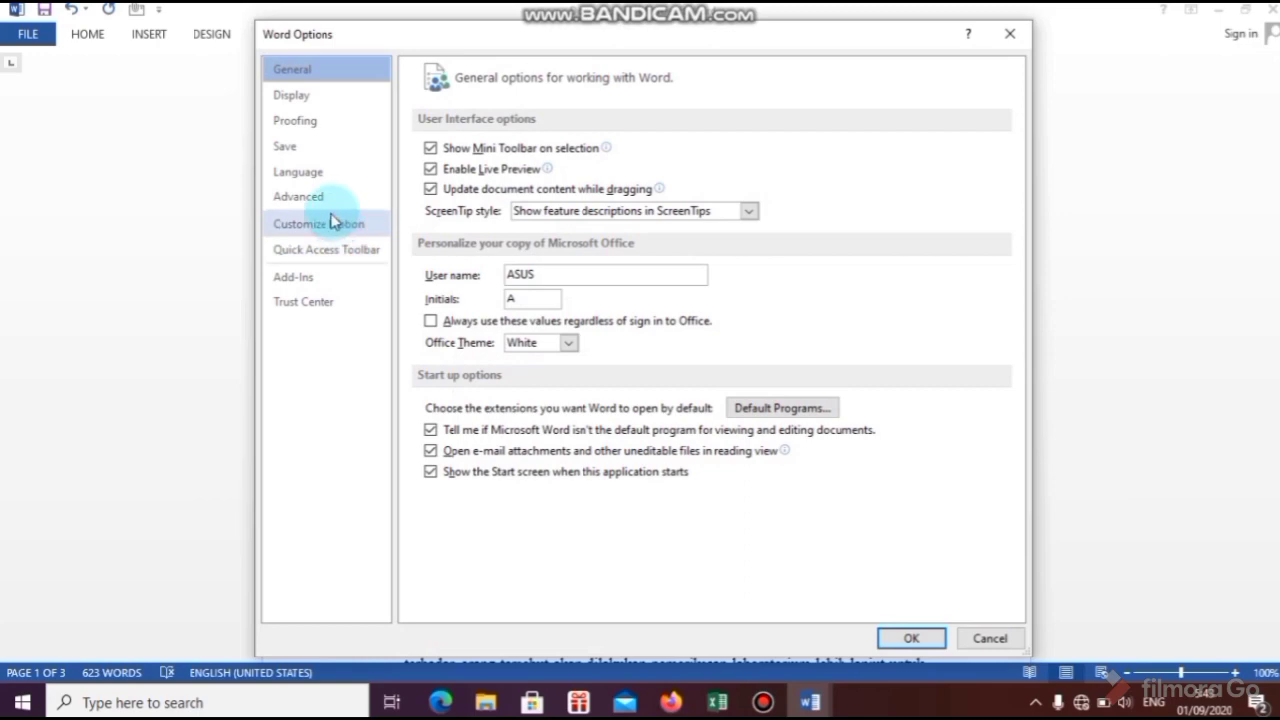
pyautogui.click(320, 208)
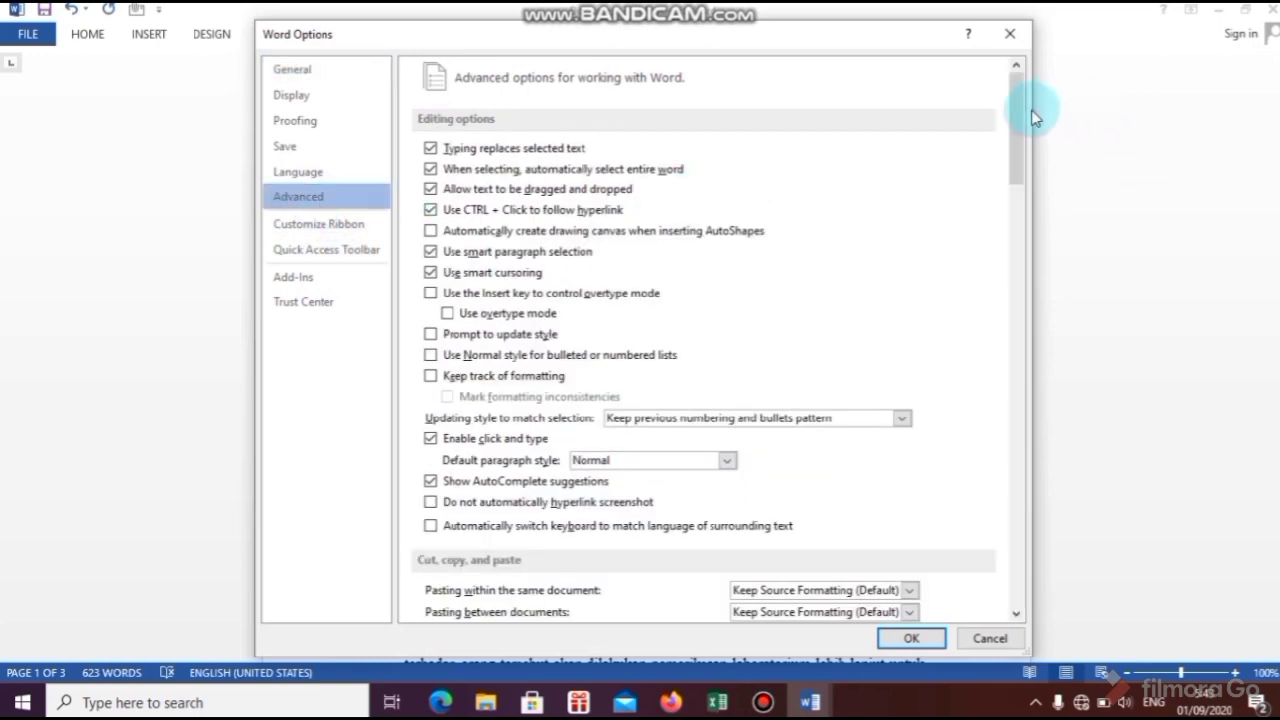
pyautogui.moveTo(1022, 120); pyautogui.dragTo(1018, 328)
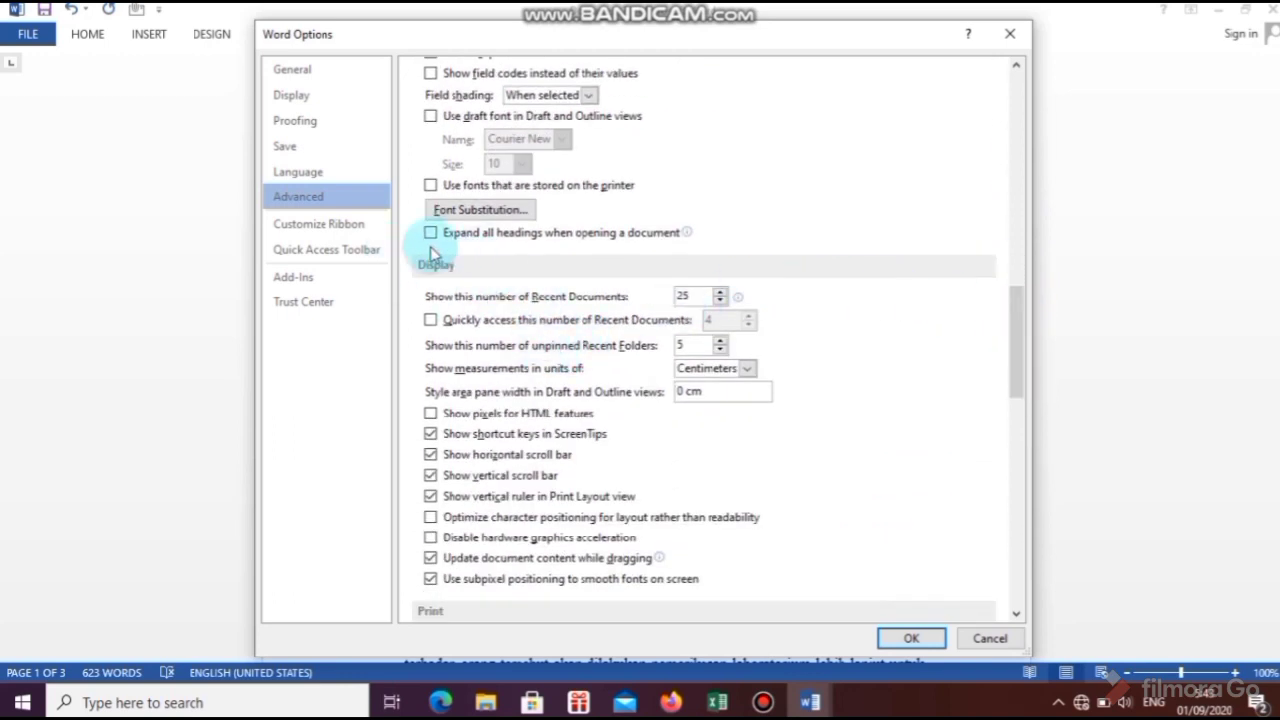
pyautogui.click(748, 369)
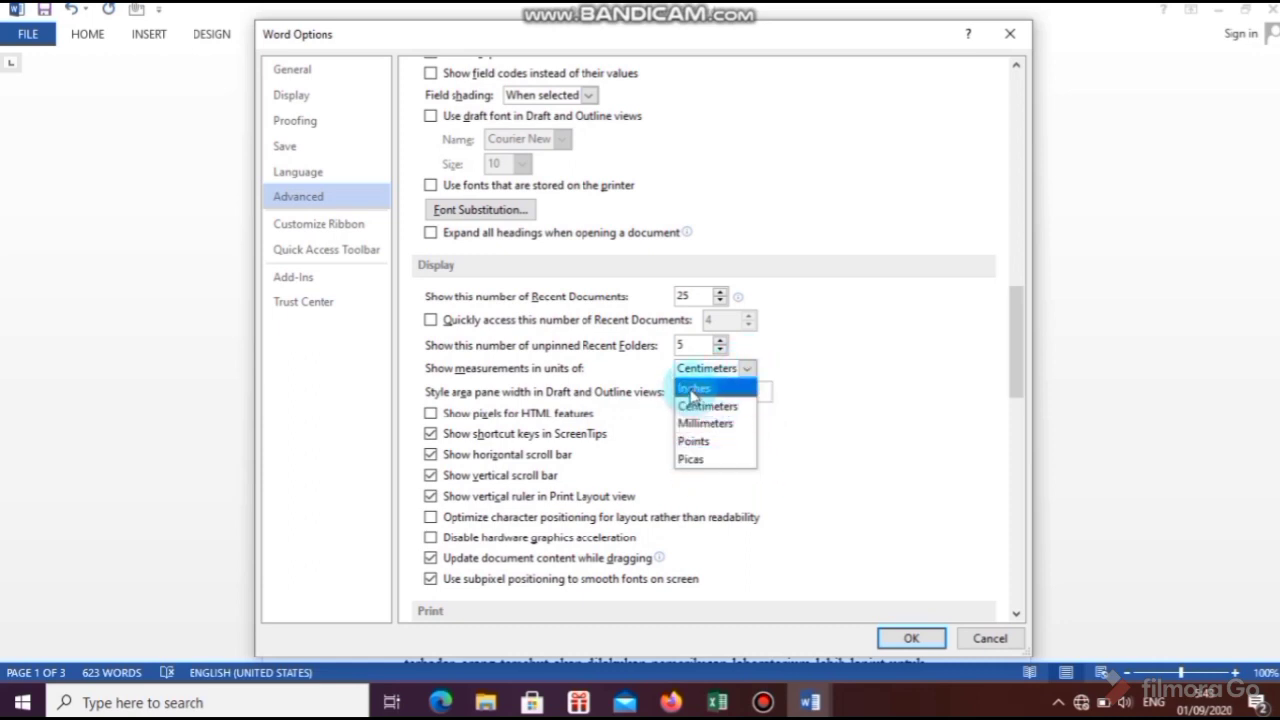
pyautogui.click(705, 410)
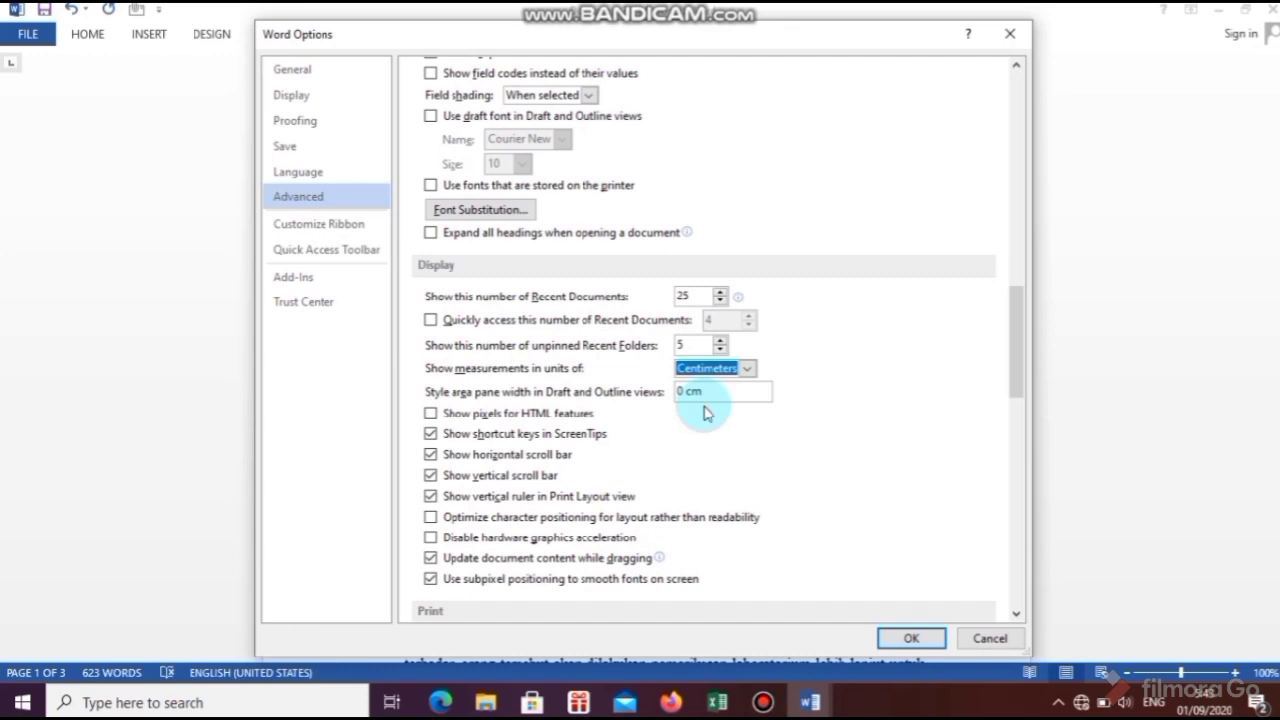
pyautogui.click(893, 645)
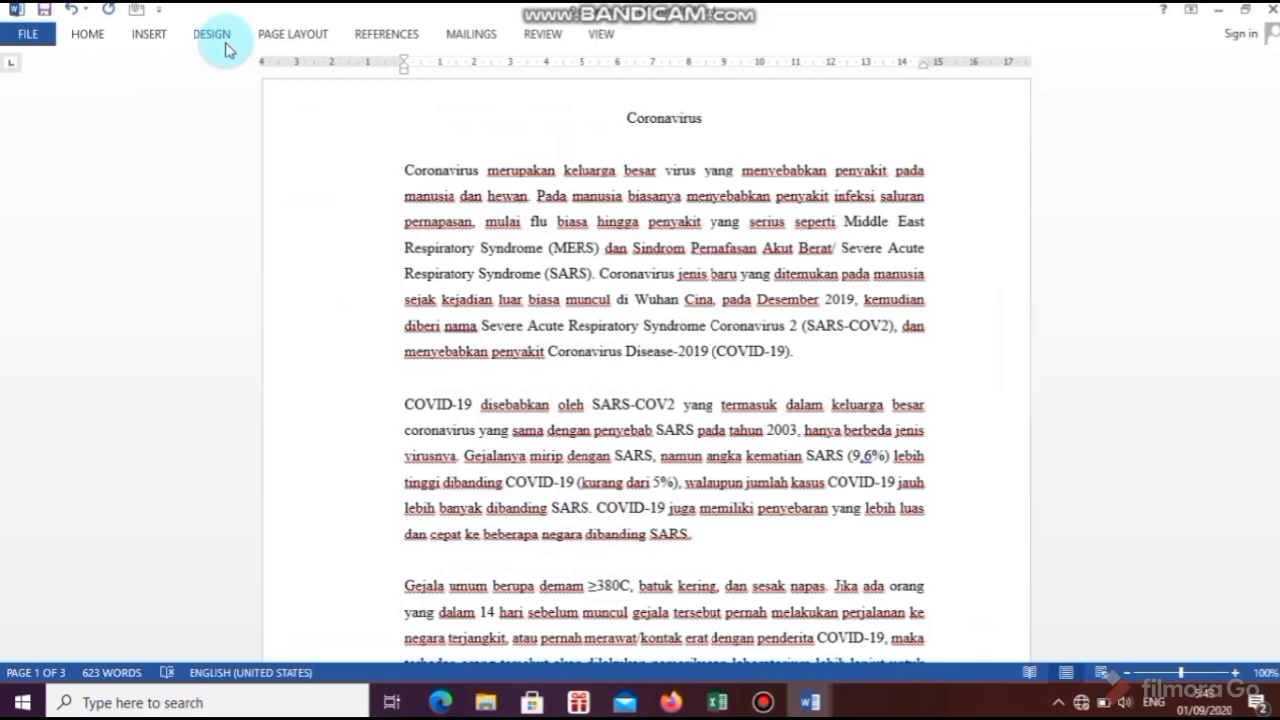
# Step: Apply custom portrait page margins of 3 cm top, bottom and right and 4 cm left to the whole document
pyautogui.click(294, 34)
pyautogui.click(22, 85)
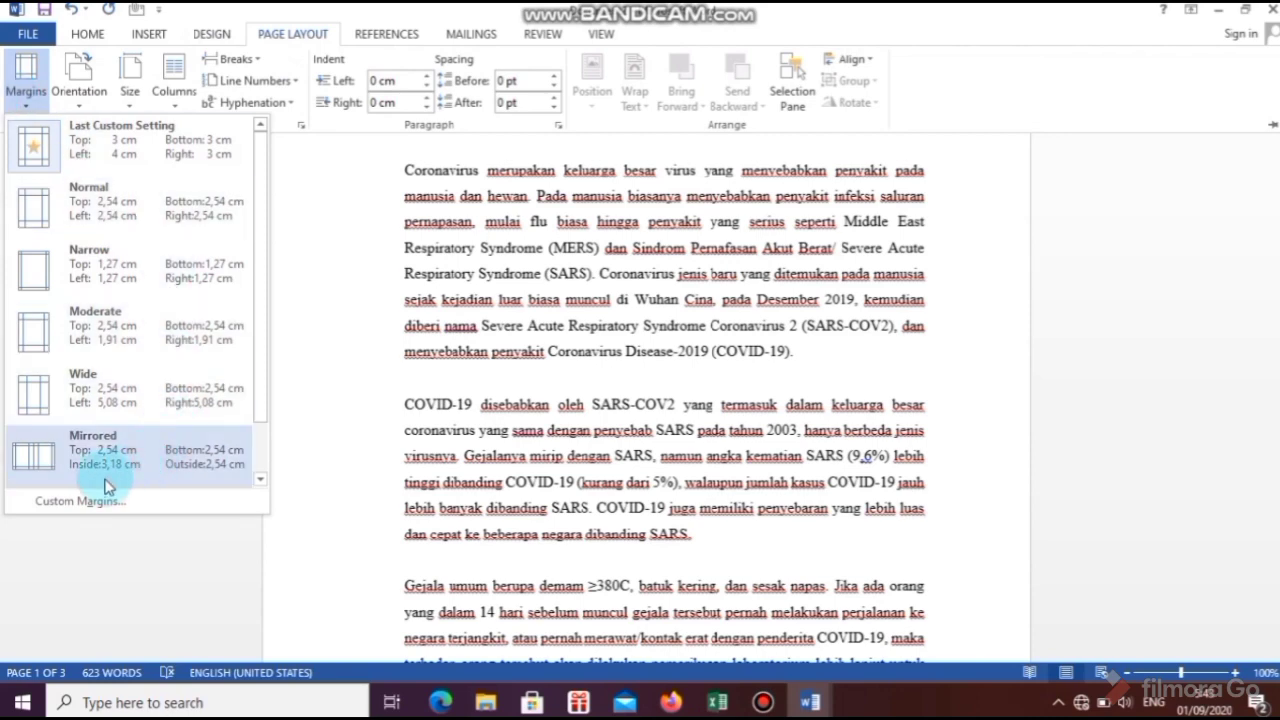
pyautogui.click(83, 501)
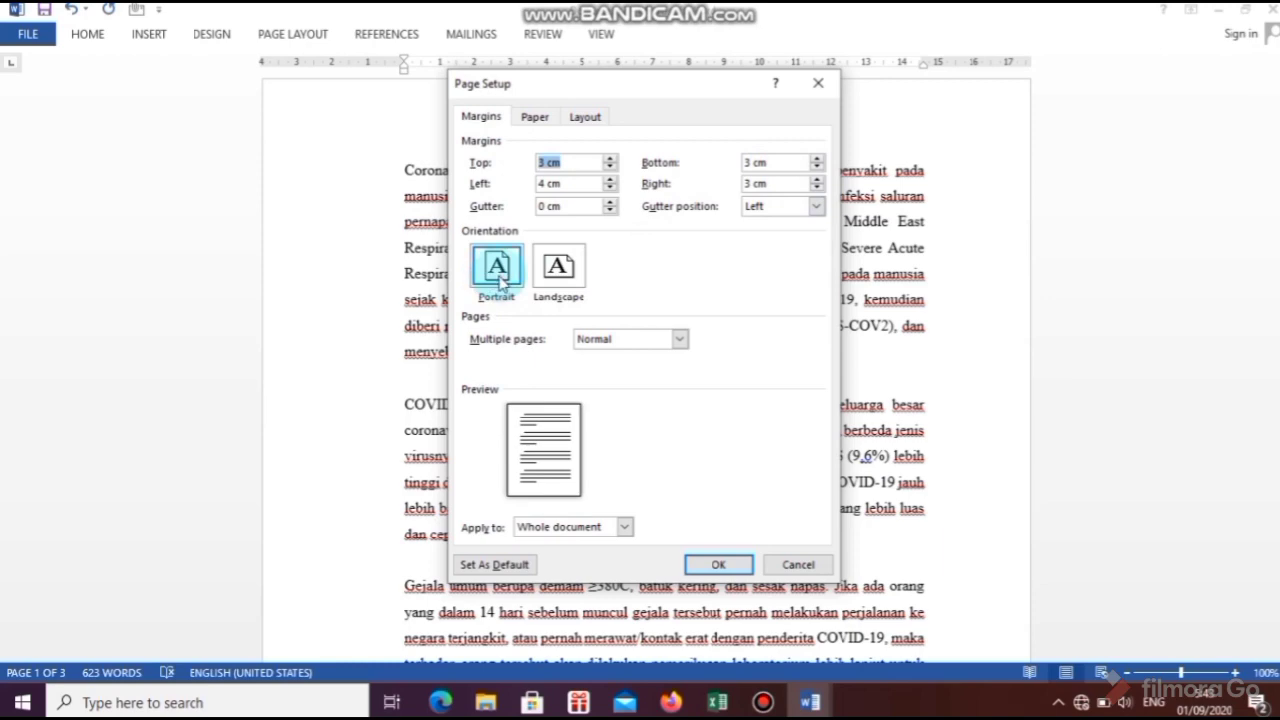
pyautogui.click(719, 565)
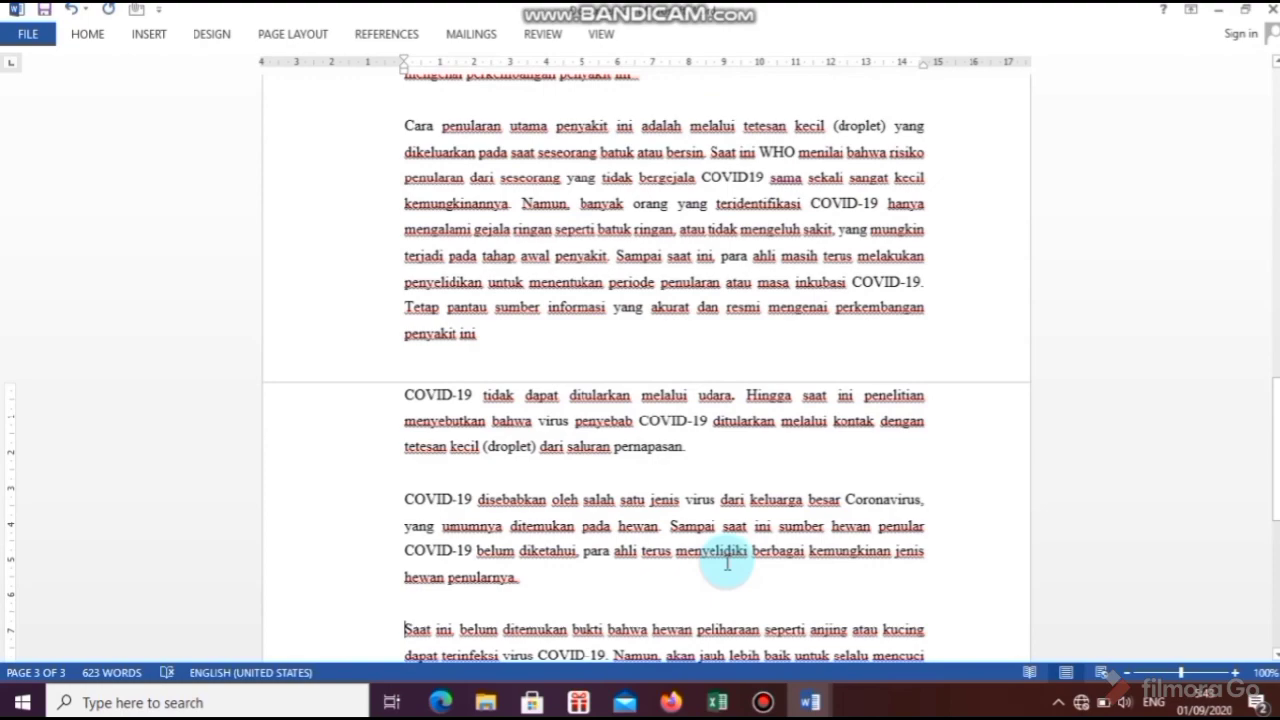
# Step: Make the "Coronavirus" title at the start of the article bold and enlarge it to 16 pt
pyautogui.moveTo(1276, 402); pyautogui.dragTo(1276, 92)
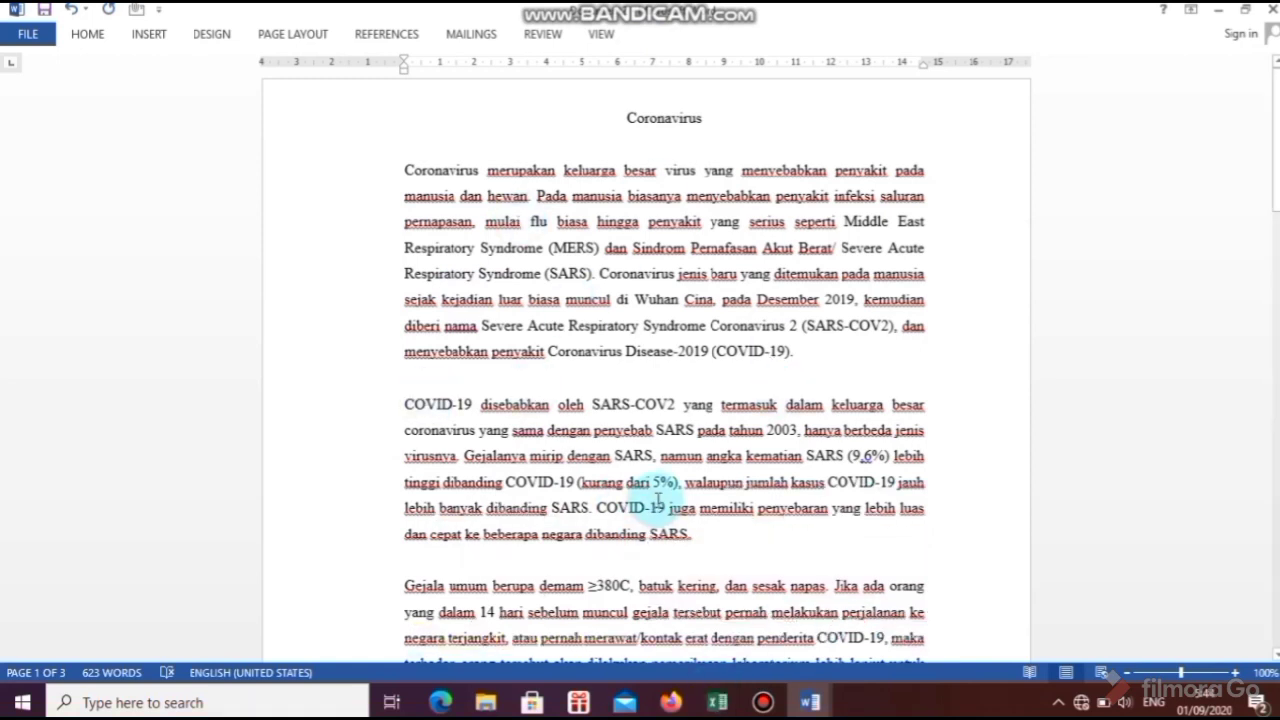
pyautogui.doubleClick(661, 118)
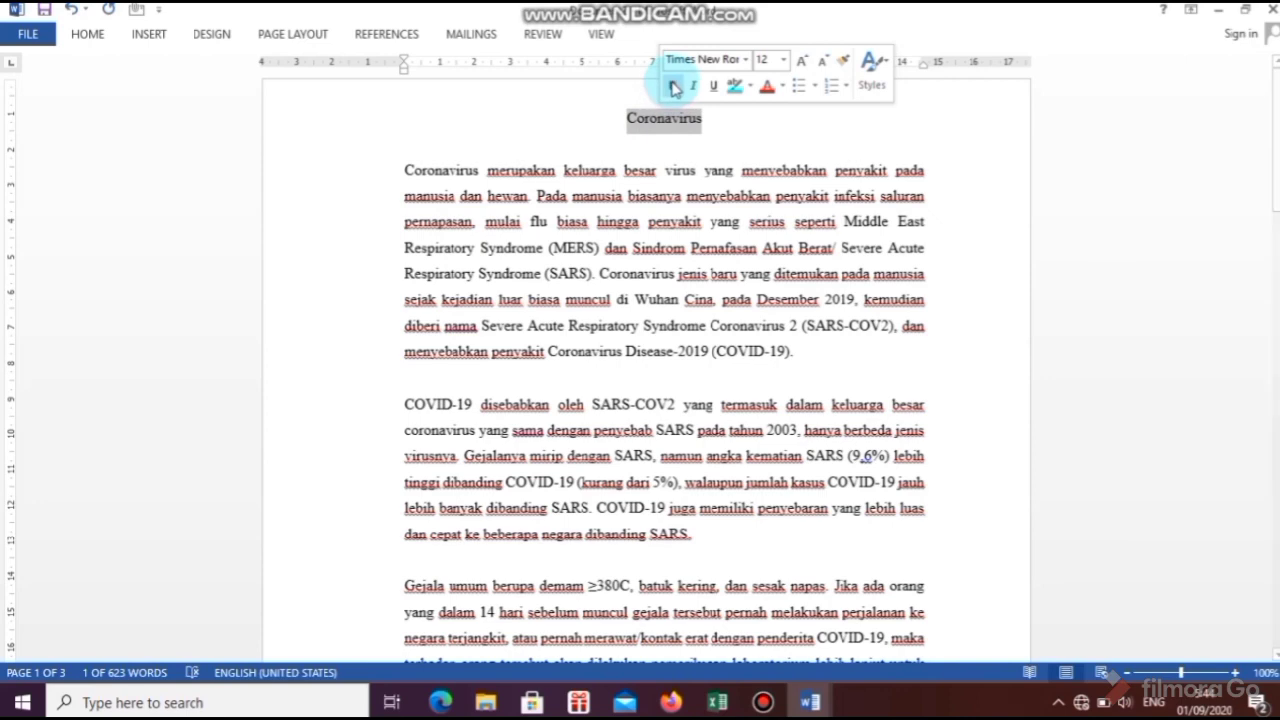
pyautogui.click(673, 86)
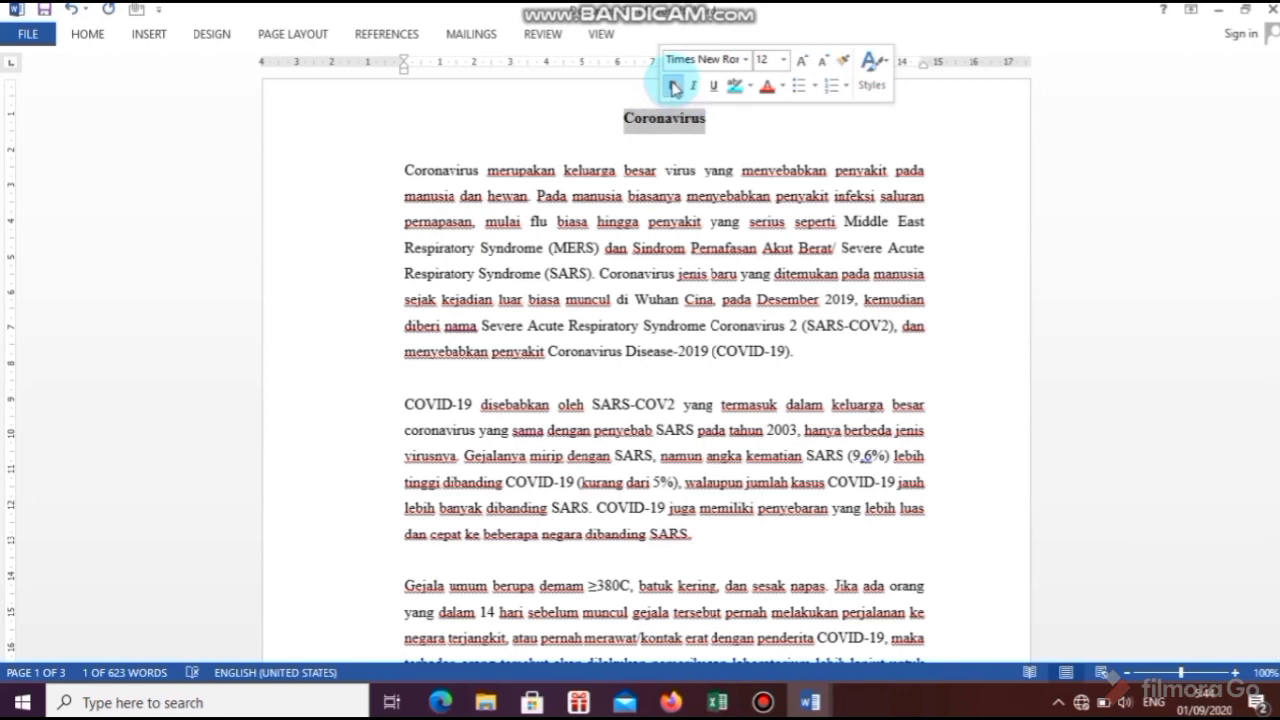
pyautogui.click(801, 64)
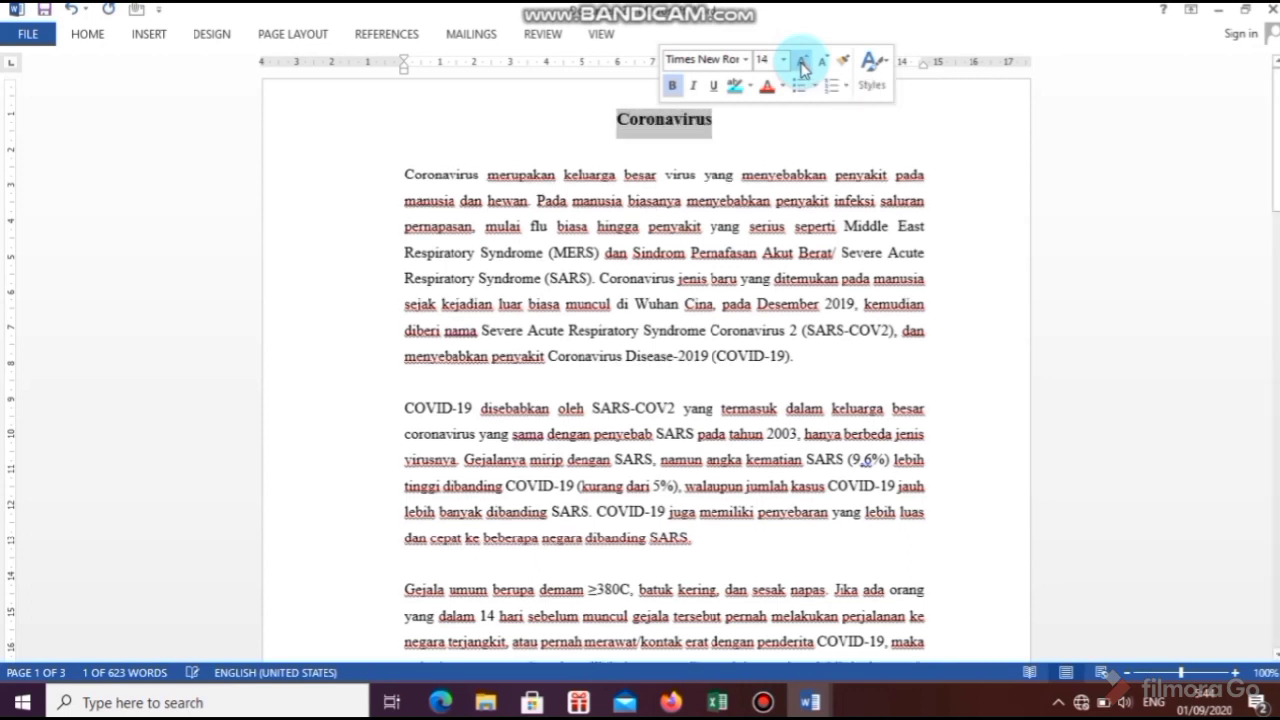
pyautogui.click(801, 64)
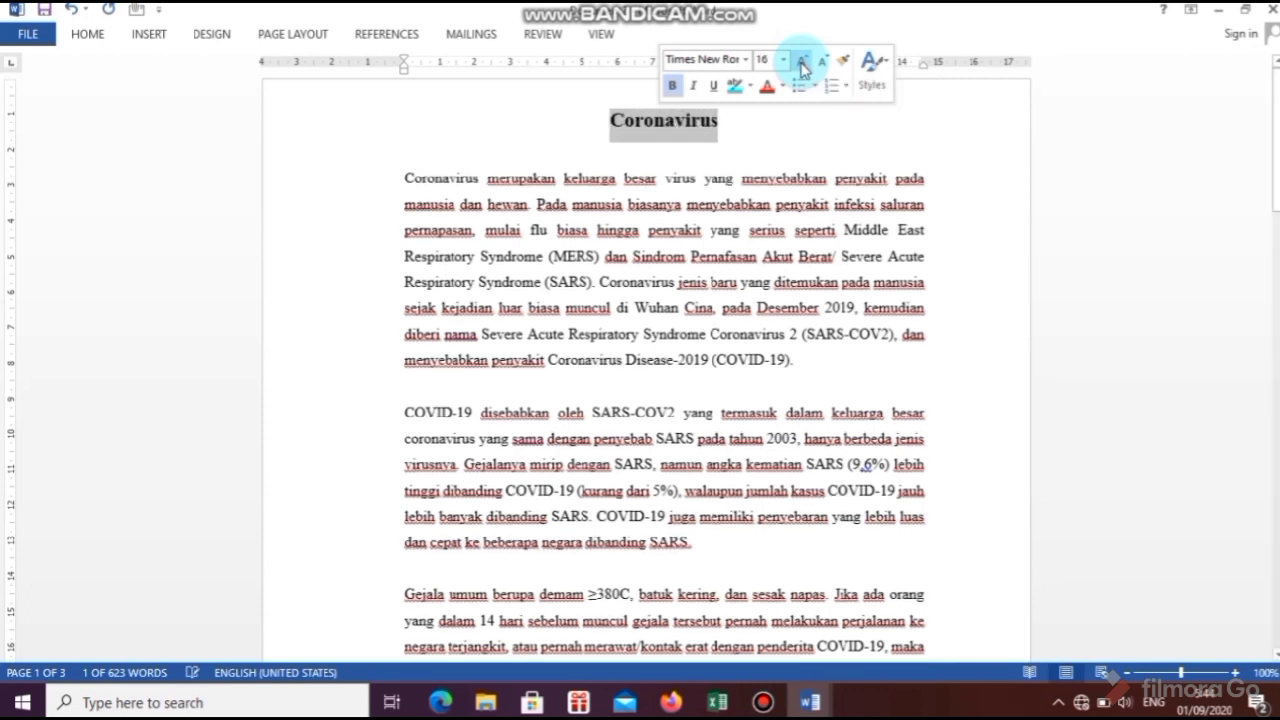
pyautogui.click(722, 202)
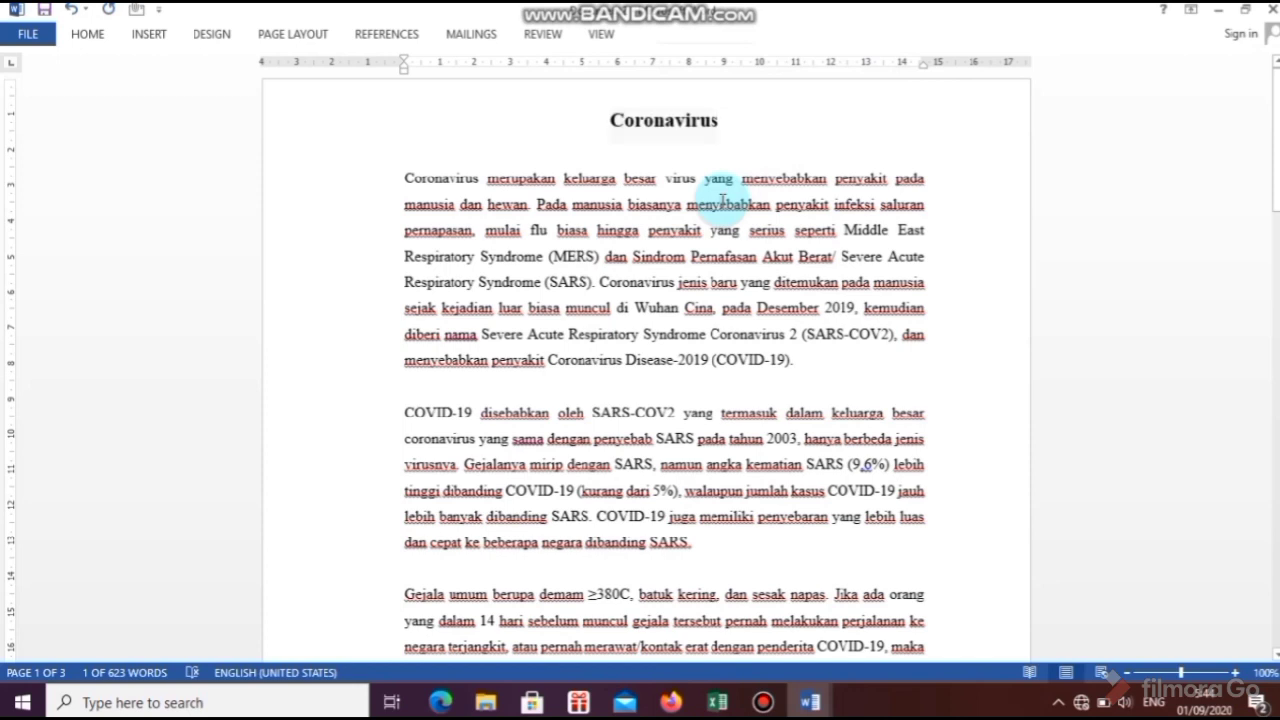
# Step: Try a tabbed first-line indent on the opening paragraph twice, removing it each time
pyautogui.click(405, 178)
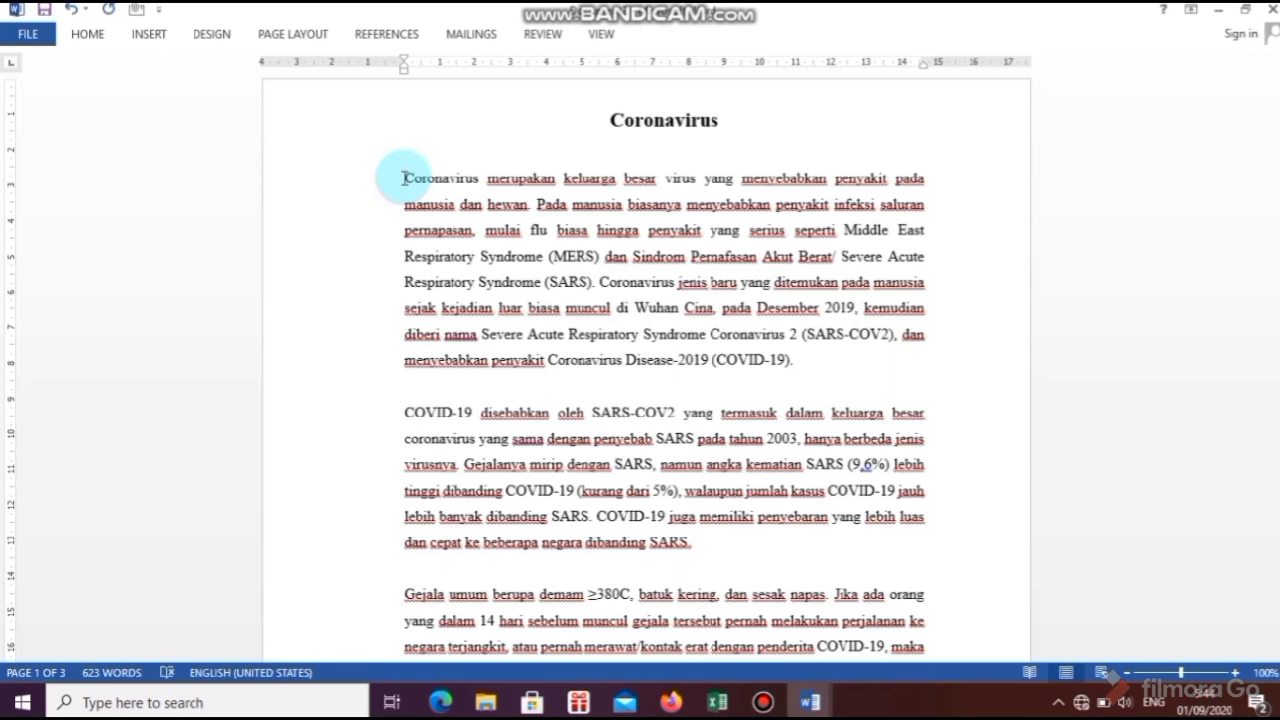
pyautogui.press('Tab')
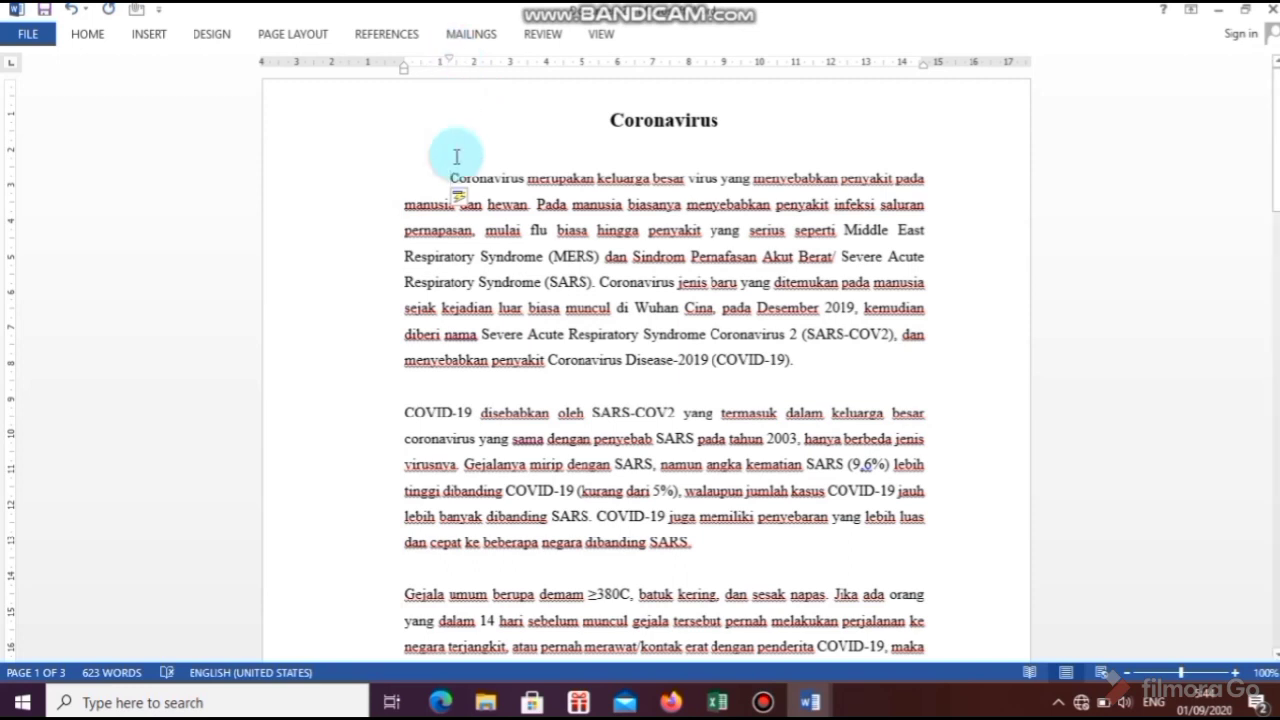
pyautogui.press('BackSpace')
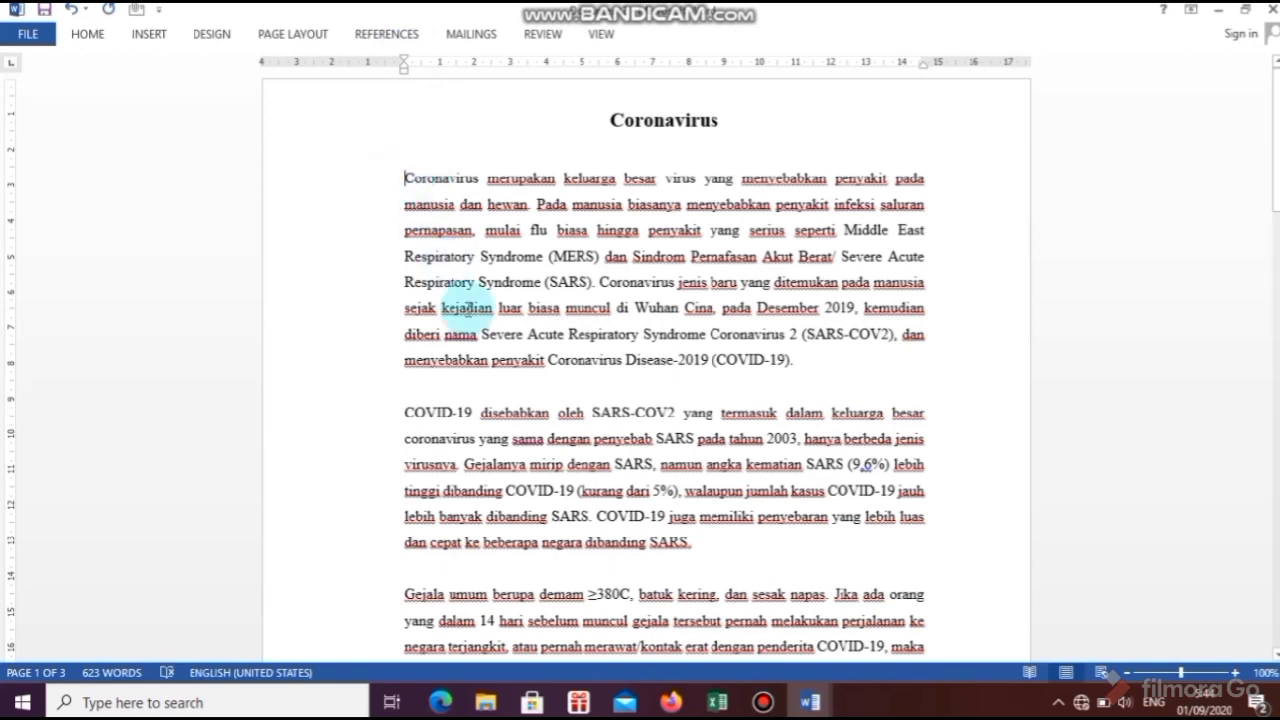
pyautogui.press('Tab')
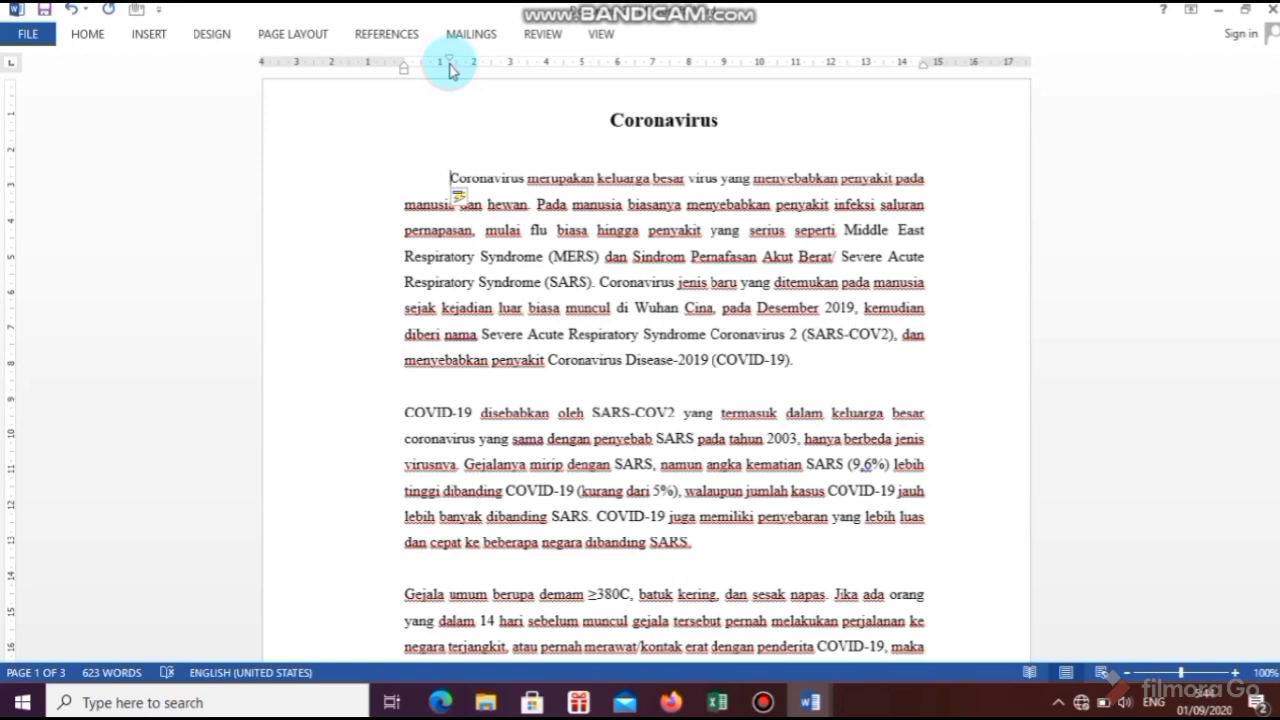
pyautogui.press('BackSpace')
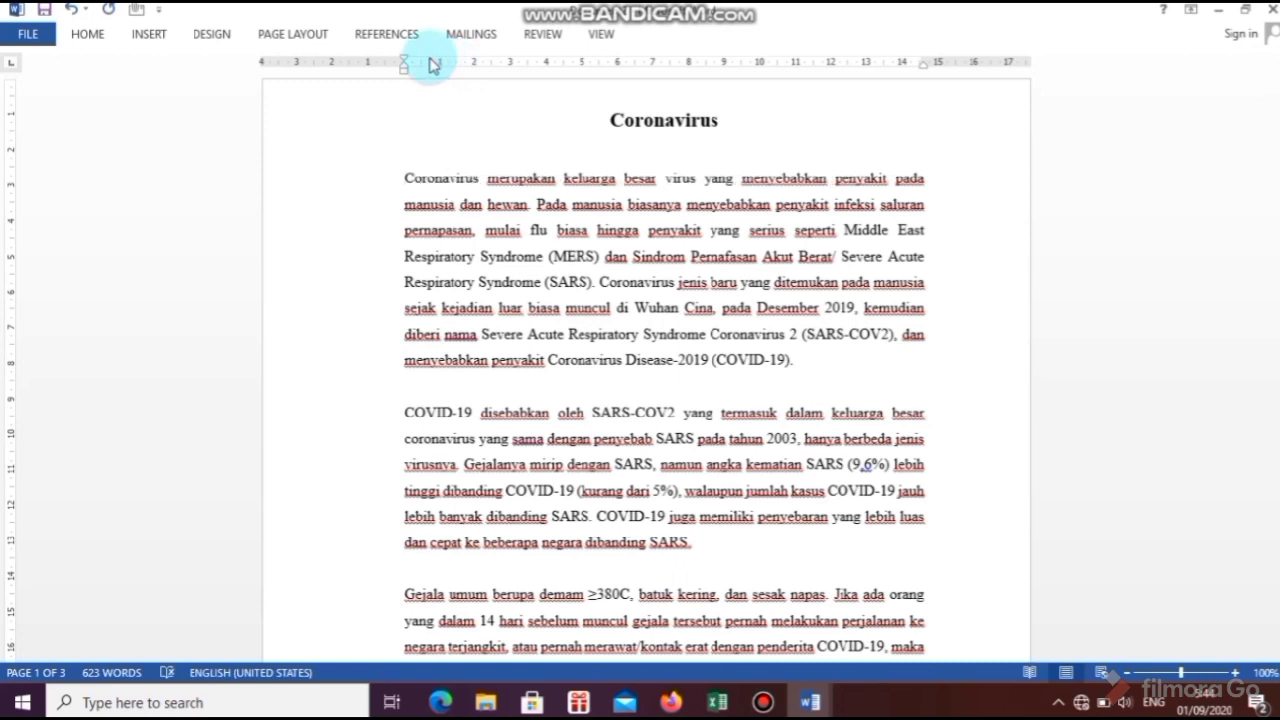
# Step: Indent the first line of the opening paragraph by about 1.25 cm with the ruler's indent marker
pyautogui.moveTo(407, 63)
pyautogui.mouseDown()
pyautogui.moveTo(457, 63)
pyautogui.moveTo(500, 120)
pyautogui.moveTo(449, 120)
pyautogui.mouseUp()
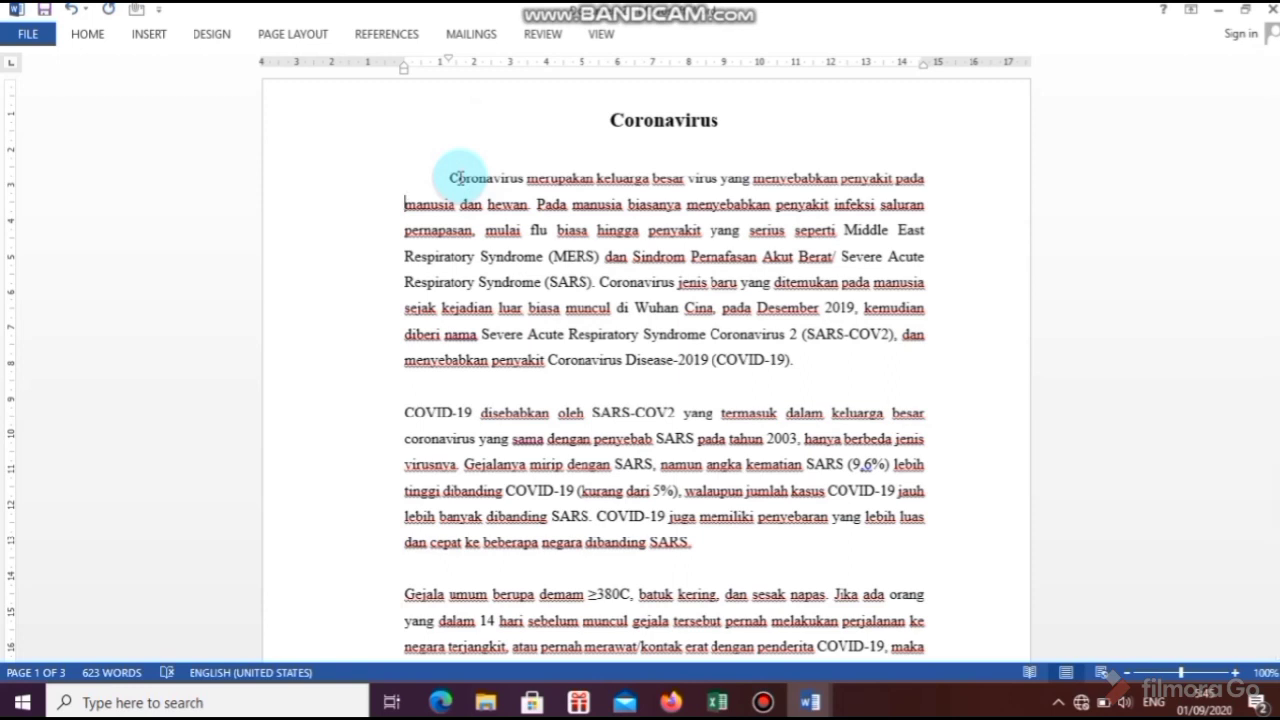
# Step: Turn the first letter "C" of the opening paragraph into a Dropped drop cap in Times New Roman spanning 4 lines
pyautogui.moveTo(460, 178); pyautogui.dragTo(452, 179)
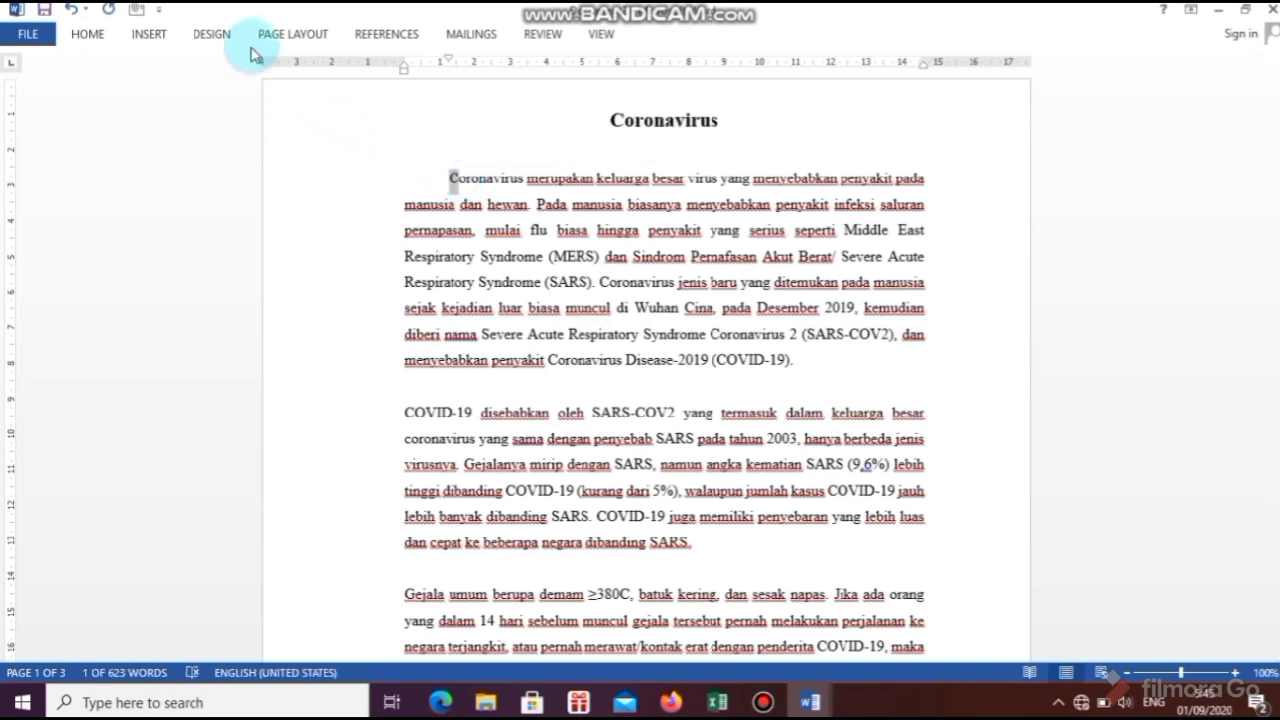
pyautogui.click(150, 36)
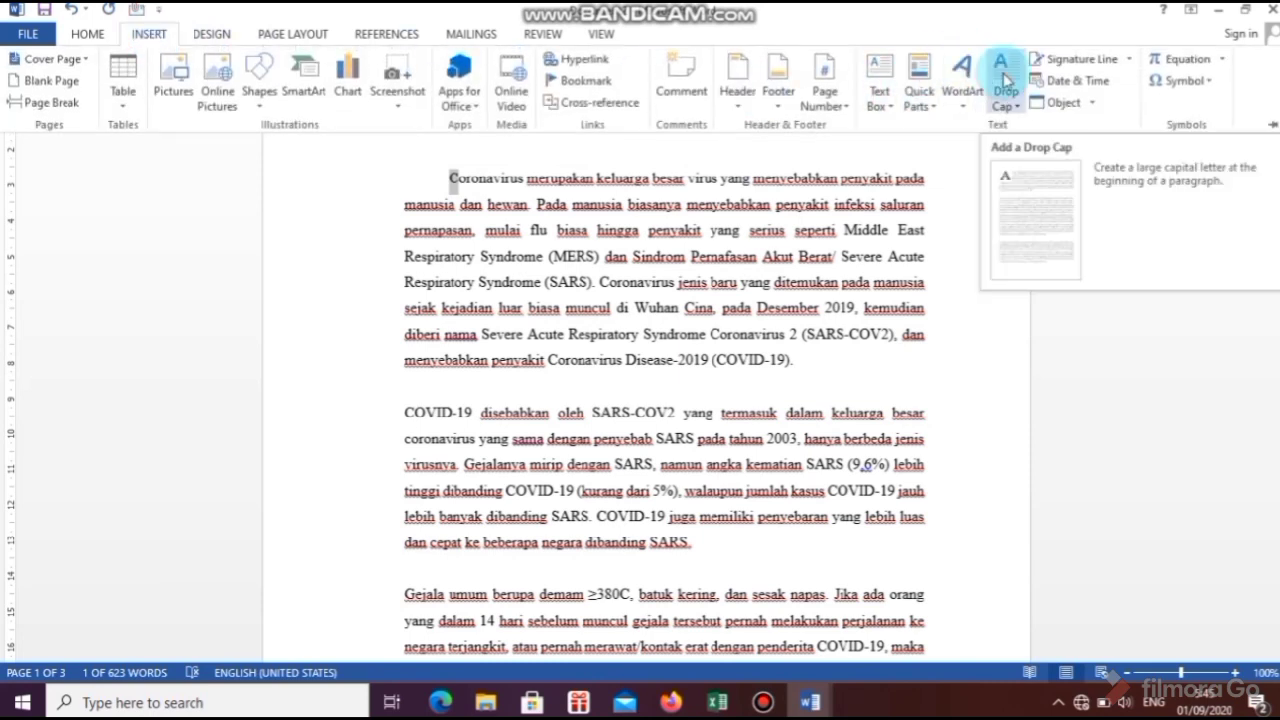
pyautogui.click(1015, 108)
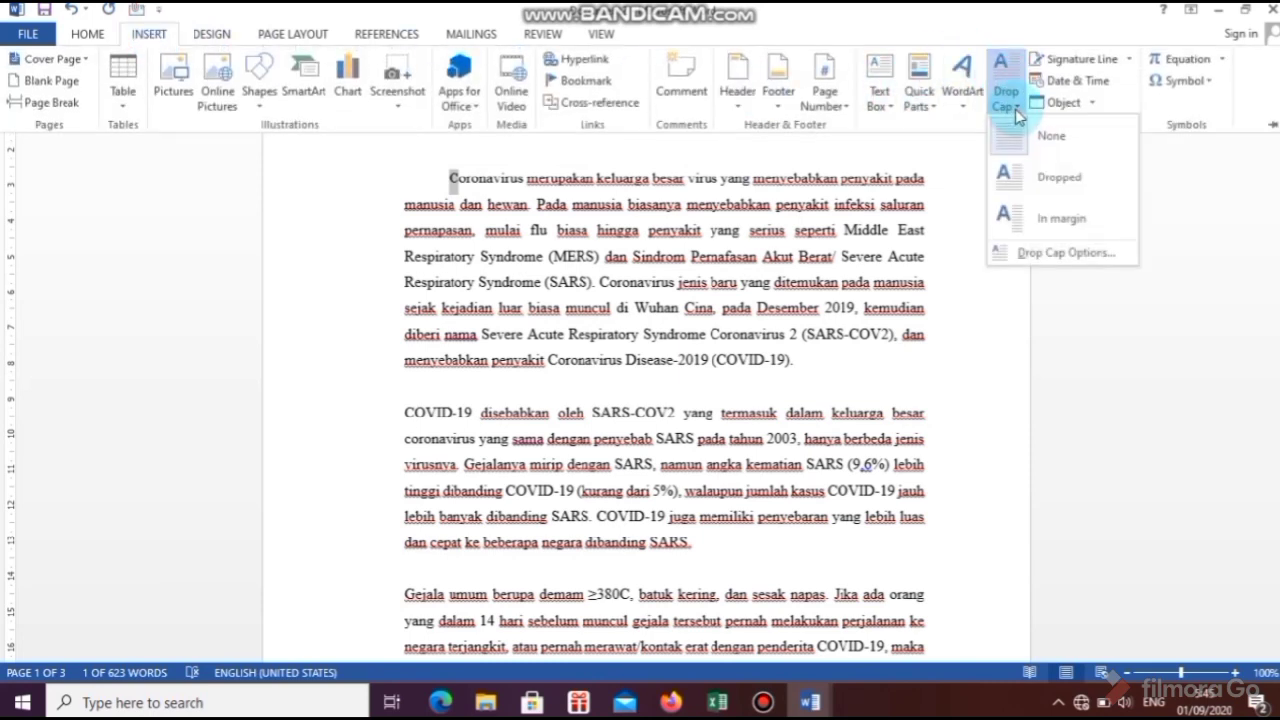
pyautogui.click(1057, 179)
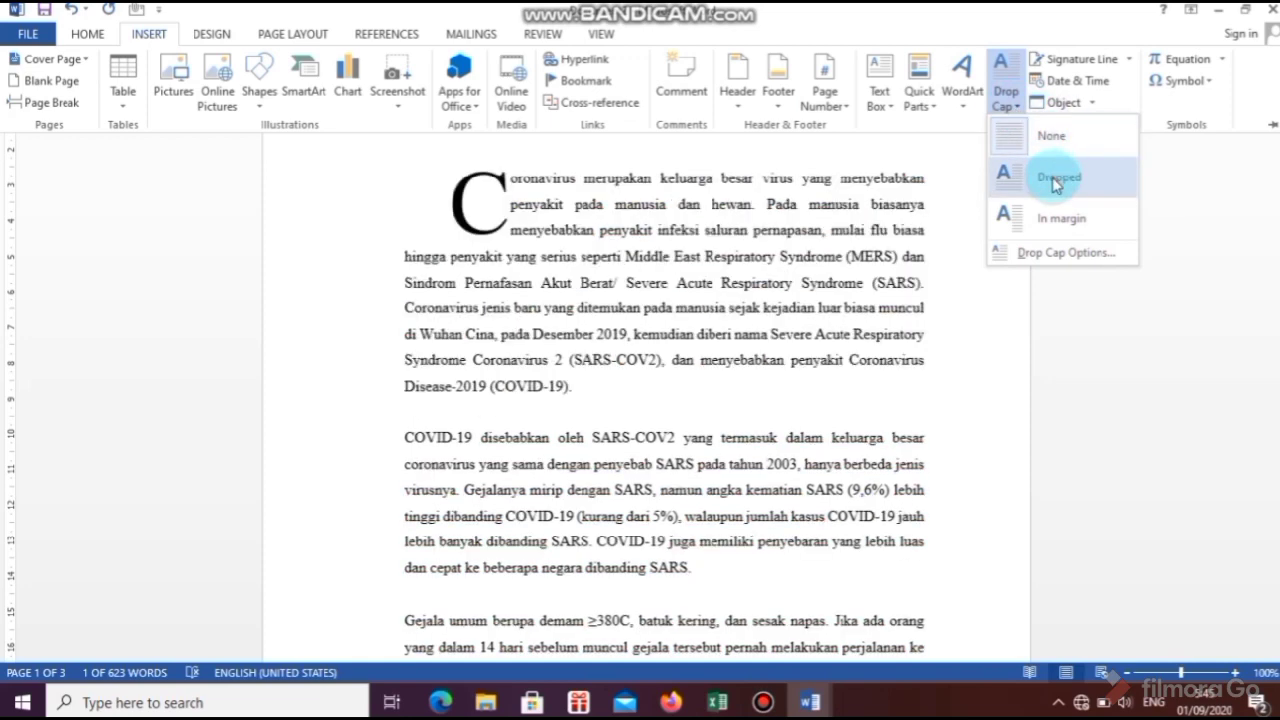
pyautogui.click(1044, 258)
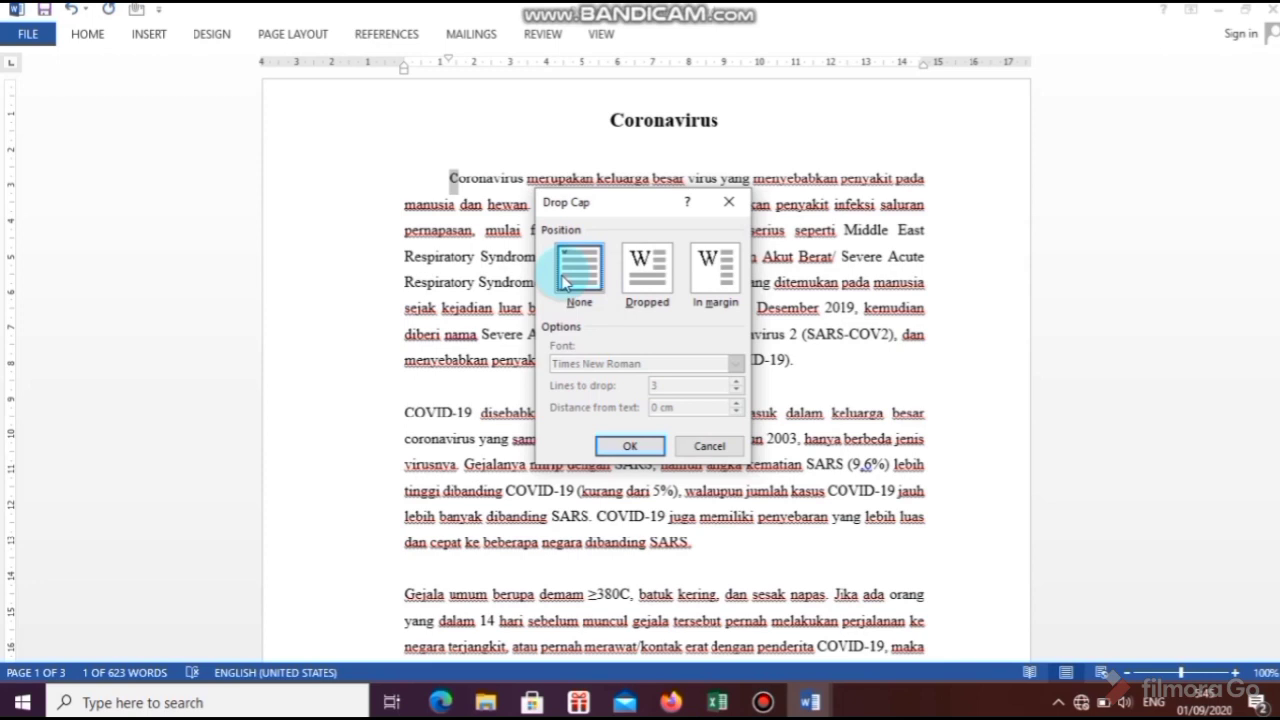
pyautogui.click(645, 283)
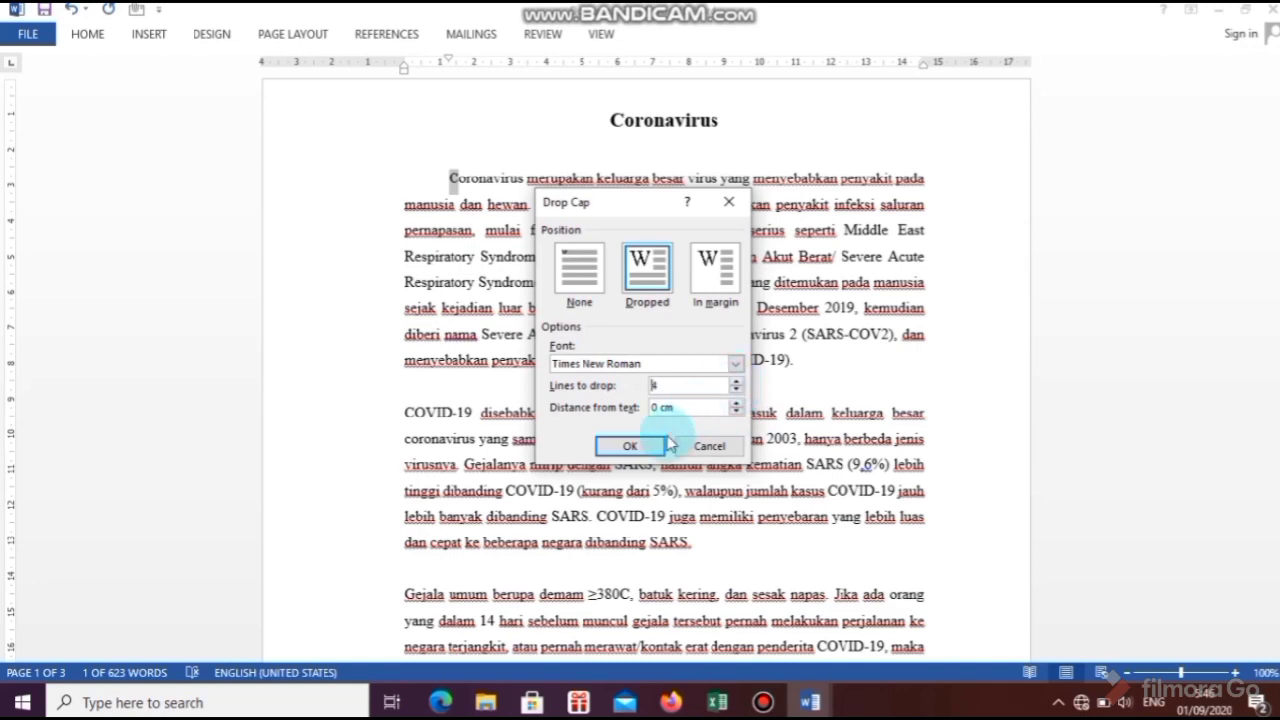
pyautogui.click(630, 445)
pyautogui.click(643, 350)
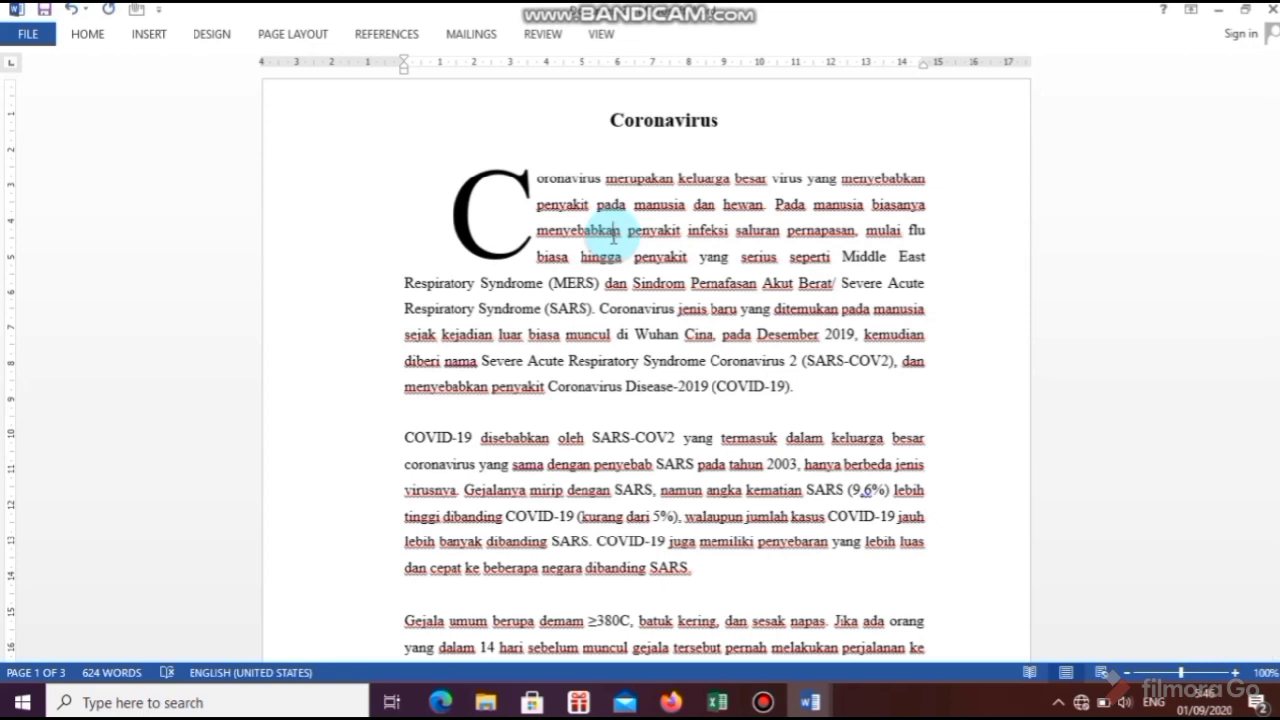
# Step: Set the line spacing of the whole article to 1.5 and deselect the text
pyautogui.hotkey('ctrl', 'a')
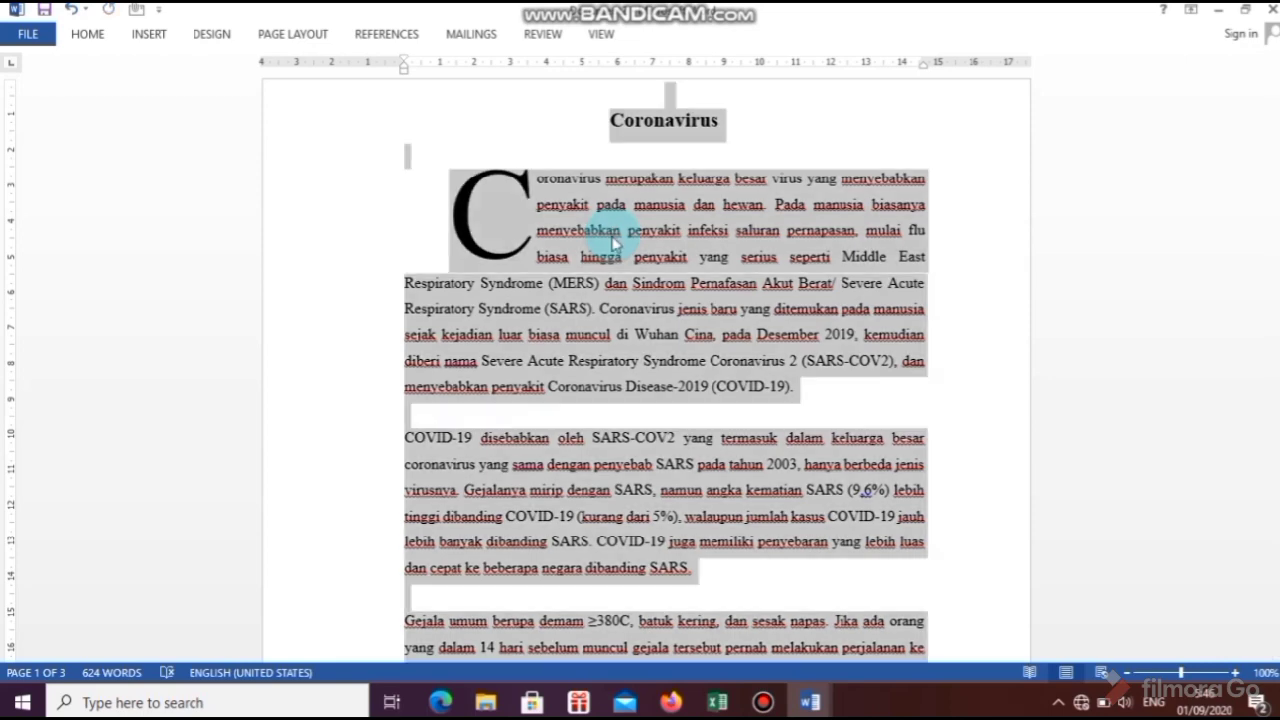
pyautogui.click(105, 41)
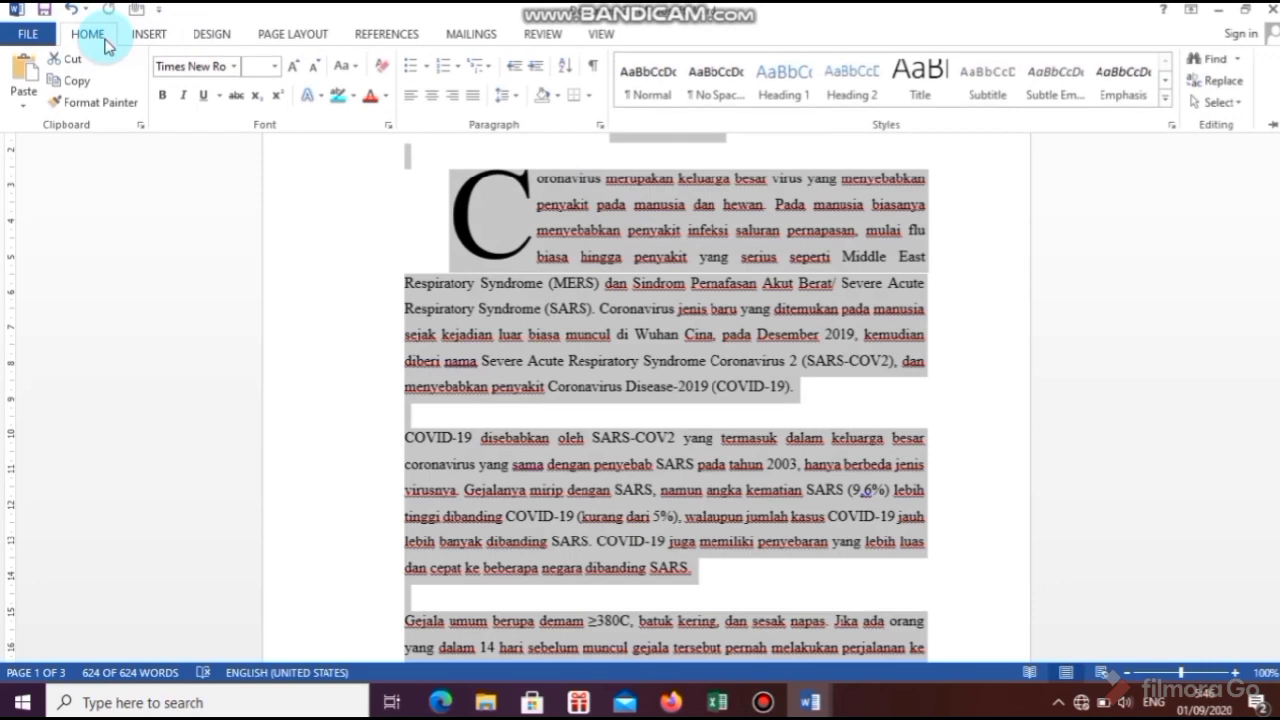
pyautogui.click(516, 96)
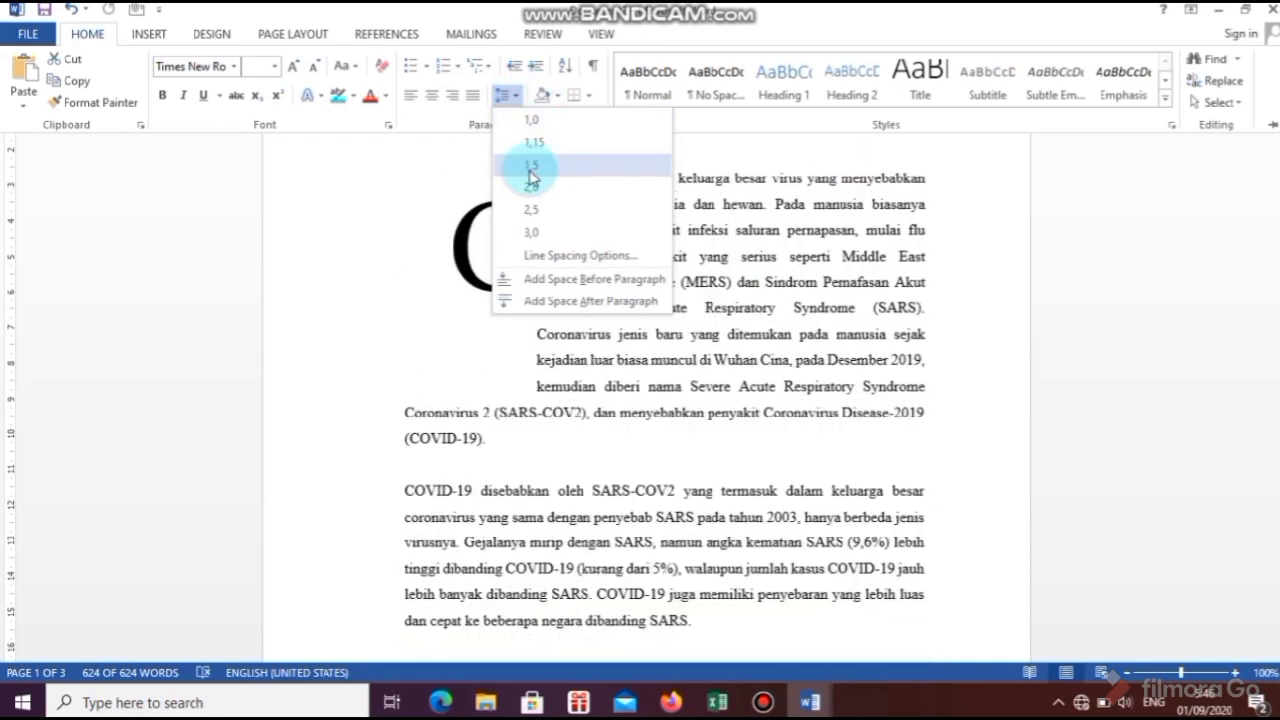
pyautogui.click(530, 166)
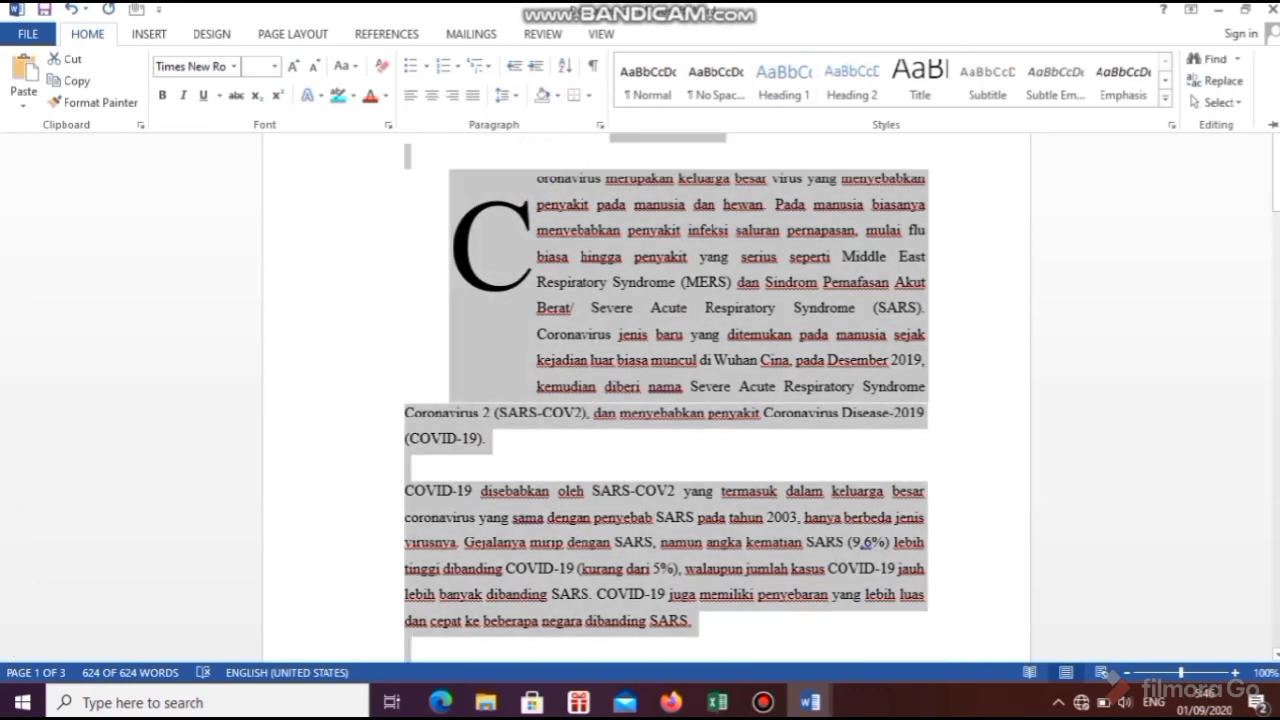
pyautogui.moveTo(1275, 165); pyautogui.dragTo(1275, 175)
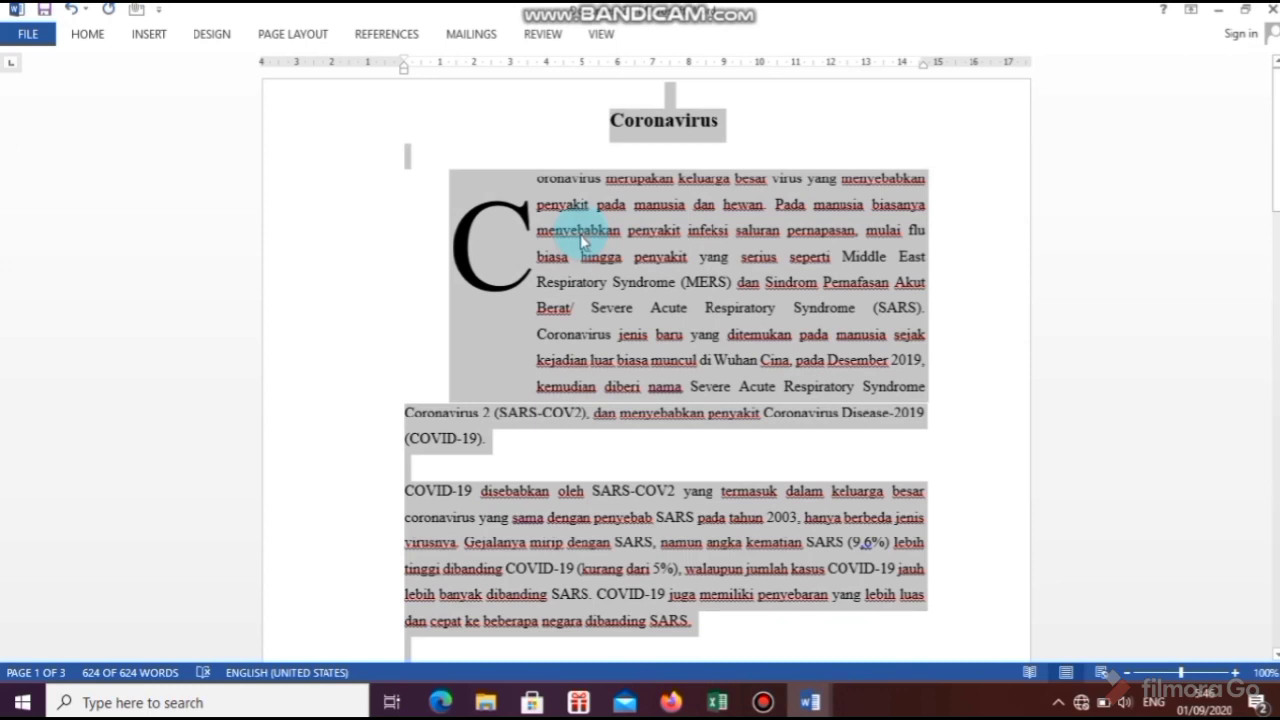
pyautogui.click(605, 336)
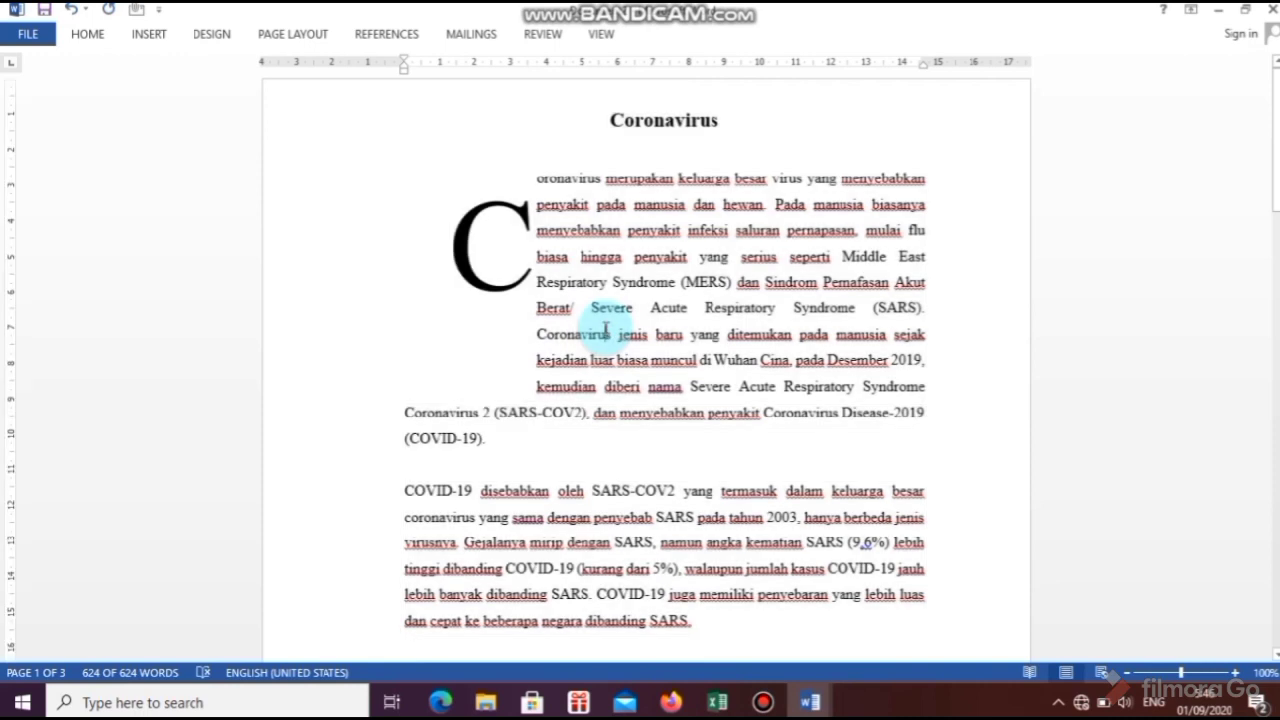
pyautogui.click(582, 257)
pyautogui.click(491, 232)
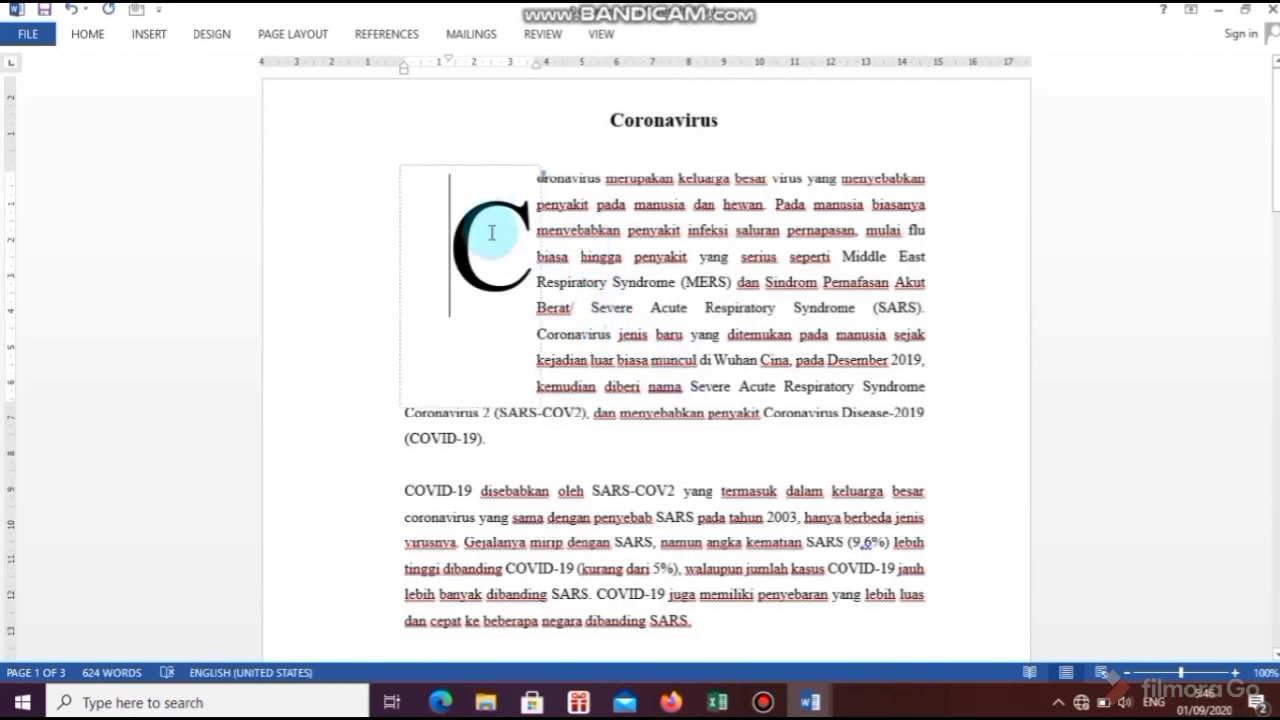
pyautogui.rightClick(491, 232)
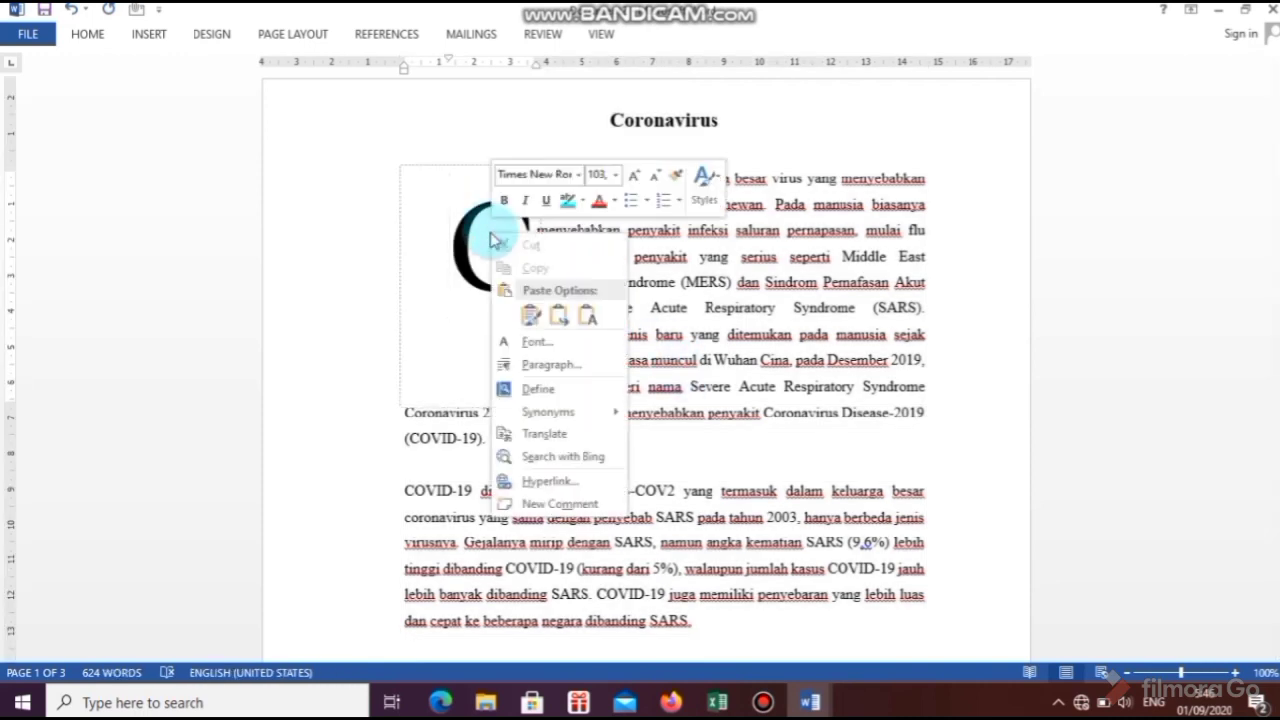
pyautogui.click(737, 337)
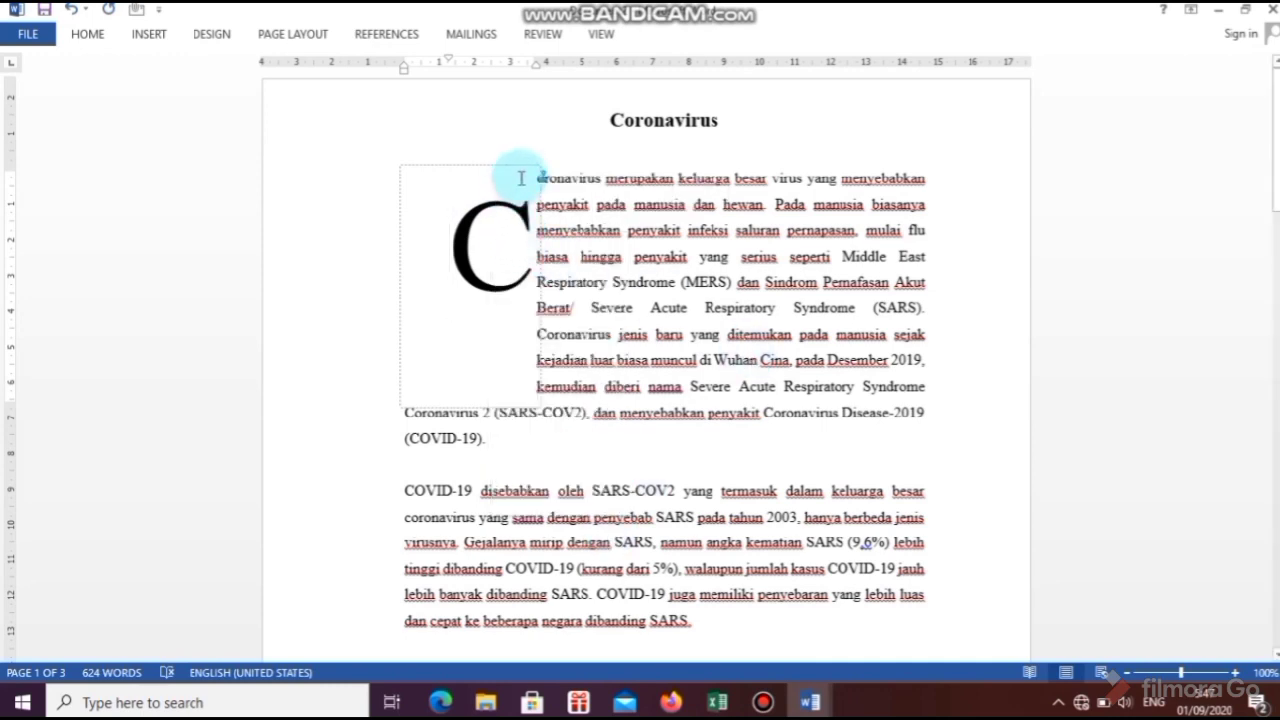
# Step: Reduce the opening paragraph's drop cap to 2 lines and deselect the text
pyautogui.click(571, 177)
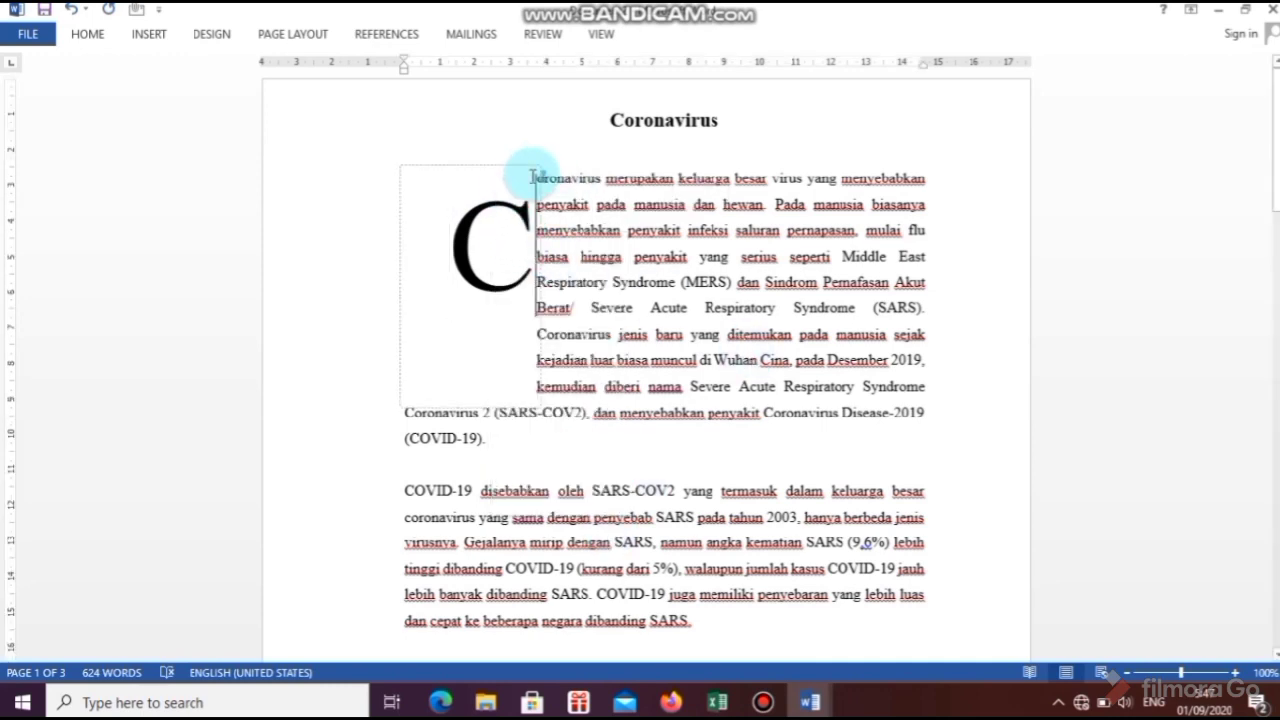
pyautogui.moveTo(530, 176); pyautogui.dragTo(702, 470)
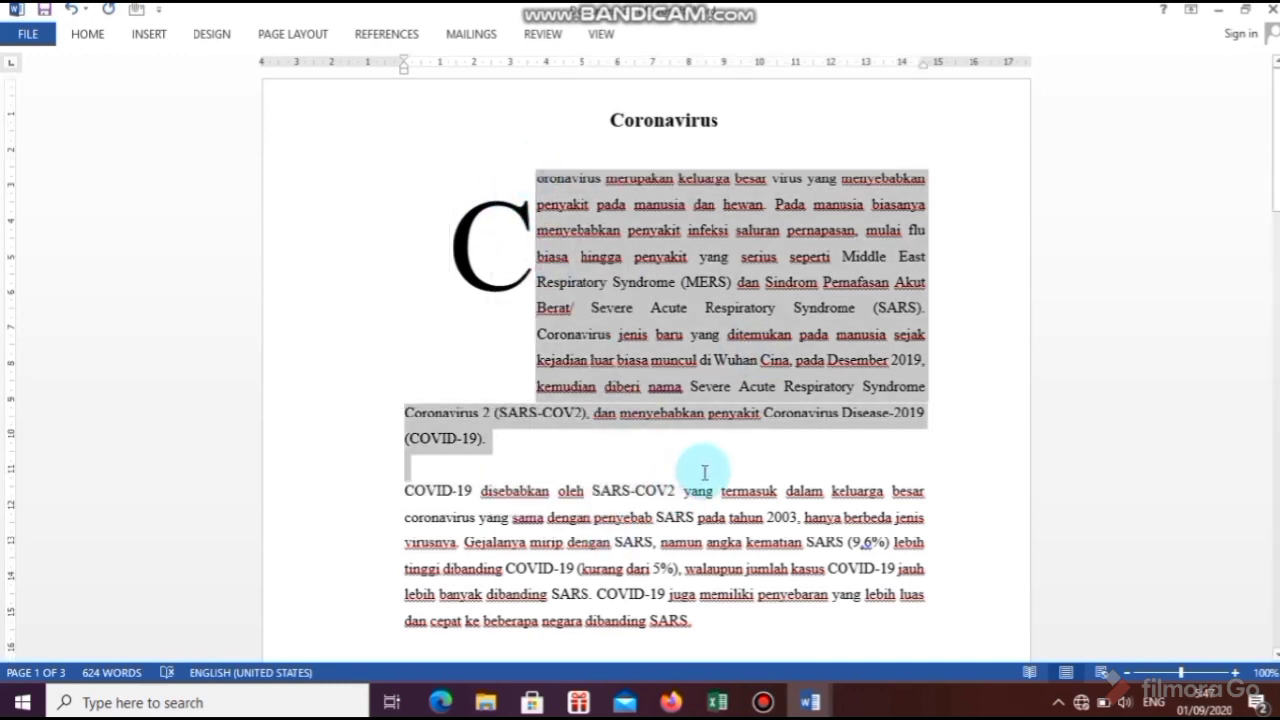
pyautogui.click(311, 36)
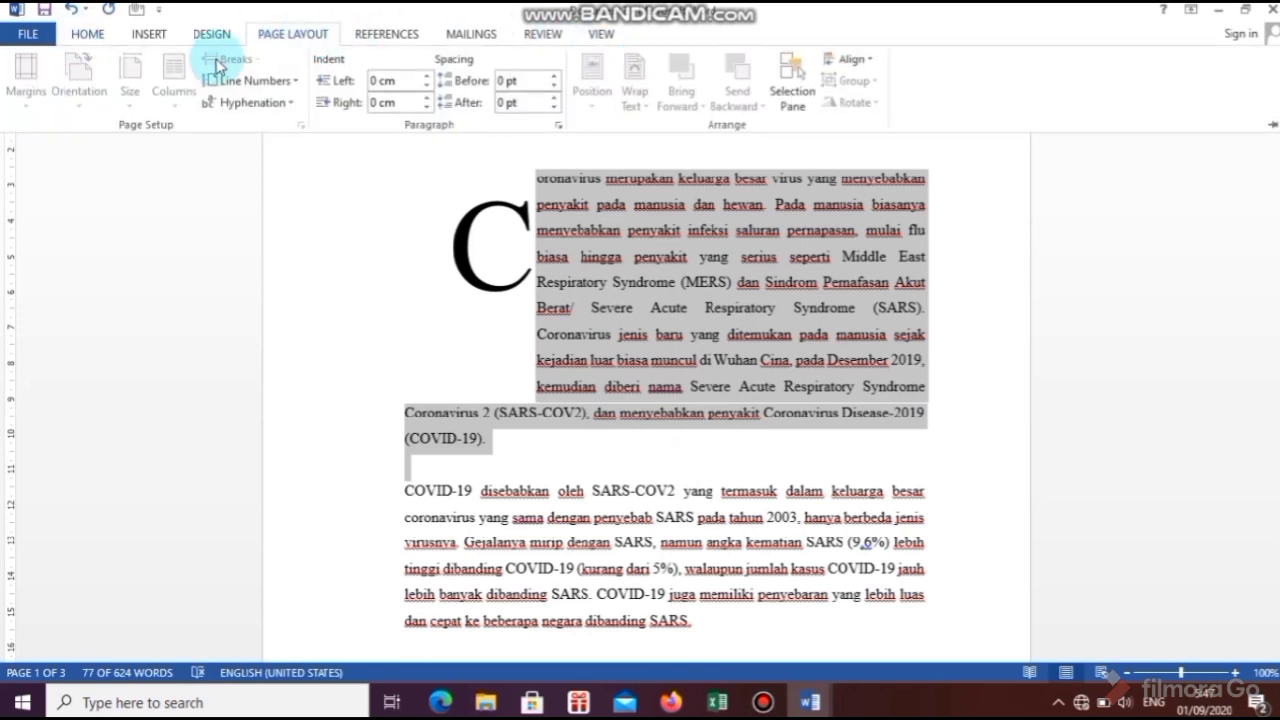
pyautogui.click(150, 38)
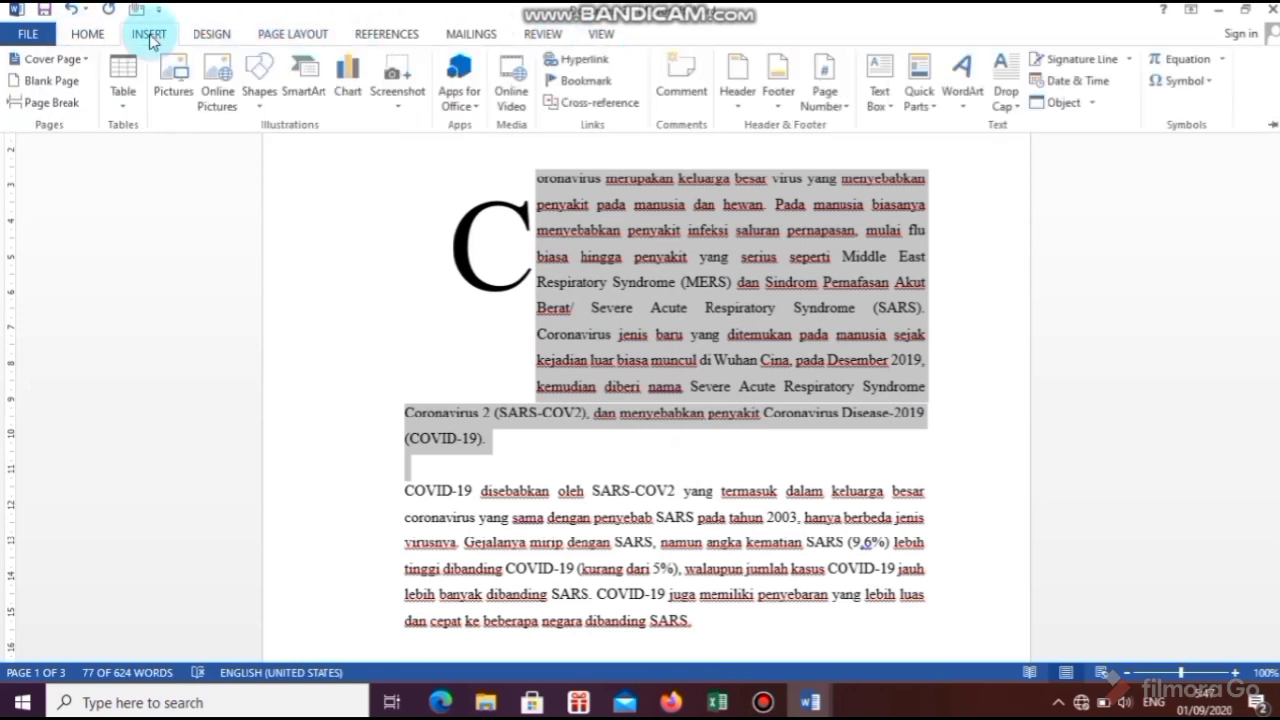
pyautogui.click(1008, 105)
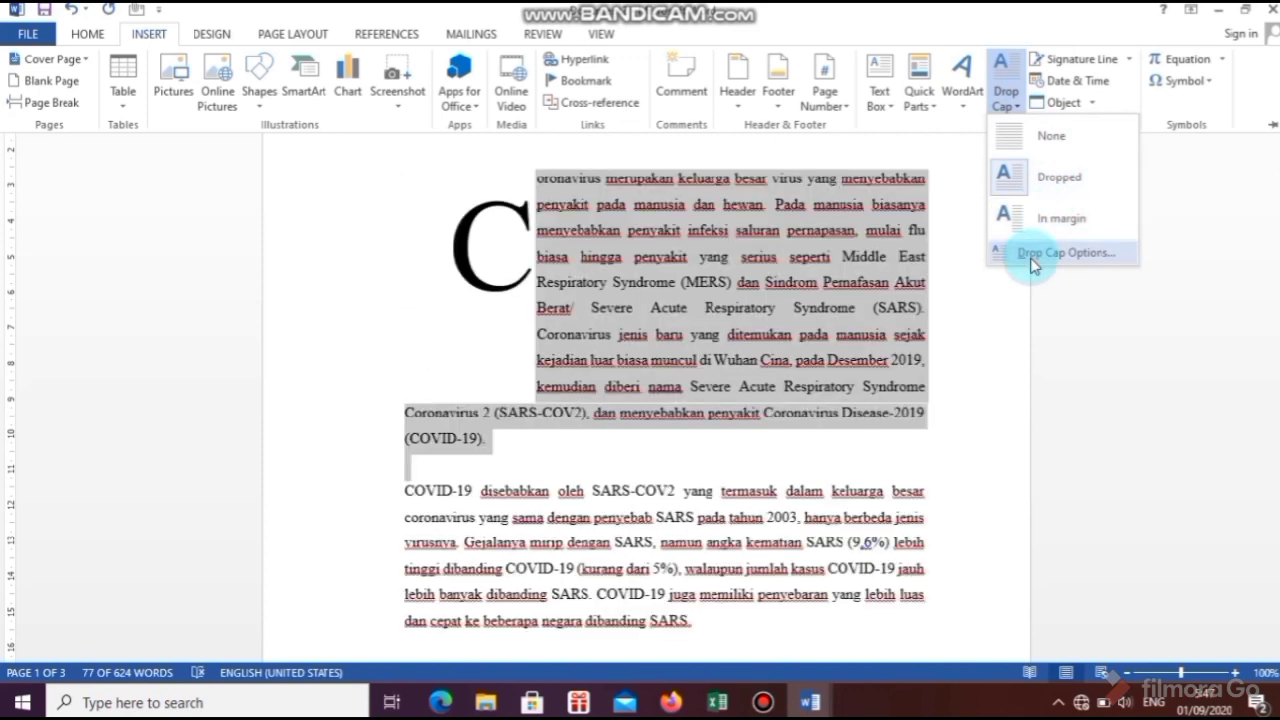
pyautogui.click(1032, 254)
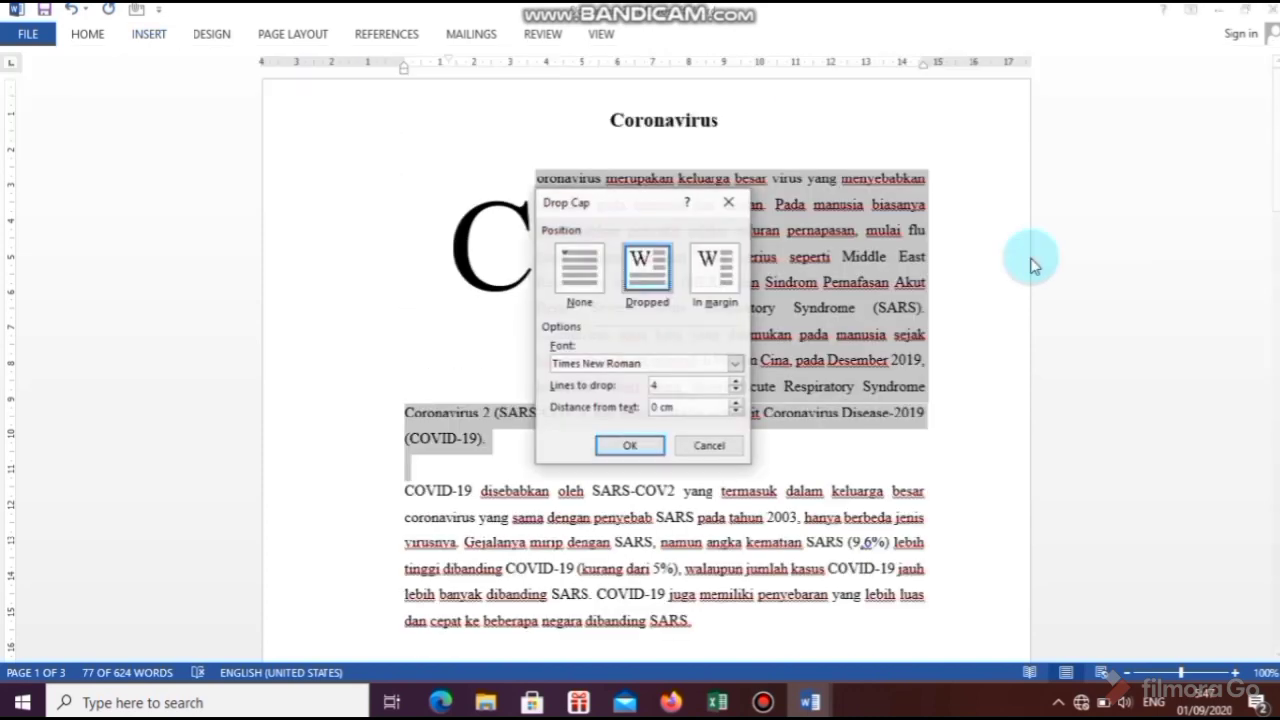
pyautogui.click(735, 392)
pyautogui.click(630, 446)
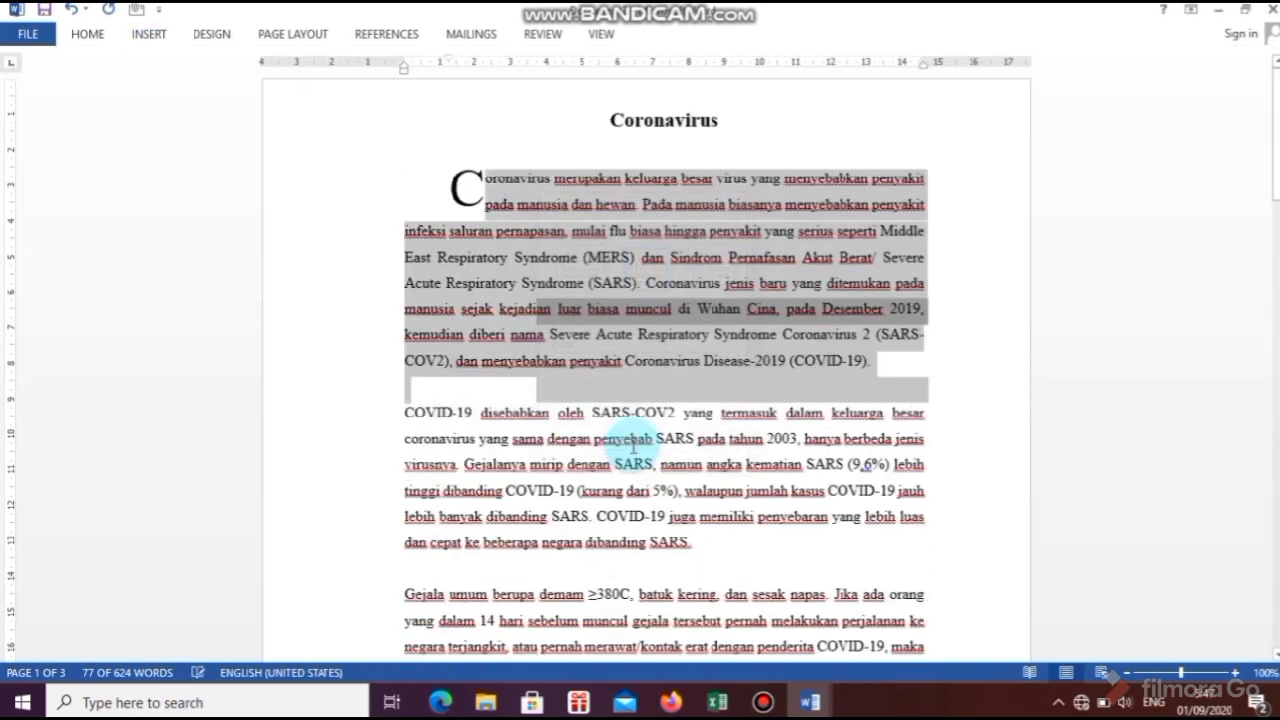
pyautogui.click(473, 422)
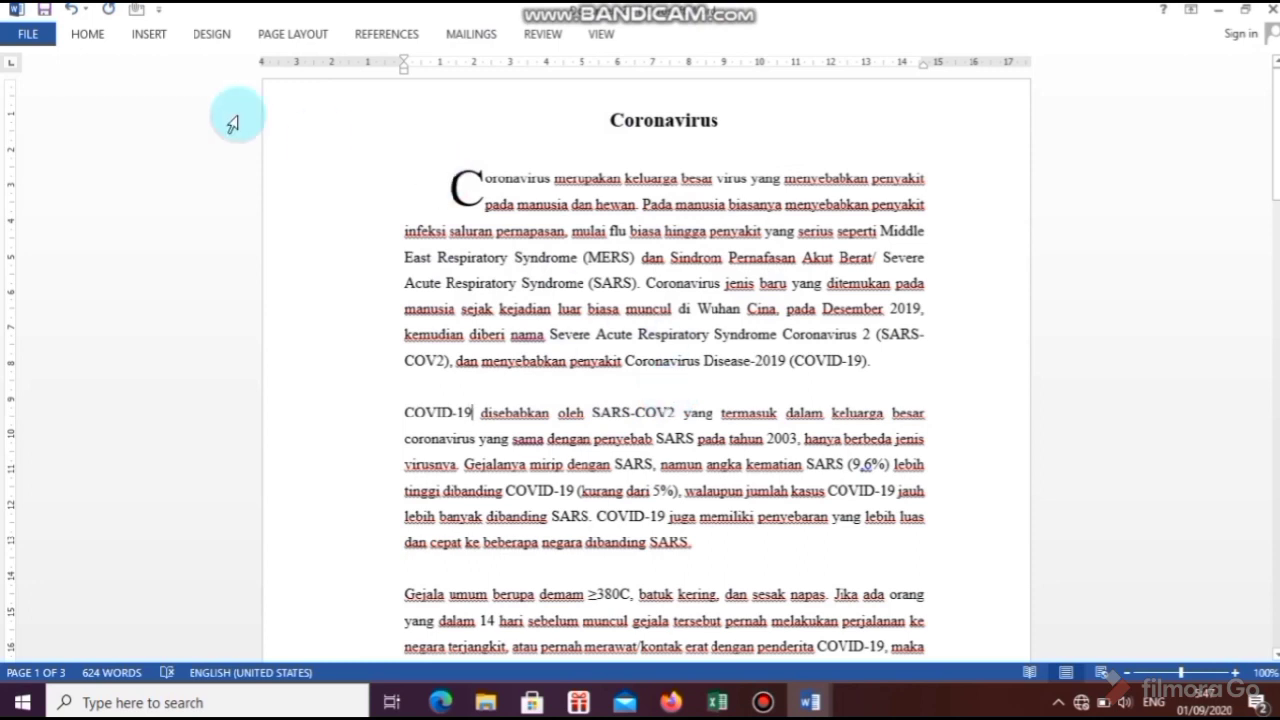
# Step: Lay out the whole article in two columns
pyautogui.click(272, 36)
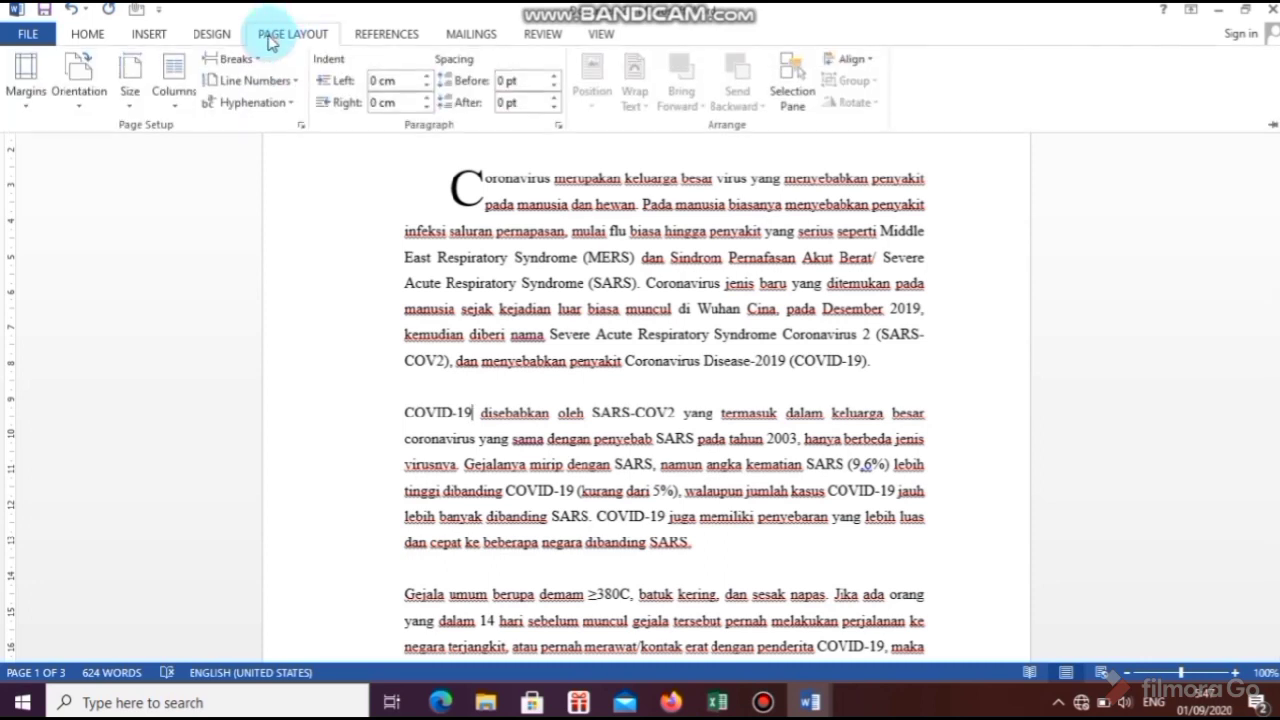
pyautogui.click(180, 108)
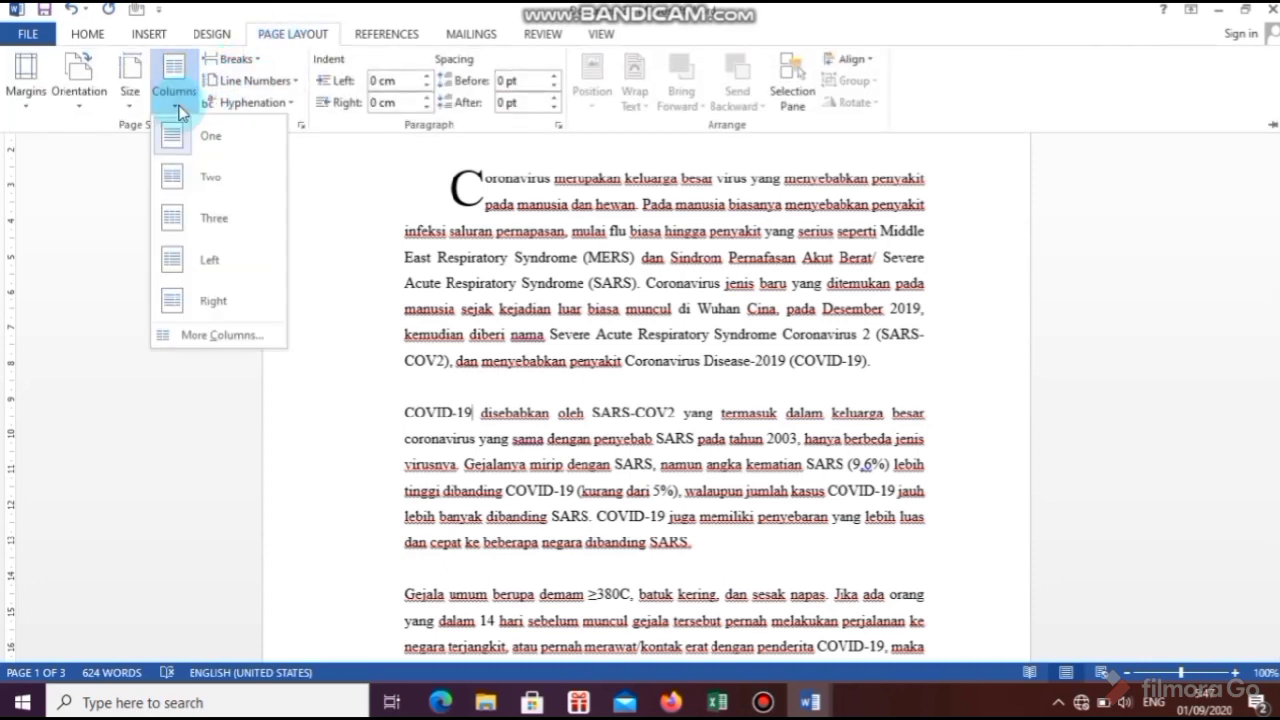
pyautogui.click(210, 178)
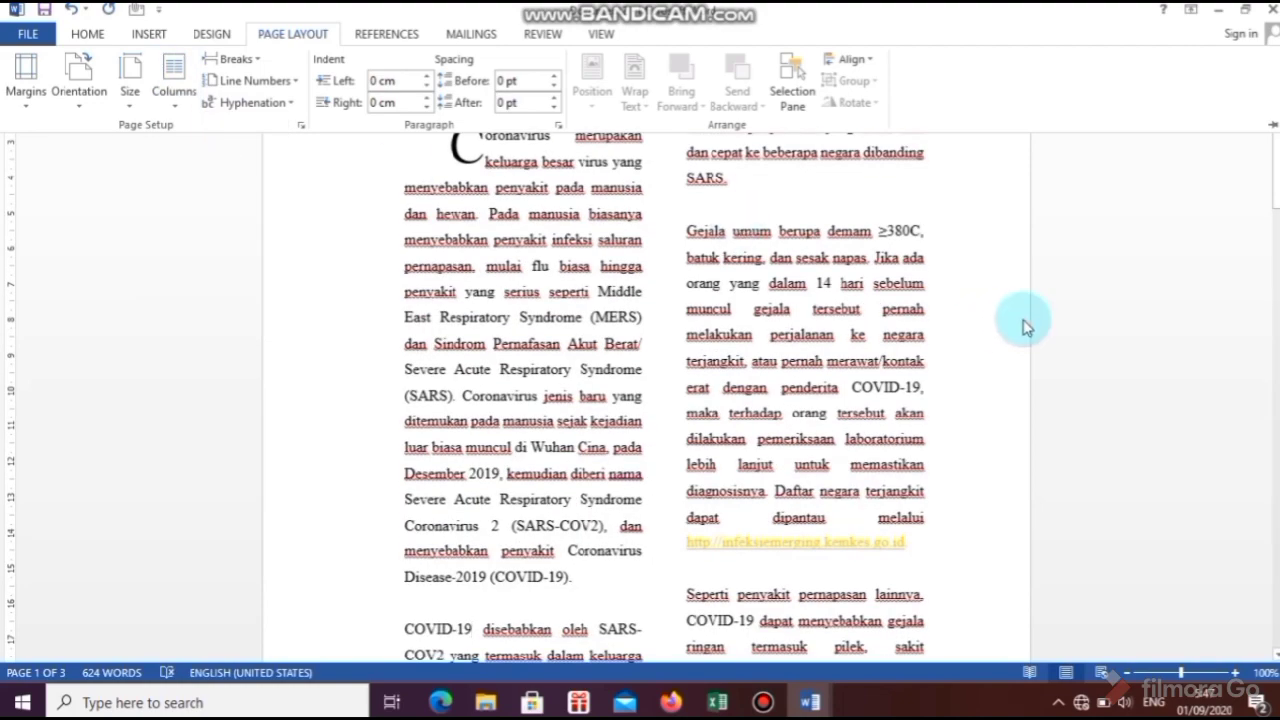
pyautogui.moveTo(1276, 178)
pyautogui.mouseDown()
pyautogui.moveTo(1276, 354)
pyautogui.moveTo(1276, 168)
pyautogui.mouseUp()
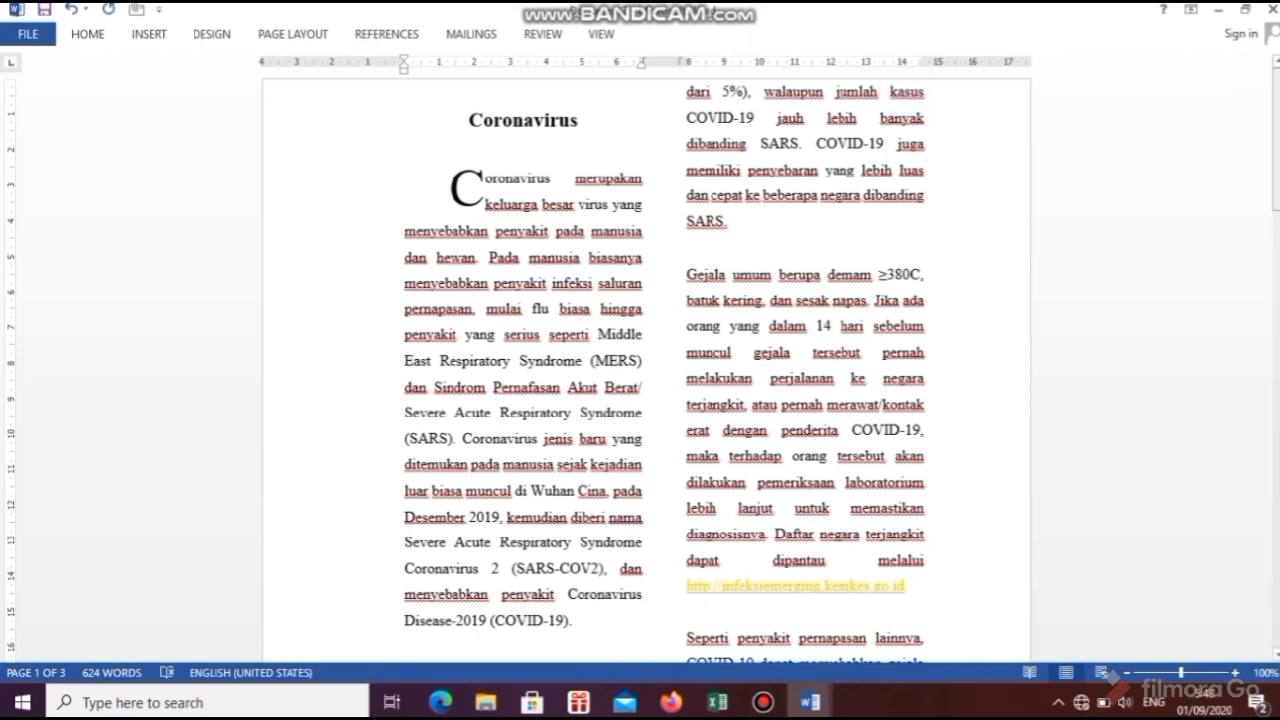
pyautogui.moveTo(1277, 98)
pyautogui.mouseDown()
pyautogui.moveTo(1277, 539)
pyautogui.moveTo(1277, 99)
pyautogui.mouseUp()
# Step: Insert the built-in Filigree header into the document
pyautogui.click(149, 36)
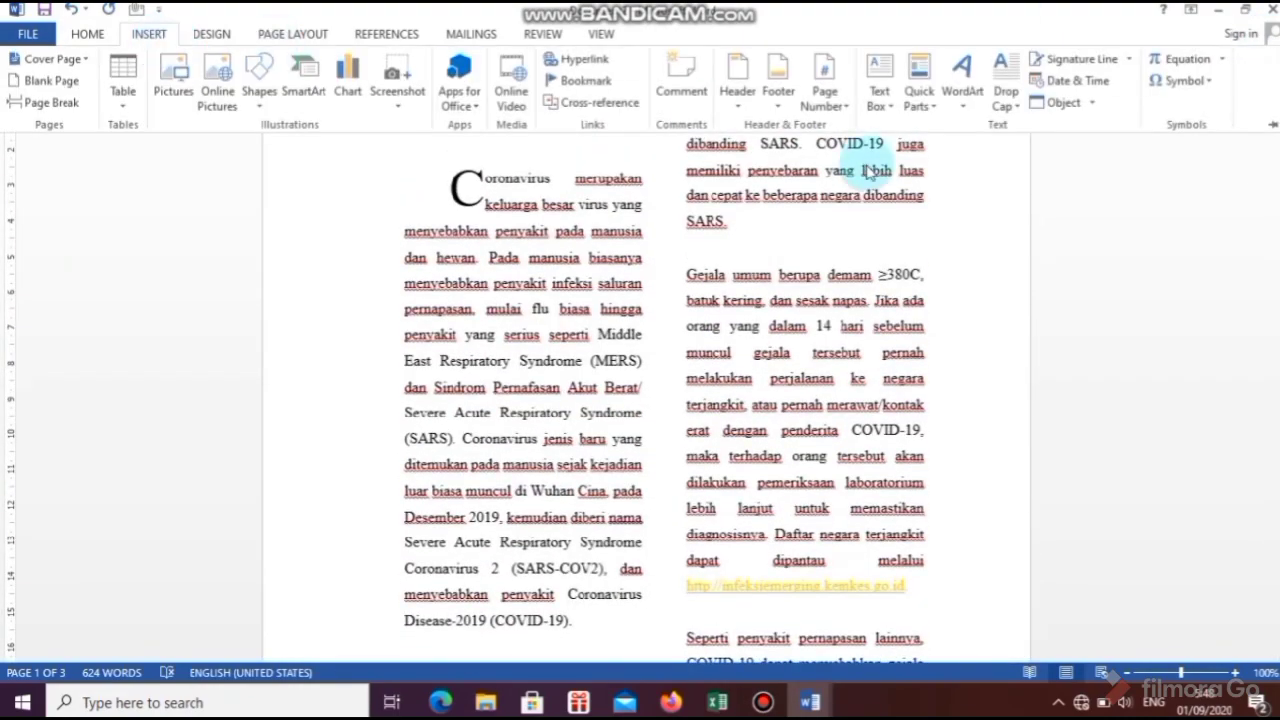
pyautogui.click(756, 103)
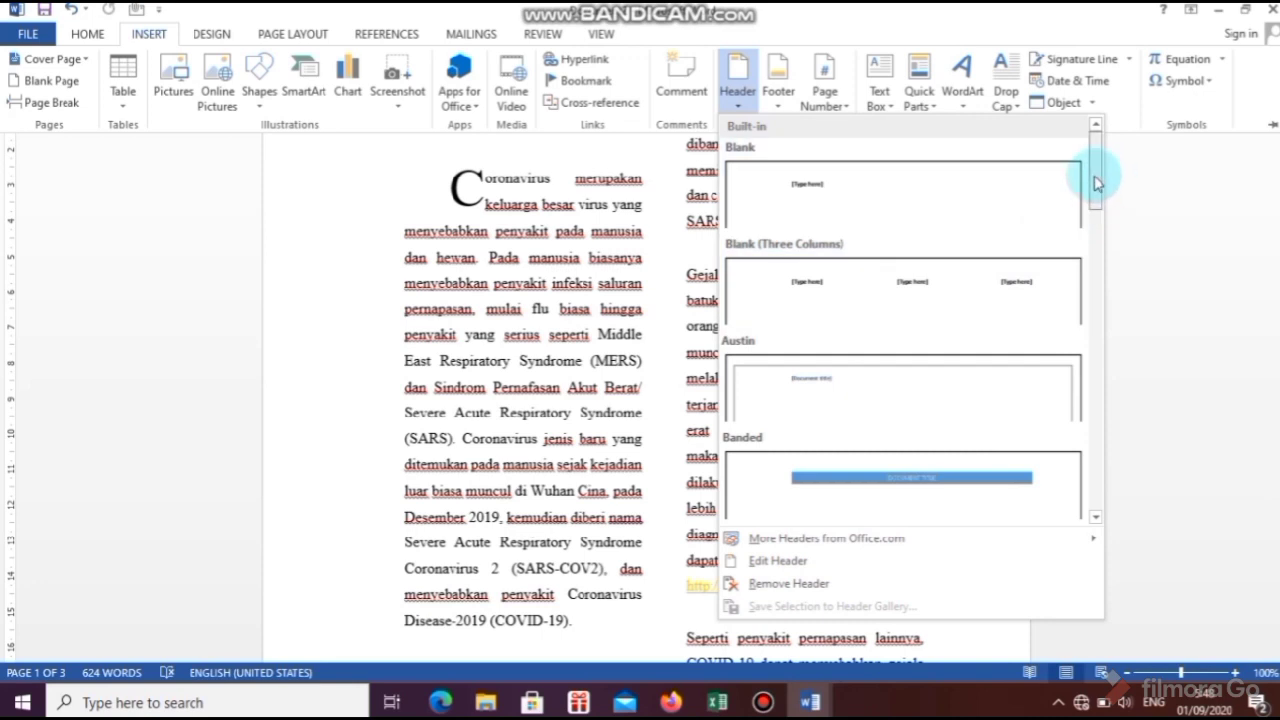
pyautogui.moveTo(1096, 180); pyautogui.dragTo(1100, 246)
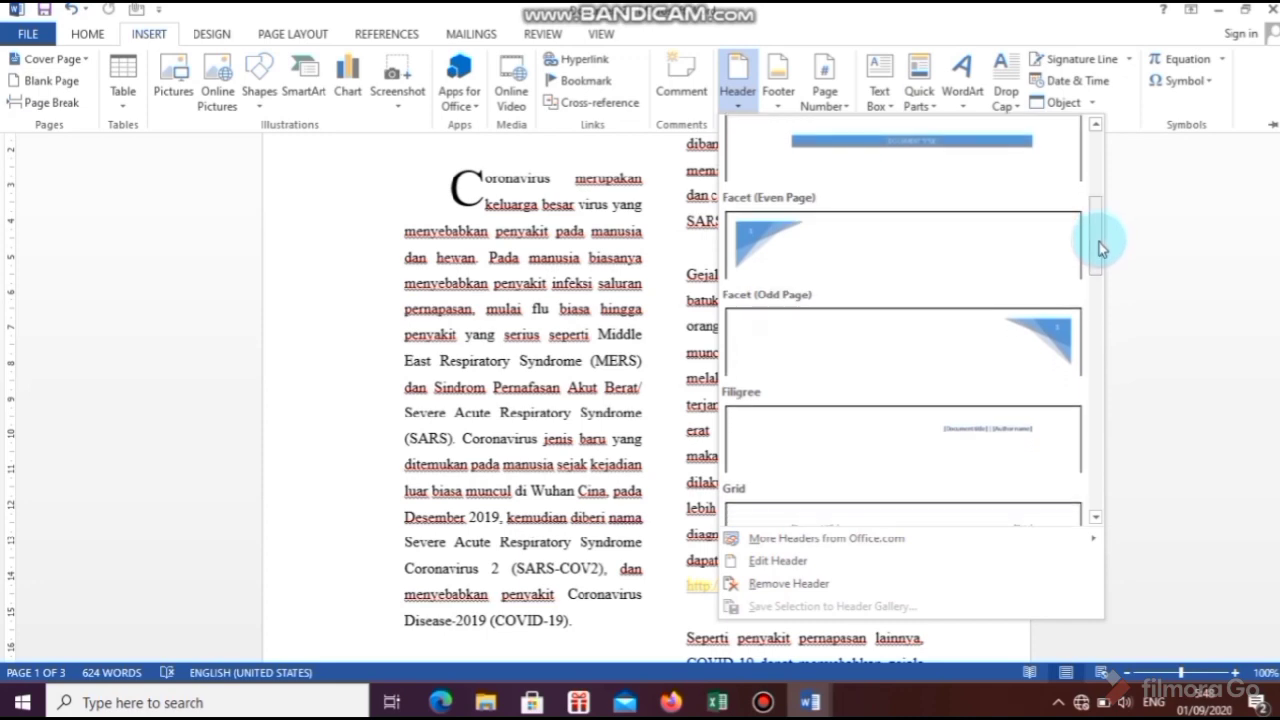
pyautogui.click(1002, 446)
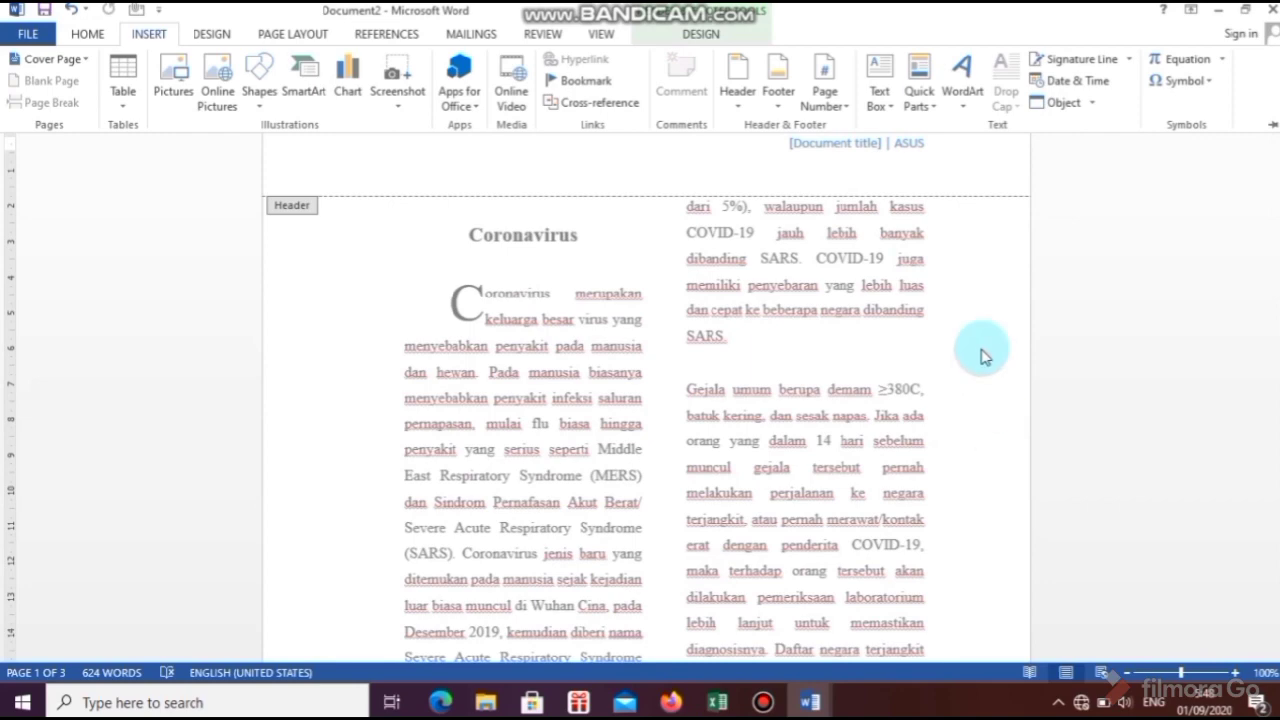
# Step: Replace the header's title and author text with "Tugas 5 Simulasi Digital" and return to the body text
pyautogui.click(790, 143)
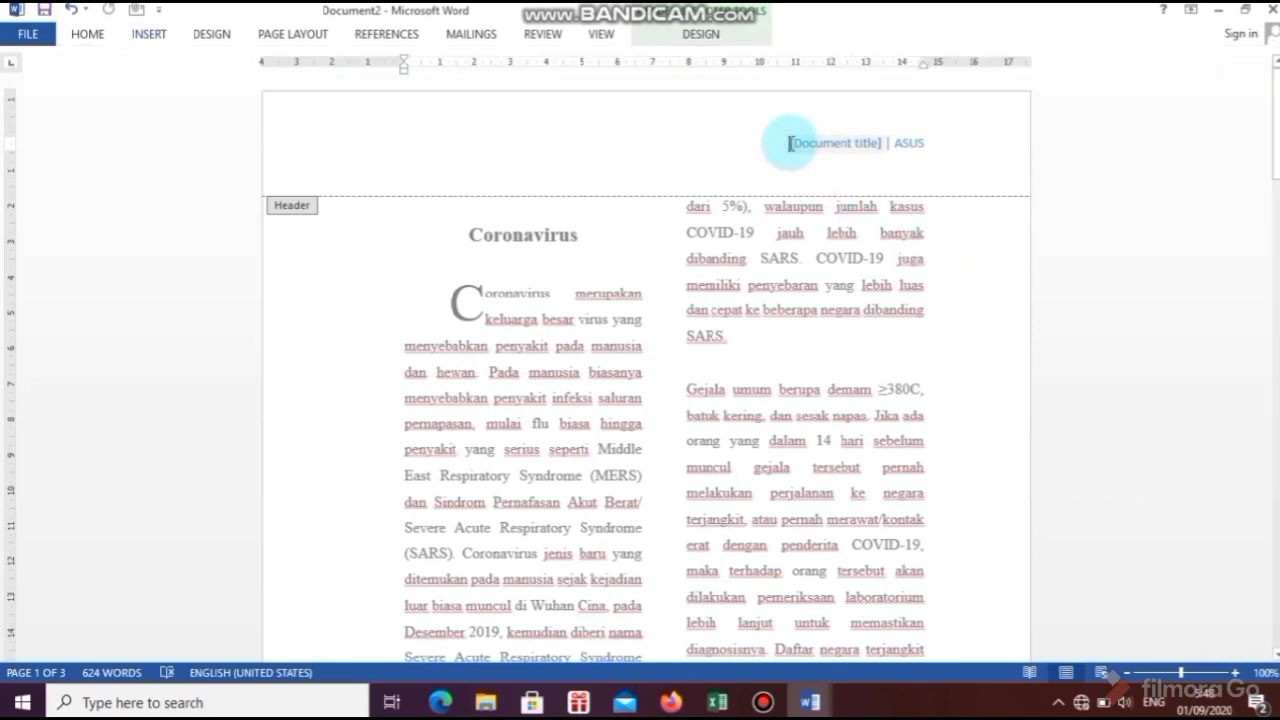
pyautogui.moveTo(790, 143); pyautogui.dragTo(908, 143)
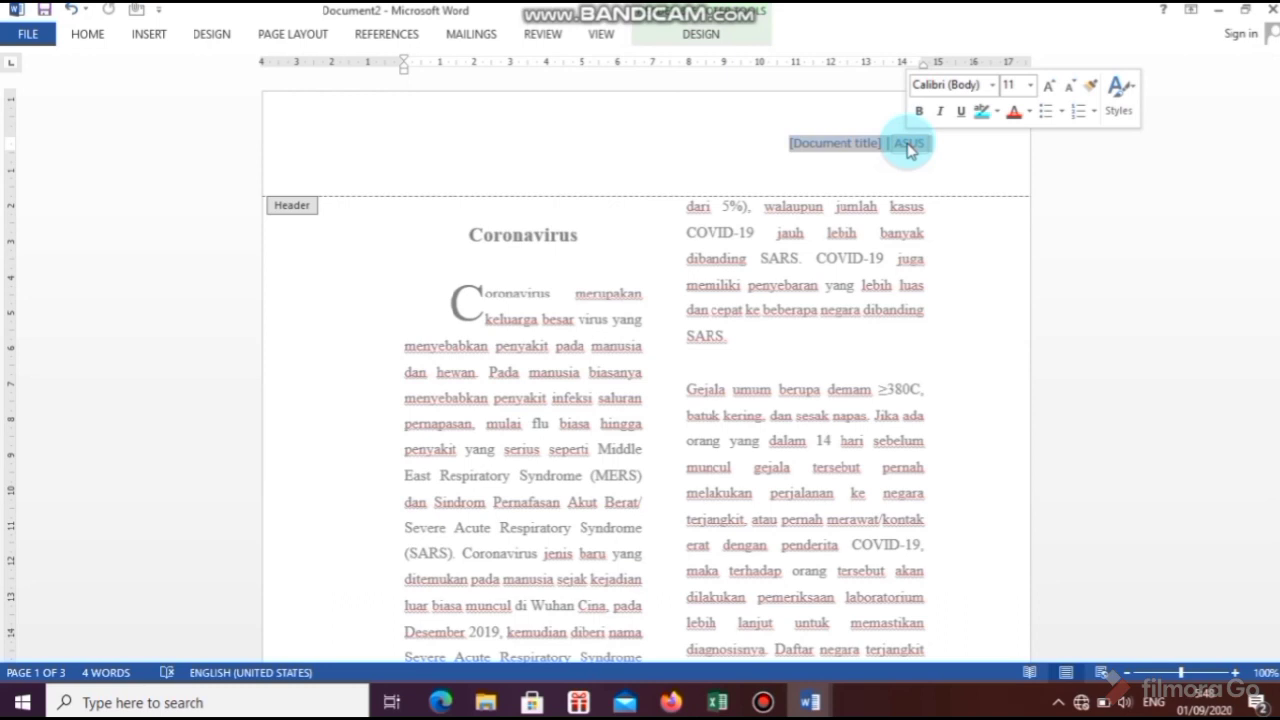
pyautogui.press('Delete')
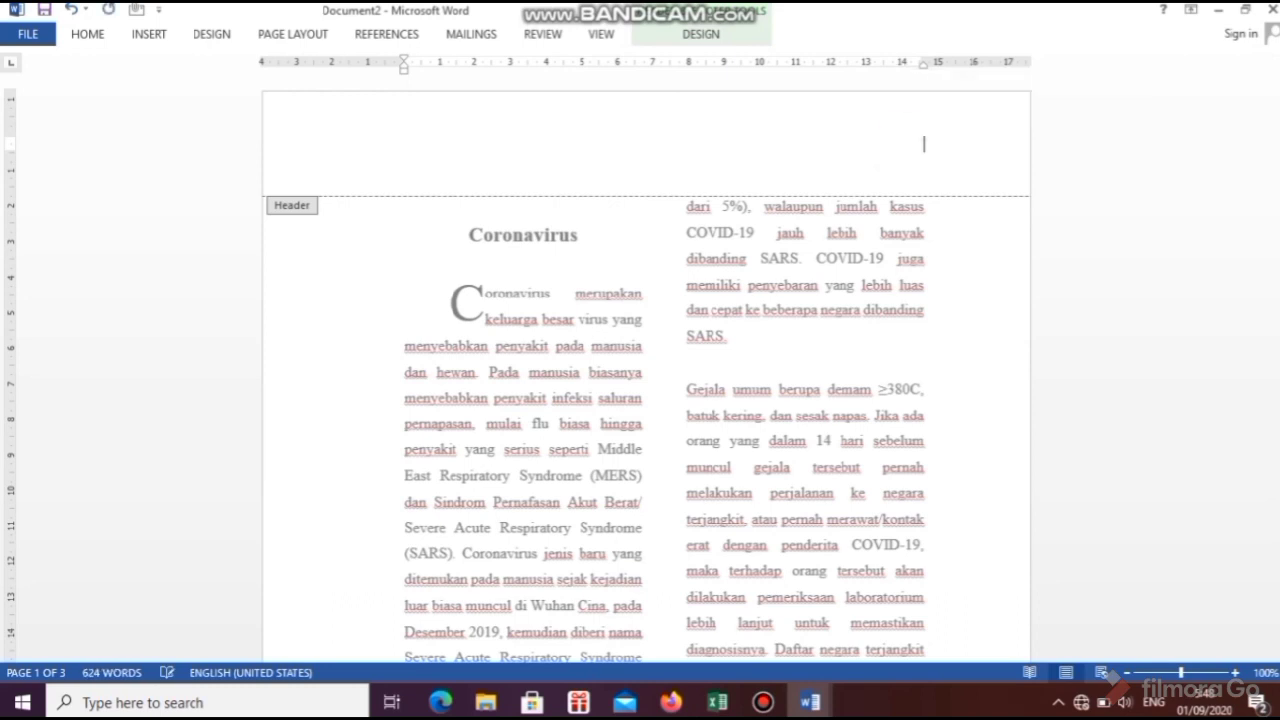
pyautogui.write('Tugas 5S')
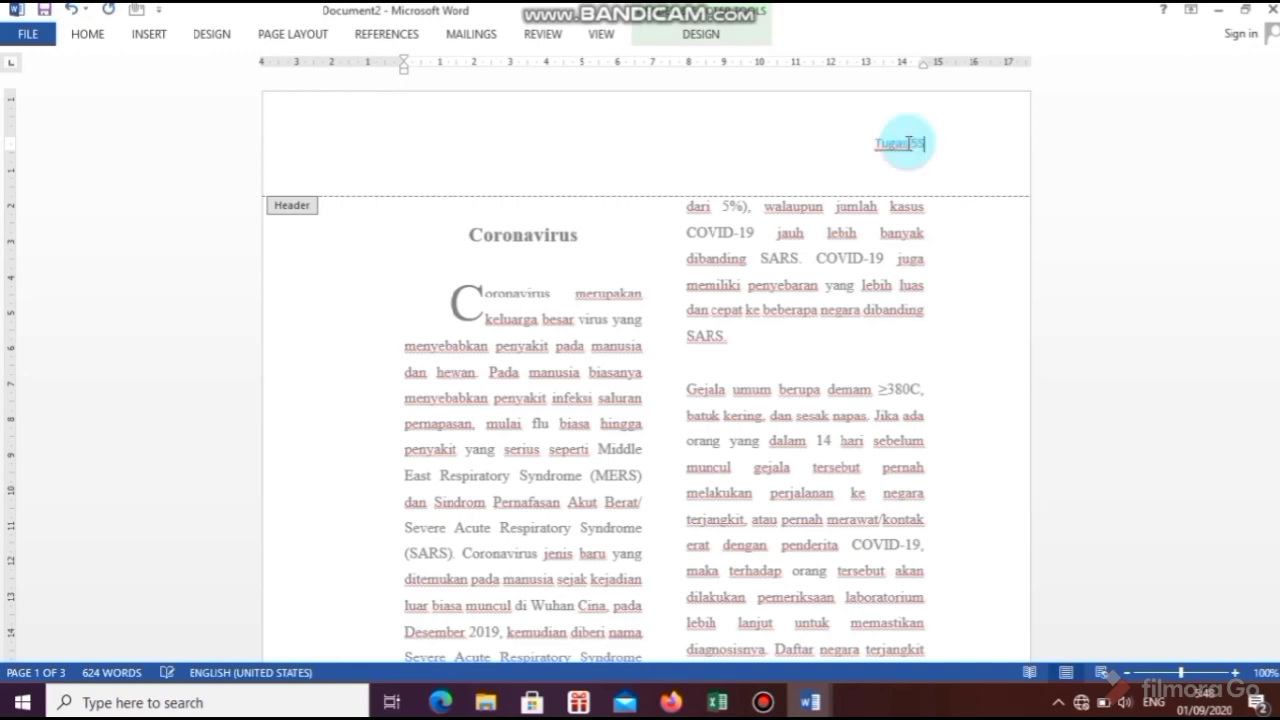
pyautogui.write('imulasi')
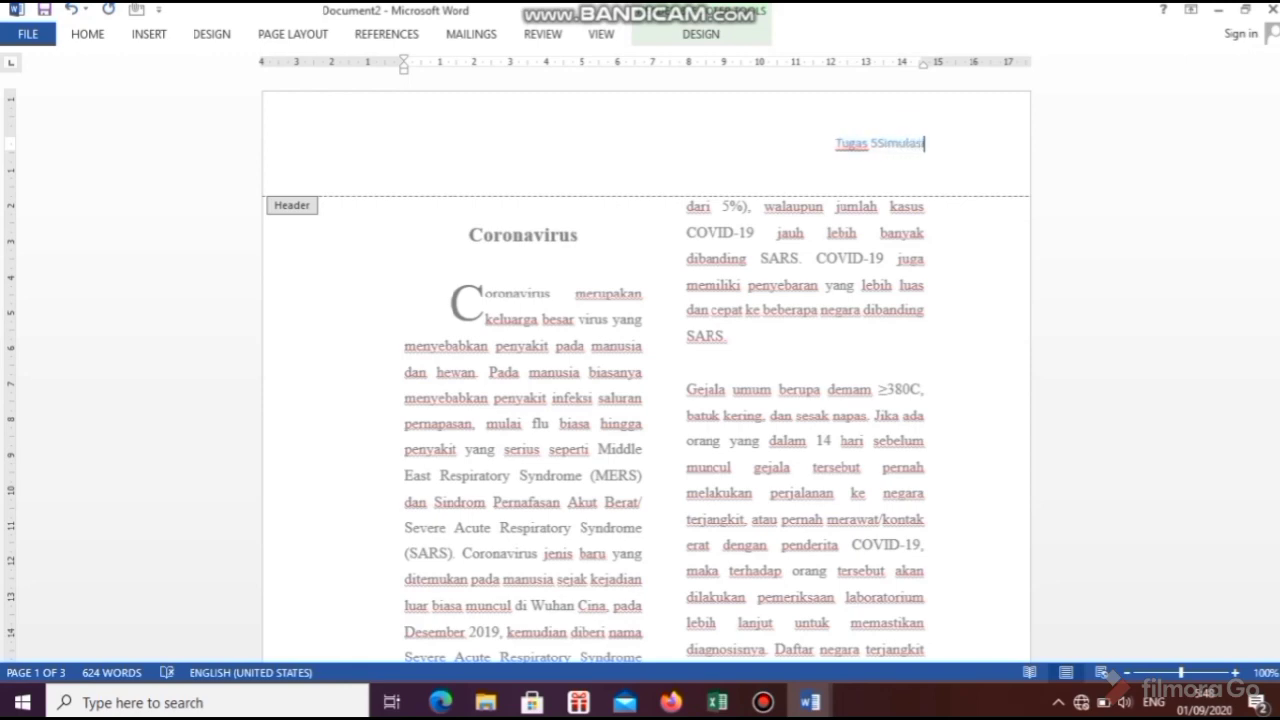
pyautogui.press('Left')
pyautogui.press('Left')
pyautogui.press('Left')
pyautogui.press('Left')
pyautogui.press('Left')
pyautogui.press('Left')
pyautogui.press('Left')
pyautogui.press('Left')
pyautogui.press('Right')
pyautogui.press('Right')
pyautogui.press('Right')
pyautogui.press('Right')
pyautogui.press('Right')
pyautogui.press('Right')
pyautogui.press('Right')
pyautogui.press('Right')
pyautogui.write('Dig')
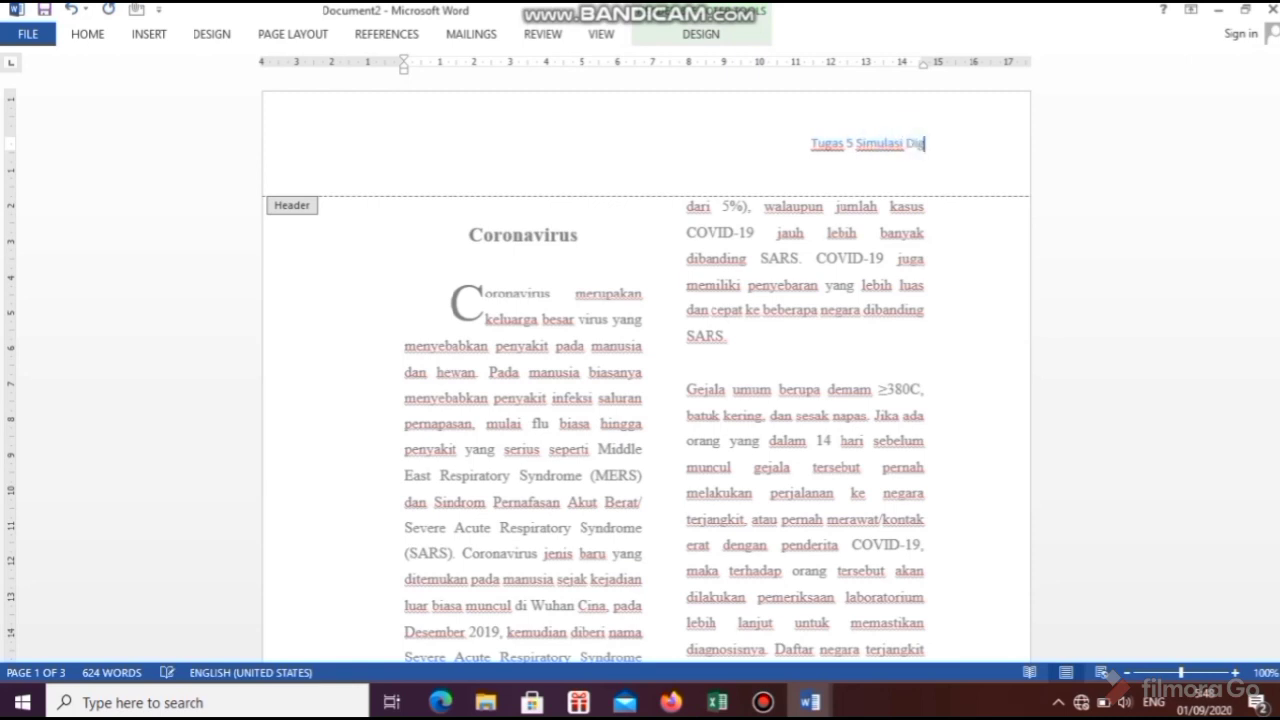
pyautogui.write('ital')
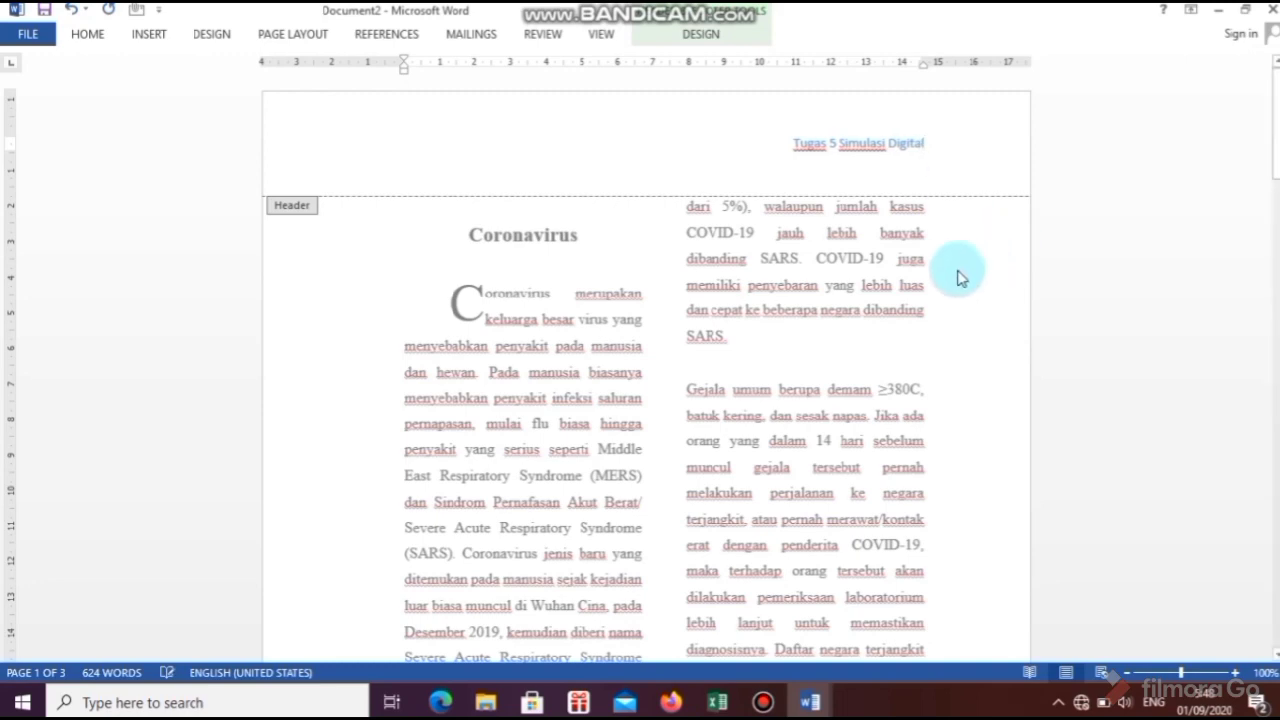
pyautogui.doubleClick(882, 256)
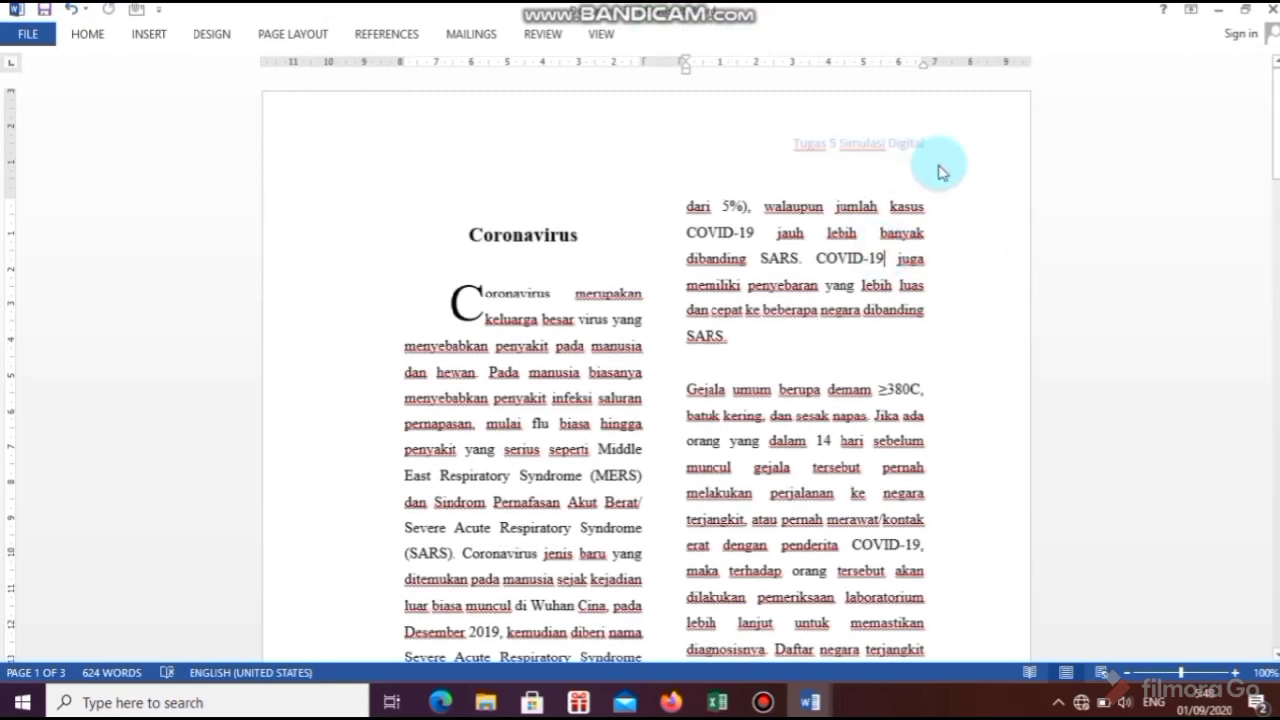
# Step: Insert the built-in Integral footer with author field and page number
pyautogui.moveTo(1275, 110); pyautogui.dragTo(1275, 114)
pyautogui.moveTo(1275, 168); pyautogui.dragTo(1275, 261)
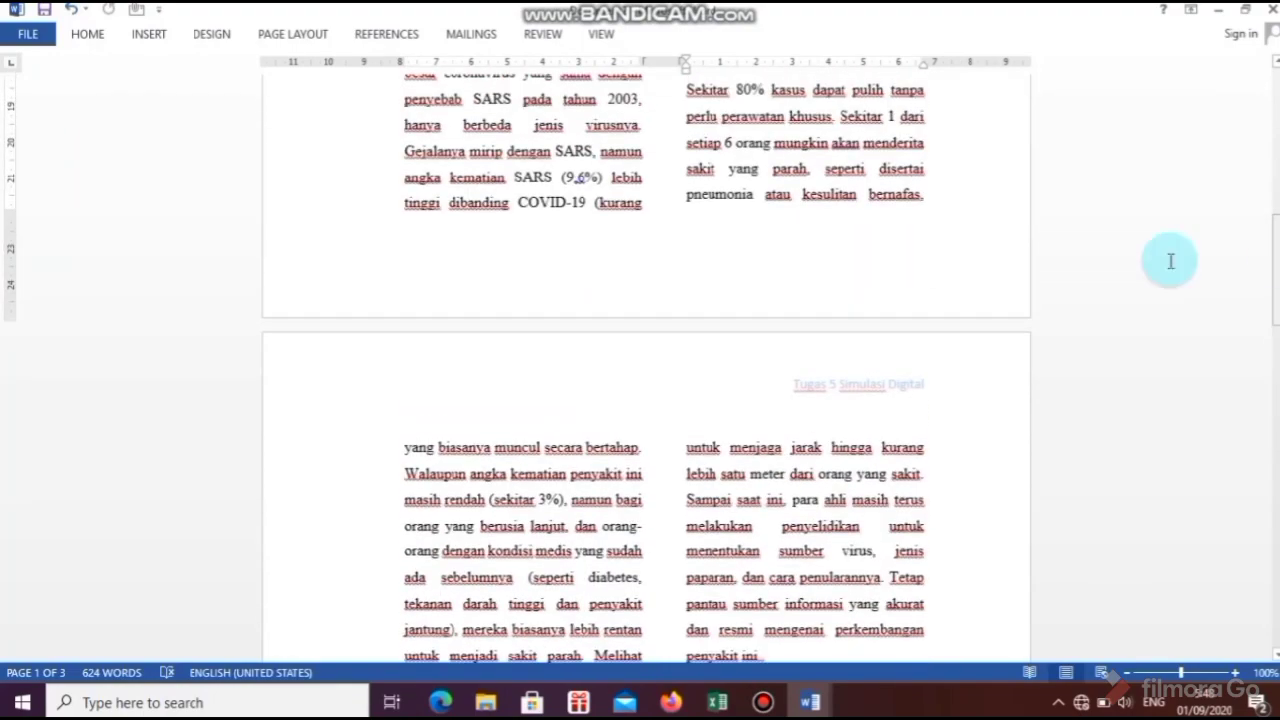
pyautogui.click(149, 34)
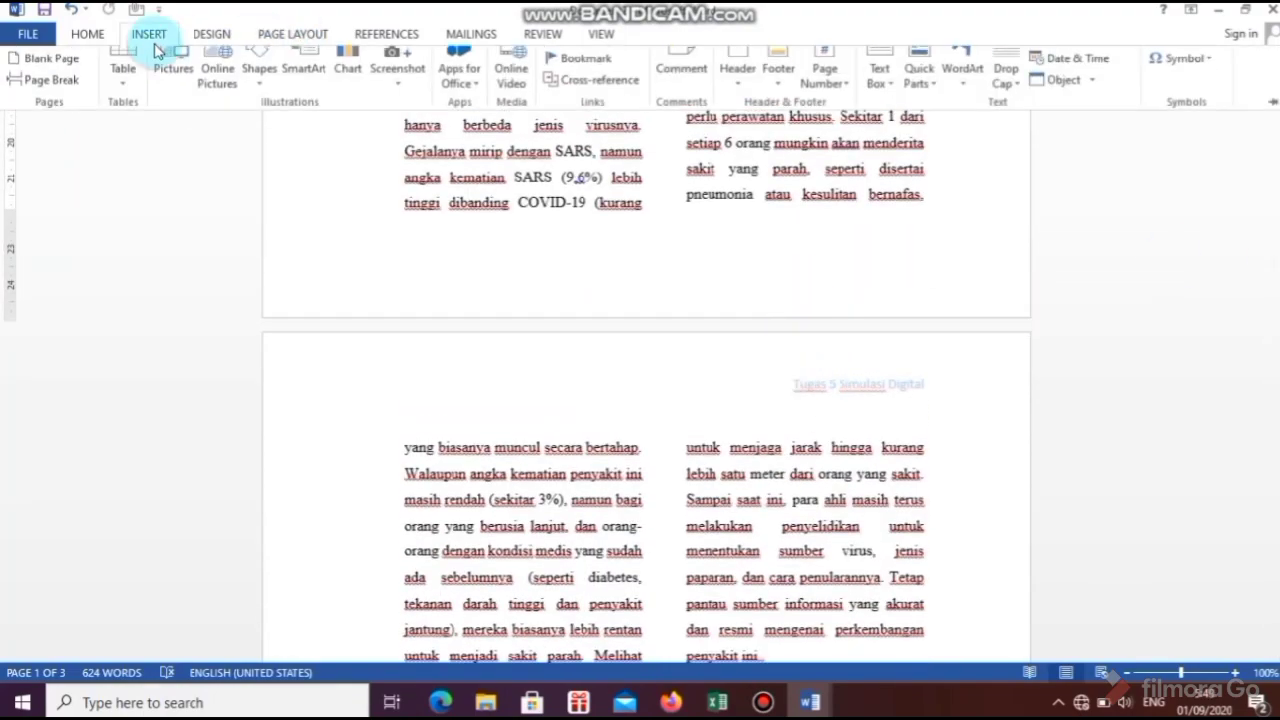
pyautogui.click(778, 110)
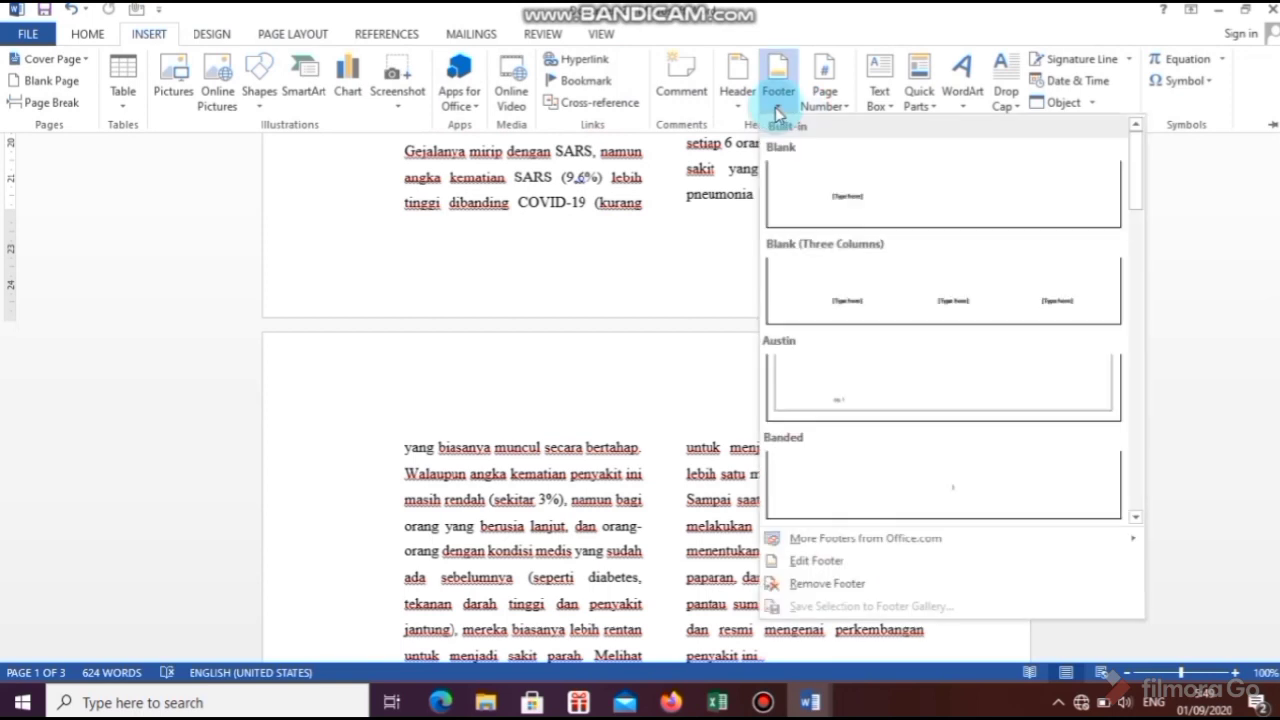
pyautogui.click(1136, 517)
pyautogui.click(1136, 519)
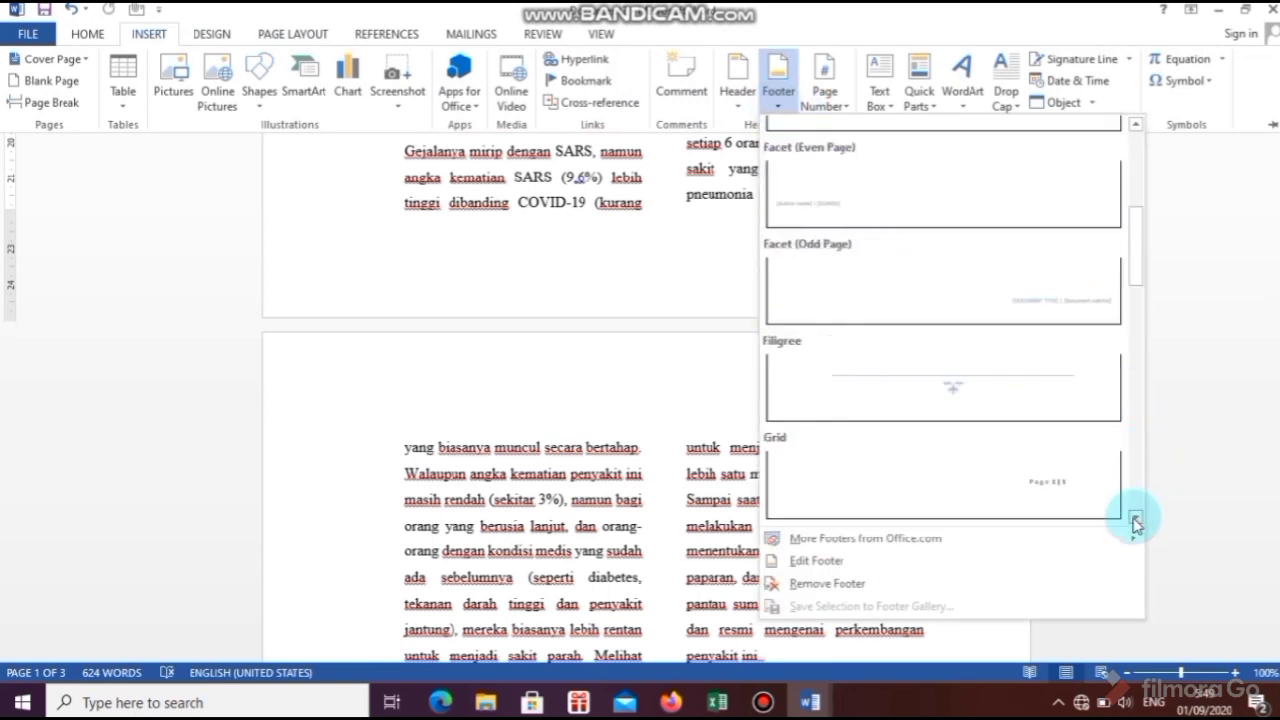
pyautogui.click(1136, 519)
pyautogui.click(1136, 519)
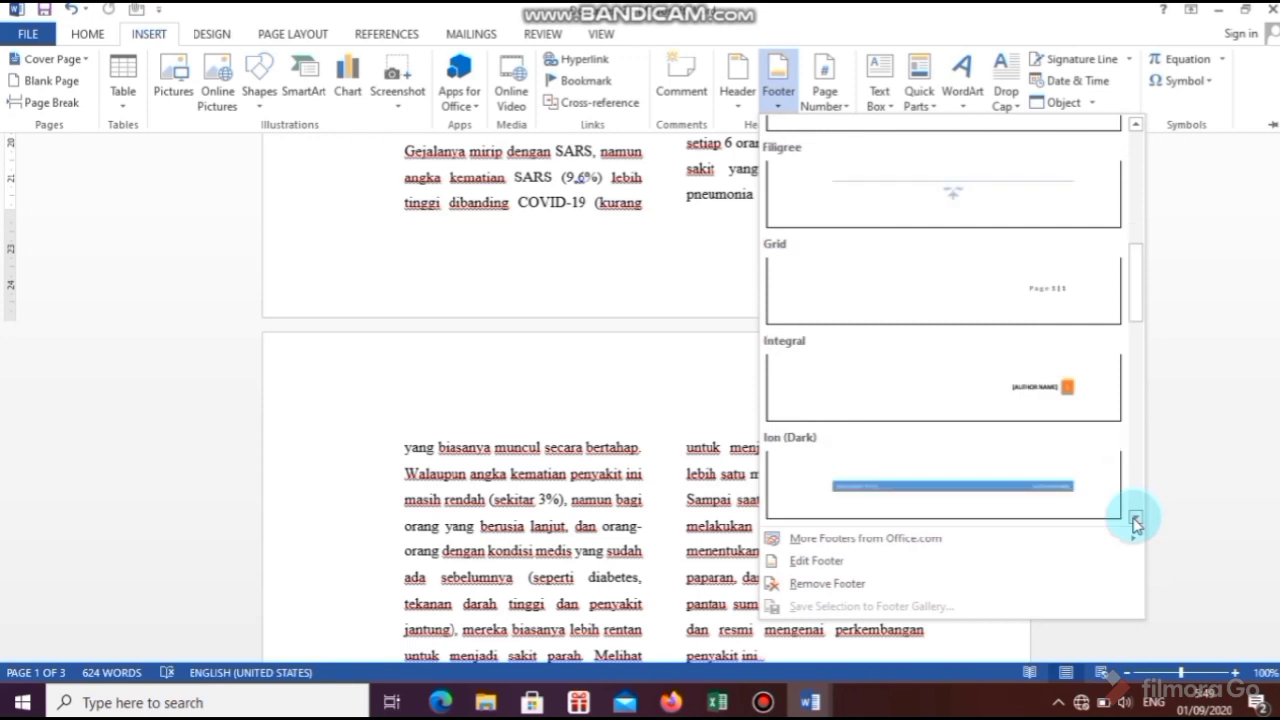
pyautogui.click(1136, 519)
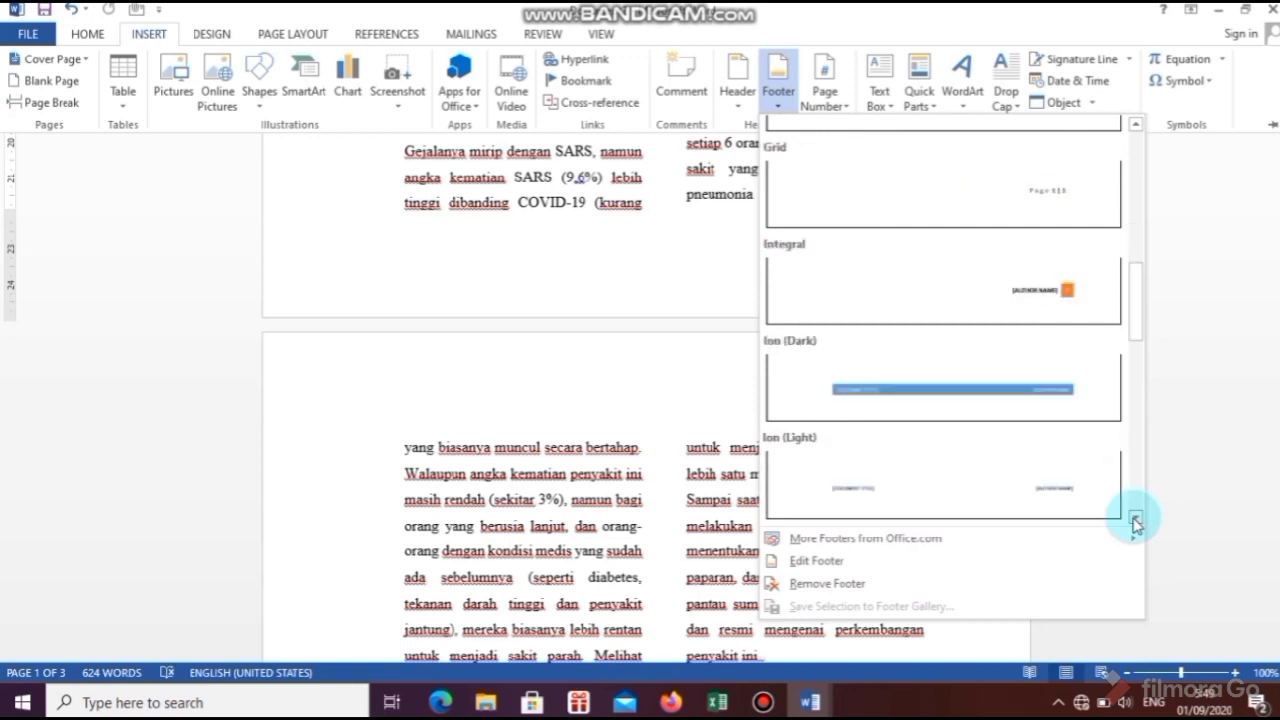
pyautogui.click(1053, 298)
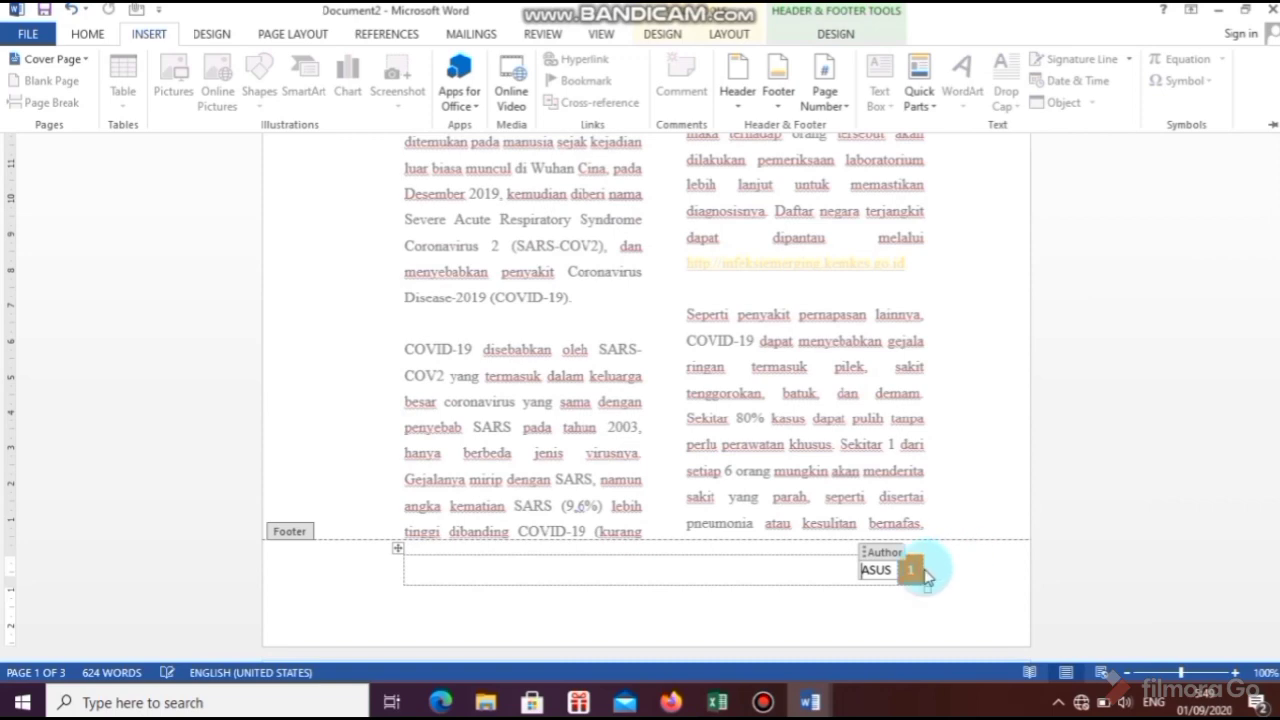
# Step: Replace the author text in the footer with the author's own name and return to the body text
pyautogui.click(889, 572)
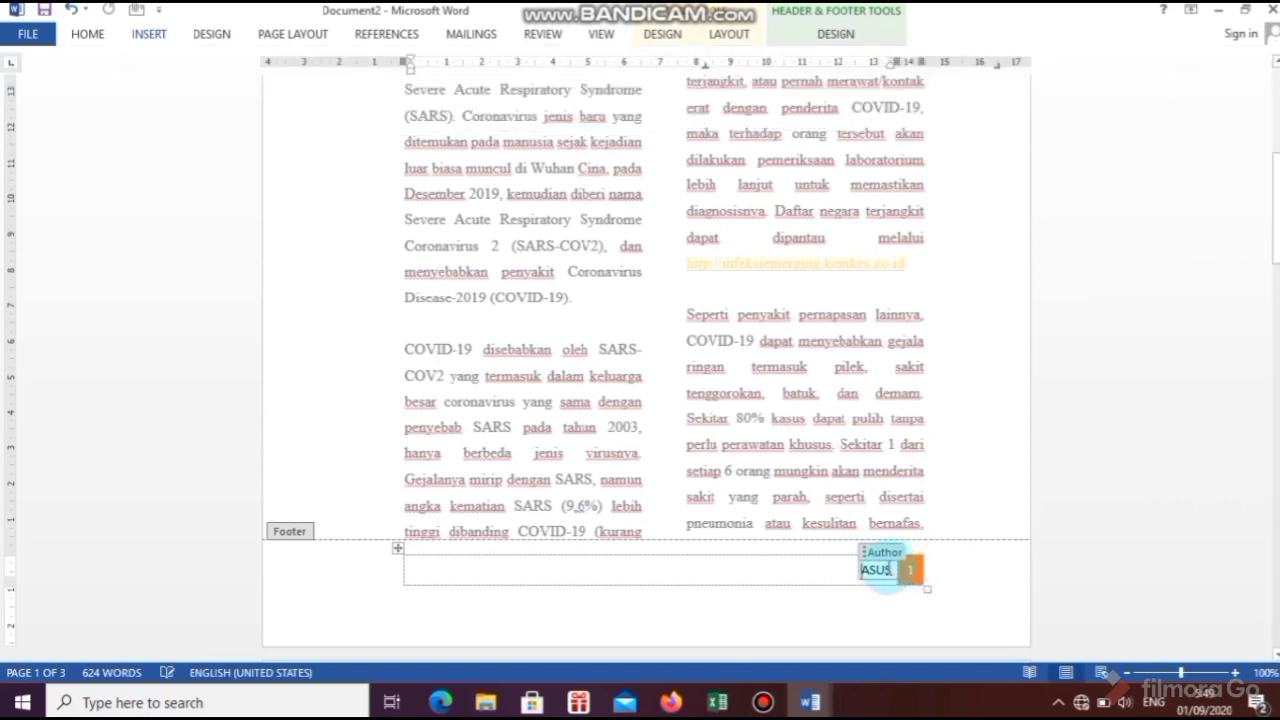
pyautogui.click(855, 570)
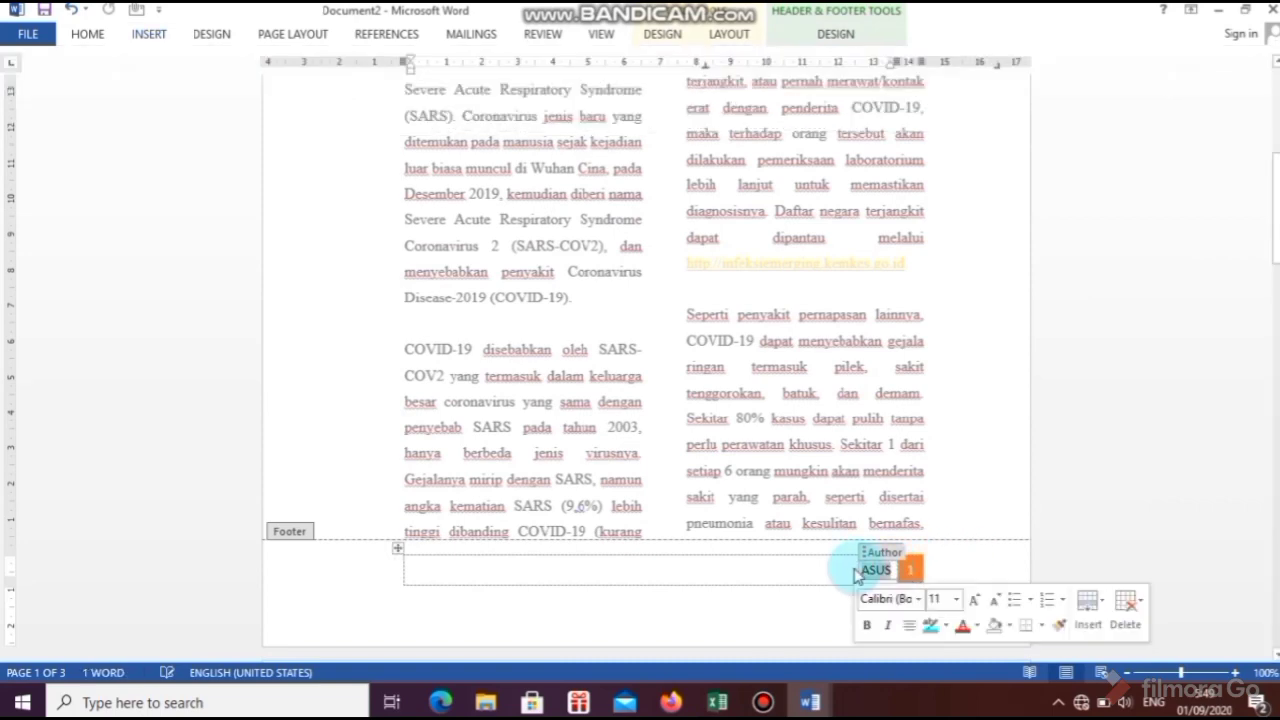
pyautogui.write('HER')
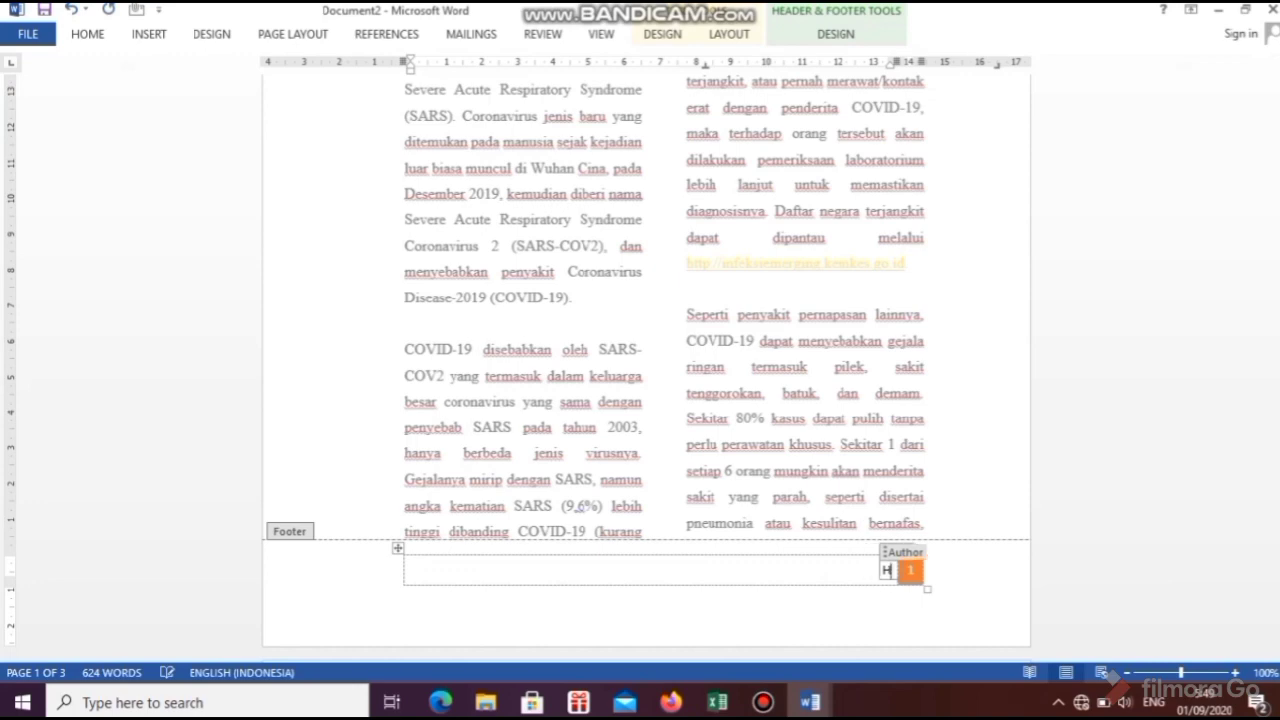
pyautogui.press('BackSpace')
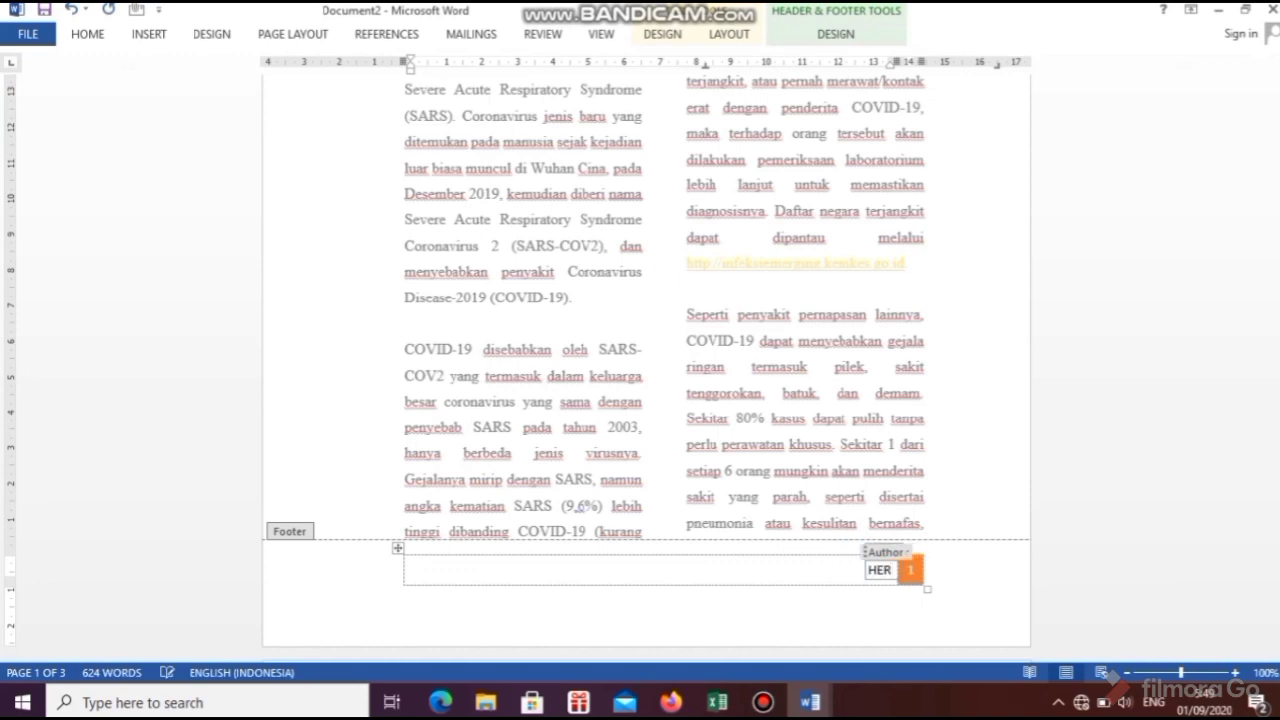
pyautogui.write('LINA')
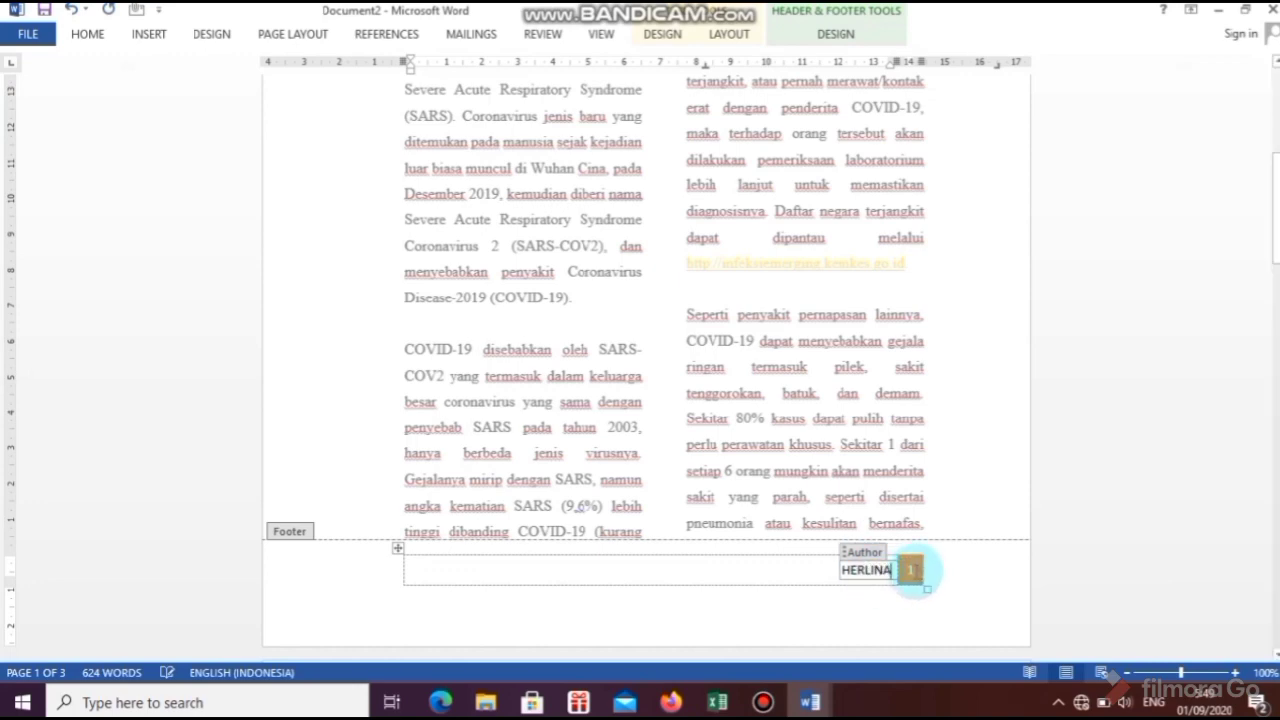
pyautogui.click(918, 571)
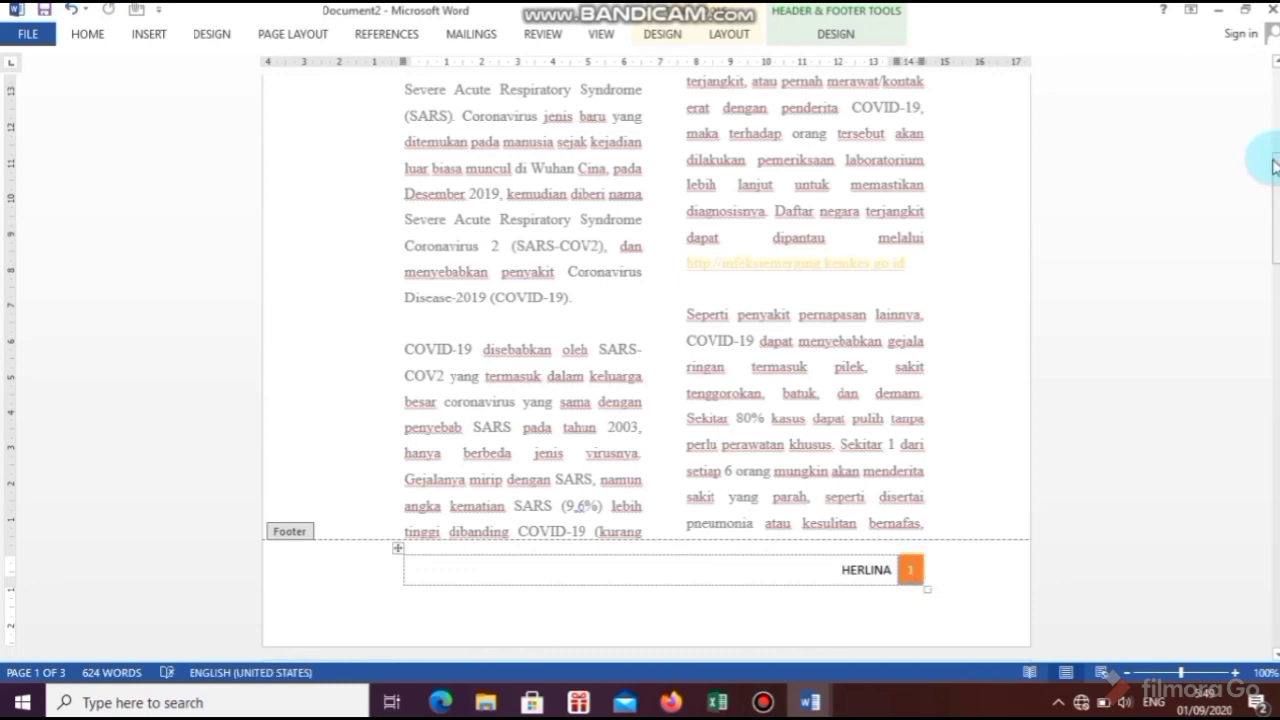
pyautogui.moveTo(1274, 163); pyautogui.dragTo(1275, 78)
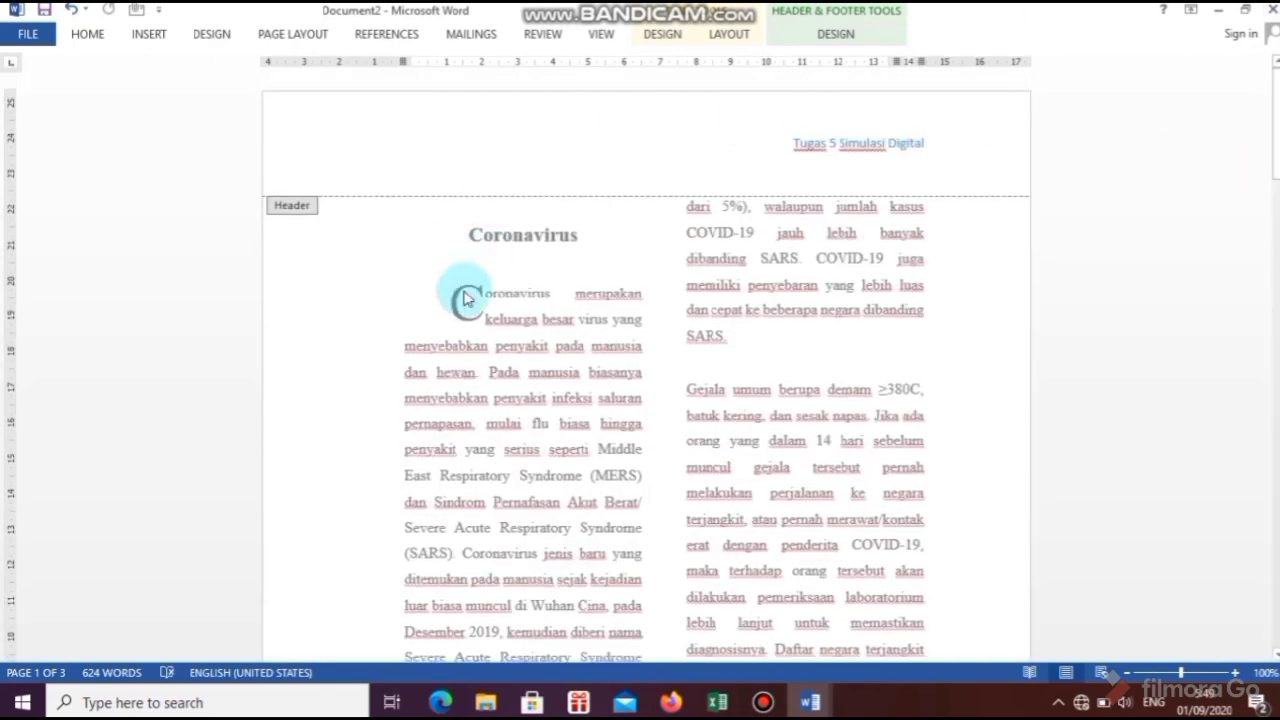
pyautogui.doubleClick(507, 420)
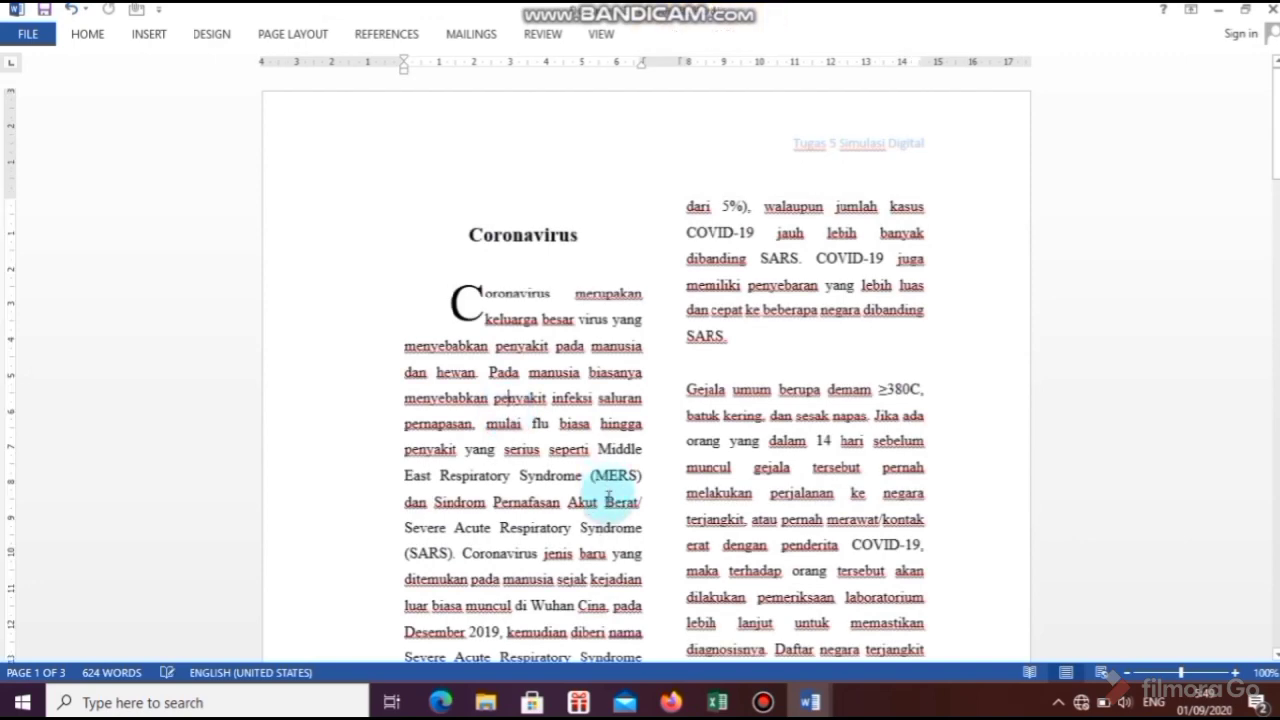
# Step: Insert a table of two columns and three rows below the first paragraph and delete the extra blank line under it
pyautogui.moveTo(1275, 148); pyautogui.dragTo(1275, 227)
pyautogui.click(576, 329)
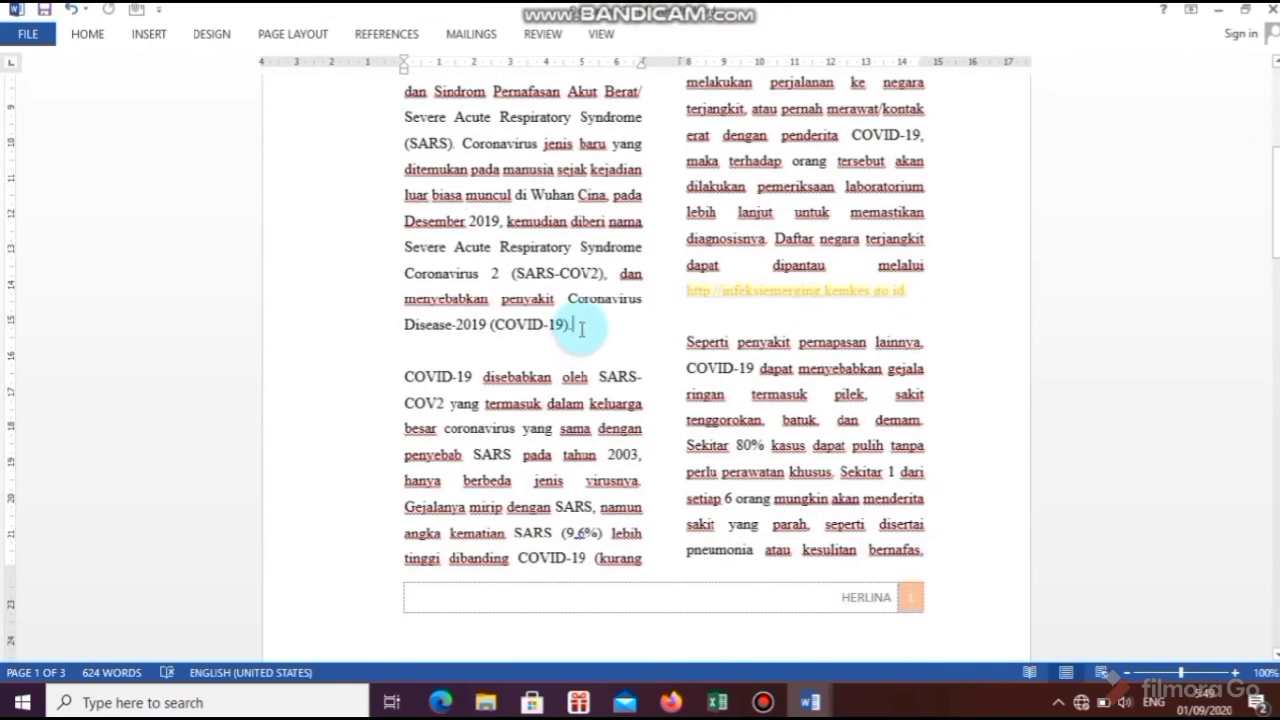
pyautogui.click(155, 45)
pyautogui.click(123, 82)
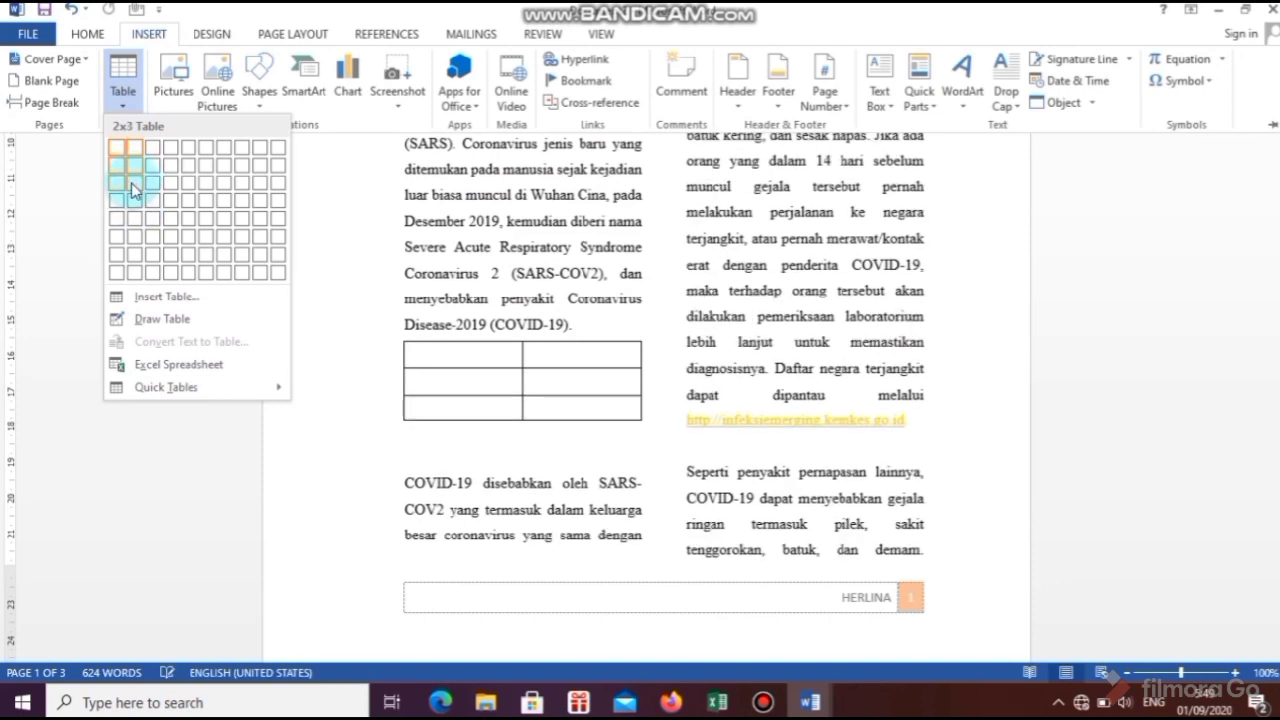
pyautogui.click(132, 187)
pyautogui.click(434, 463)
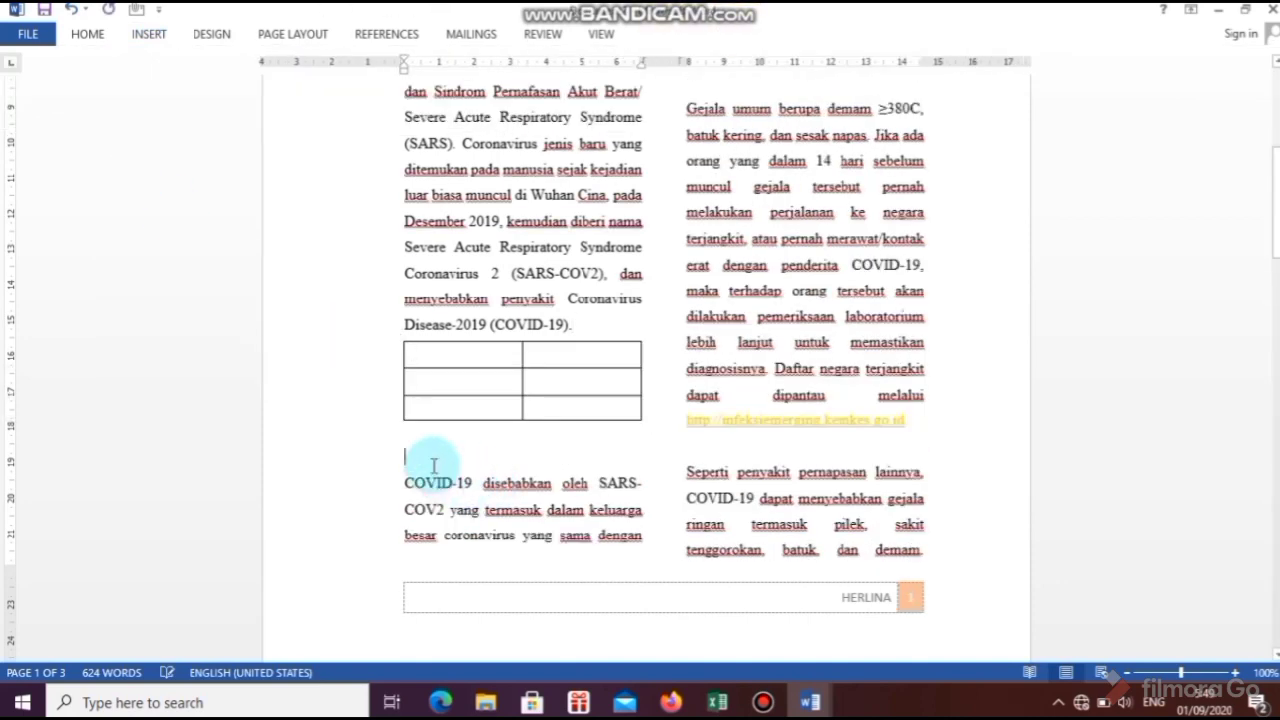
pyautogui.press('BackSpace')
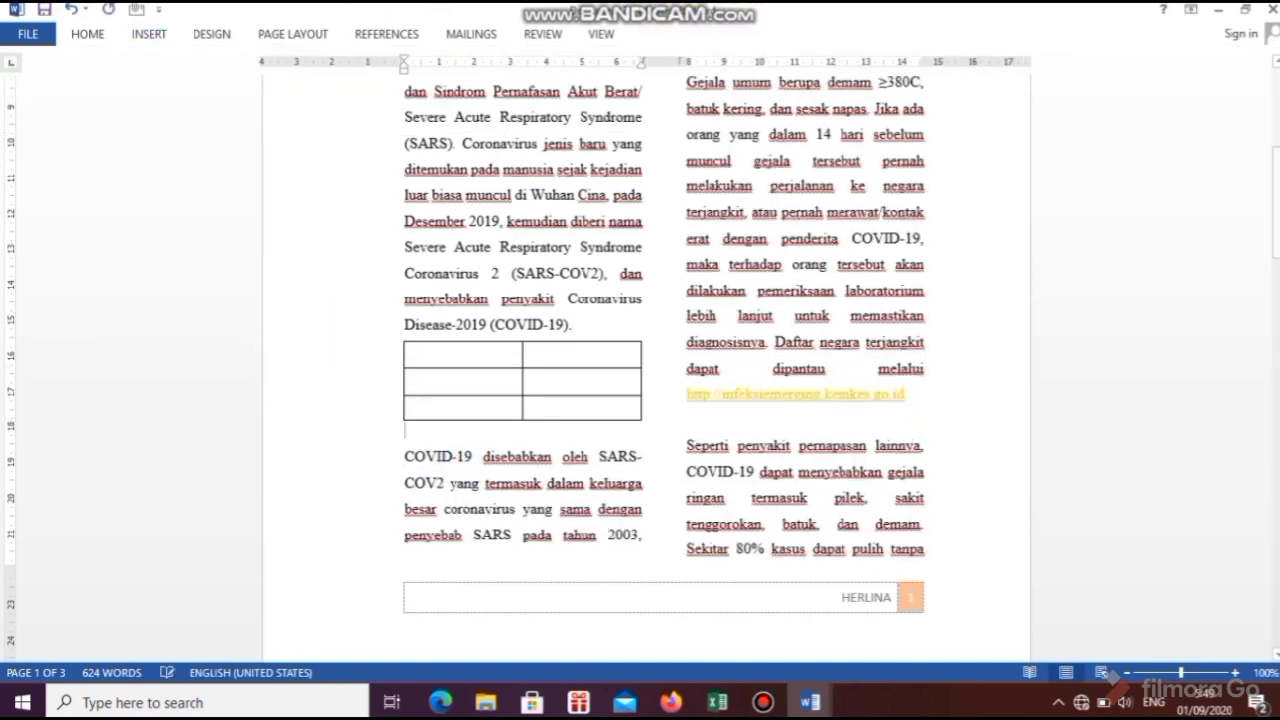
pyautogui.click(466, 360)
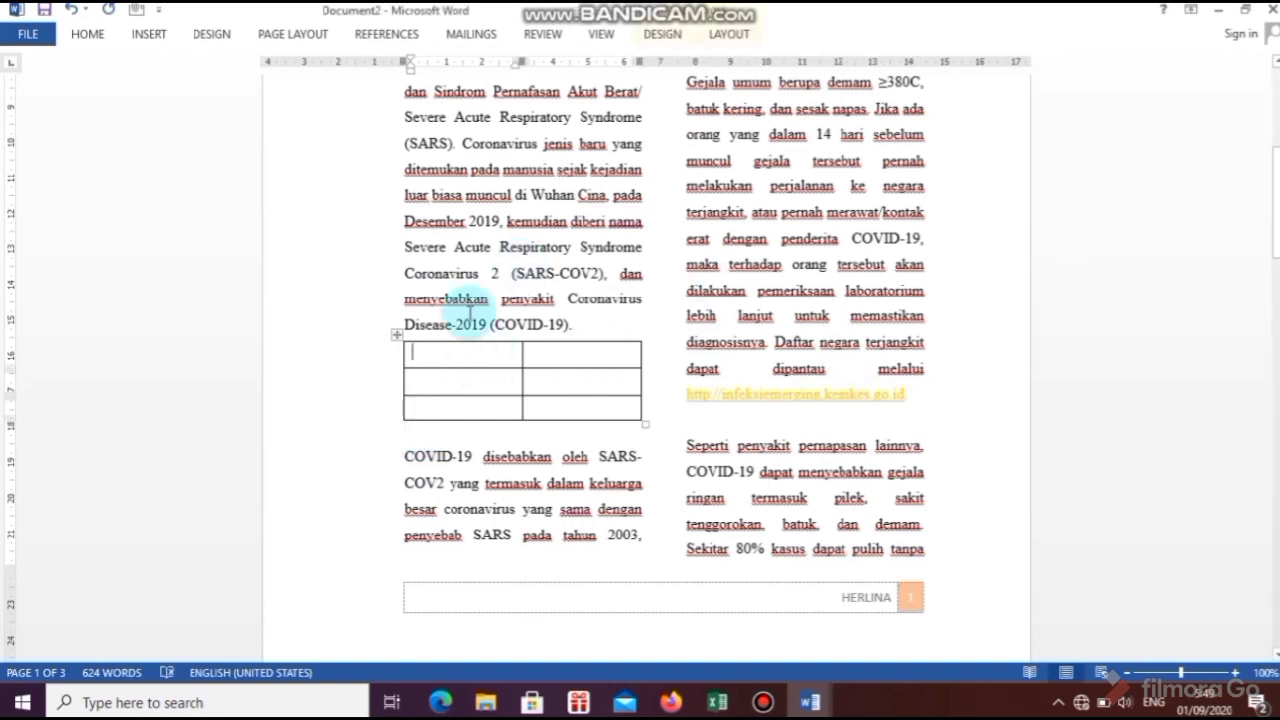
# Step: Insert a standard pie chart directly below the web link in the second column of page 1
pyautogui.click(918, 392)
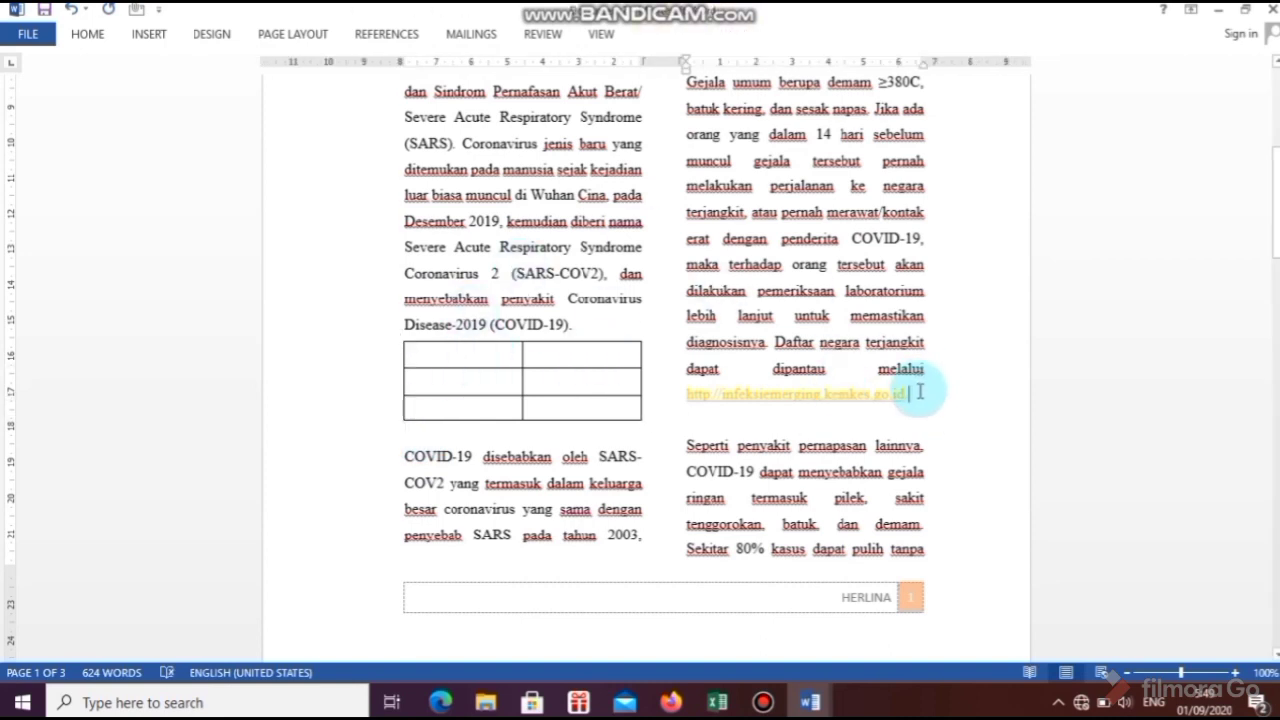
pyautogui.press('Return')
pyautogui.press('BackSpace')
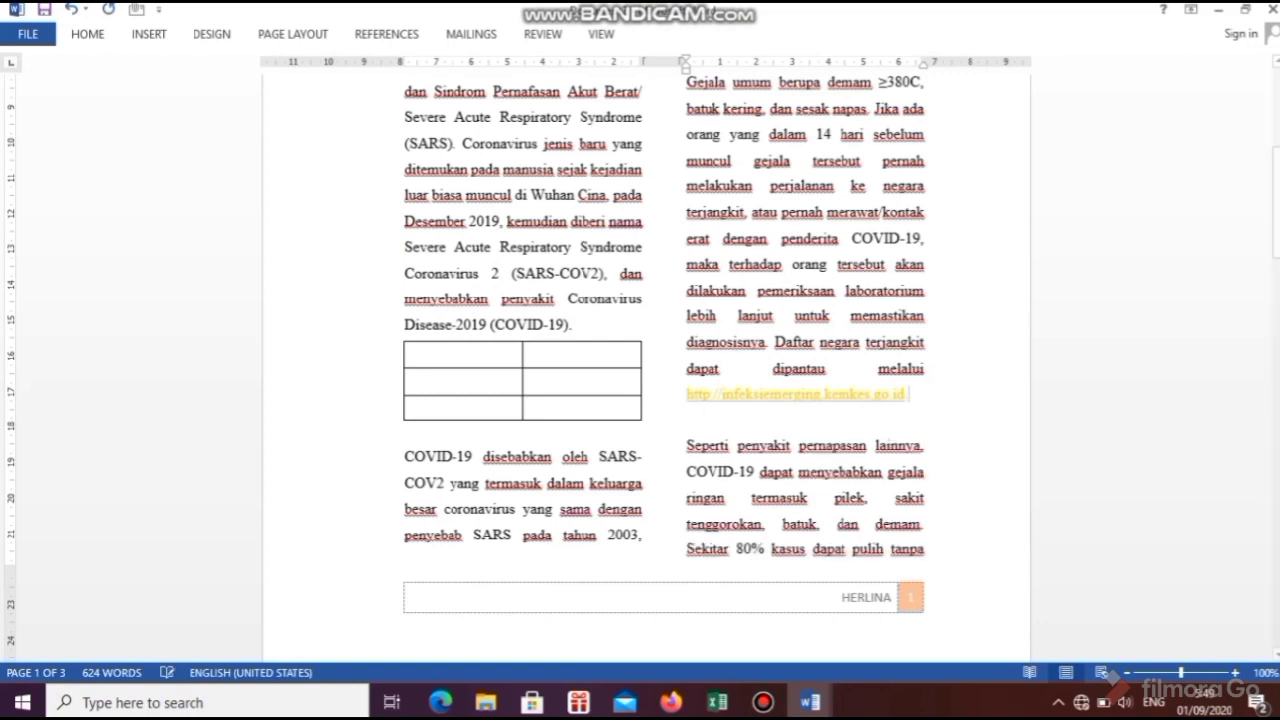
pyautogui.moveTo(1277, 244); pyautogui.dragTo(1277, 362)
pyautogui.click(137, 40)
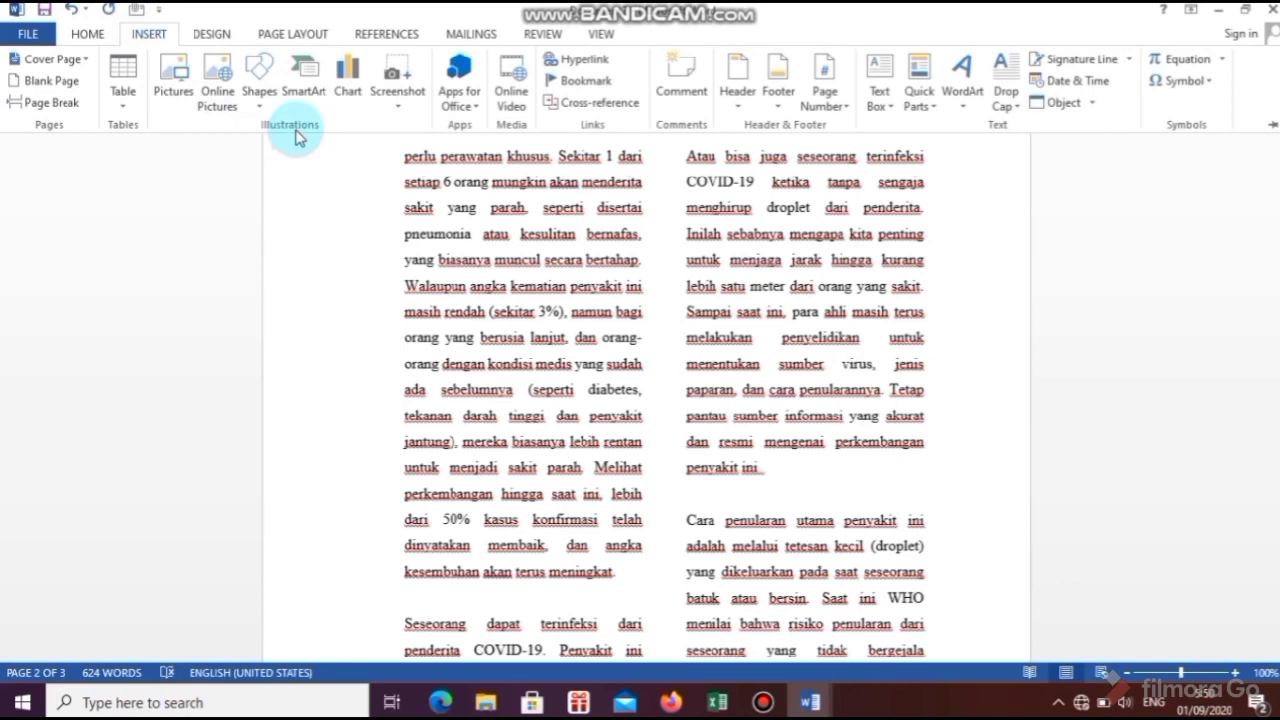
pyautogui.click(348, 82)
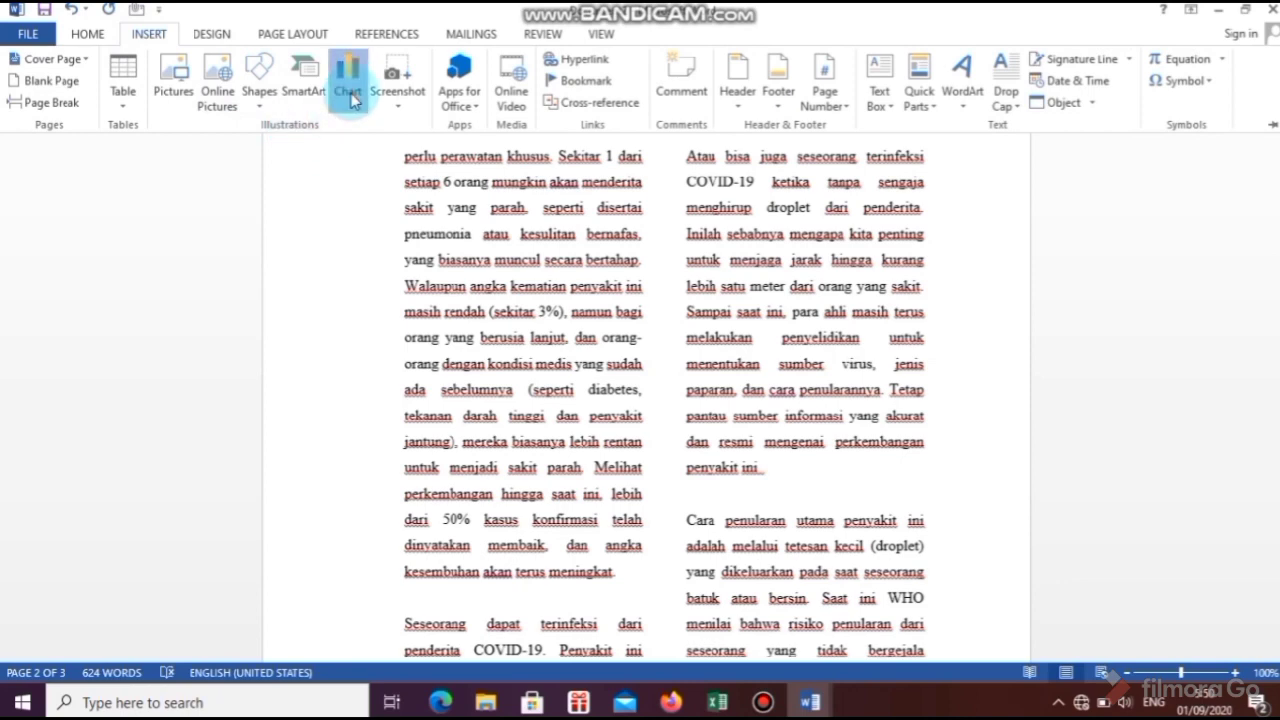
pyautogui.moveTo(613, 293)
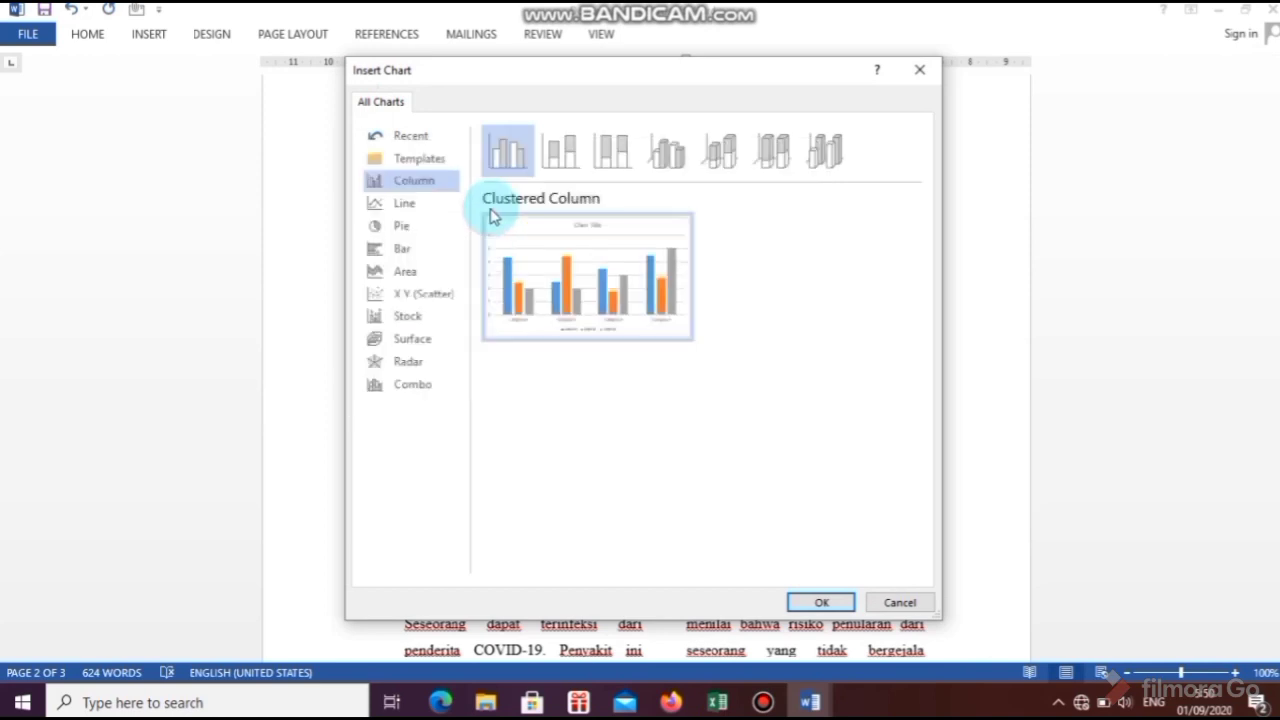
pyautogui.click(407, 229)
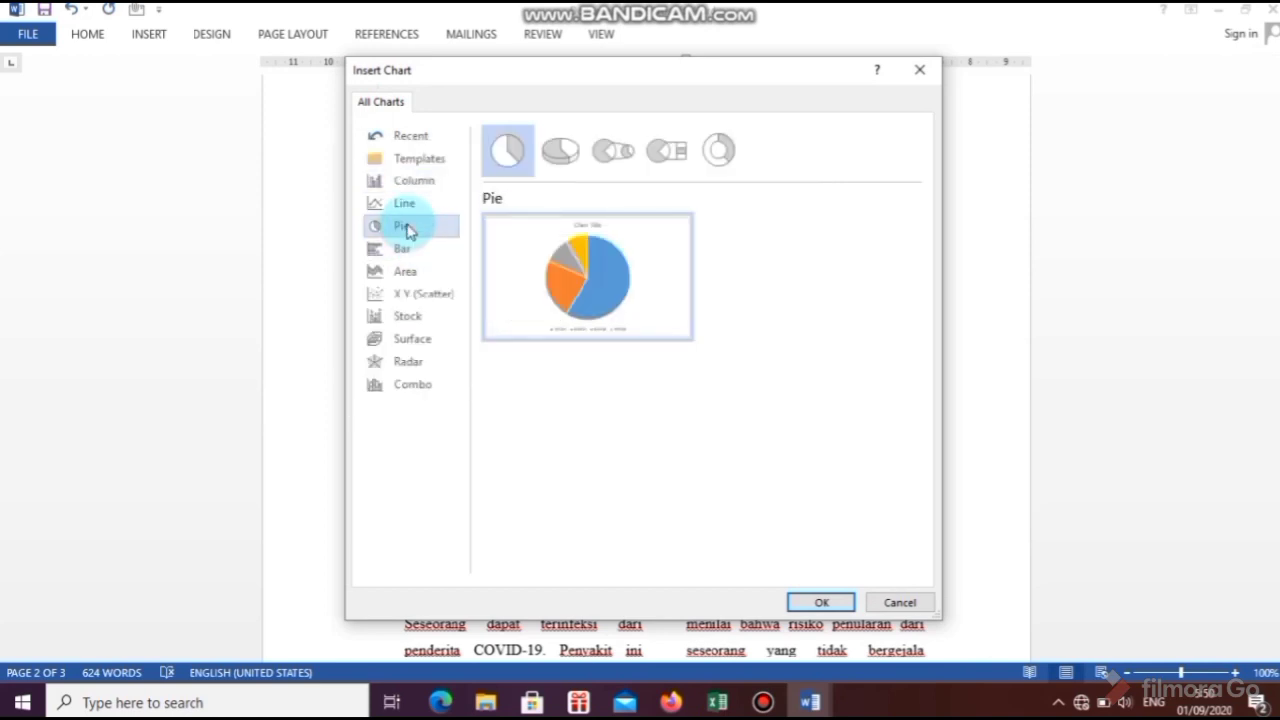
pyautogui.click(807, 604)
# Step: Close the pie chart's data sheet, view the chart's layout options and deselect the chart
pyautogui.click(762, 390)
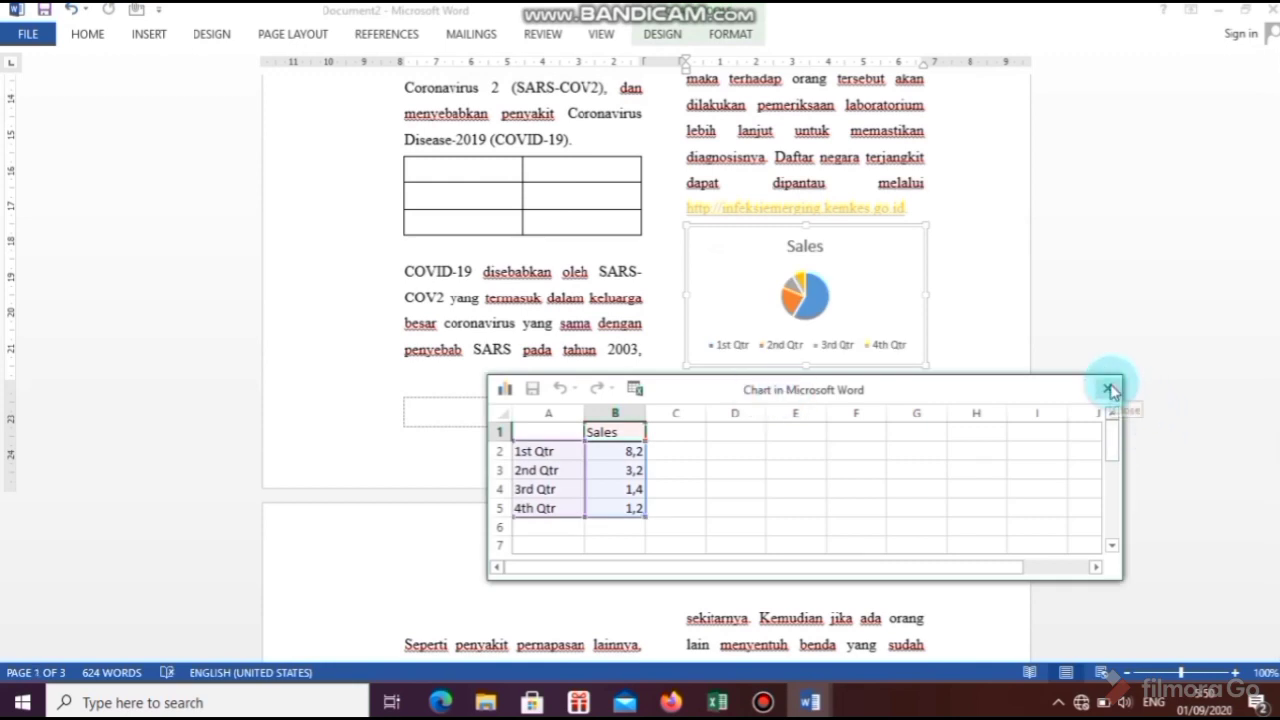
pyautogui.moveTo(996, 397); pyautogui.dragTo(968, 408)
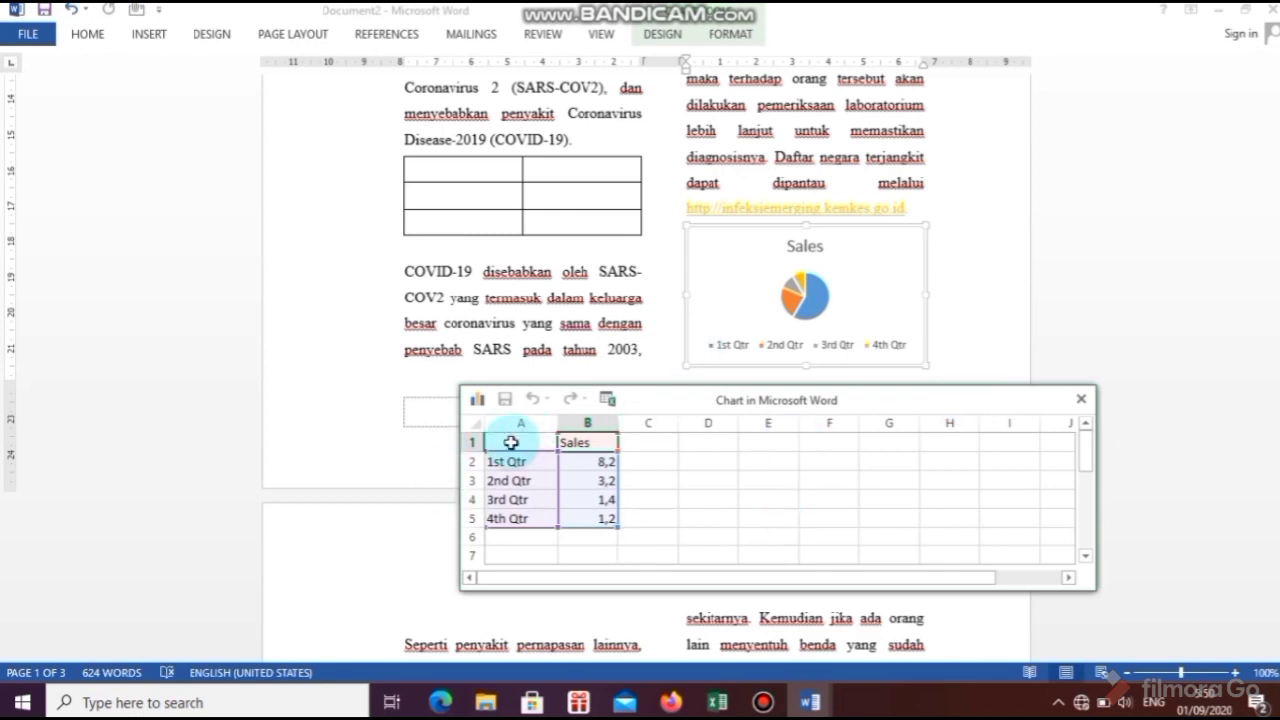
pyautogui.click(1081, 400)
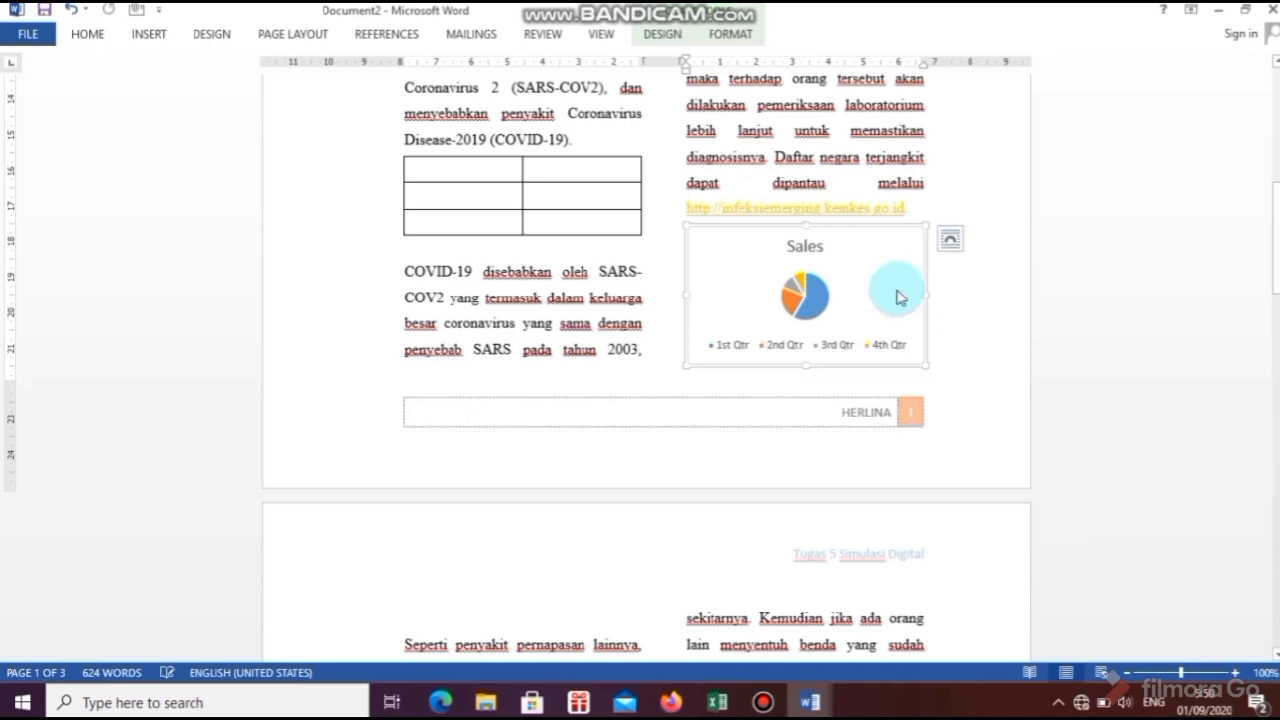
pyautogui.click(950, 240)
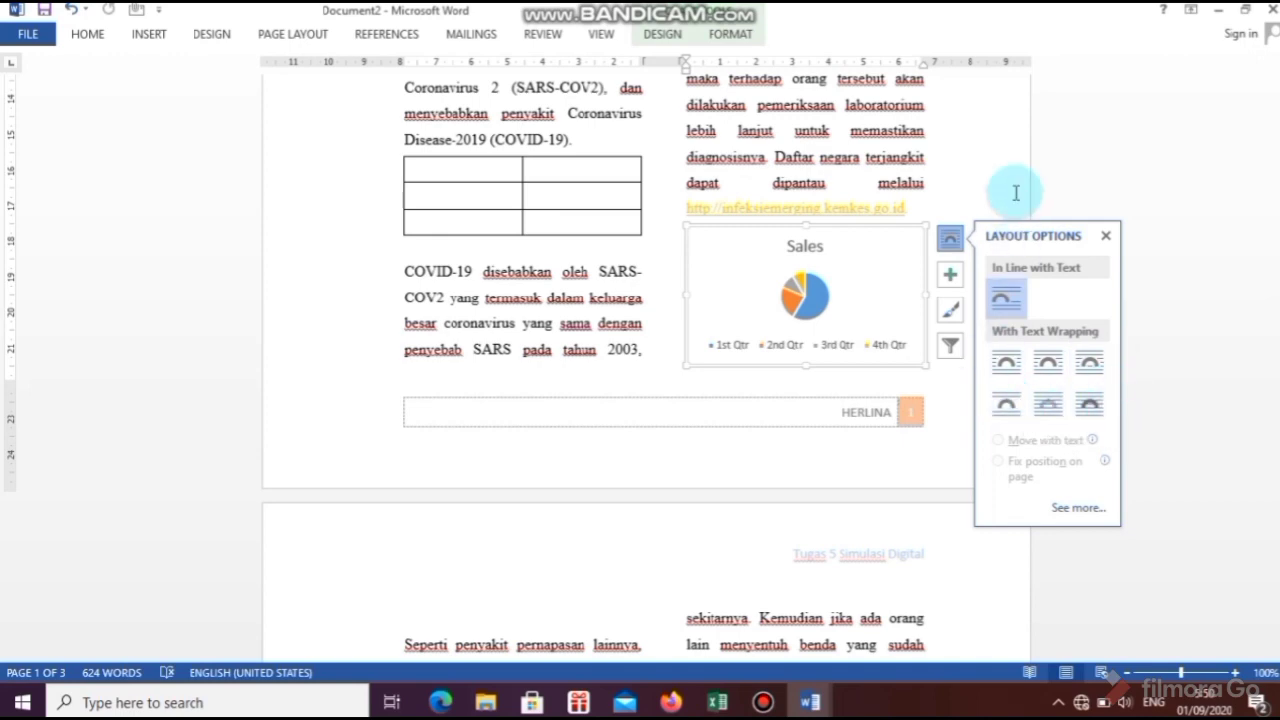
pyautogui.click(989, 176)
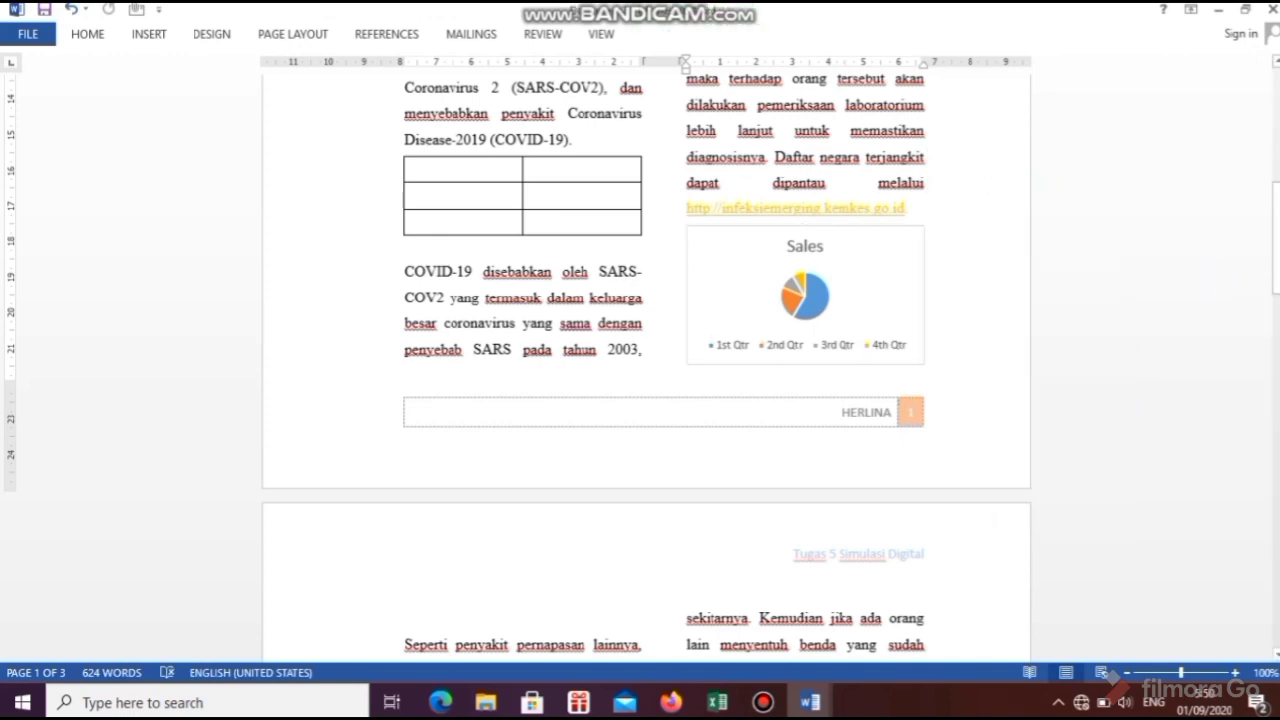
# Step: Add the built-in CONFIDENTIAL 1 diagonal watermark to the document and return to the body text
pyautogui.moveTo(1276, 262); pyautogui.dragTo(1272, 222)
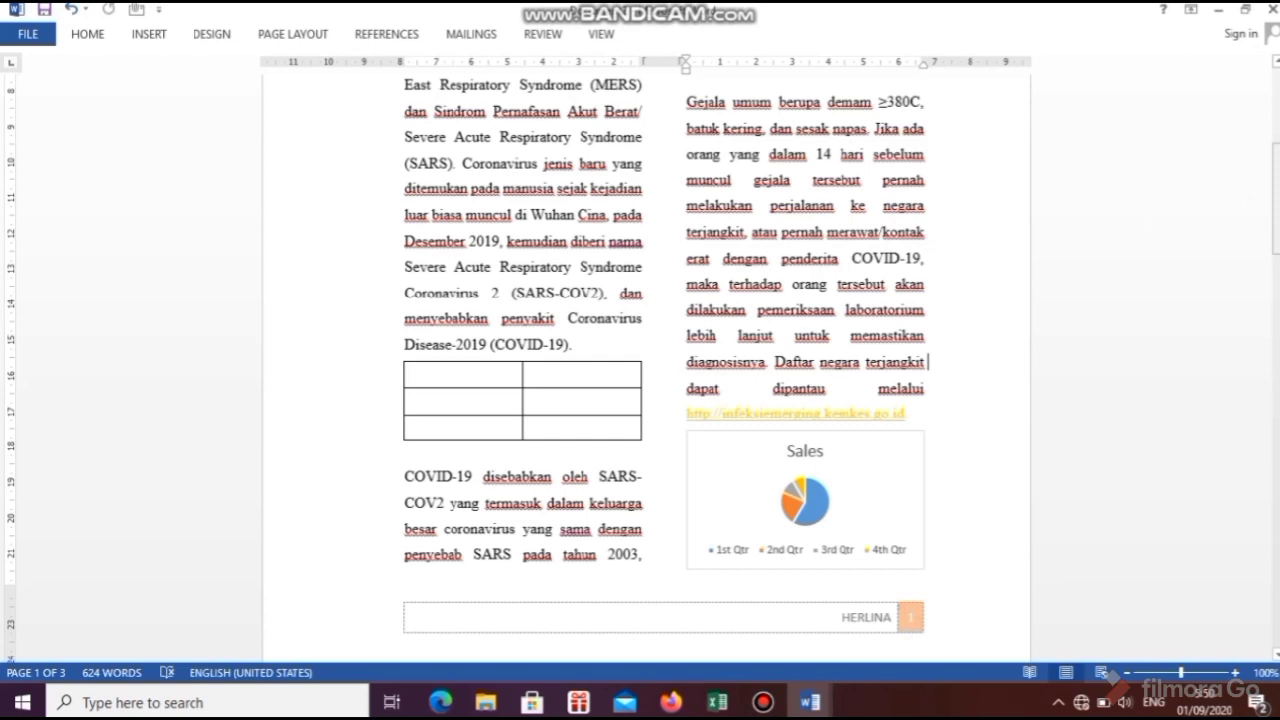
pyautogui.moveTo(1274, 190); pyautogui.dragTo(1269, 94)
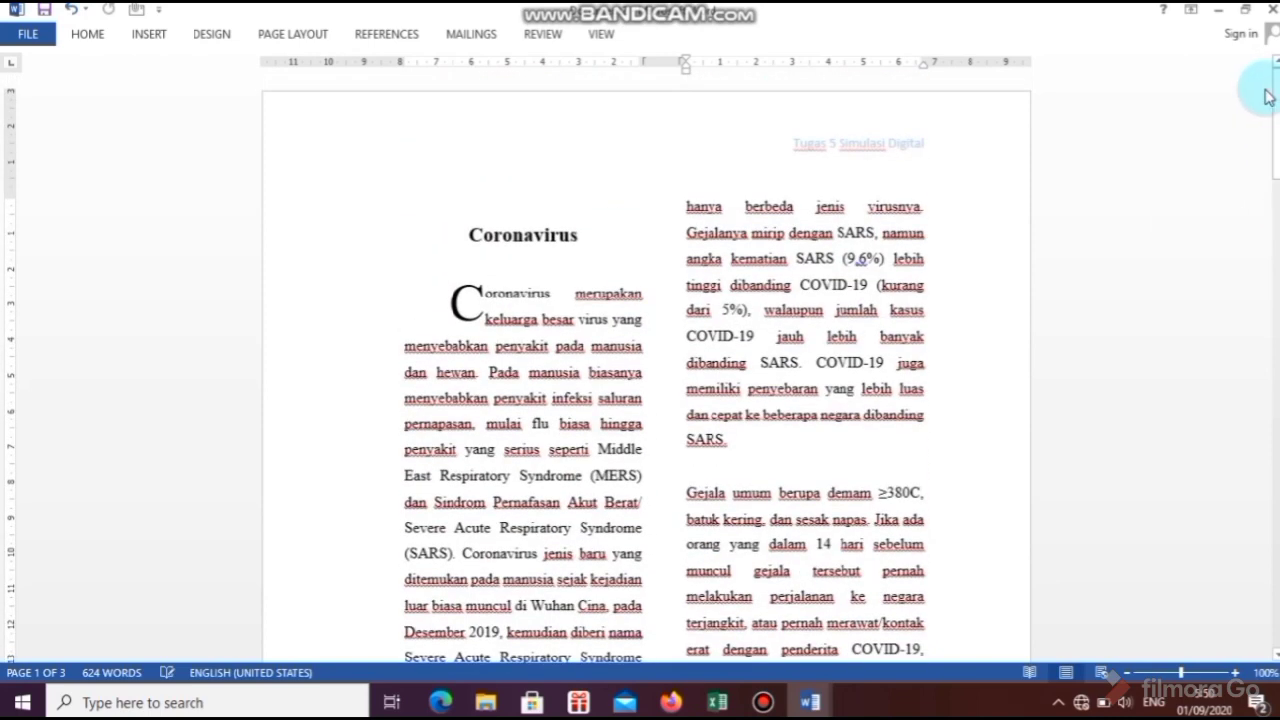
pyautogui.click(145, 37)
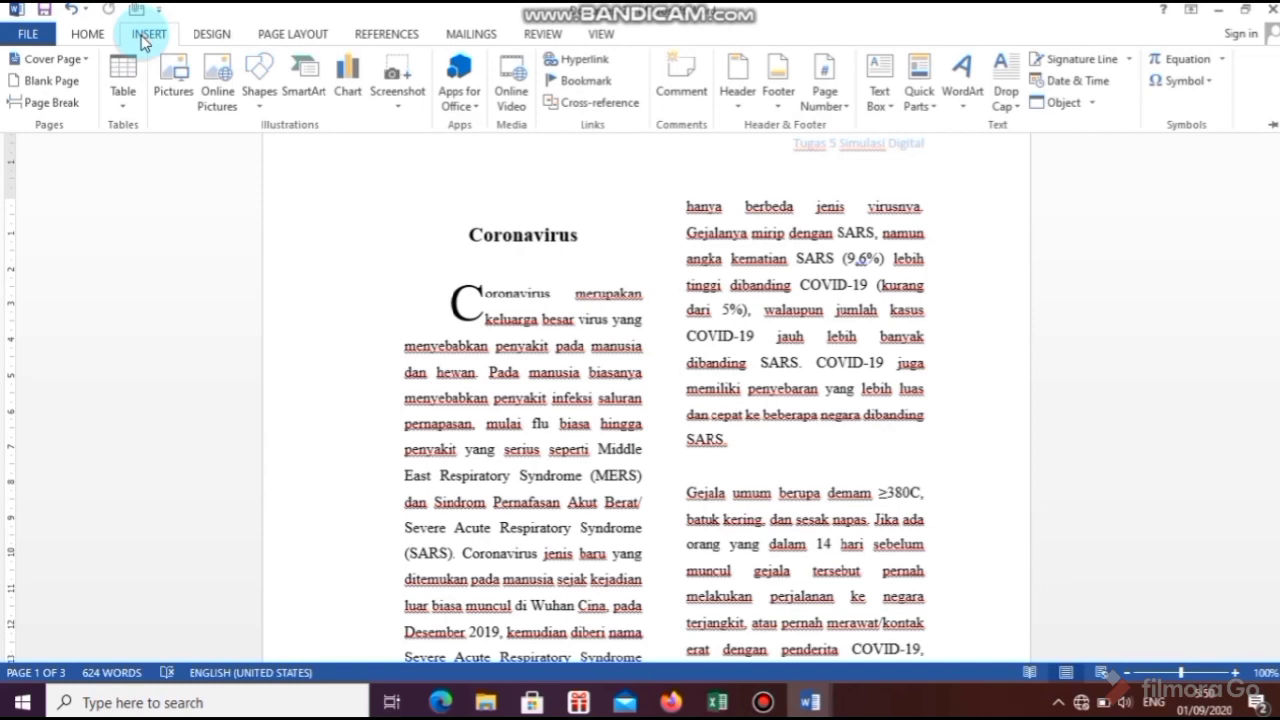
pyautogui.click(303, 40)
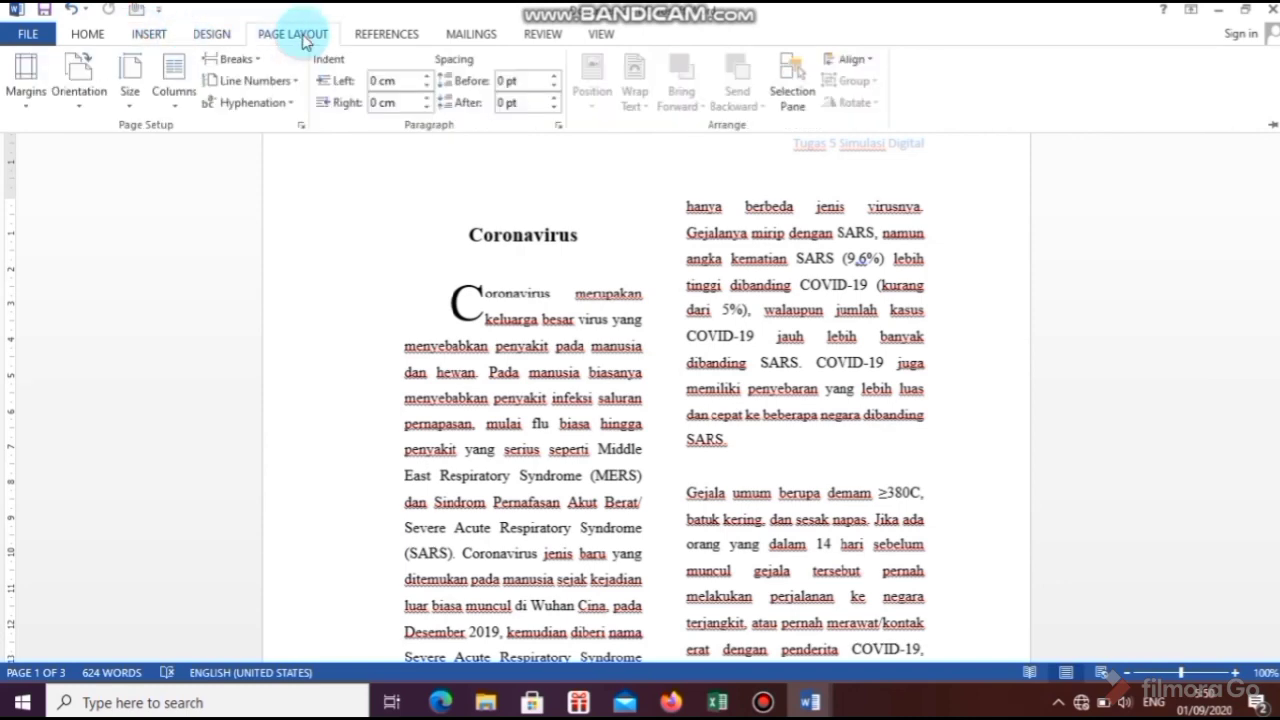
pyautogui.click(229, 36)
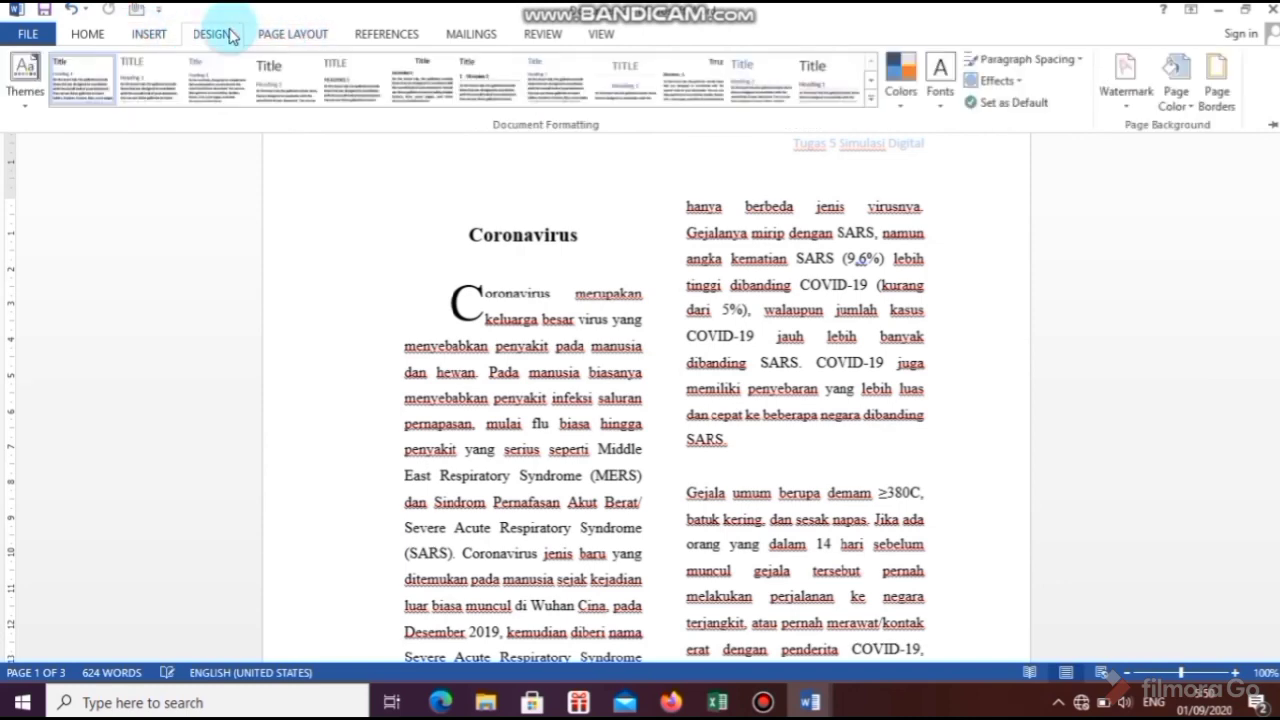
pyautogui.click(1128, 108)
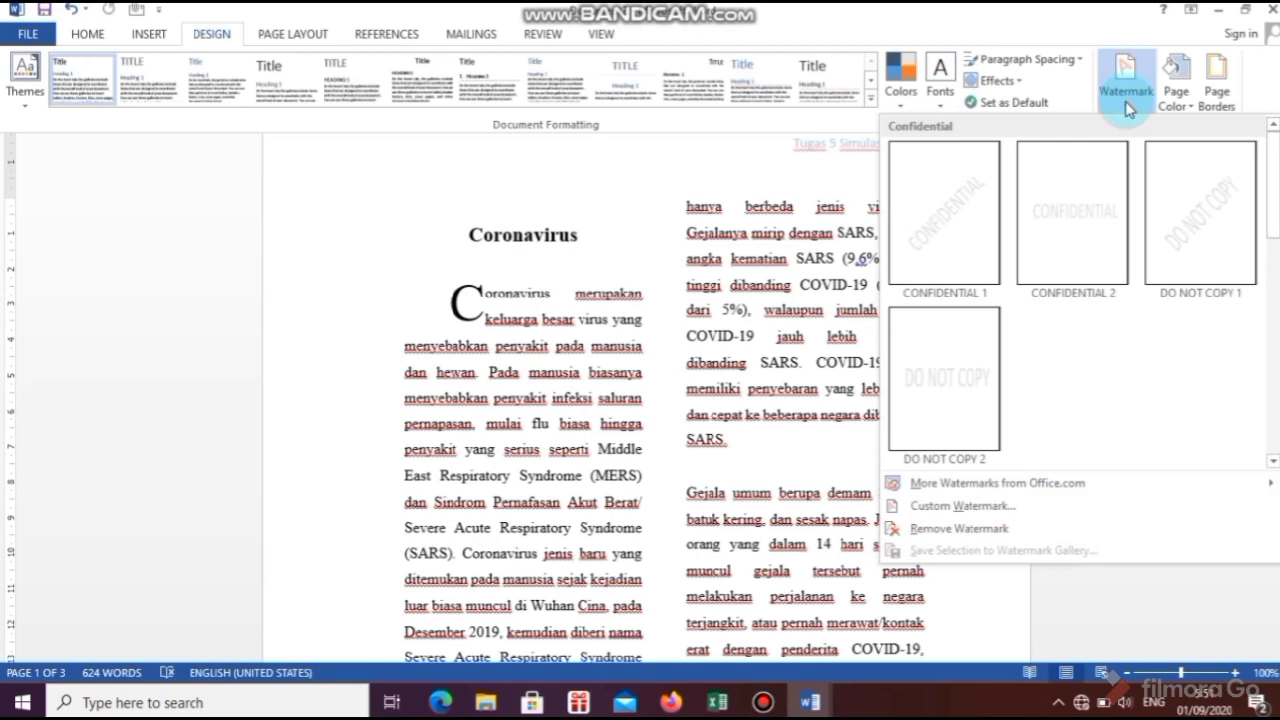
pyautogui.click(948, 232)
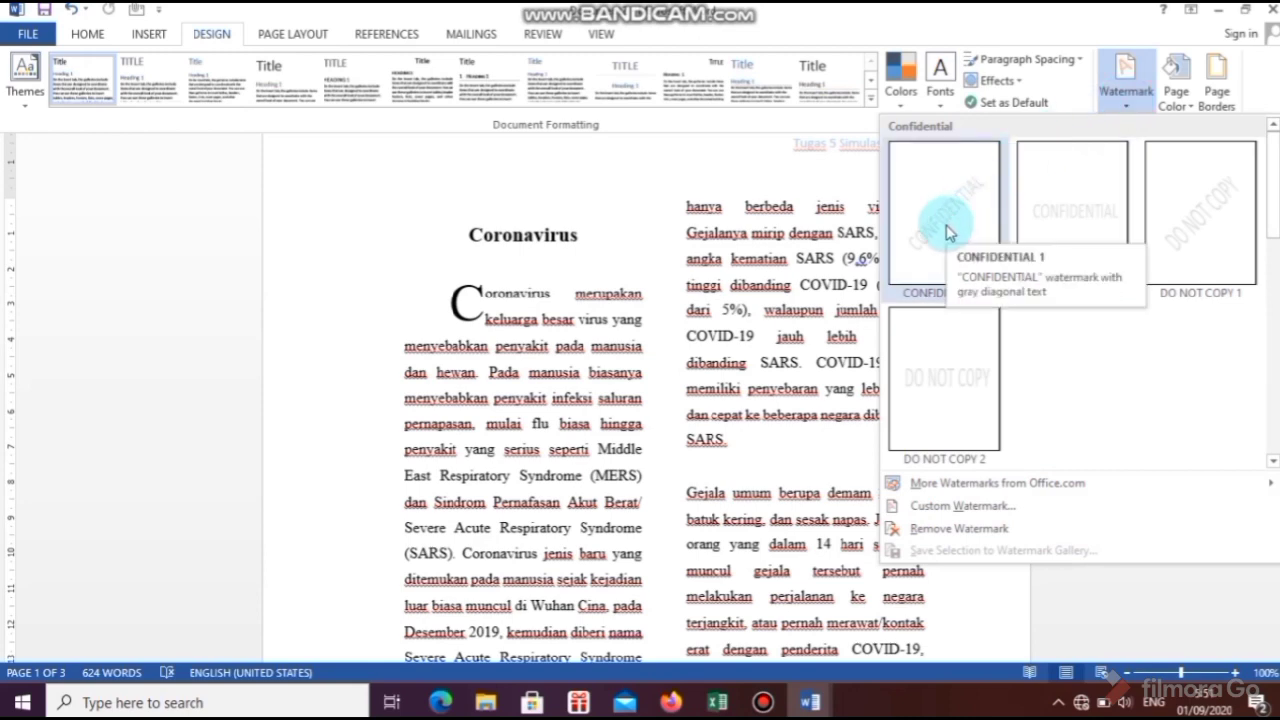
pyautogui.click(948, 232)
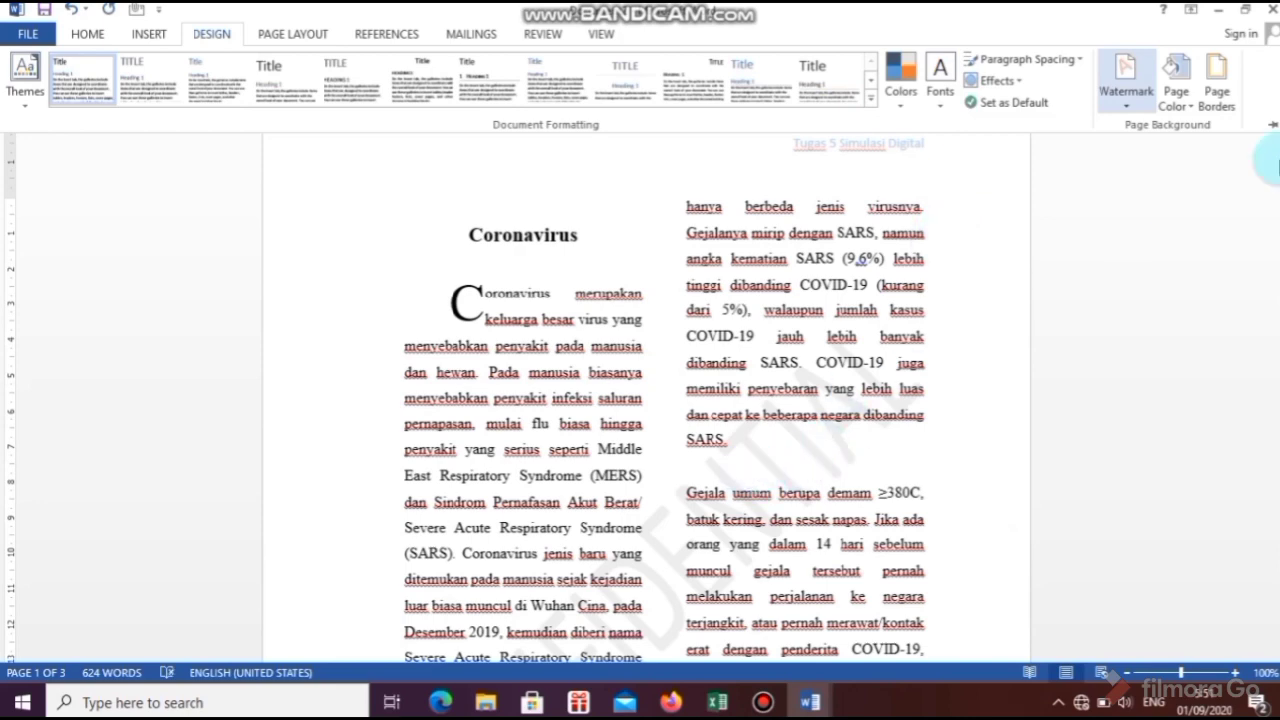
pyautogui.click(835, 362)
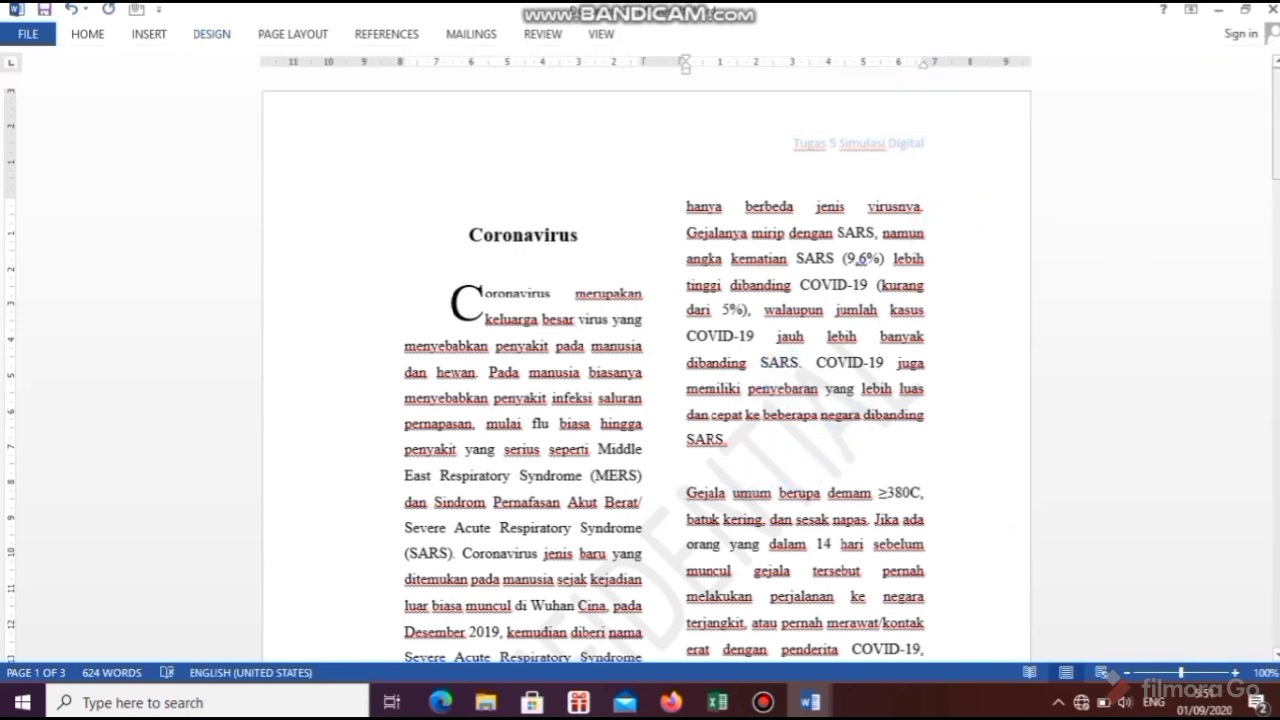
pyautogui.moveTo(1277, 101)
pyautogui.mouseDown()
pyautogui.moveTo(1277, 154)
pyautogui.moveTo(1277, 100)
pyautogui.mouseUp()
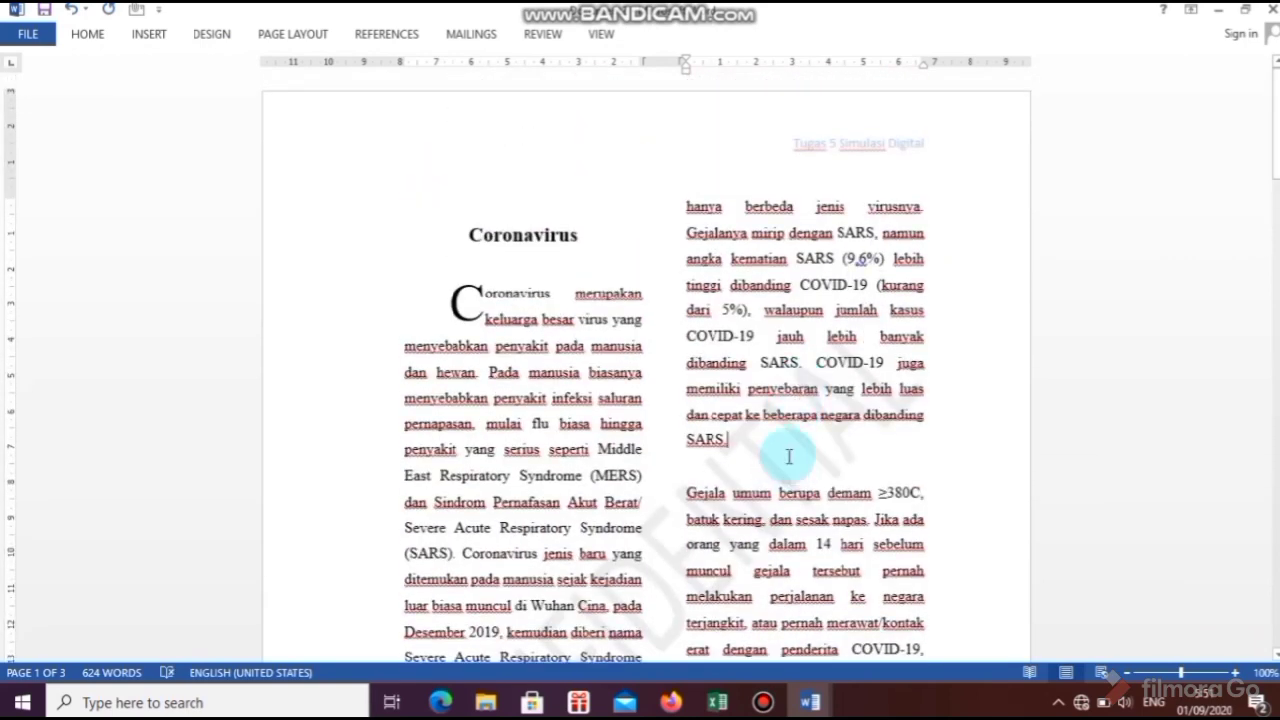
pyautogui.click(789, 456)
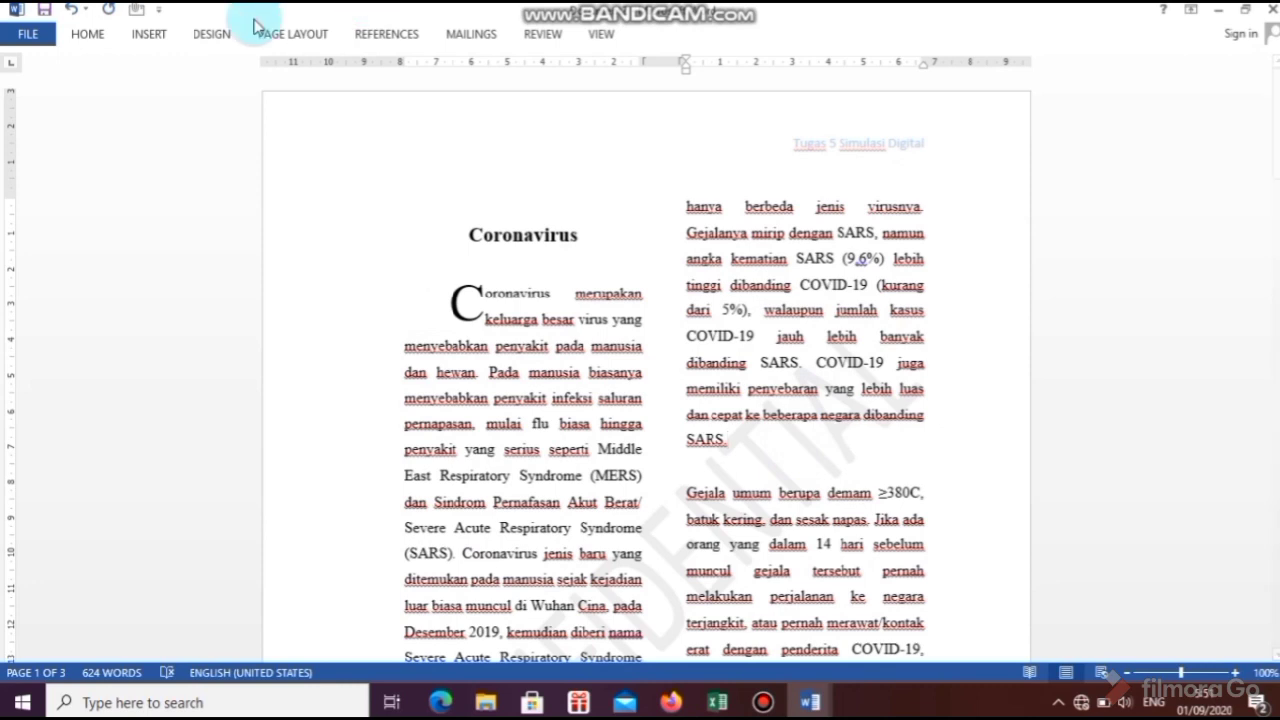
# Step: Replace the watermark with a custom diagonal text watermark showing the author's first name, keeping Calibri, automatic size and semitransparent color
pyautogui.click(148, 37)
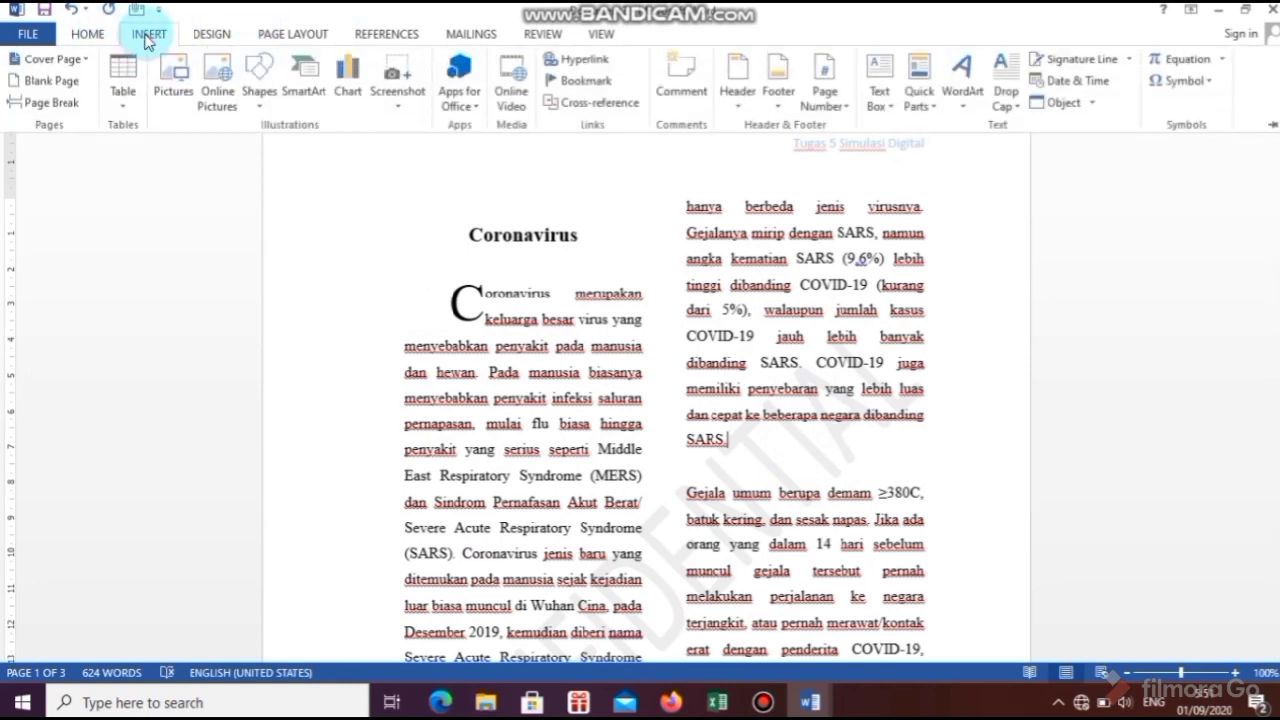
pyautogui.click(212, 35)
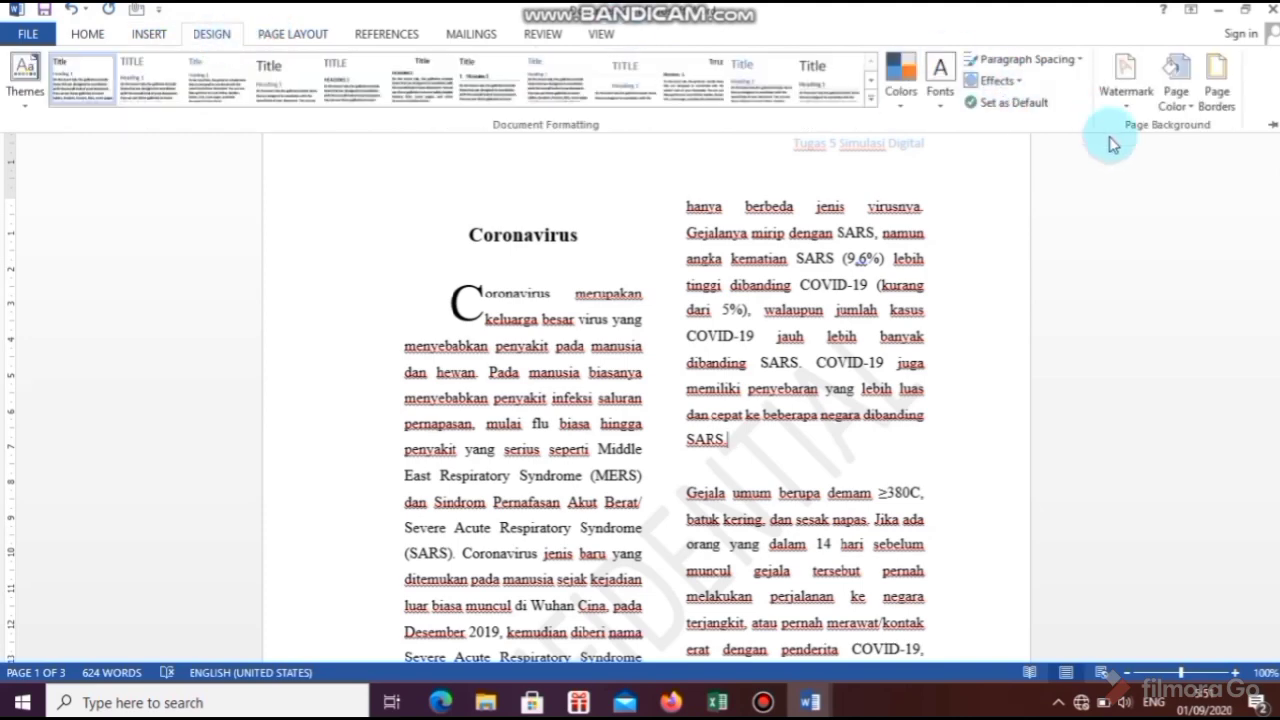
pyautogui.click(1126, 100)
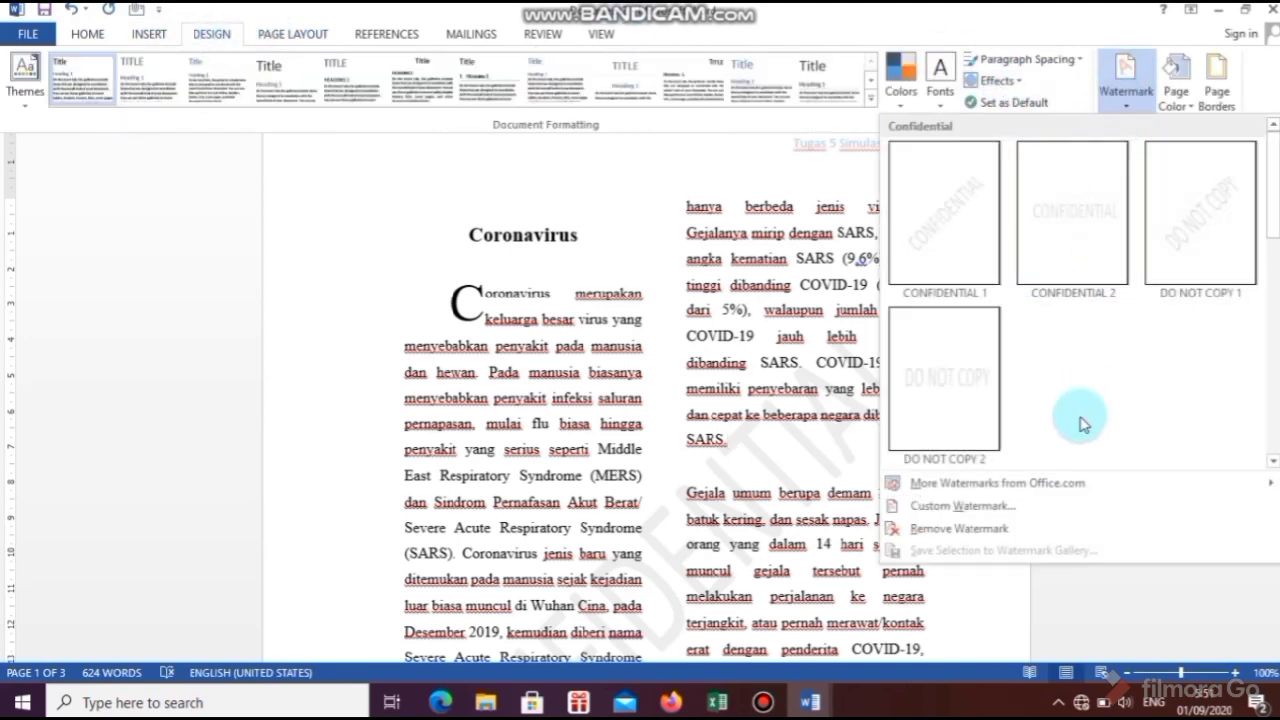
pyautogui.click(1005, 507)
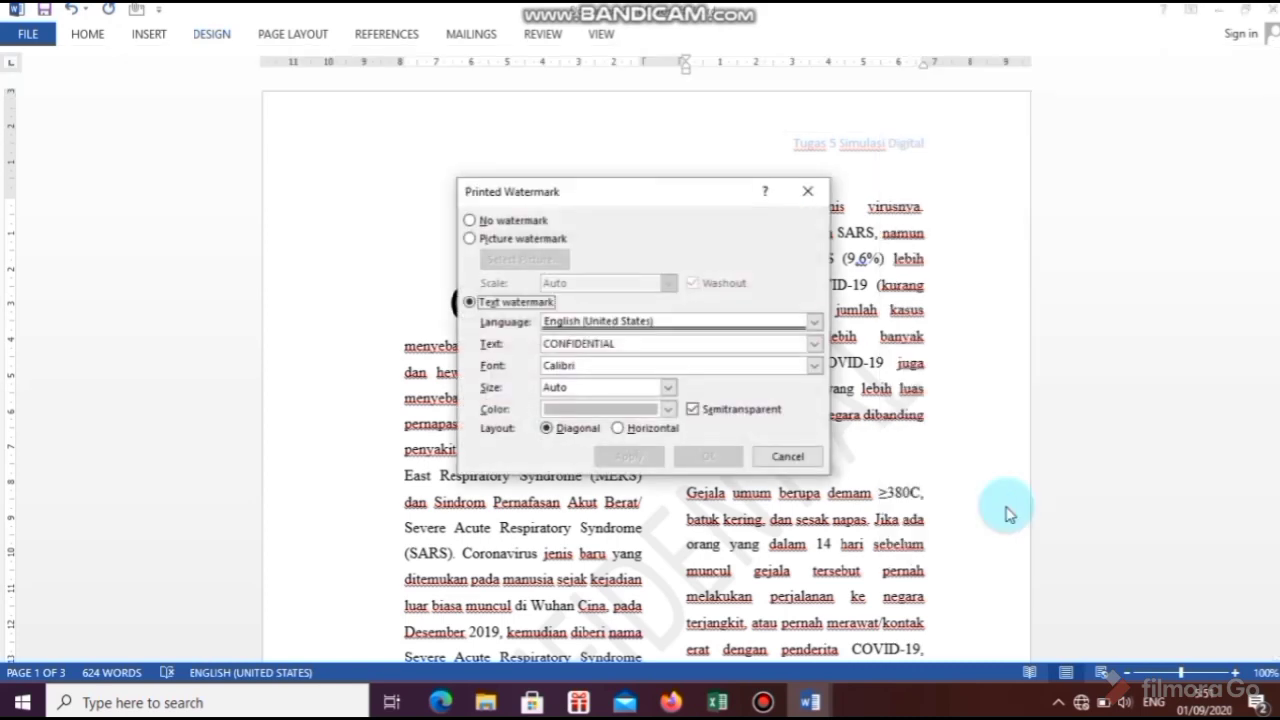
pyautogui.moveTo(645, 345); pyautogui.dragTo(534, 345)
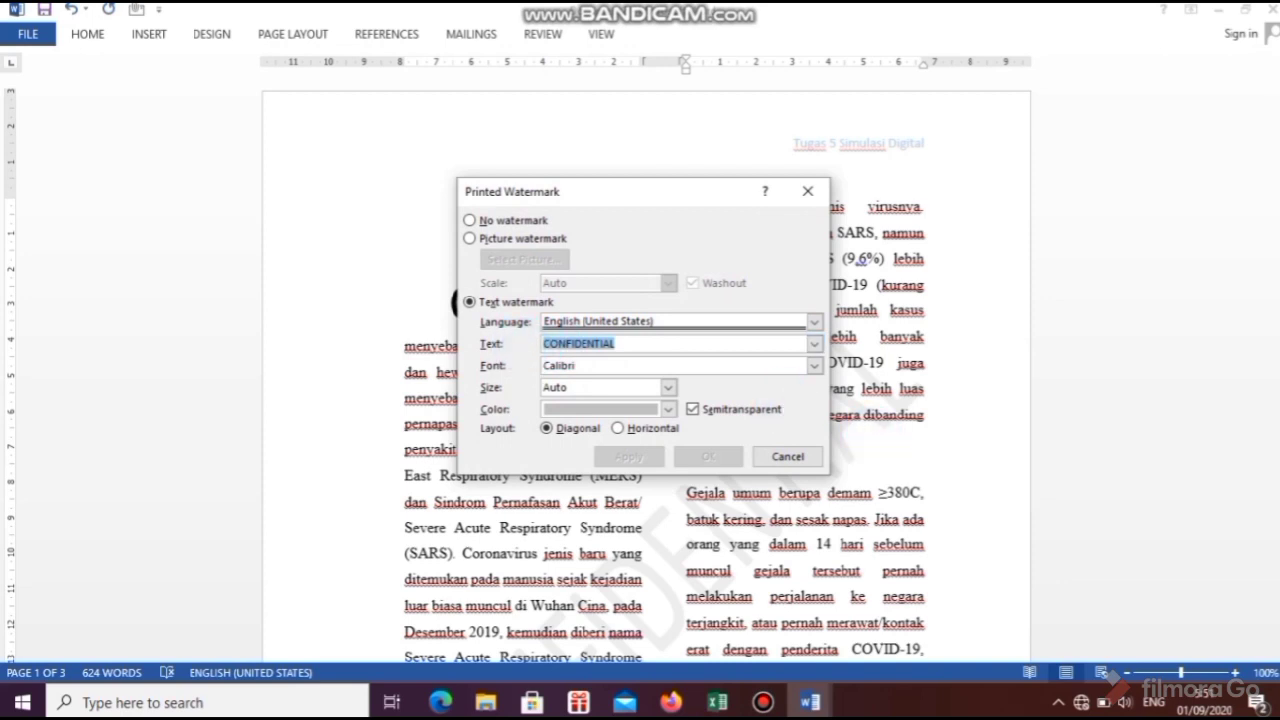
pyautogui.write('hER')
pyautogui.press('BackSpace')
pyautogui.press('BackSpace')
pyautogui.press('BackSpace')
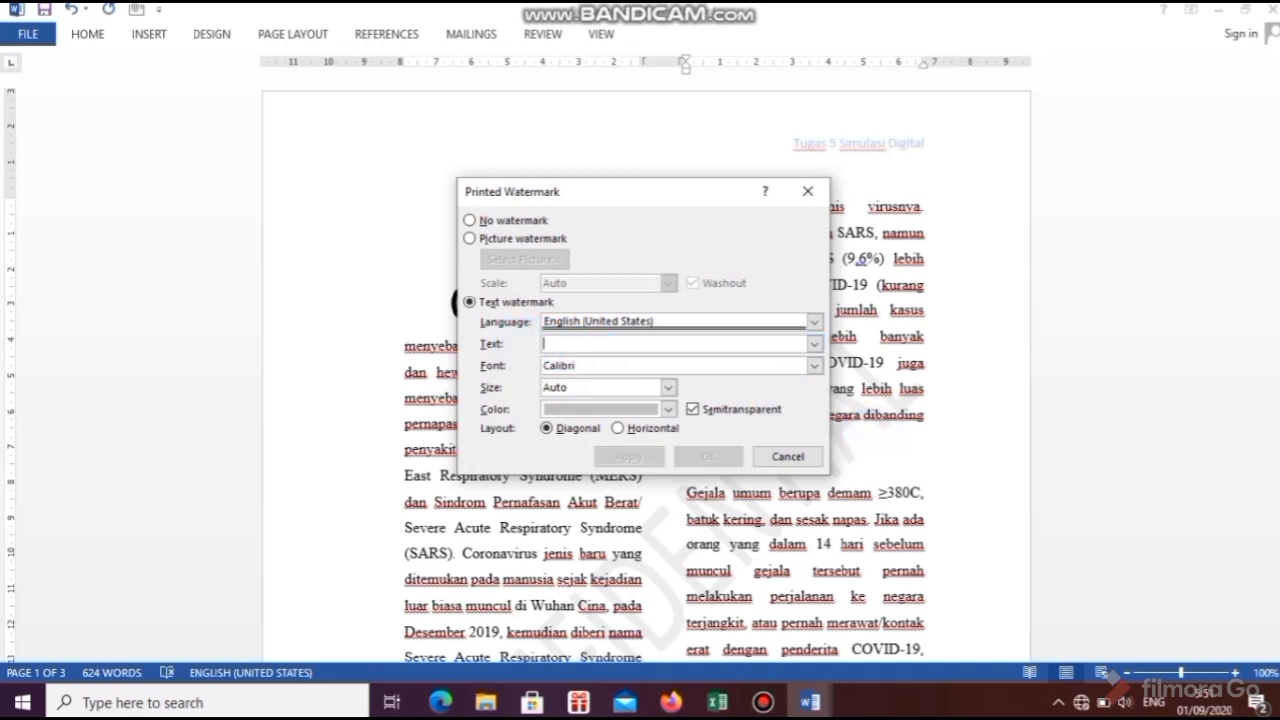
pyautogui.write('Herlina')
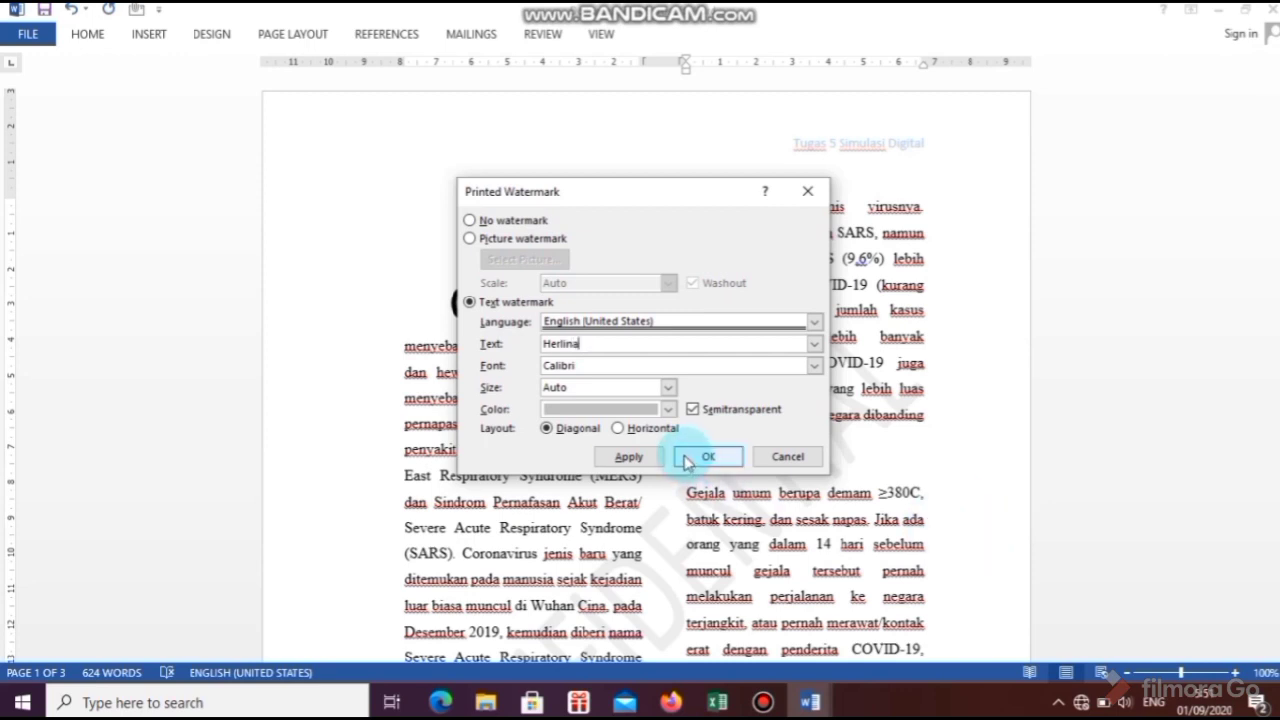
pyautogui.click(630, 457)
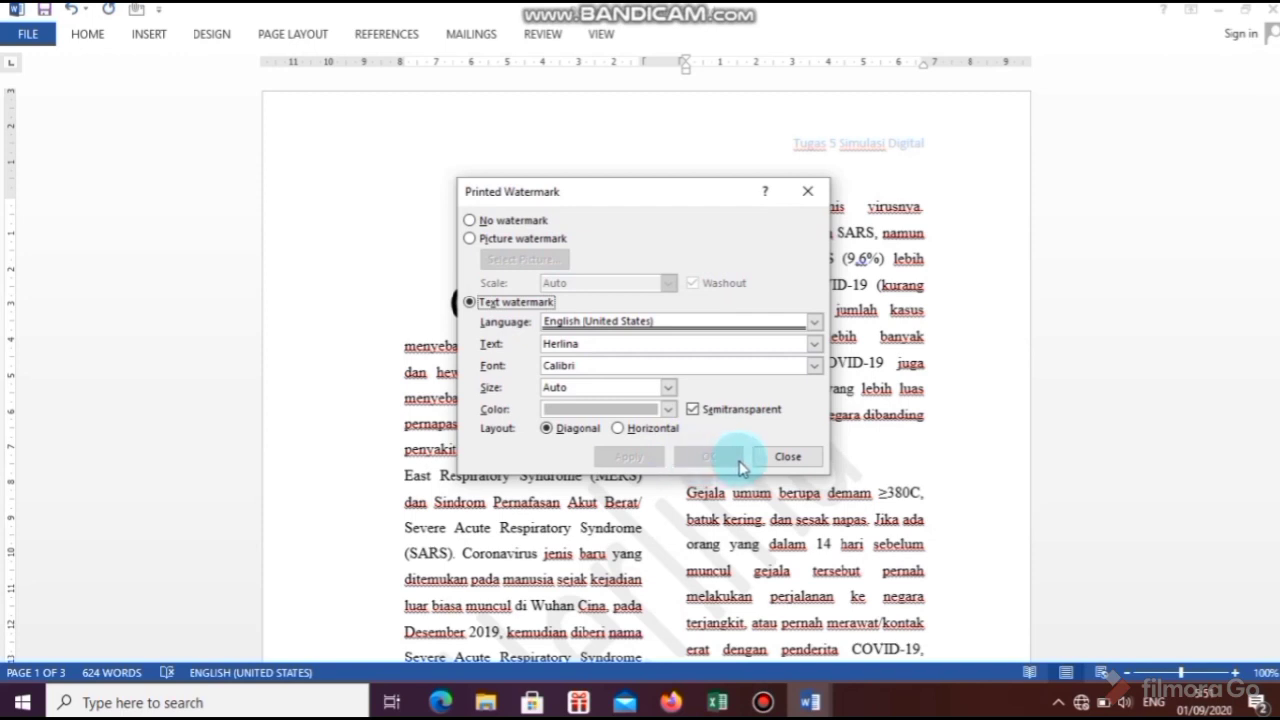
pyautogui.click(782, 456)
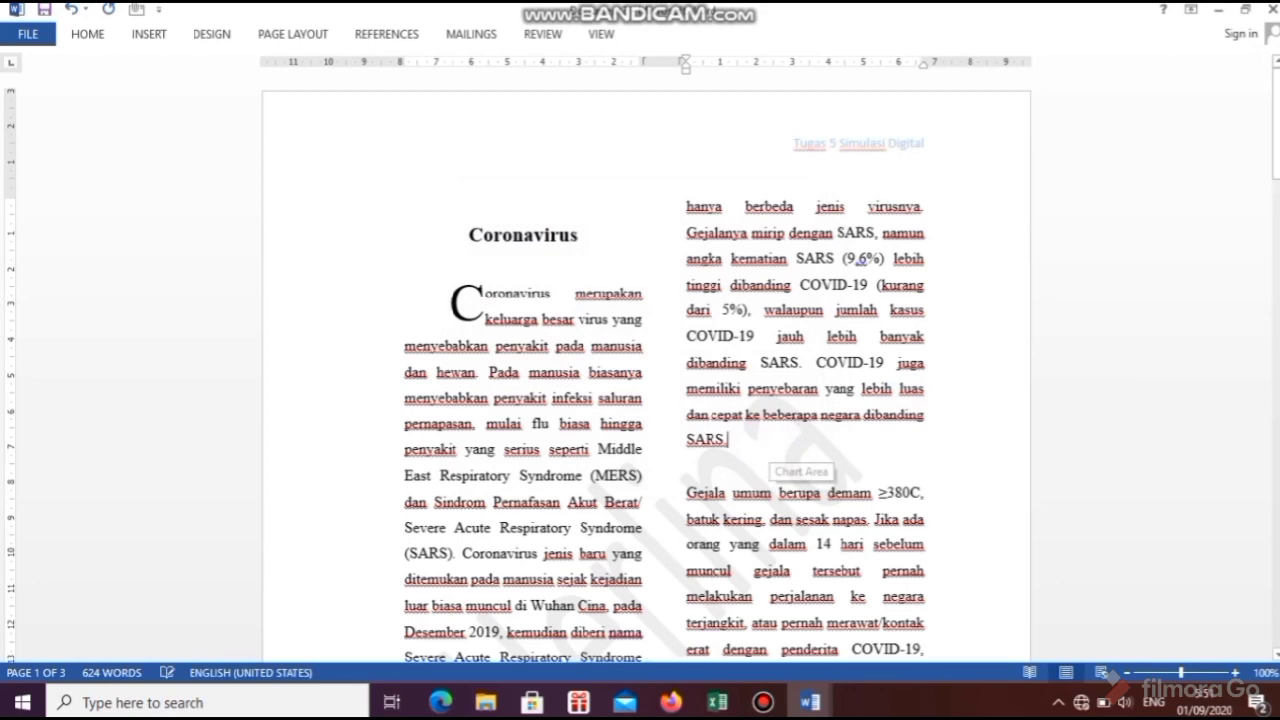
# Step: Look through the document from page 1 to page 3 to check the custom watermark behind the text
pyautogui.moveTo(1275, 172); pyautogui.dragTo(1275, 220)
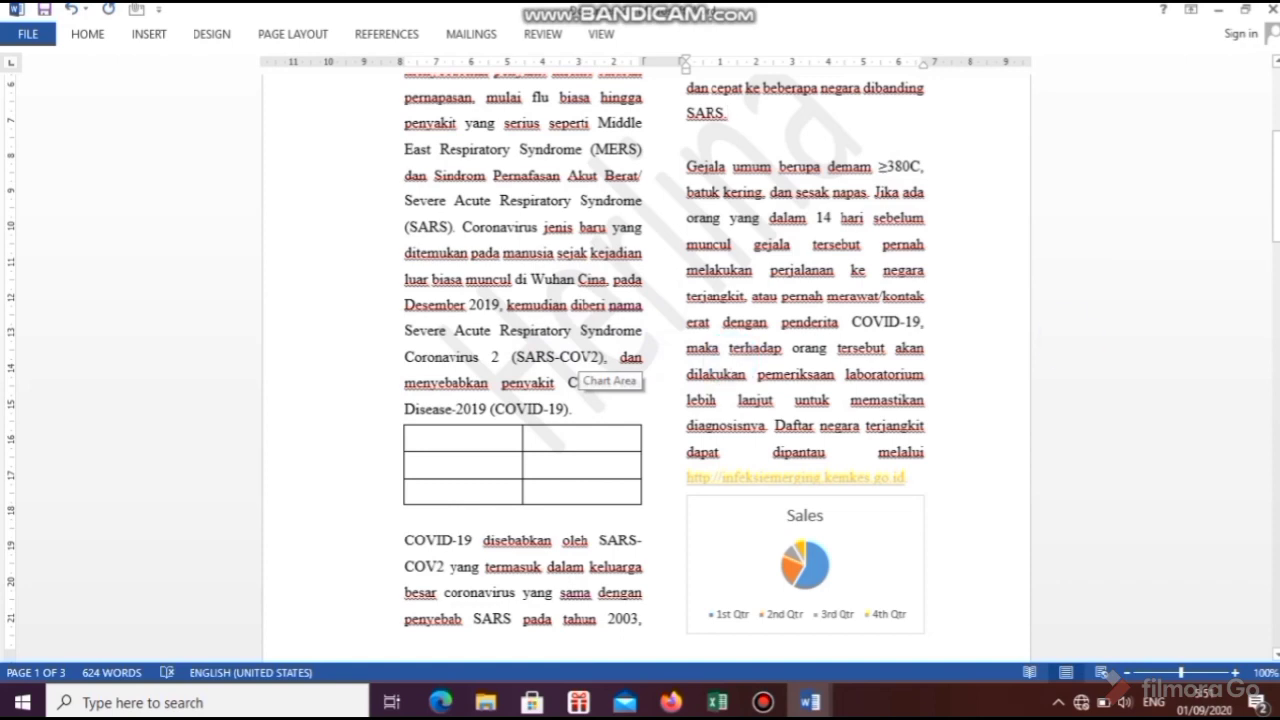
pyautogui.moveTo(1275, 217); pyautogui.dragTo(1275, 150)
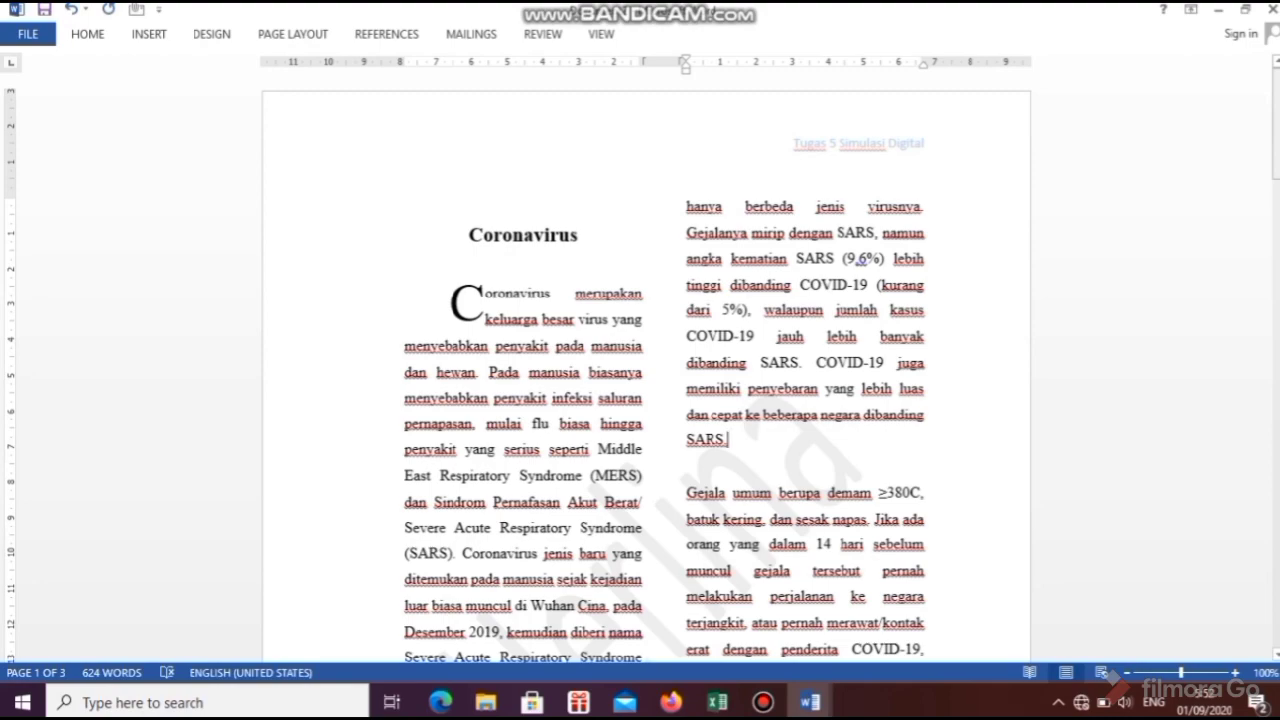
pyautogui.moveTo(1275, 150); pyautogui.dragTo(1275, 519)
pyautogui.click(1275, 525)
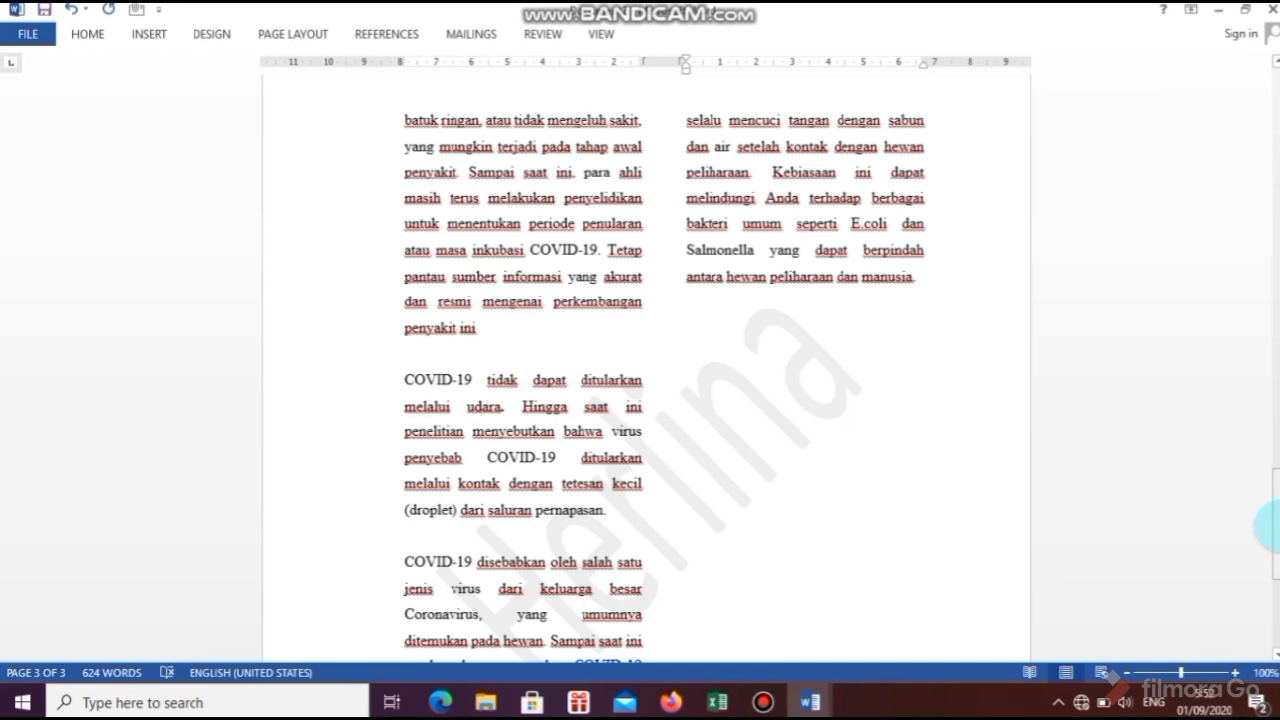
pyautogui.click(806, 386)
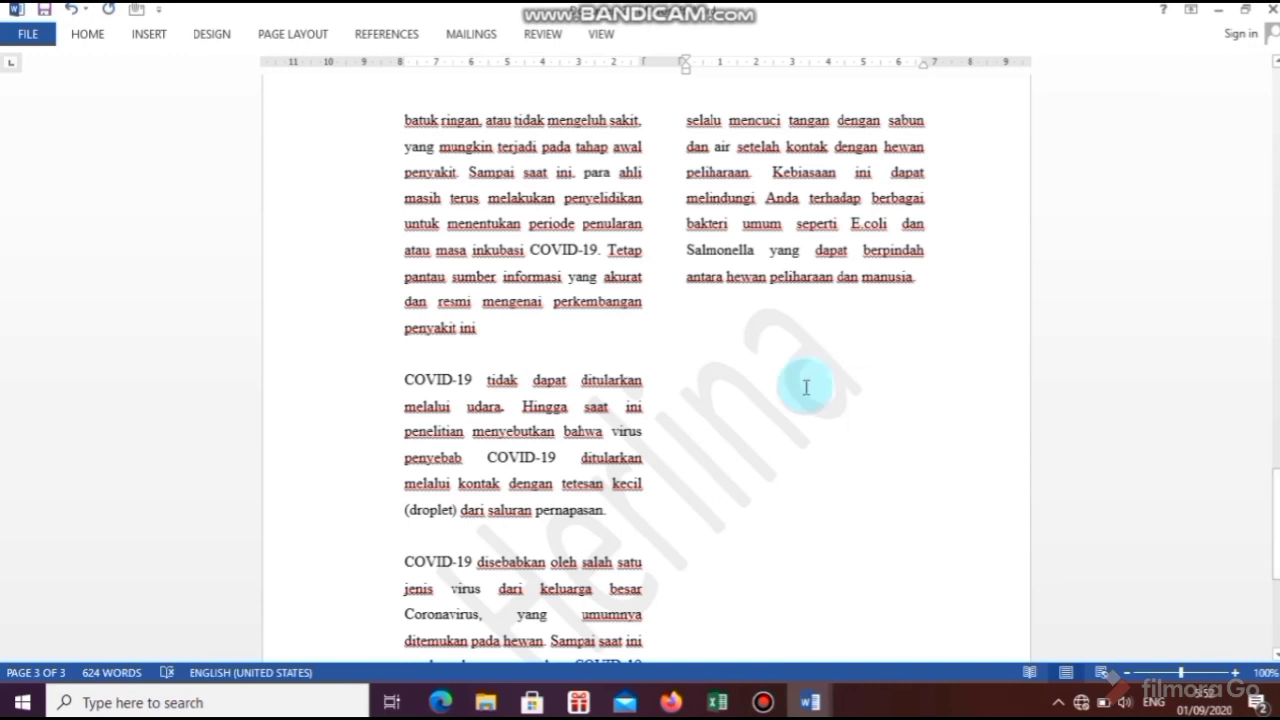